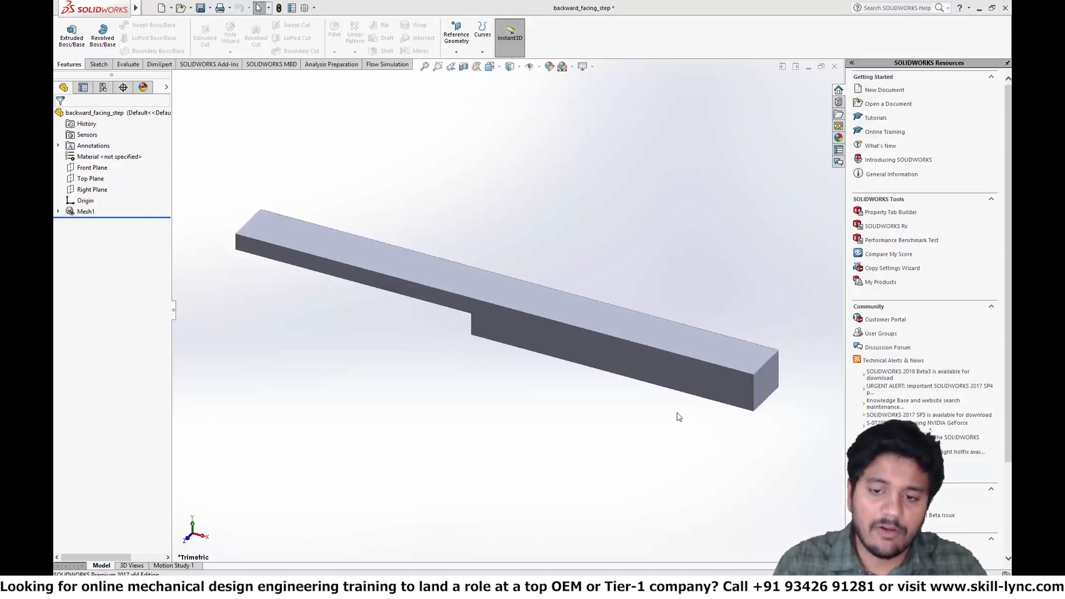
# Switch to CONVERGE Studio and start a new project.
pyautogui.moveTo(663, 423); pyautogui.dragTo(727, 352, button='middle')
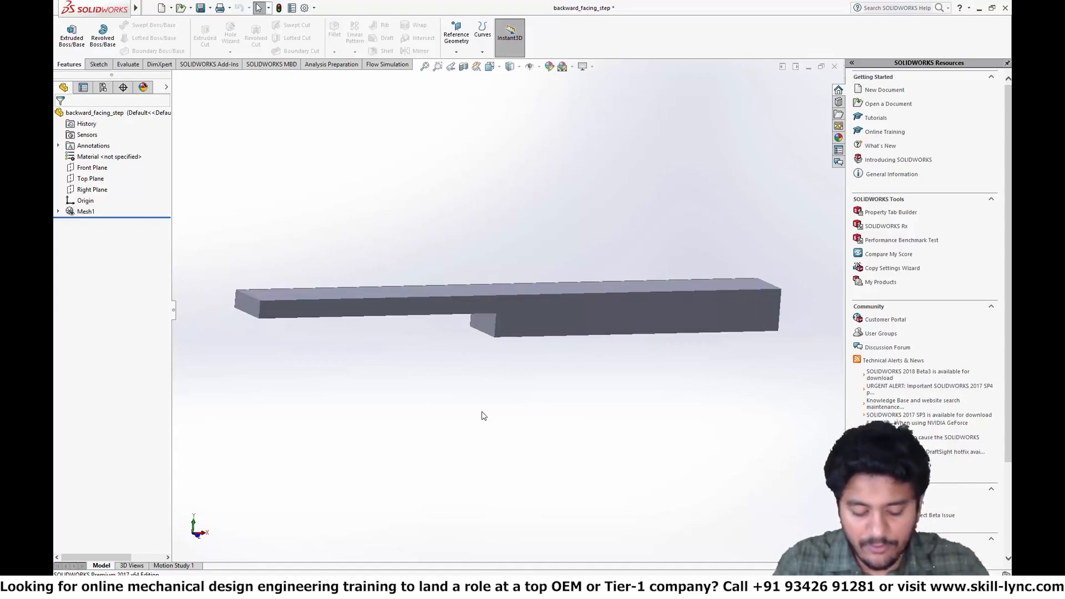
pyautogui.press('super')
pyautogui.write('co')
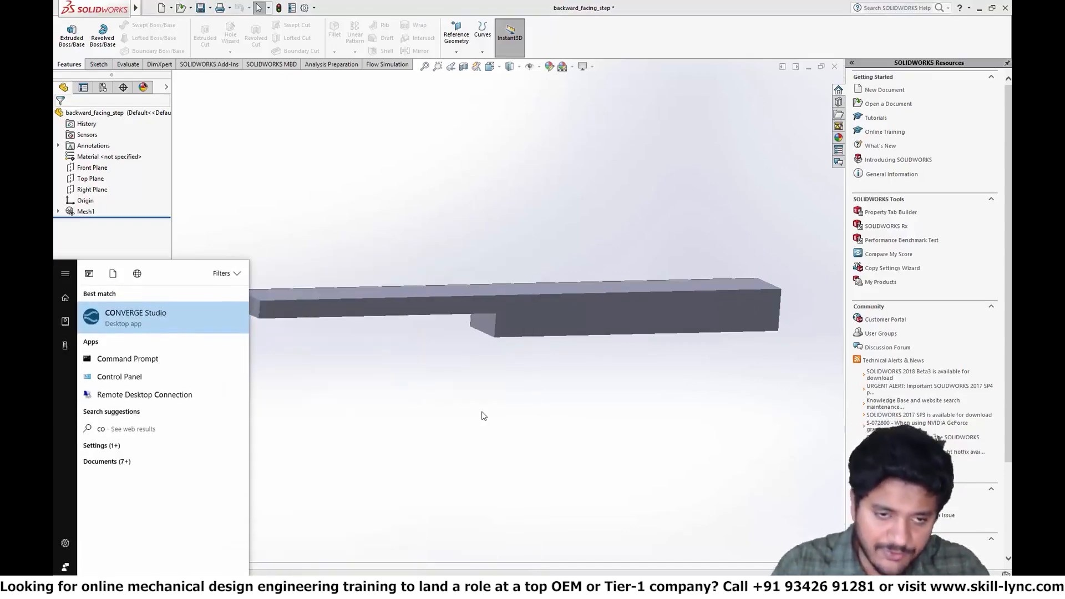
pyautogui.press('Return')
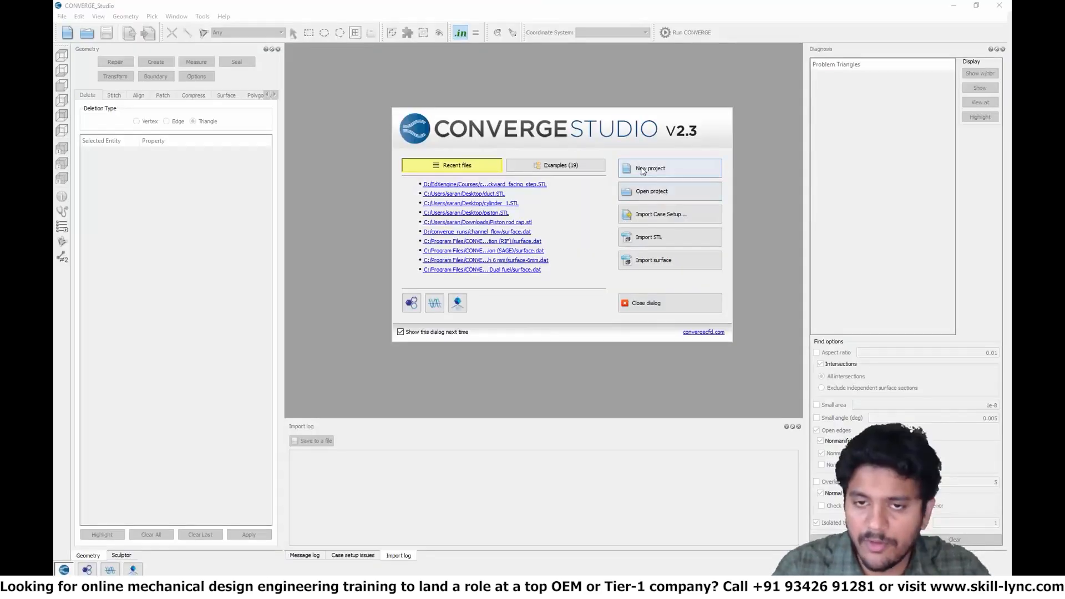
pyautogui.click(632, 164)
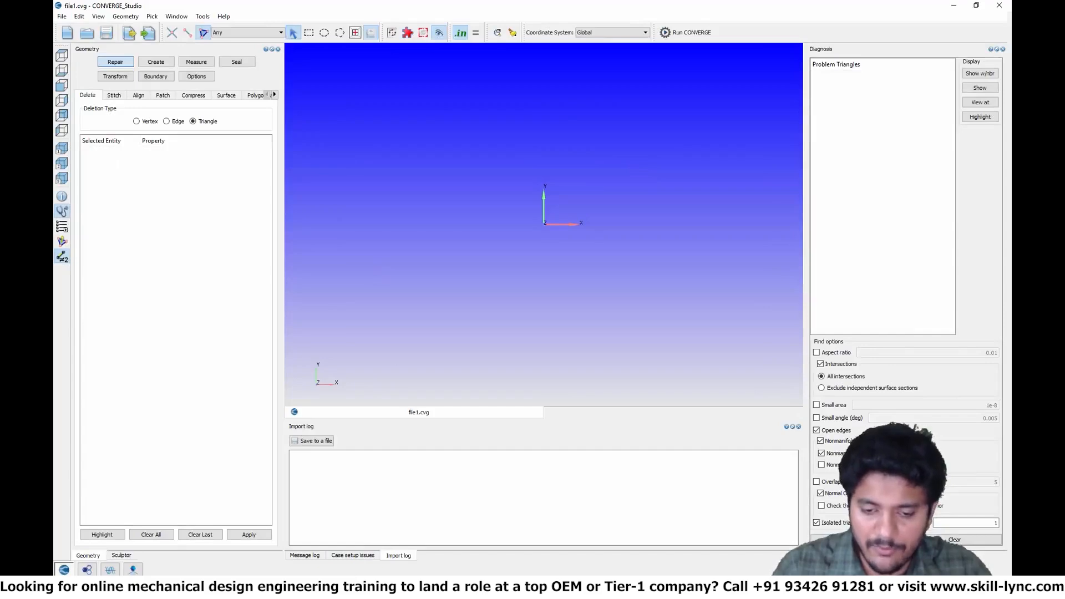
# Import the backward_facing_step STL file from the stl subfolder of the cad folder into the project.
pyautogui.press('super+e')
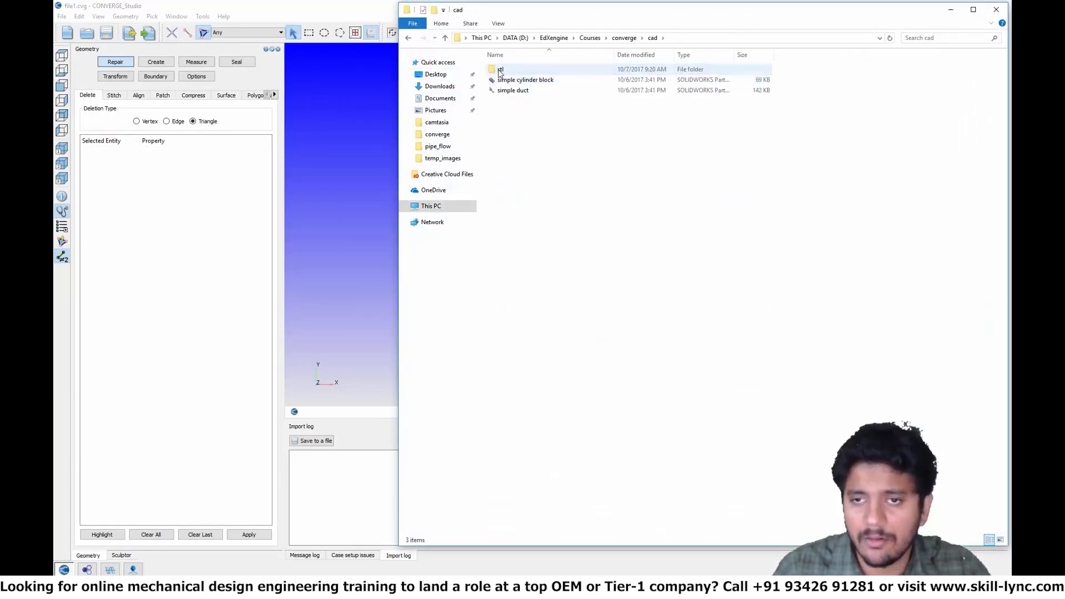
pyautogui.doubleClick(499, 90)
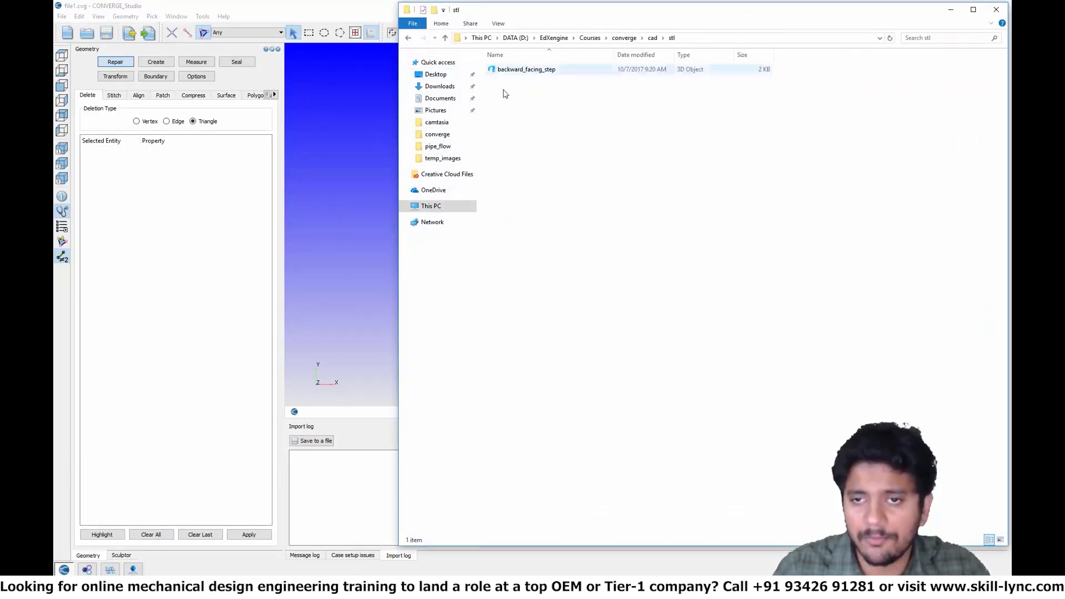
pyautogui.moveTo(513, 71); pyautogui.dragTo(360, 144)
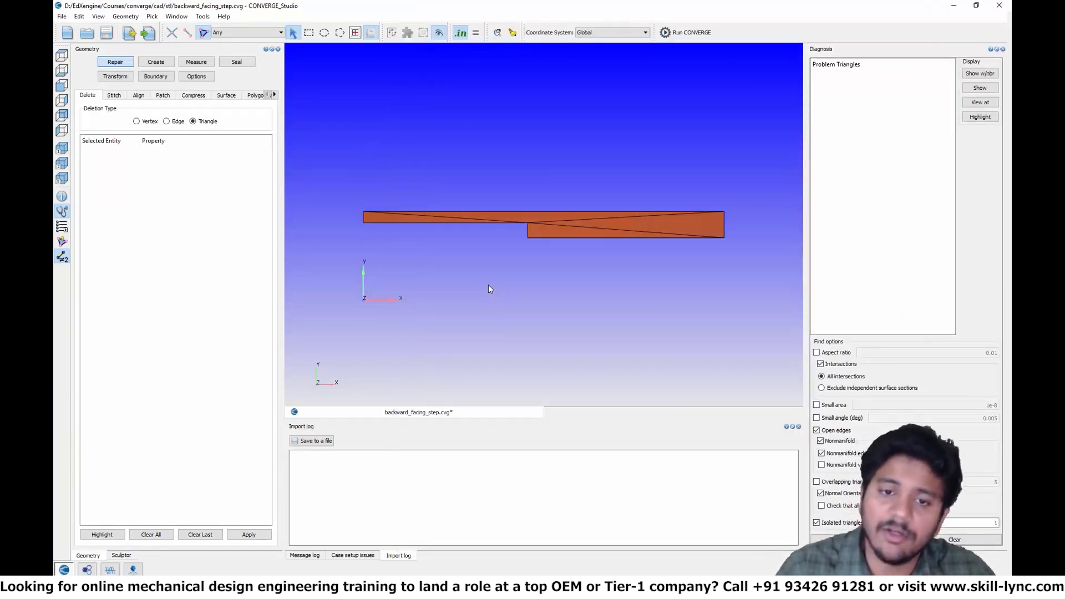
# Show the geometry bounding box and scale the entire surface uniformly by a factor of 0.001 about the origin.
pyautogui.click(201, 77)
pyautogui.click(132, 180)
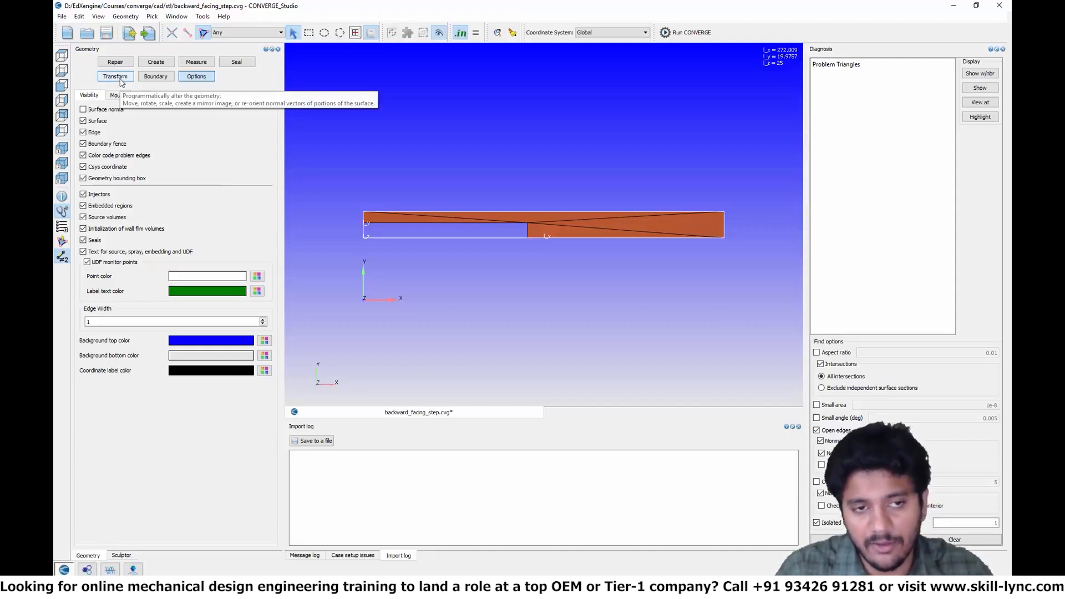
pyautogui.click(120, 79)
pyautogui.click(149, 96)
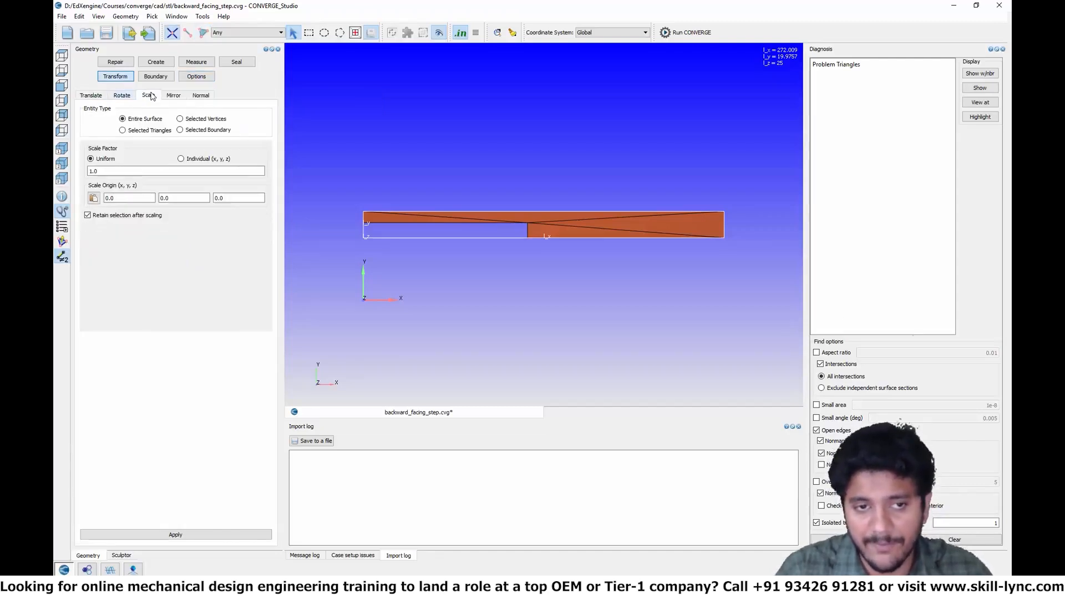
pyautogui.doubleClick(93, 171)
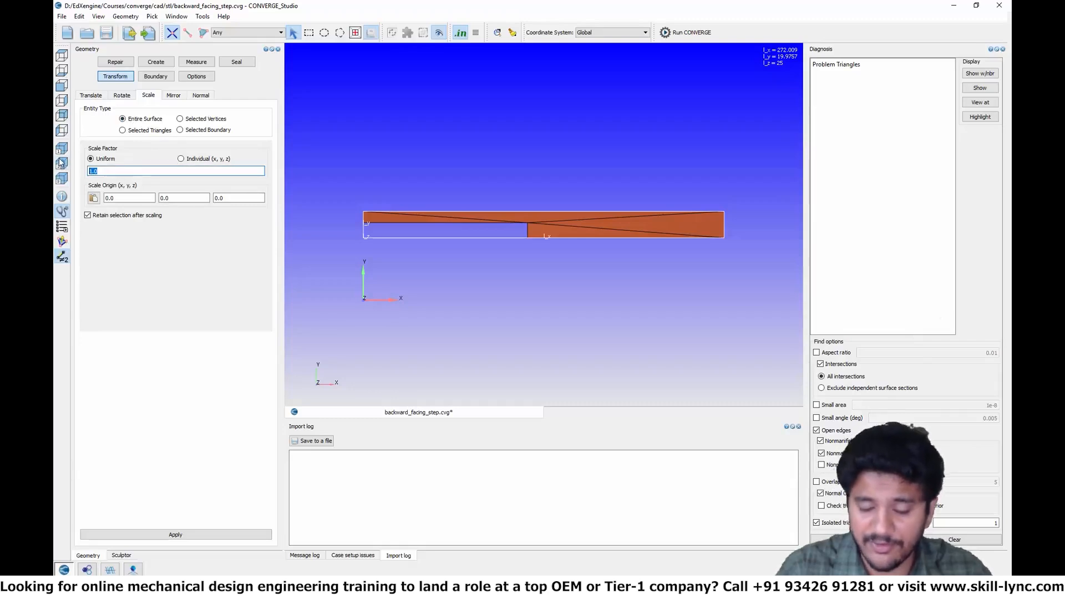
pyautogui.press('BackSpace')
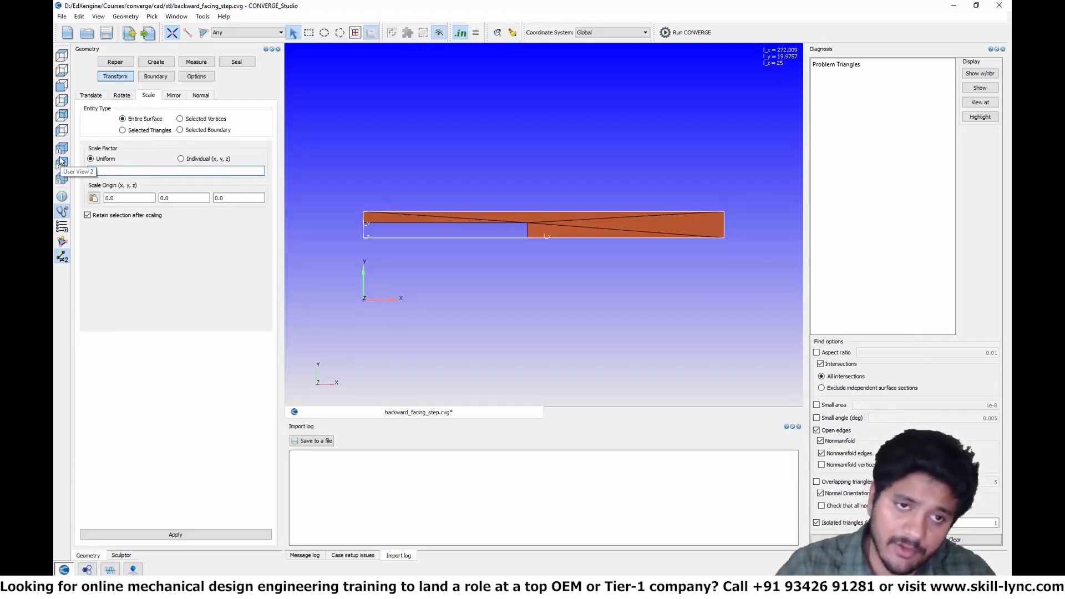
pyautogui.write('0.001')
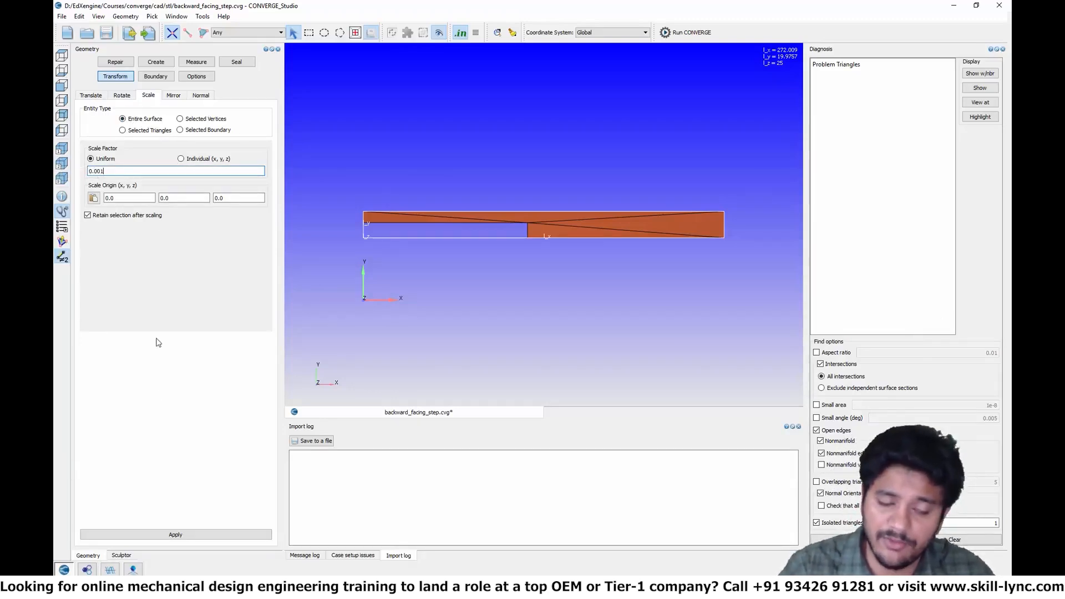
pyautogui.click(160, 534)
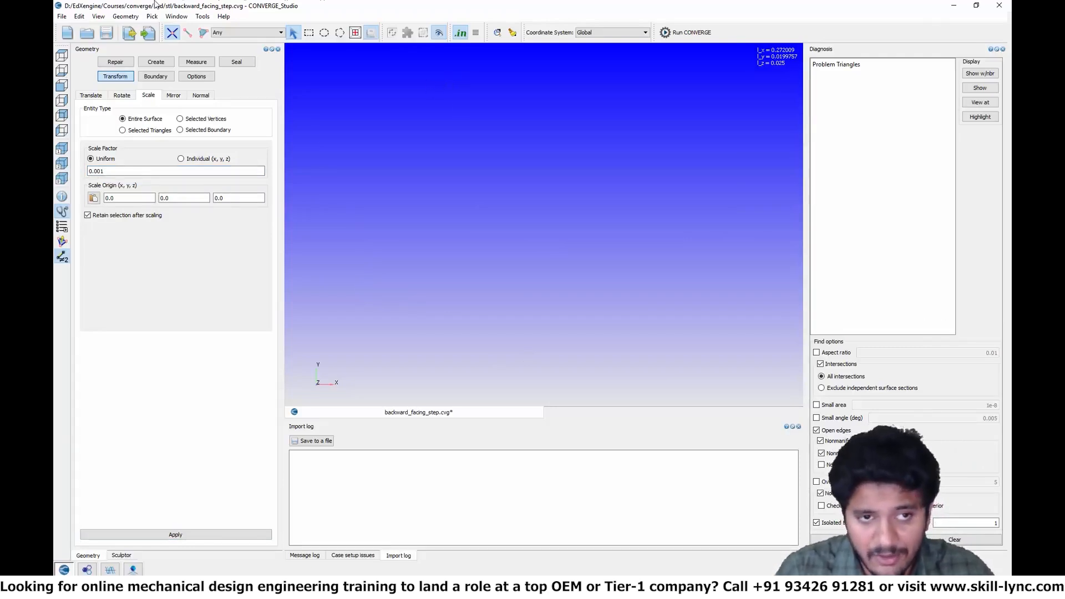
pyautogui.click(61, 55)
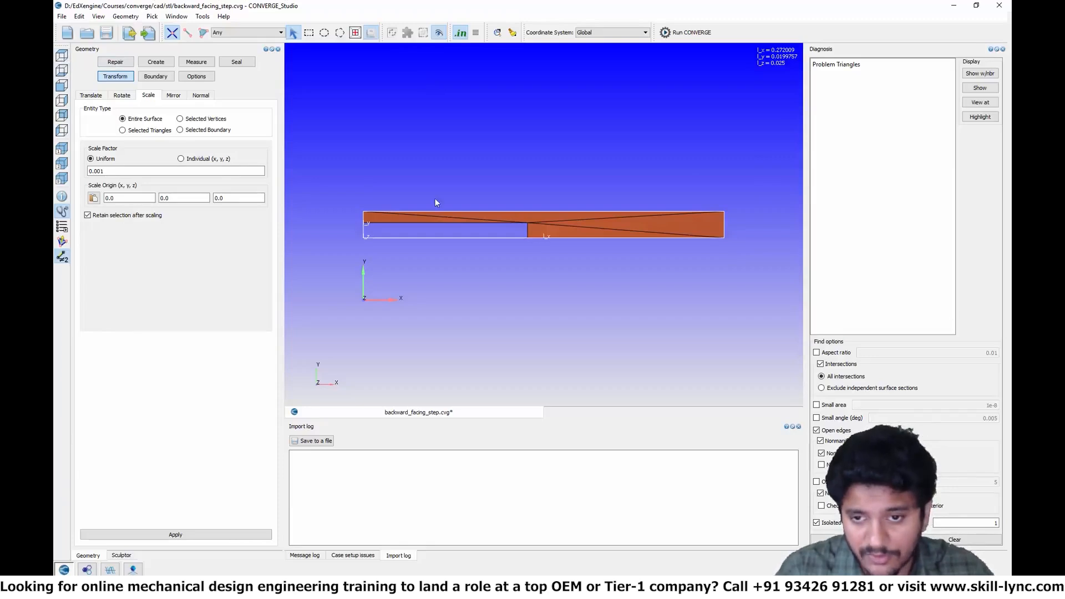
# Hide the geometry bounding box.
pyautogui.moveTo(519, 266); pyautogui.dragTo(544, 282)
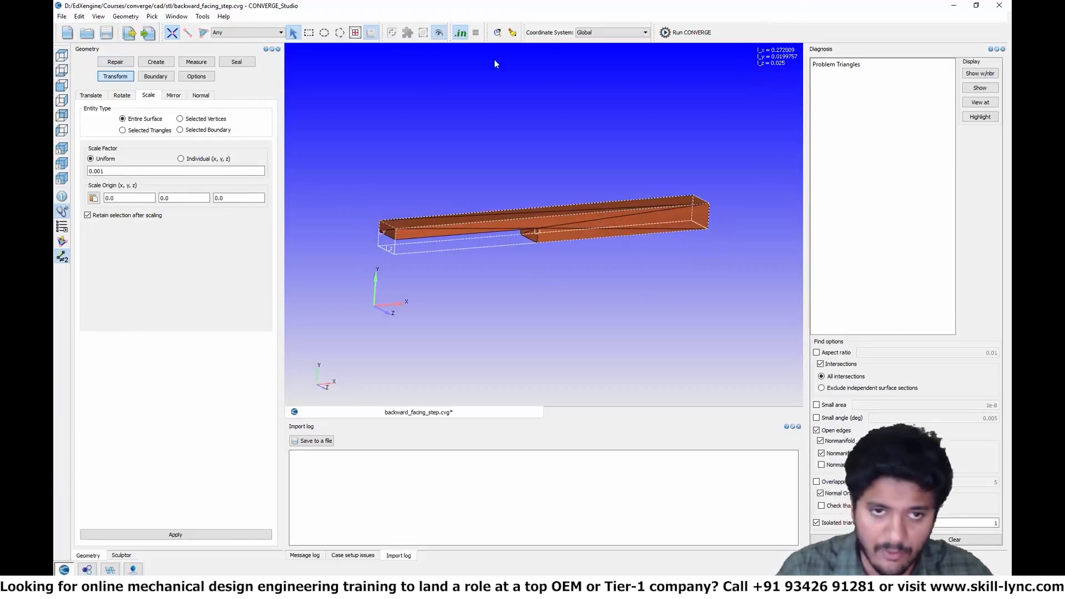
pyautogui.click(190, 78)
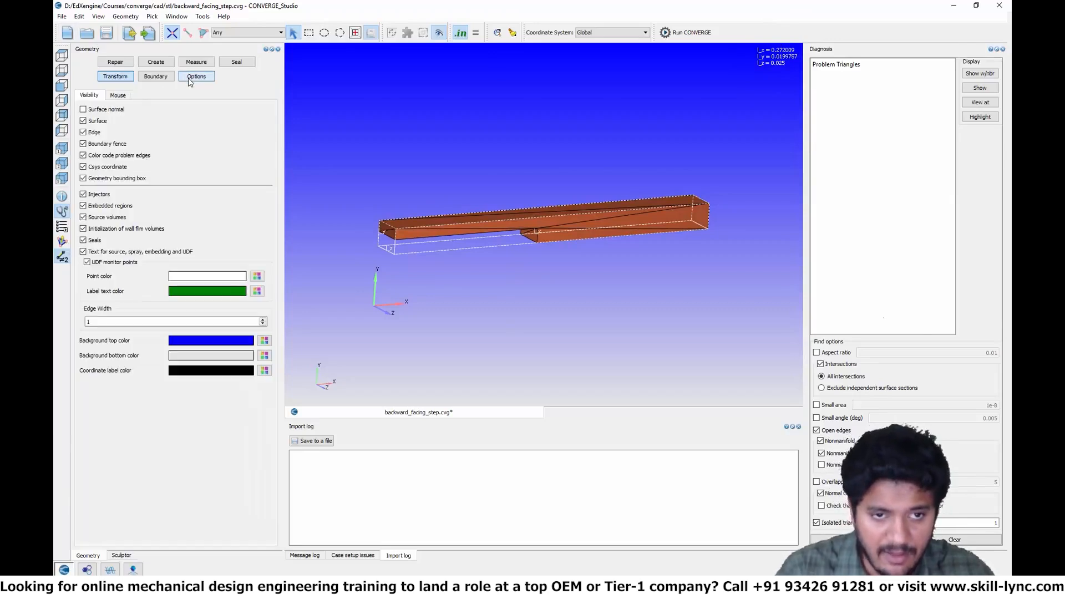
pyautogui.click(131, 180)
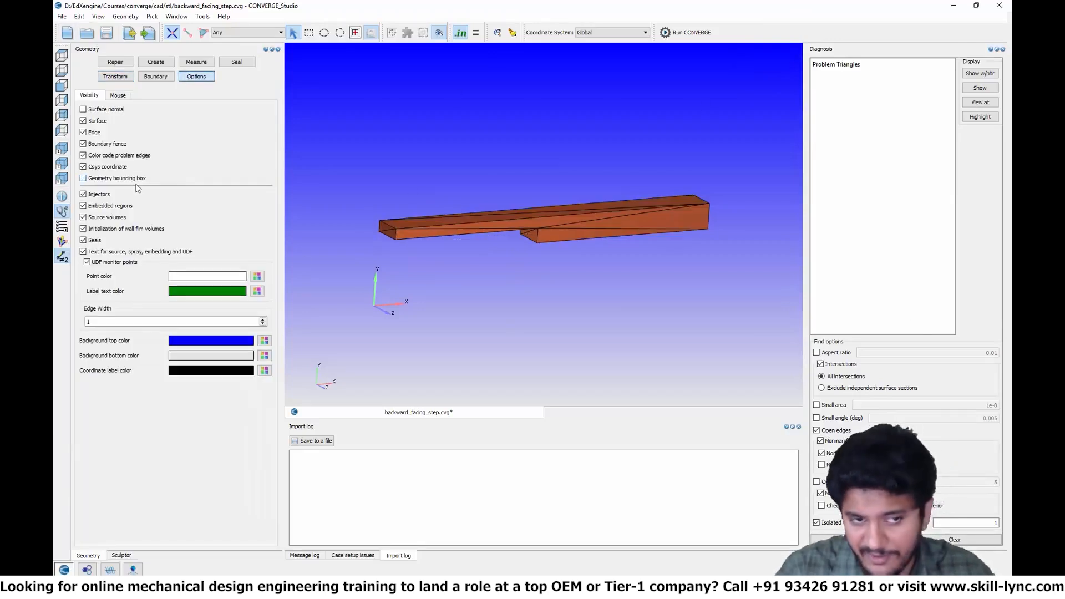
# Run the surface diagnosis for intersections, nonmanifold problems, open edges, normal orientation and isolated triangles.
pyautogui.moveTo(602, 394); pyautogui.dragTo(630, 327)
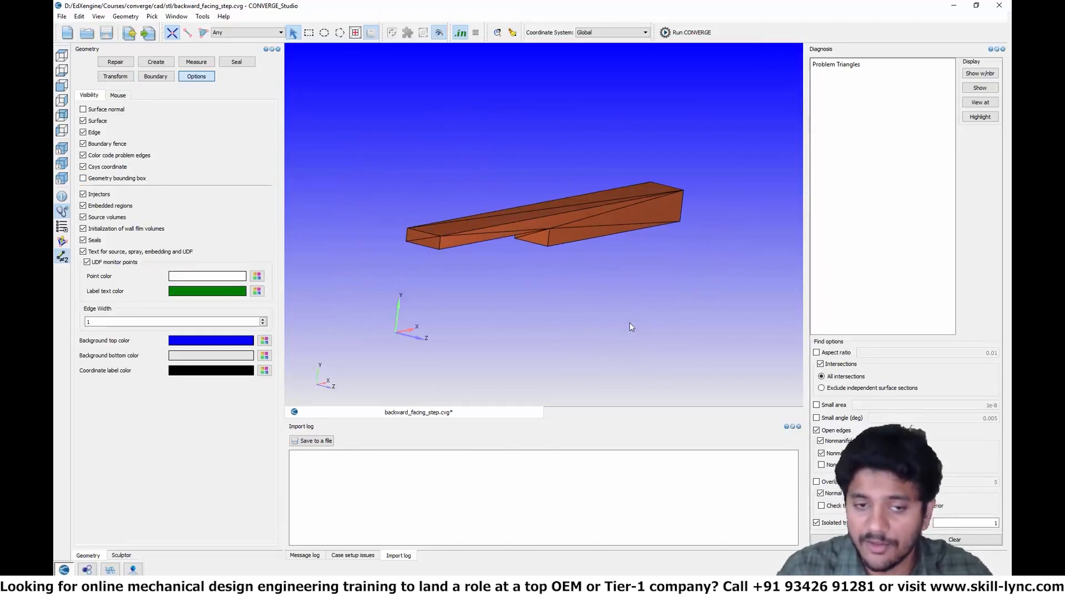
pyautogui.scroll(3, 621, 311)
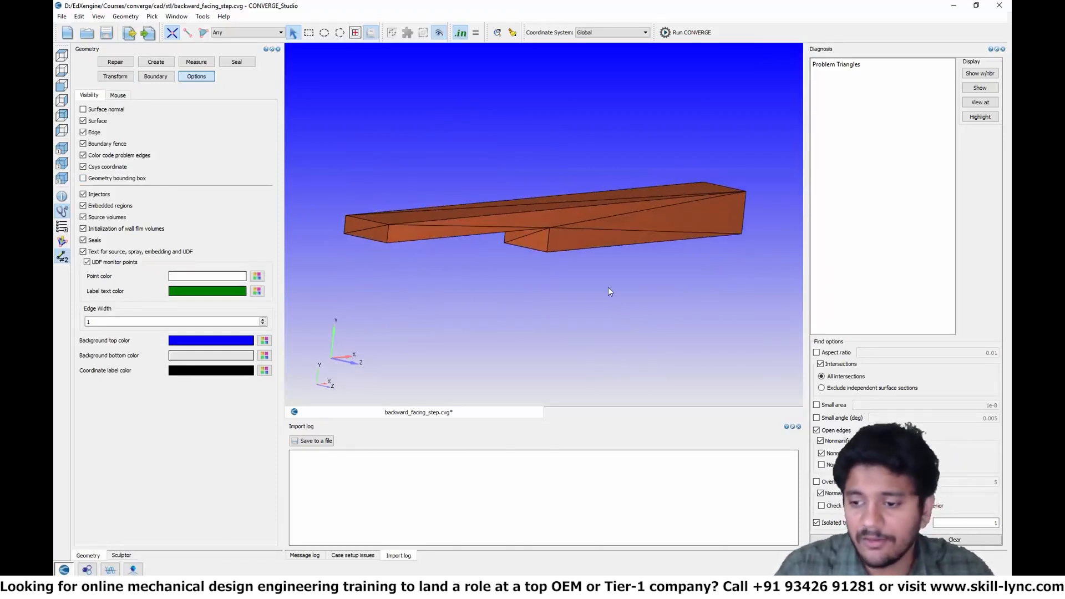
pyautogui.click(859, 539)
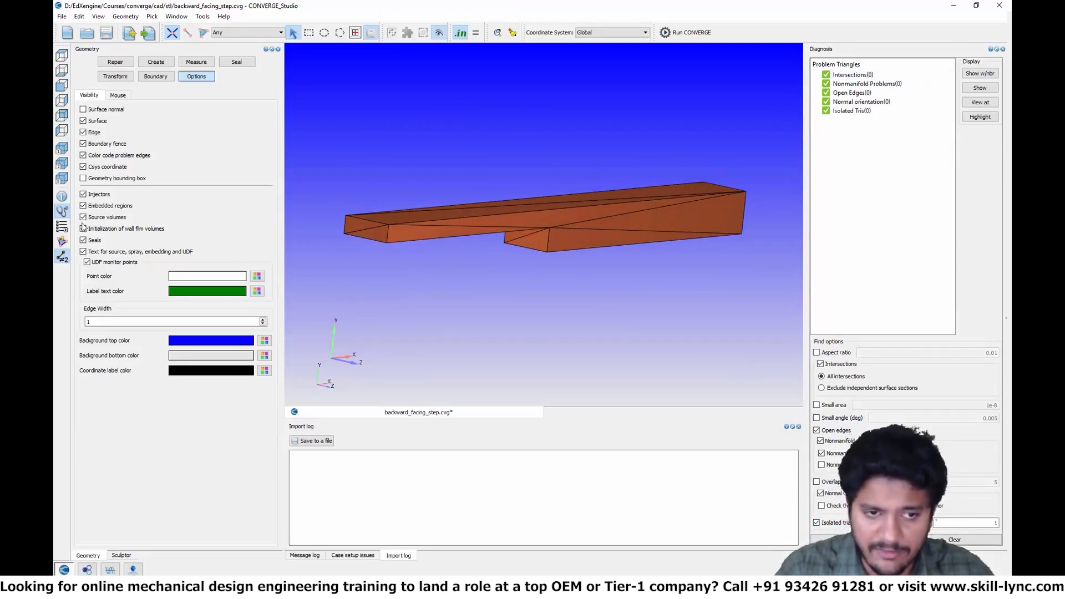
# Display the surface normals and reverse them all by propagating the change from one triangle on the thin end face.
pyautogui.click(62, 241)
pyautogui.moveTo(448, 275); pyautogui.dragTo(502, 262)
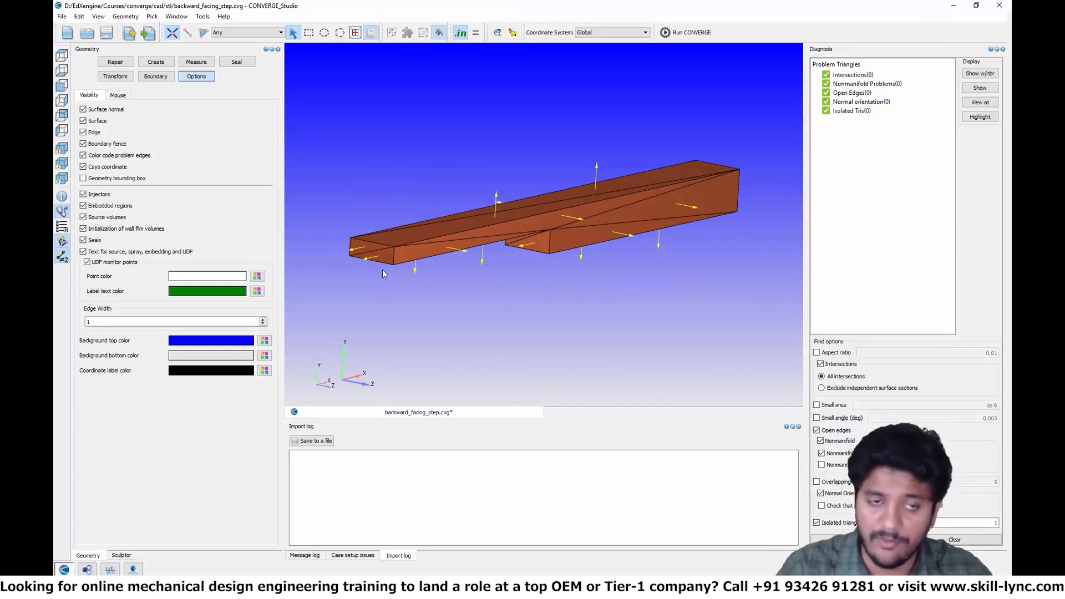
pyautogui.click(115, 76)
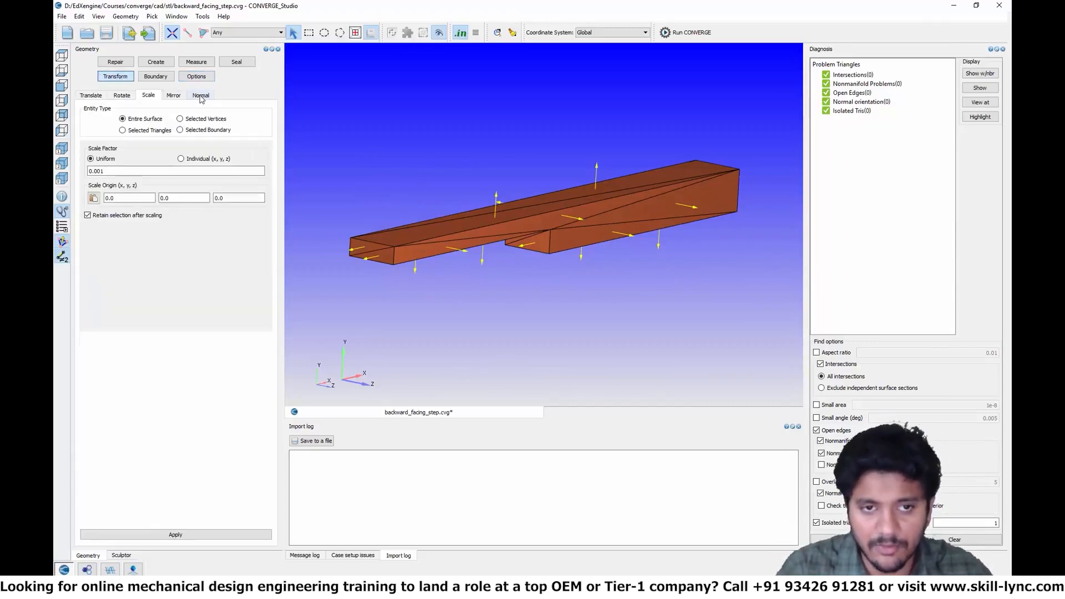
pyautogui.click(201, 95)
pyautogui.click(389, 253)
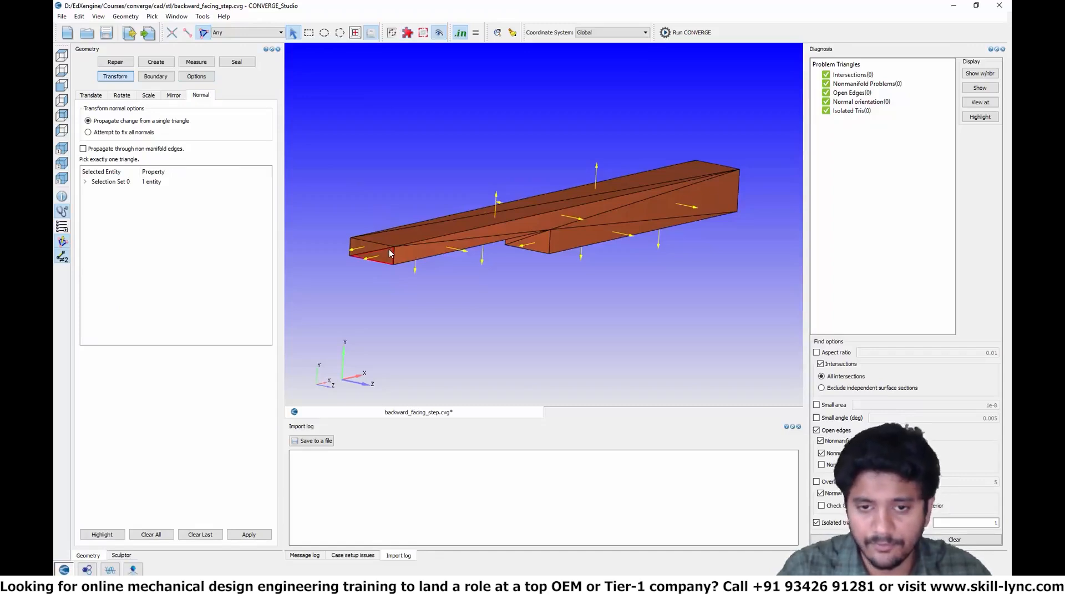
pyautogui.middleClick(390, 253)
pyautogui.moveTo(484, 274); pyautogui.dragTo(463, 304, button='middle')
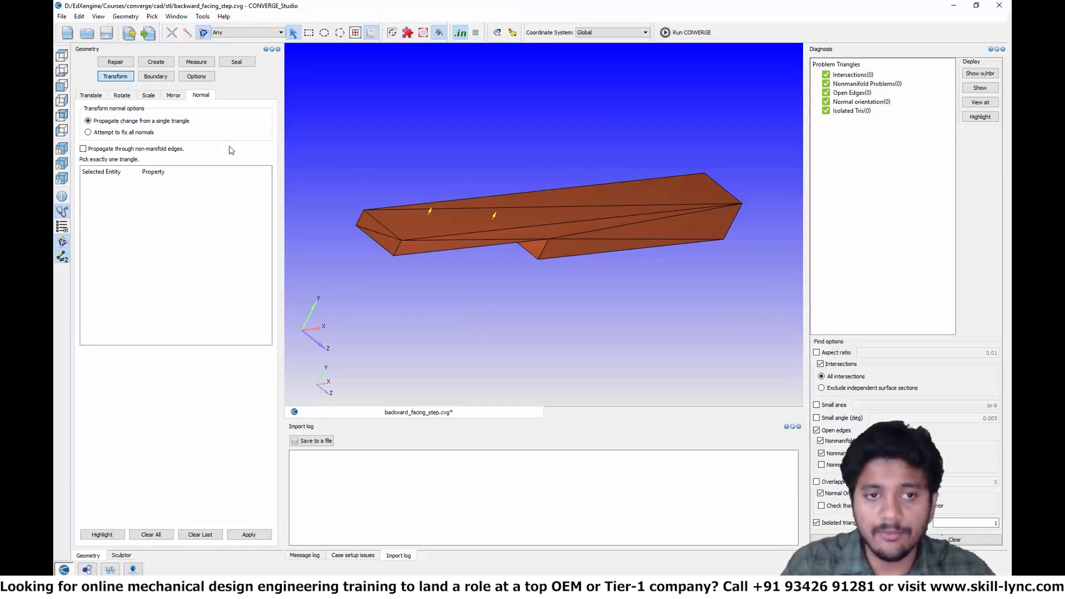
# Create five additional boundaries at once, with starting boundary ID 2.
pyautogui.click(156, 76)
pyautogui.click(150, 95)
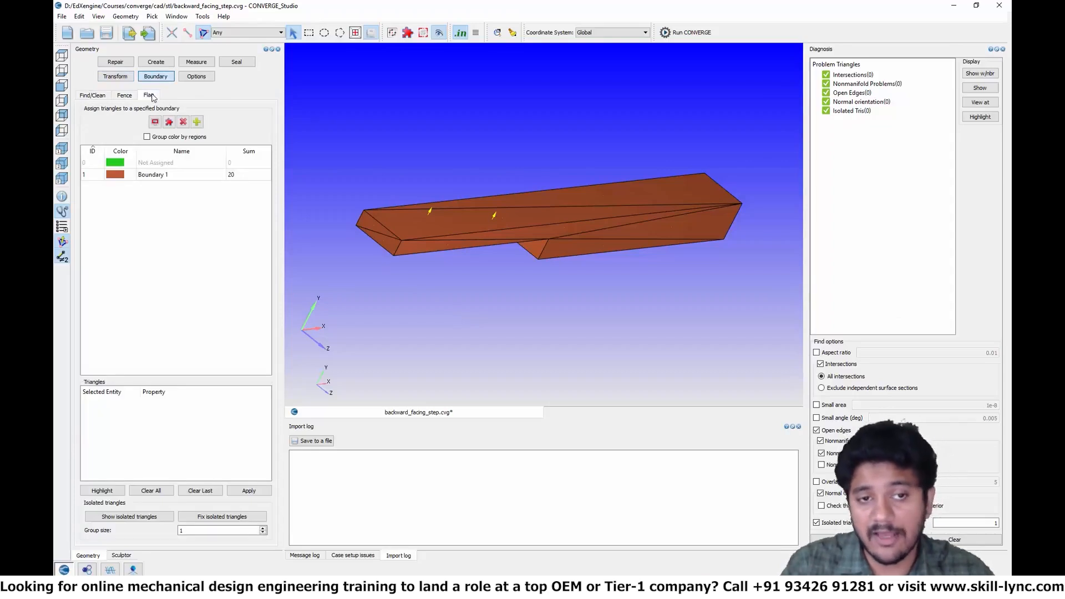
pyautogui.click(195, 121)
pyautogui.click(414, 314)
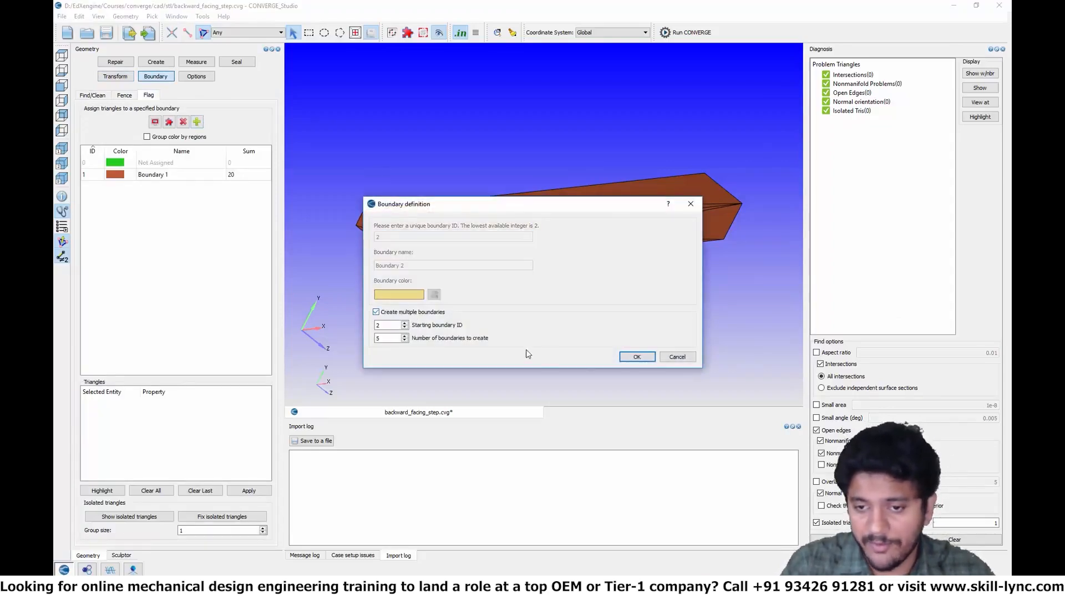
pyautogui.click(636, 357)
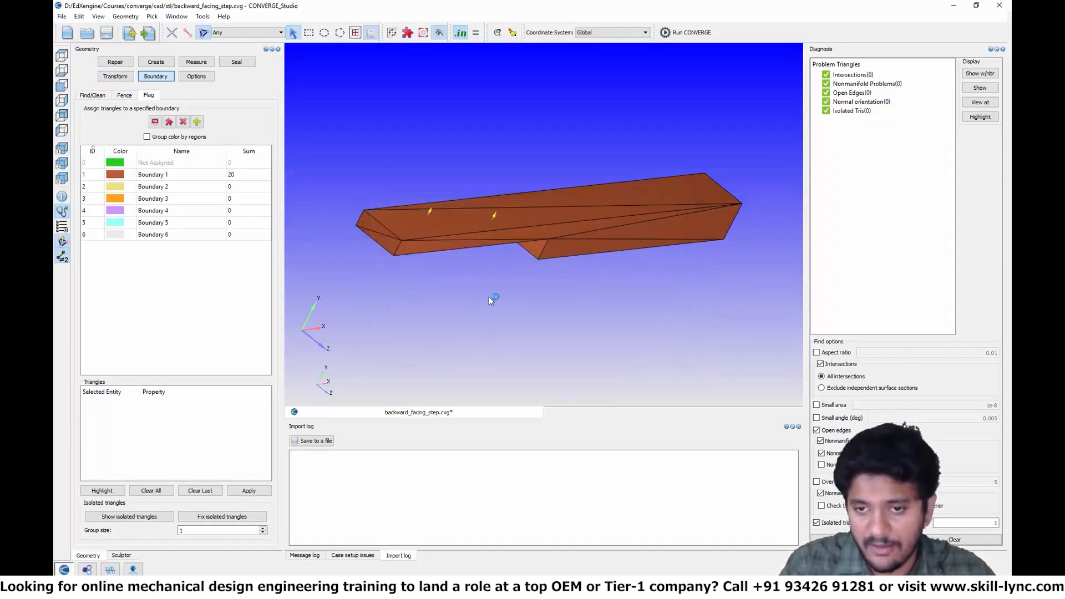
# Set triangle picking to By Angle and assign the thin section's end face to Boundary 1.
pyautogui.moveTo(489, 297)
pyautogui.mouseDown(button='middle')
pyautogui.moveTo(463, 258)
pyautogui.moveTo(503, 285)
pyautogui.moveTo(493, 282)
pyautogui.mouseUp(button='middle')
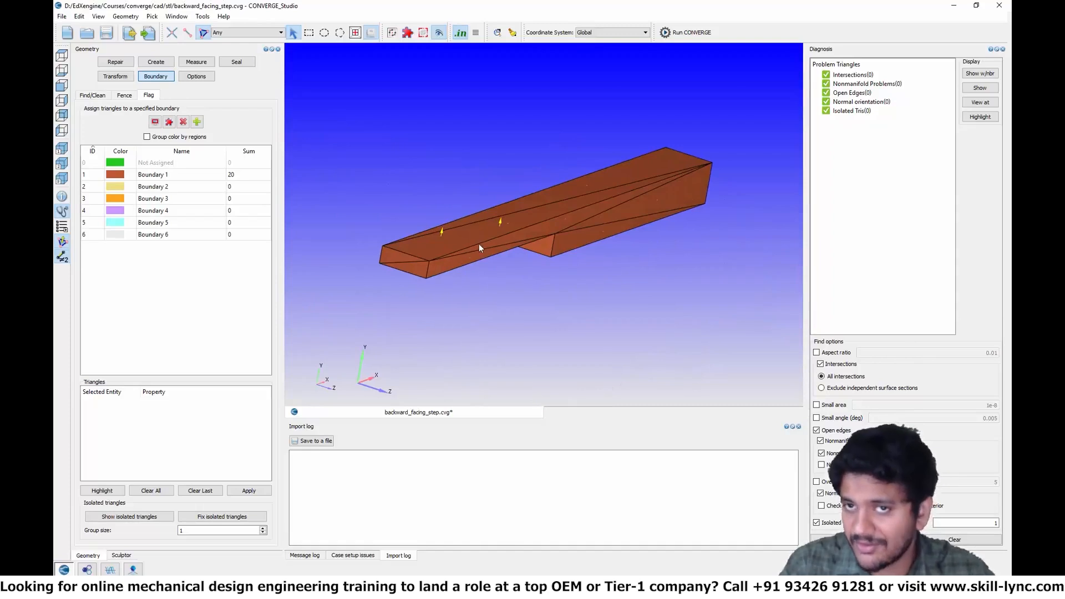
pyautogui.click(228, 33)
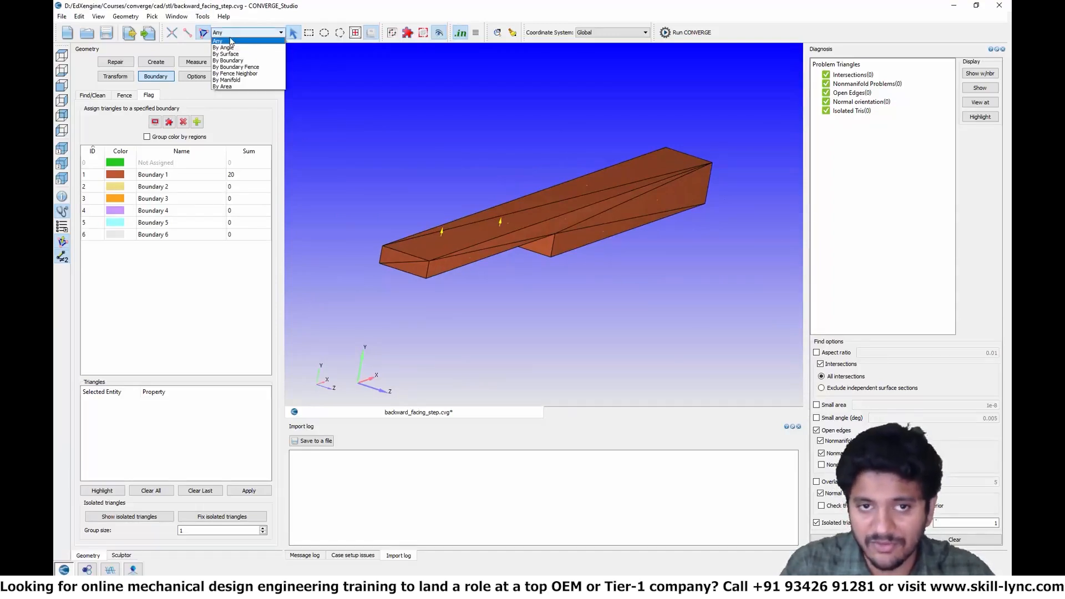
pyautogui.click(233, 48)
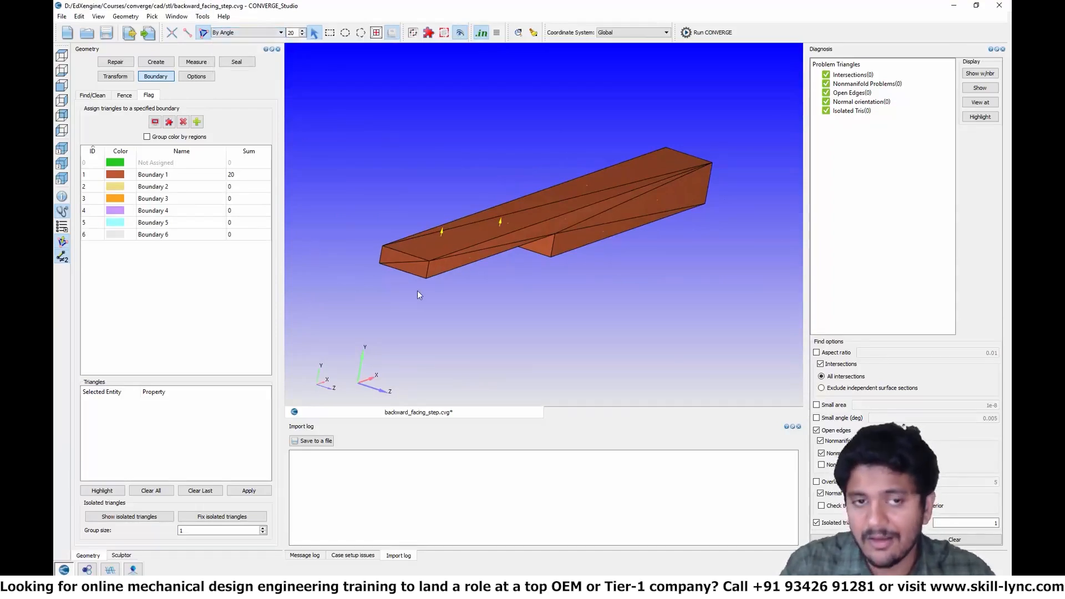
pyautogui.click(404, 265)
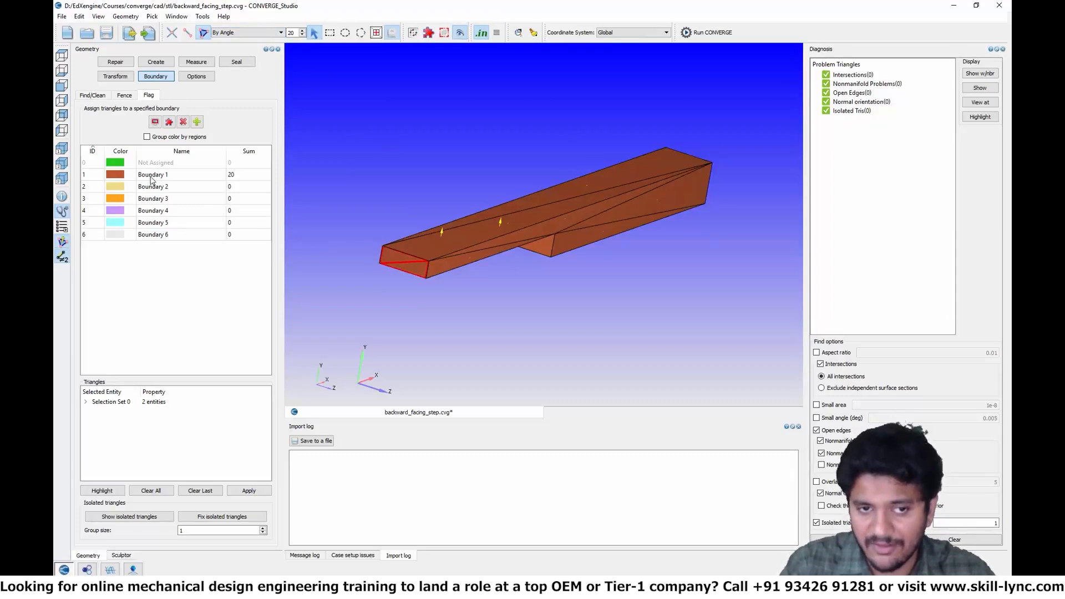
pyautogui.click(152, 176)
pyautogui.click(251, 492)
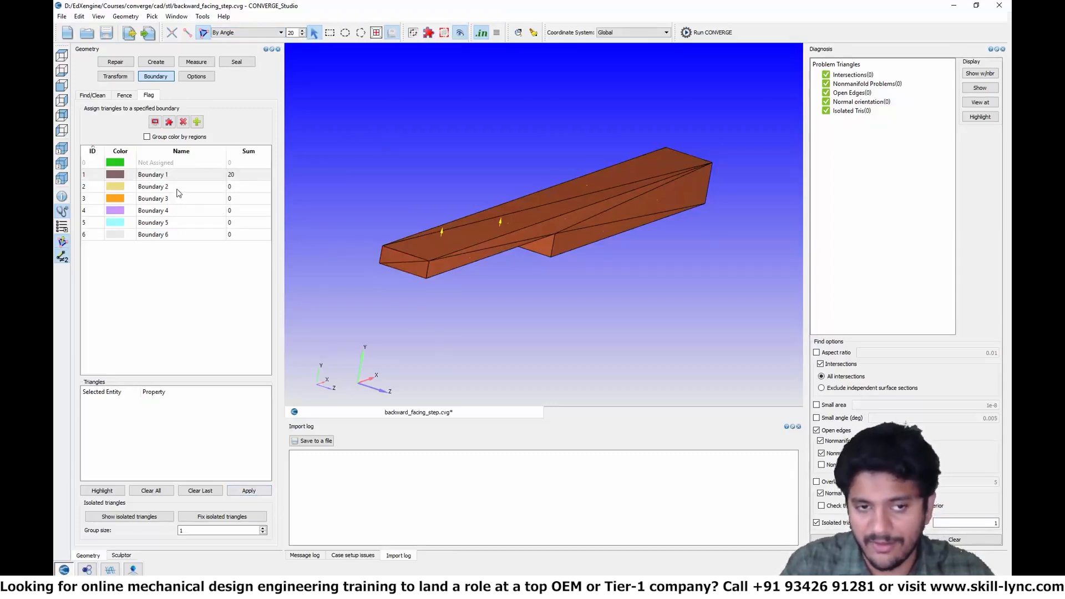
# Assign the long stepped side face nearest the viewer to Boundary 2.
pyautogui.click(178, 190)
pyautogui.click(587, 242)
pyautogui.moveTo(561, 281); pyautogui.dragTo(599, 281, button='middle')
pyautogui.moveTo(514, 251); pyautogui.dragTo(541, 268, button='middle')
pyautogui.click(269, 493)
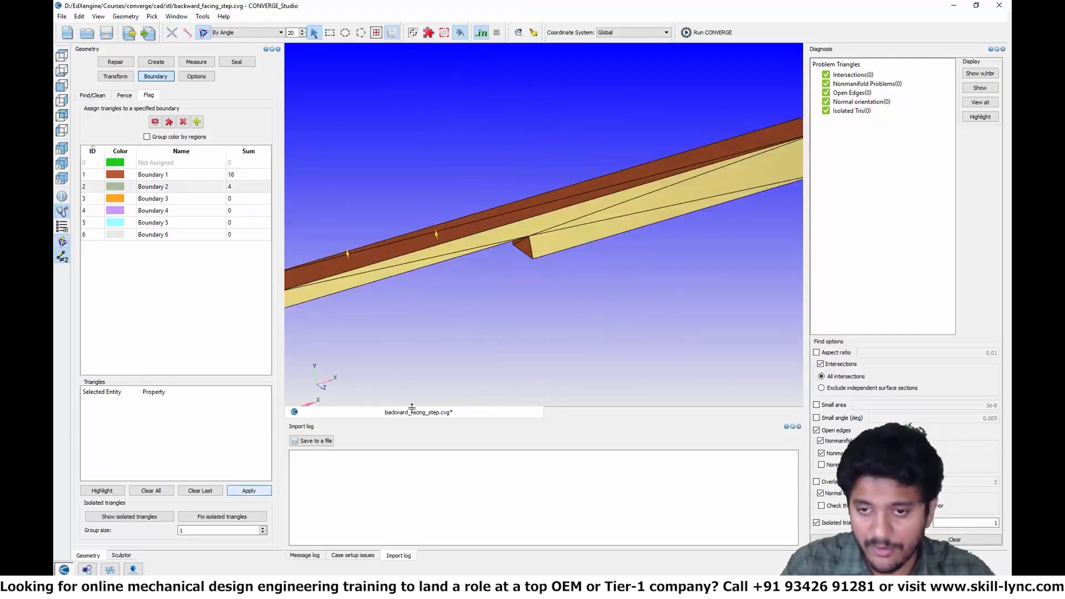
# Assign the opposite long stepped side face to Boundary 3.
pyautogui.moveTo(499, 319); pyautogui.dragTo(542, 231, button='middle')
pyautogui.click(540, 231)
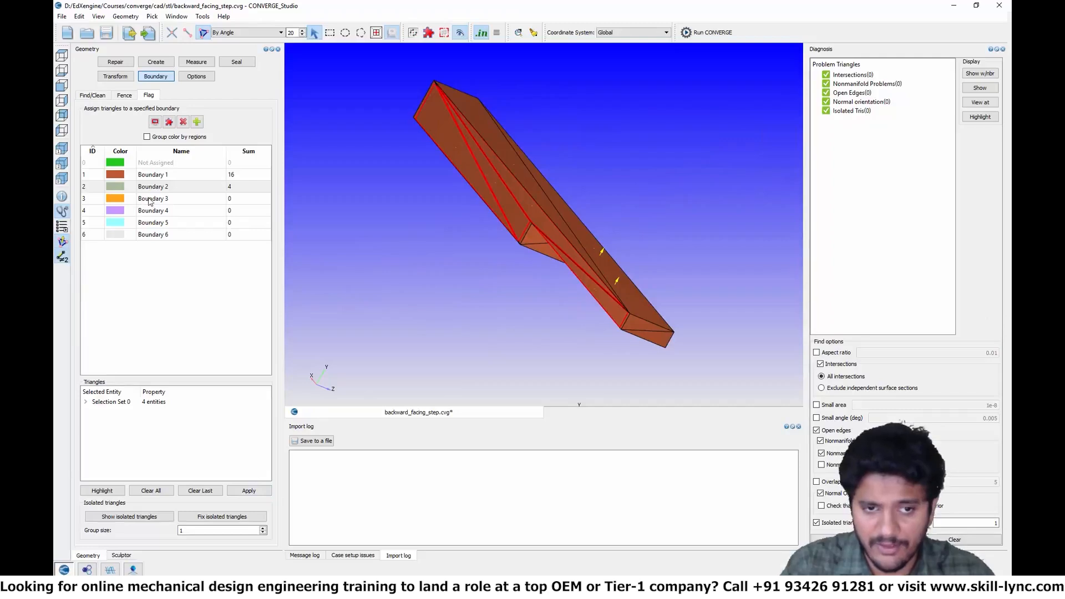
pyautogui.click(153, 199)
pyautogui.click(258, 491)
# Assign the top face, both bottom faces and the vertical step face to Boundary 4.
pyautogui.moveTo(489, 254)
pyautogui.mouseDown(button='middle')
pyautogui.moveTo(458, 256)
pyautogui.moveTo(470, 254)
pyautogui.mouseUp(button='middle')
pyautogui.click(552, 229)
pyautogui.moveTo(593, 292); pyautogui.dragTo(602, 234, button='middle')
pyautogui.click(545, 191)
pyautogui.click(551, 222)
pyautogui.click(558, 258)
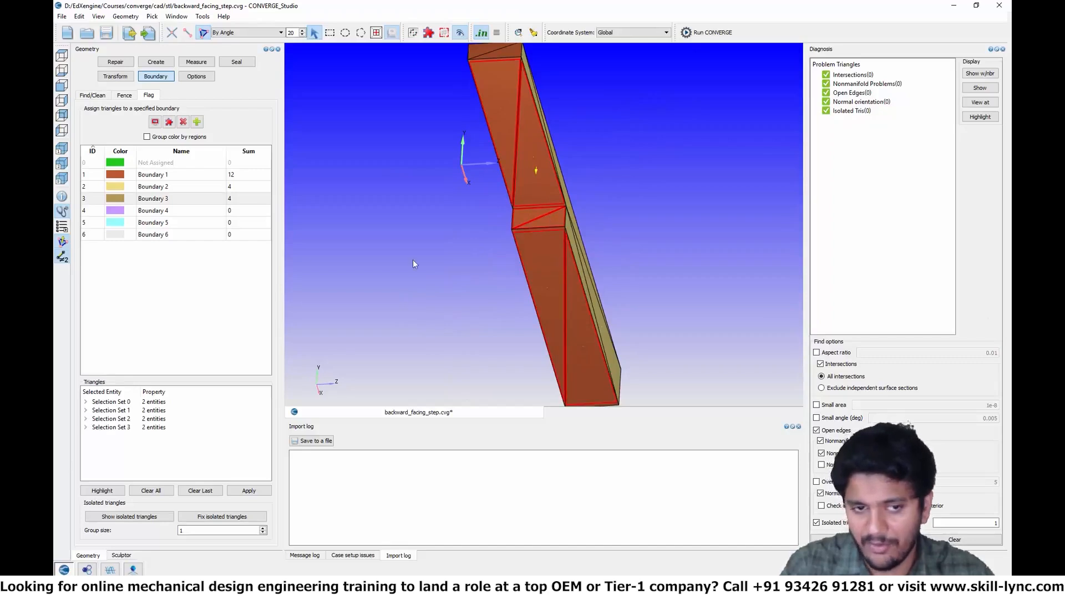
pyautogui.click(185, 211)
pyautogui.click(249, 490)
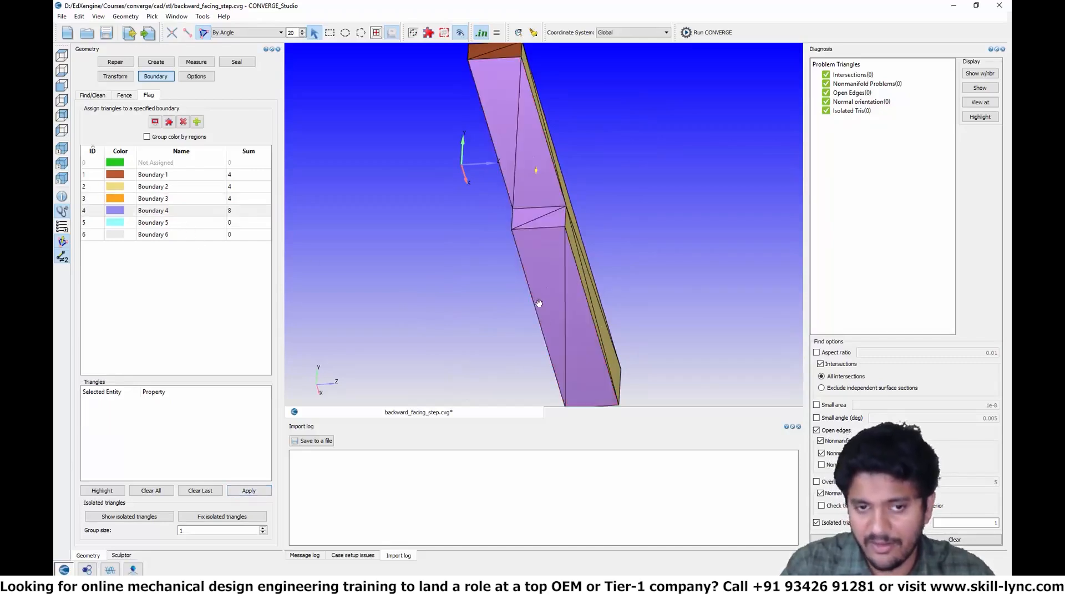
# Assign the end face of the thick section to Boundary 5.
pyautogui.moveTo(539, 302); pyautogui.dragTo(421, 340, button='middle')
pyautogui.click(167, 222)
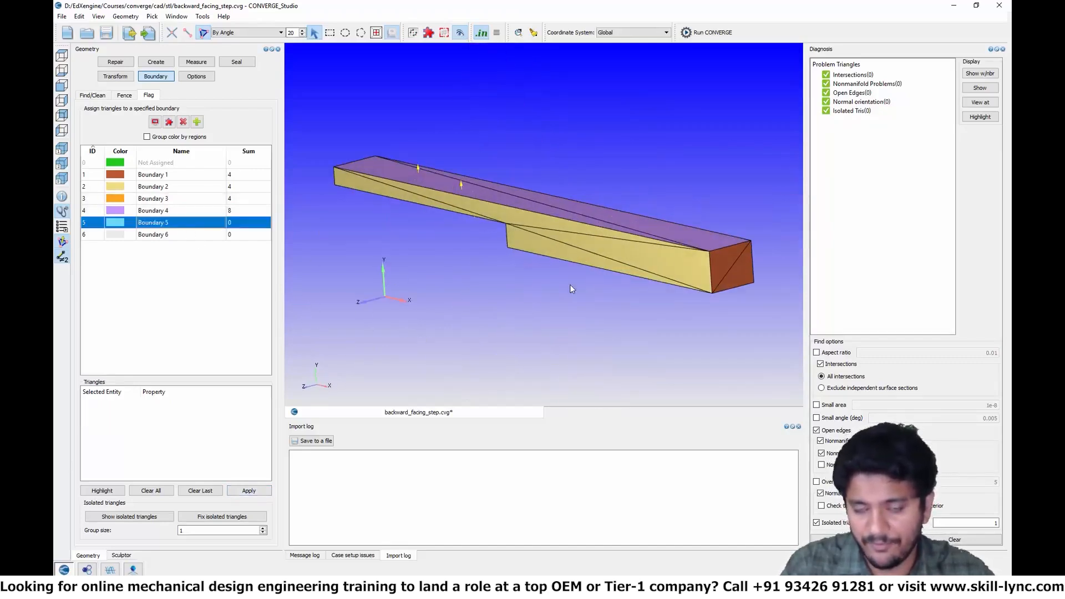
pyautogui.click(727, 272)
pyautogui.click(249, 491)
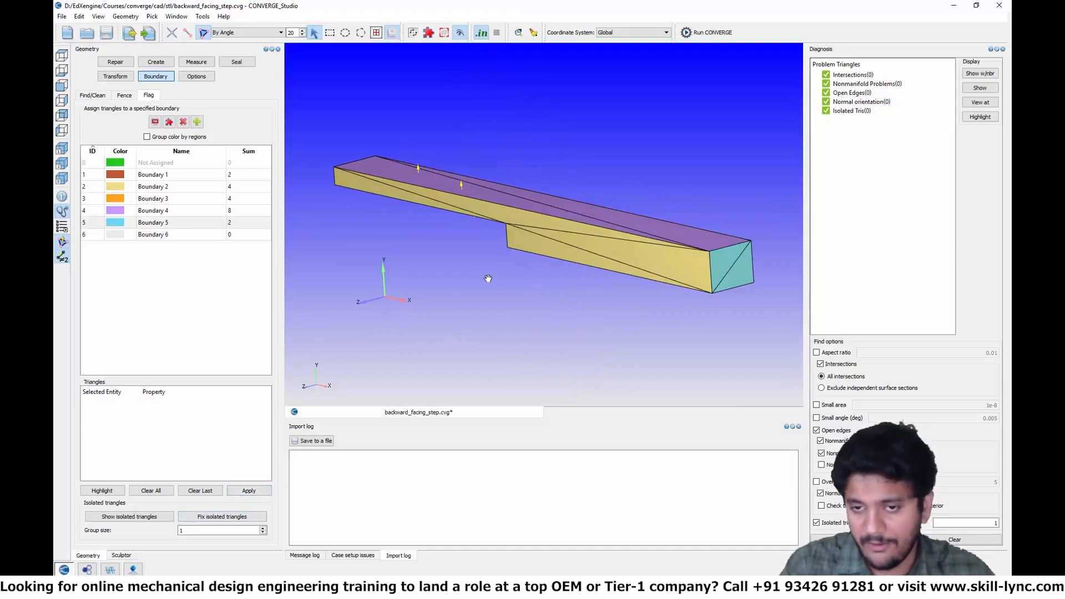
# Delete the unused Boundary 6 from the boundary list.
pyautogui.moveTo(488, 279); pyautogui.dragTo(575, 313, button='middle')
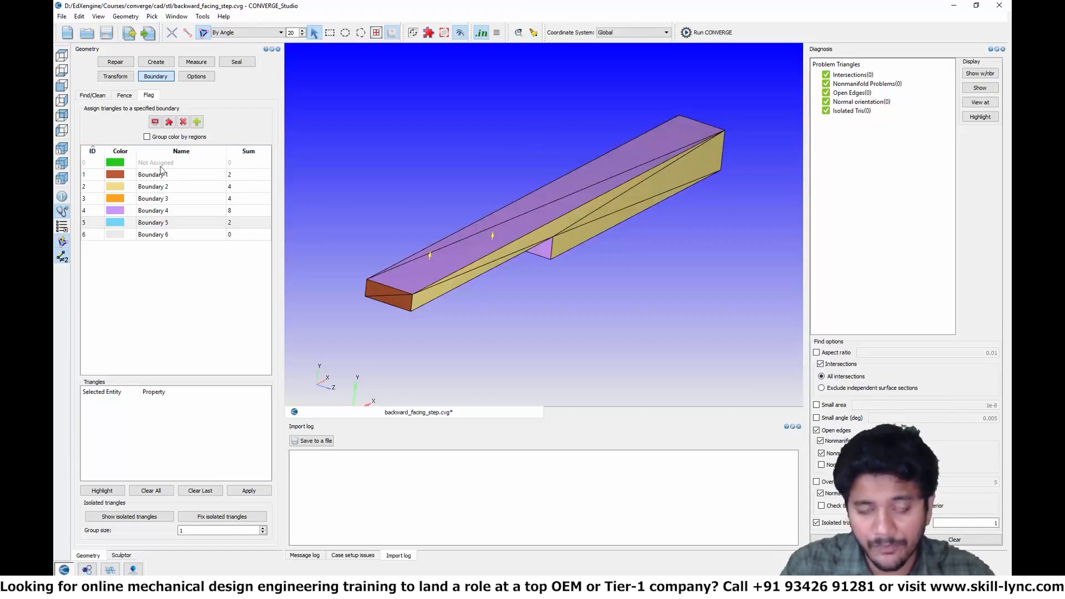
pyautogui.click(169, 165)
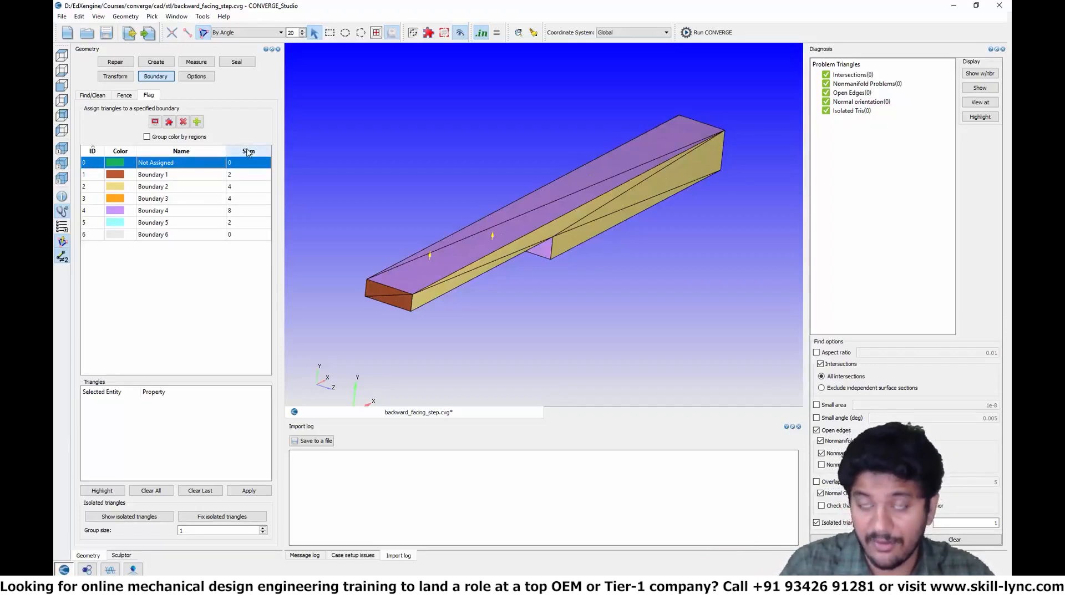
pyautogui.scroll(-2, 525, 295)
pyautogui.scroll(5, 524, 295)
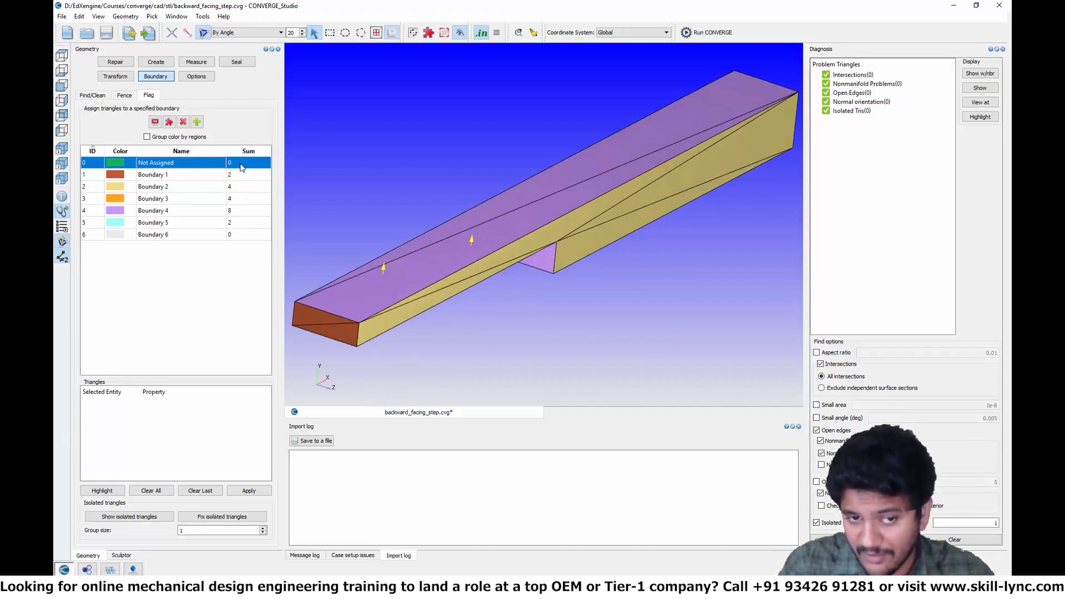
pyautogui.click(186, 234)
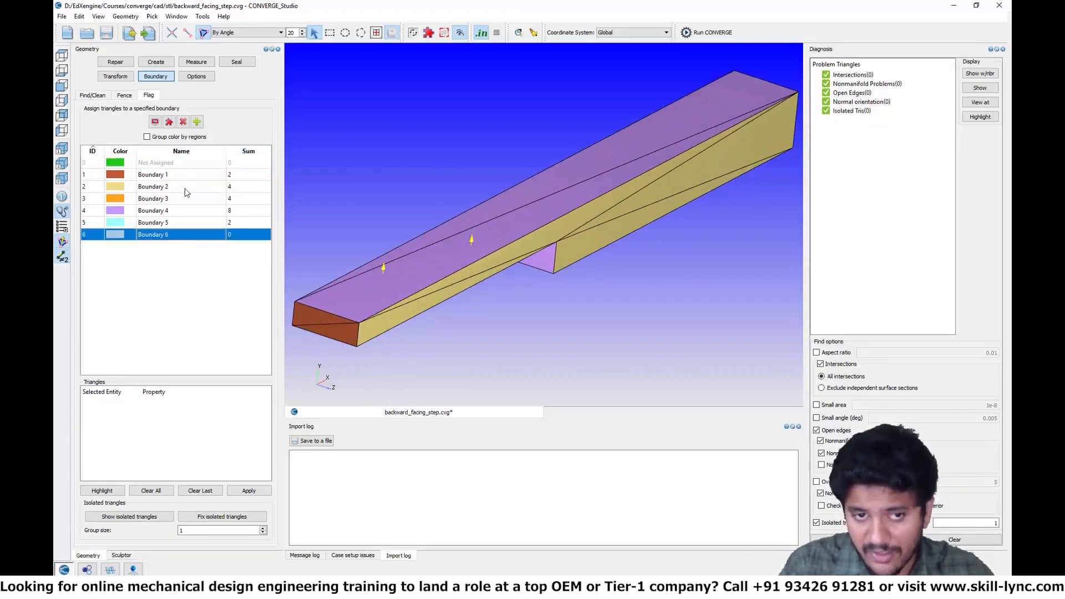
pyautogui.click(183, 123)
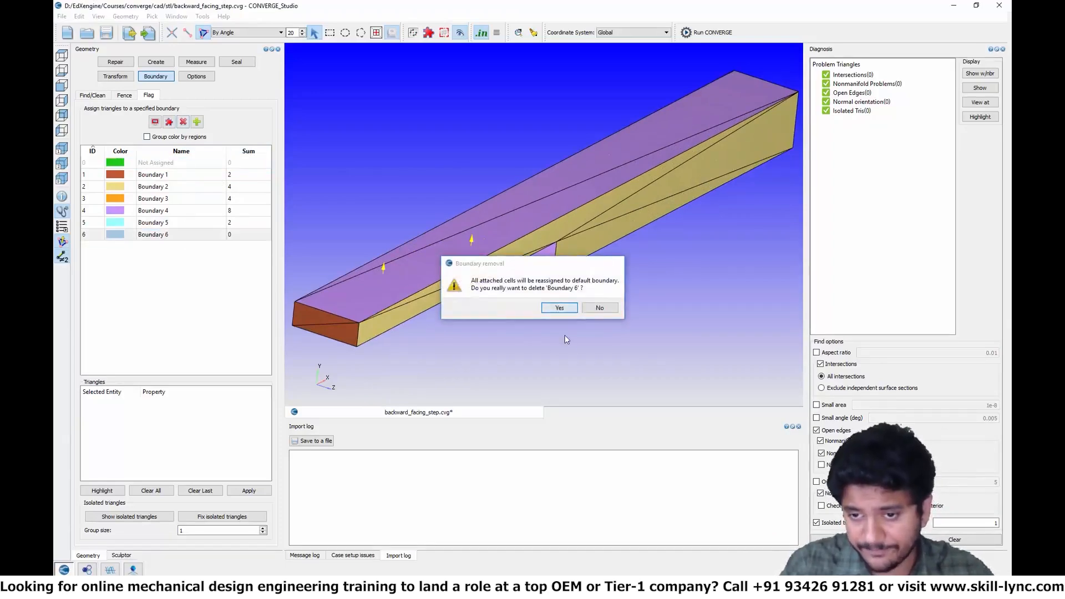
pyautogui.click(566, 309)
pyautogui.moveTo(540, 305)
pyautogui.mouseDown(button='middle')
pyautogui.moveTo(538, 279)
pyautogui.moveTo(557, 277)
pyautogui.moveTo(539, 305)
pyautogui.mouseUp(button='middle')
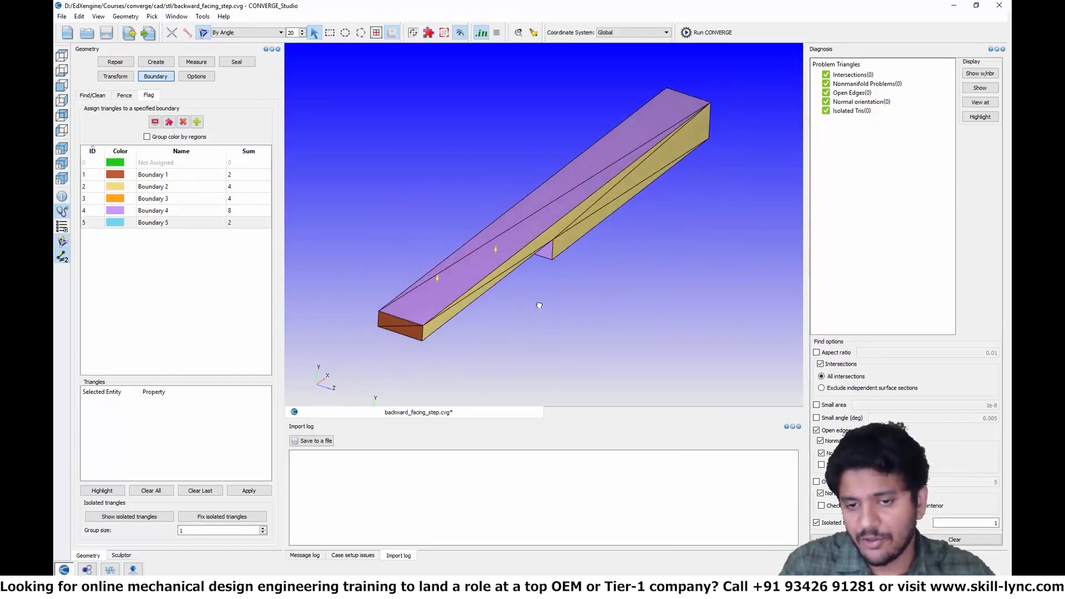
# Rename Boundary 1, the thin section's end face, as Inlet.
pyautogui.doubleClick(165, 176)
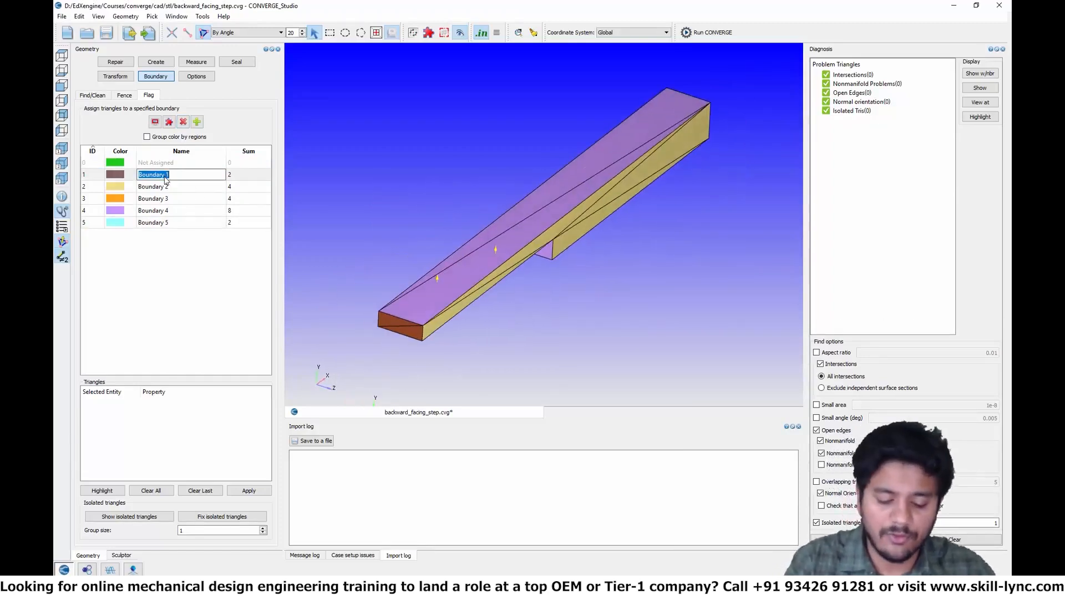
pyautogui.write('iNLET')
pyautogui.hotkey('ctrl', 'a')
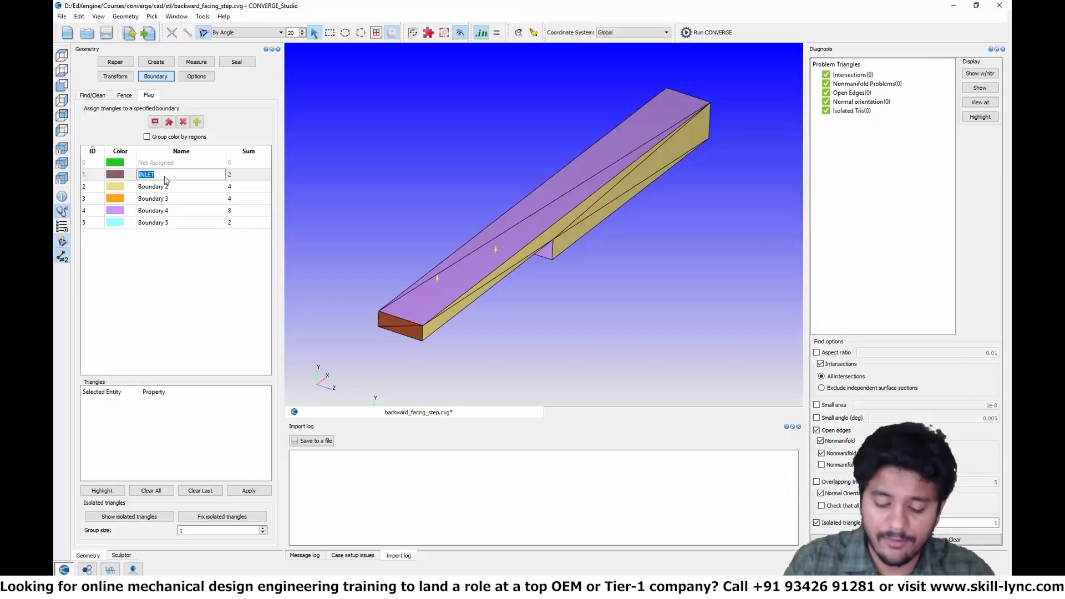
pyautogui.write('Inlet')
pyautogui.press('Return')
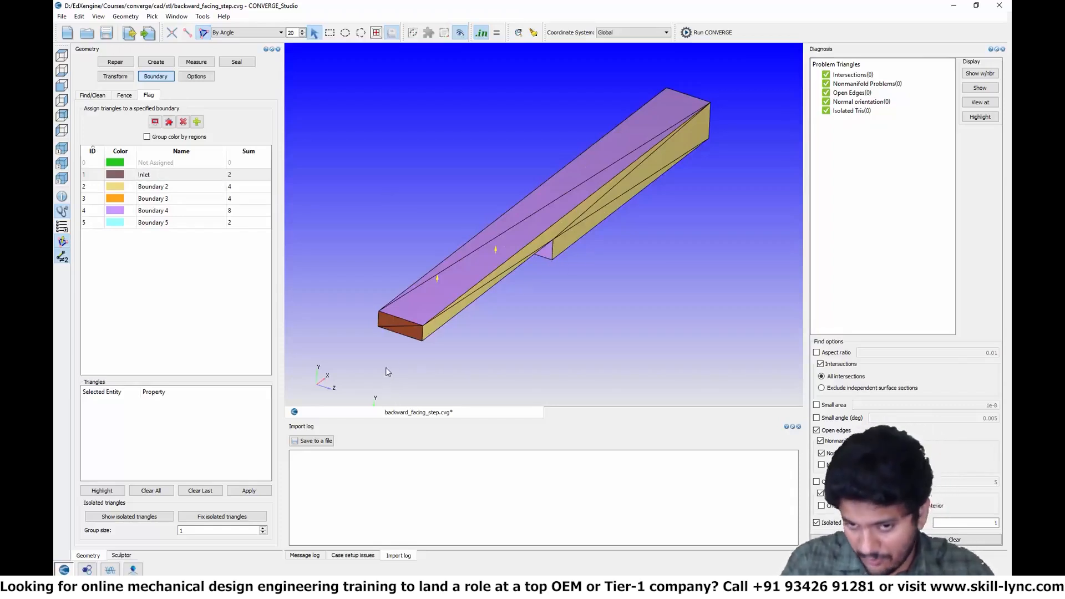
# Rename Boundary 5, the thick section's end face, as Outlet.
pyautogui.moveTo(620, 205); pyautogui.dragTo(522, 264, button='middle')
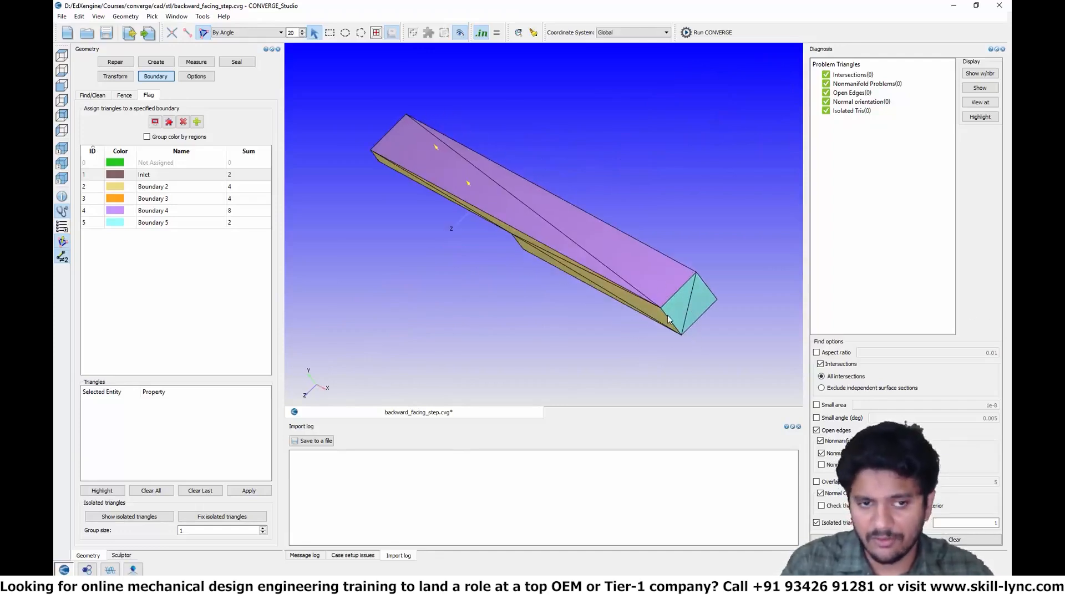
pyautogui.click(153, 223)
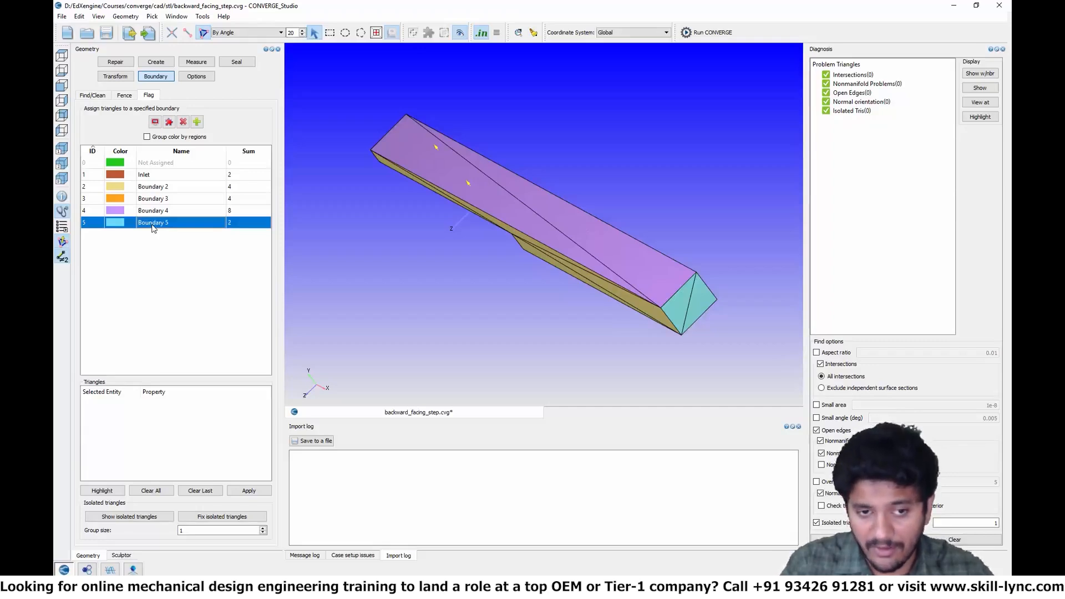
pyautogui.doubleClick(153, 224)
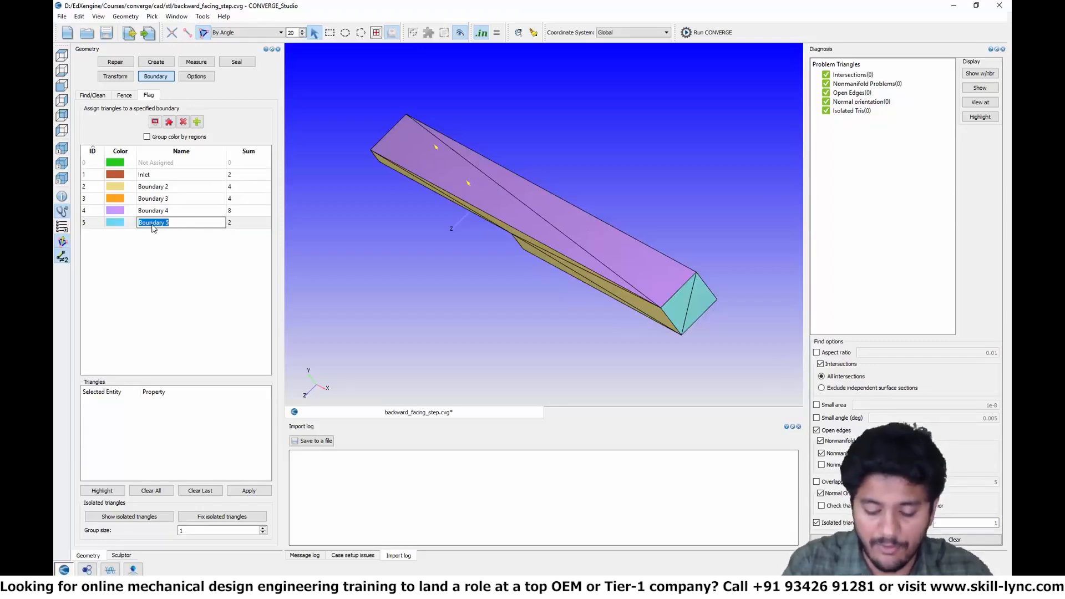
pyautogui.write('Outlet')
pyautogui.press('Return')
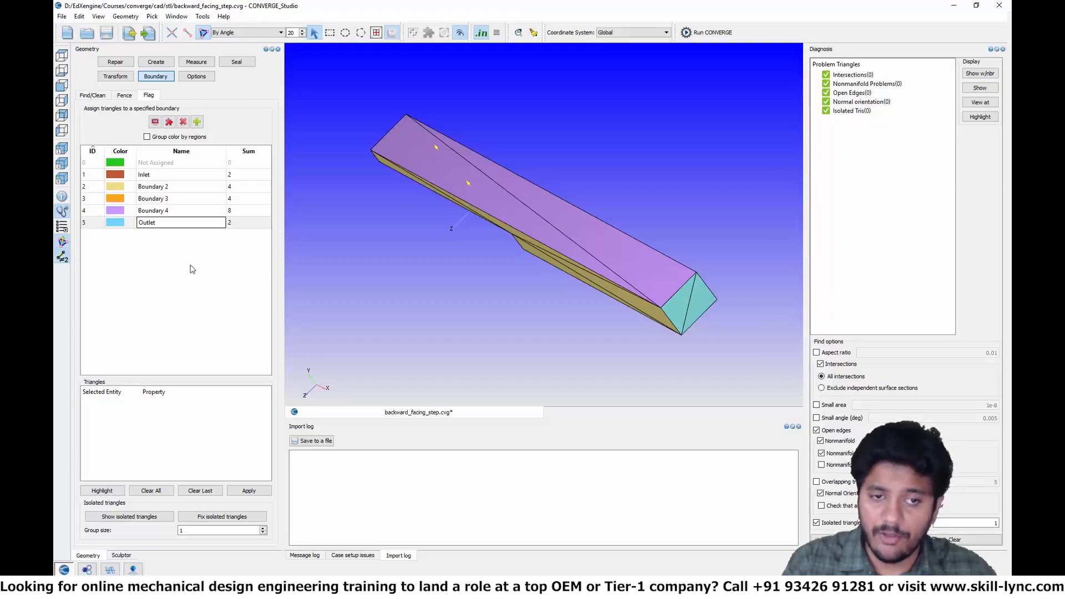
# Rename Boundary 2, the yellow stepped side face, as Front.
pyautogui.moveTo(494, 311); pyautogui.dragTo(585, 243)
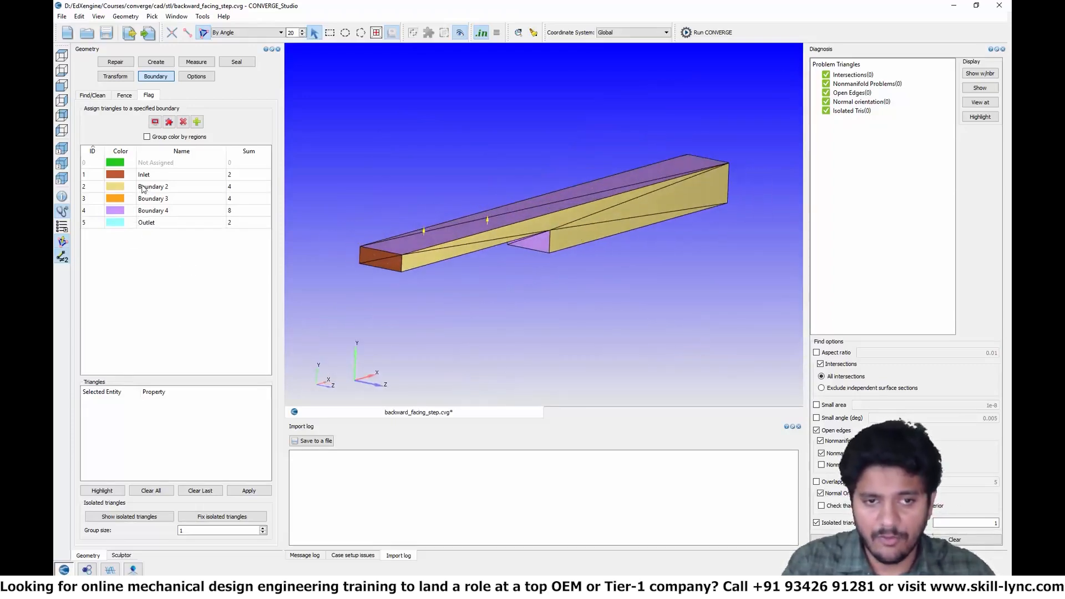
pyautogui.doubleClick(147, 187)
pyautogui.write('Front')
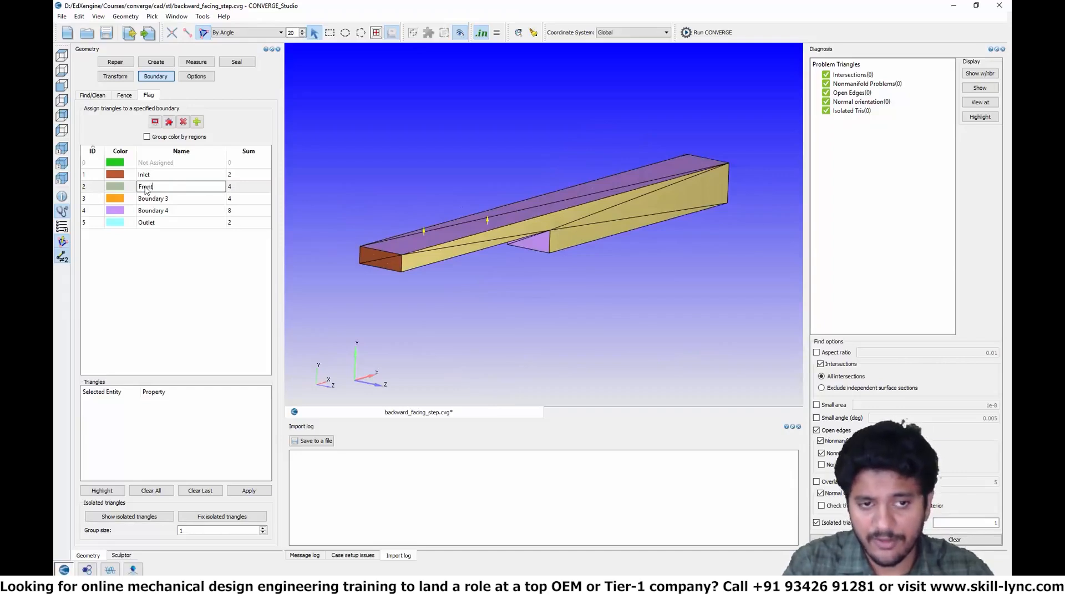
pyautogui.press('Return')
# Rename Boundary 3, the orange stepped side face, as Back.
pyautogui.moveTo(449, 313); pyautogui.dragTo(548, 300)
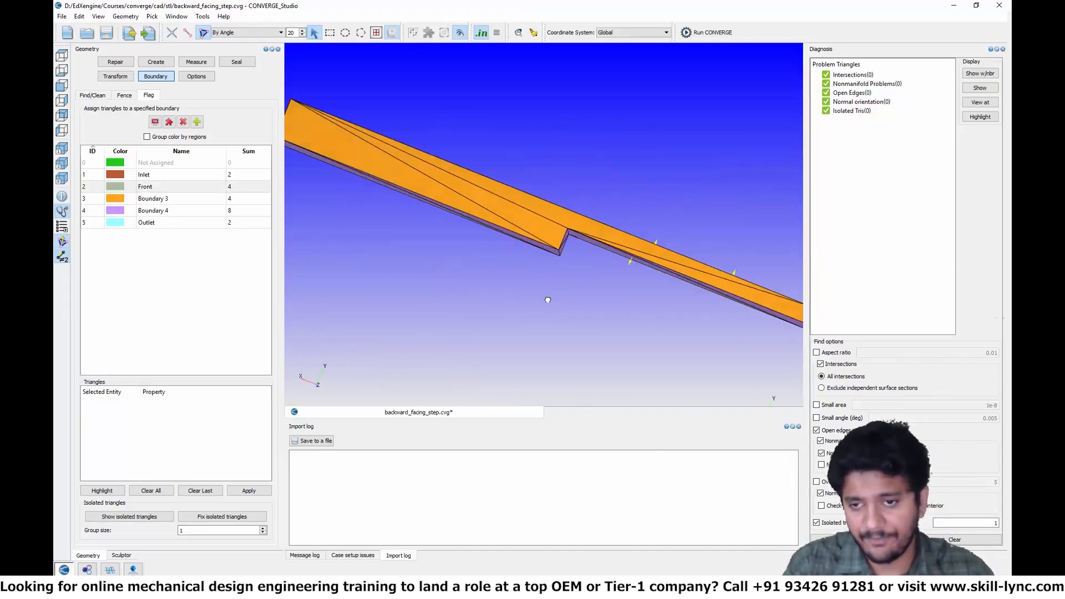
pyautogui.rightClick(510, 220)
pyautogui.click(388, 252)
pyautogui.doubleClick(157, 200)
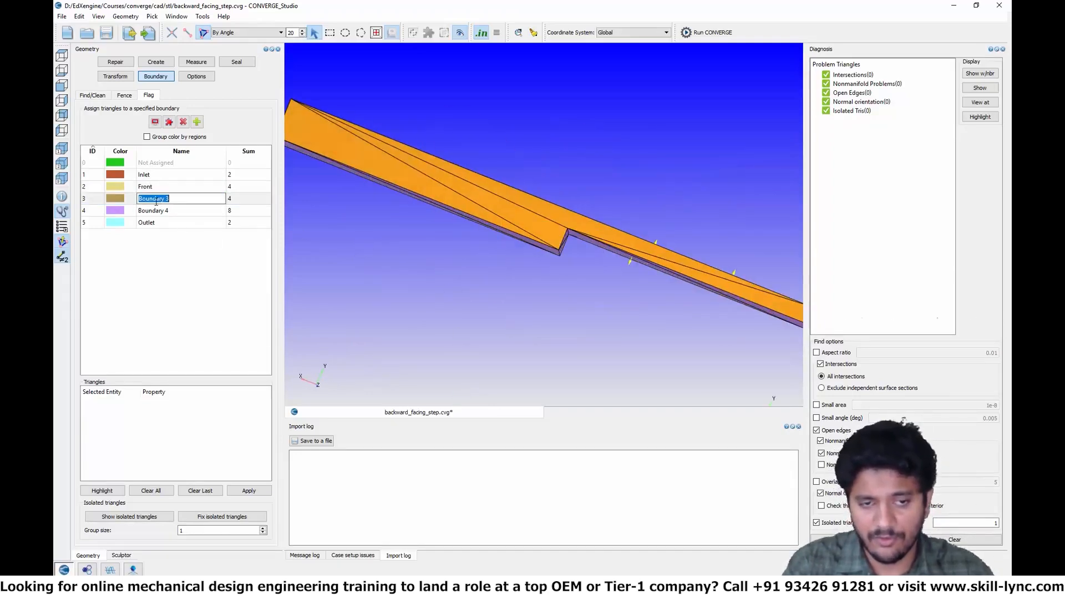
pyautogui.write('Back')
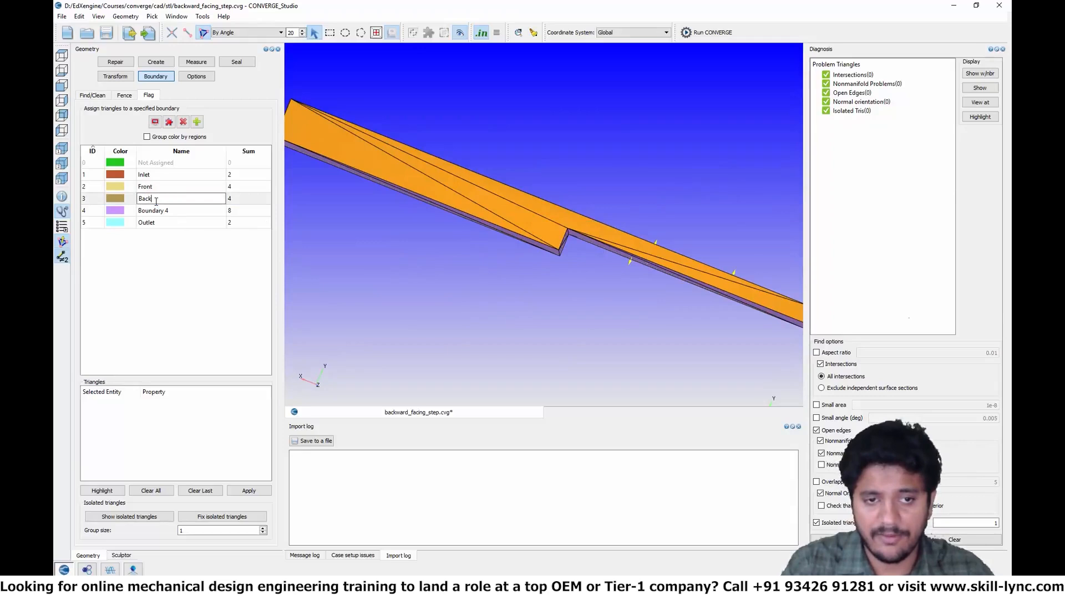
pyautogui.click(335, 249)
# Rename Boundary 4, covering the top, bottom and step faces, as "Top and wall boundaries".
pyautogui.moveTo(480, 234); pyautogui.dragTo(250, 242)
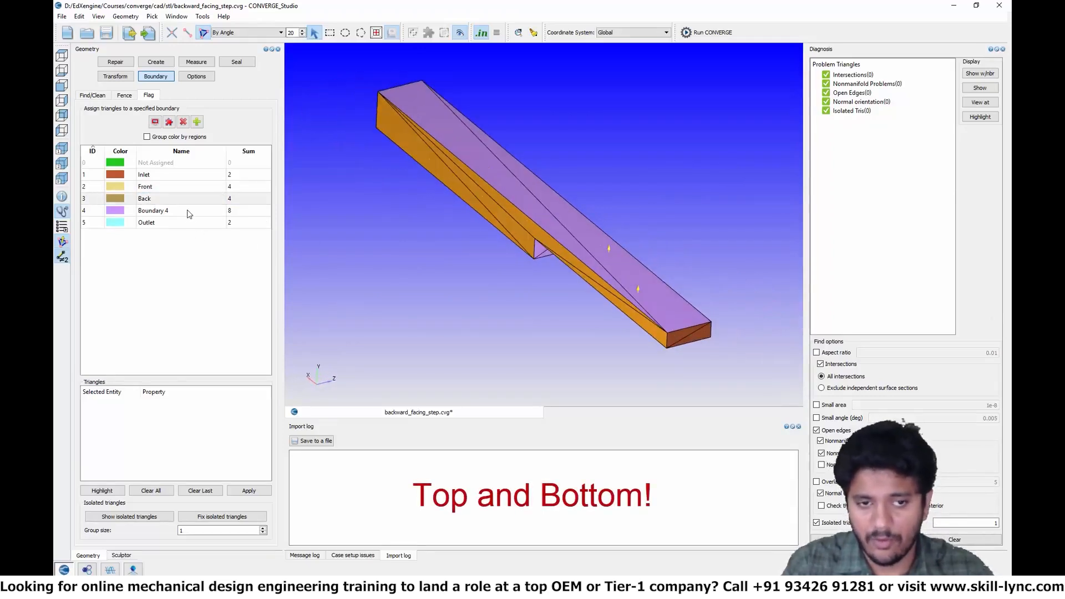
pyautogui.doubleClick(189, 211)
pyautogui.write('Top and wa')
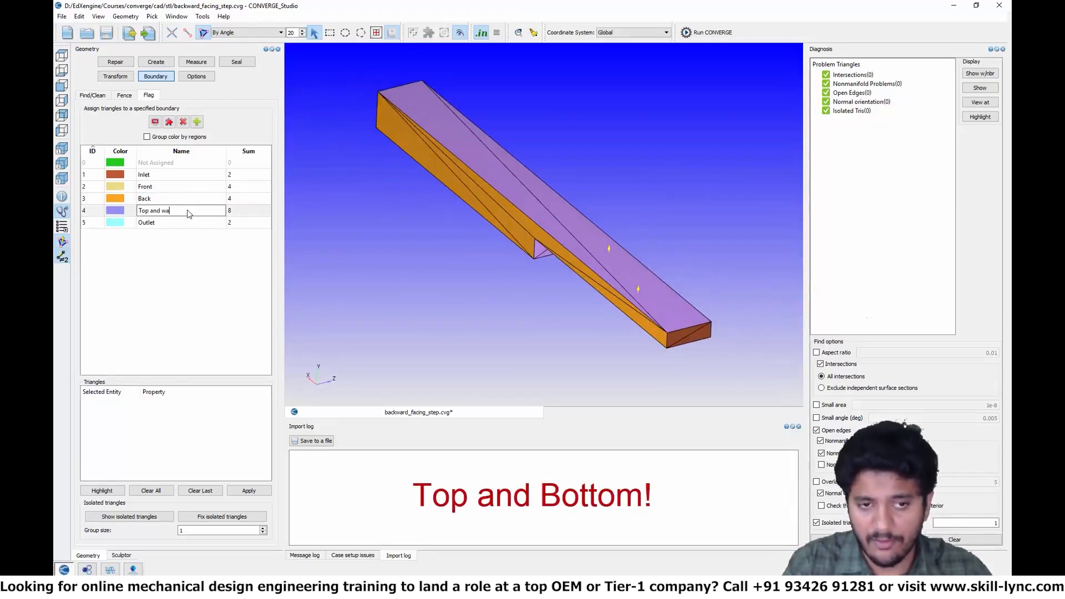
pyautogui.write('ll bounda')
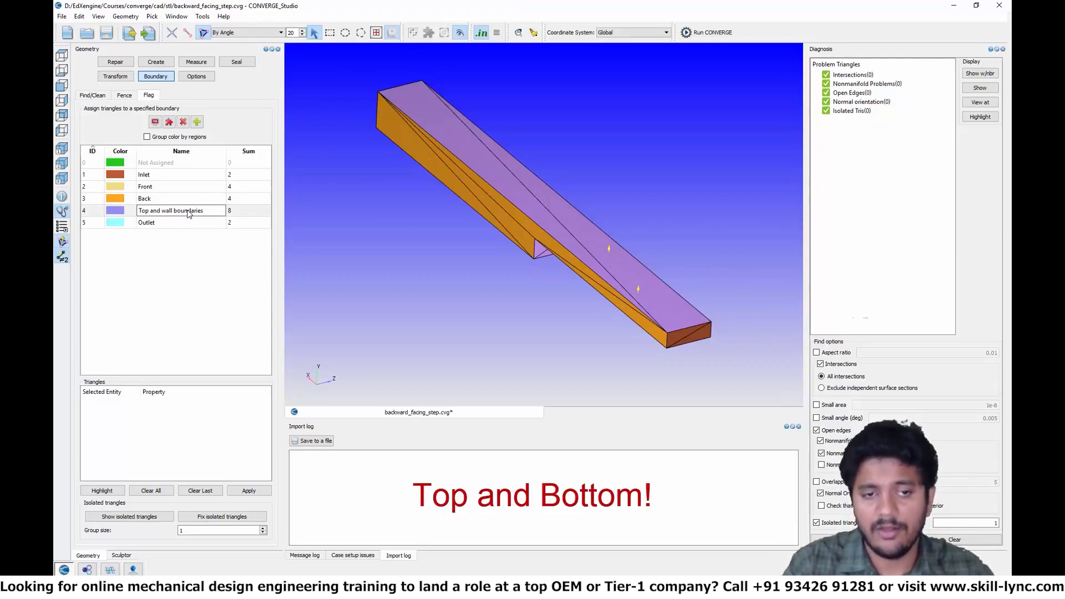
pyautogui.write('ries')
pyautogui.moveTo(450, 277); pyautogui.dragTo(409, 284)
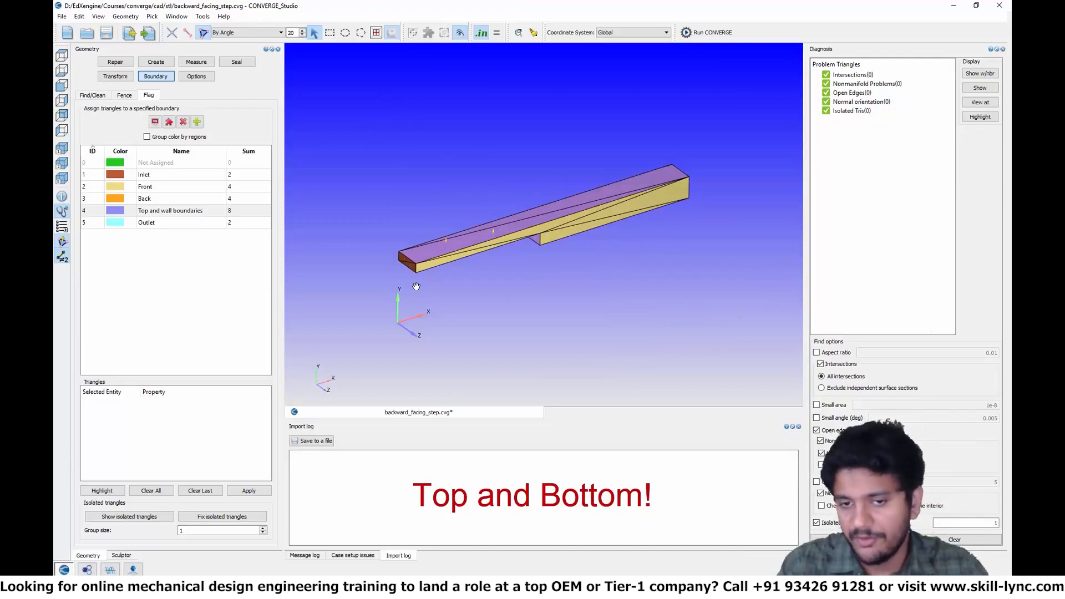
pyautogui.scroll(2, 399, 323)
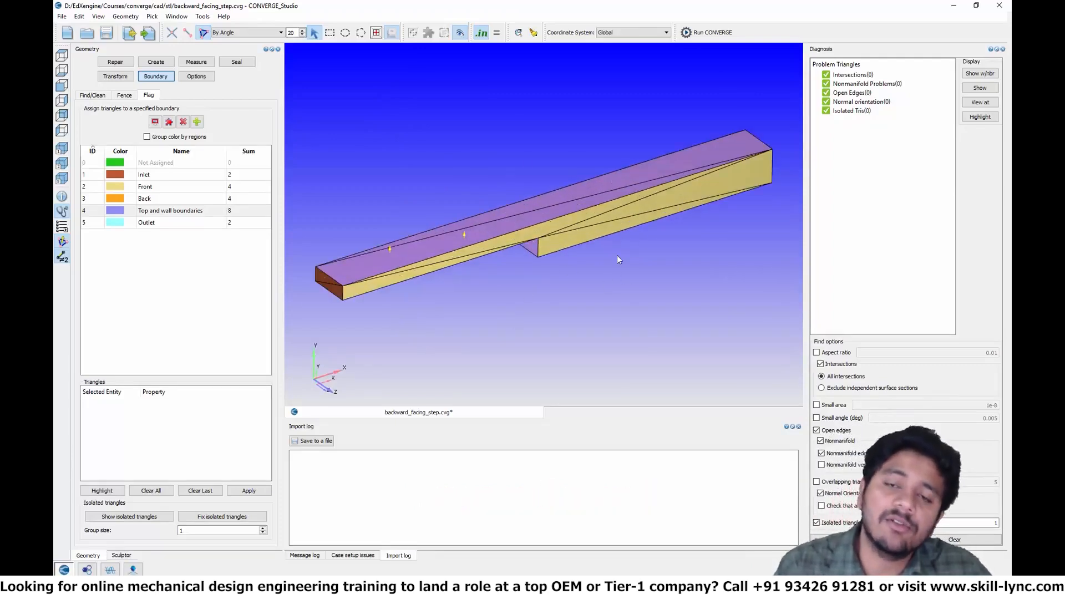
pyautogui.moveTo(518, 266); pyautogui.dragTo(536, 233)
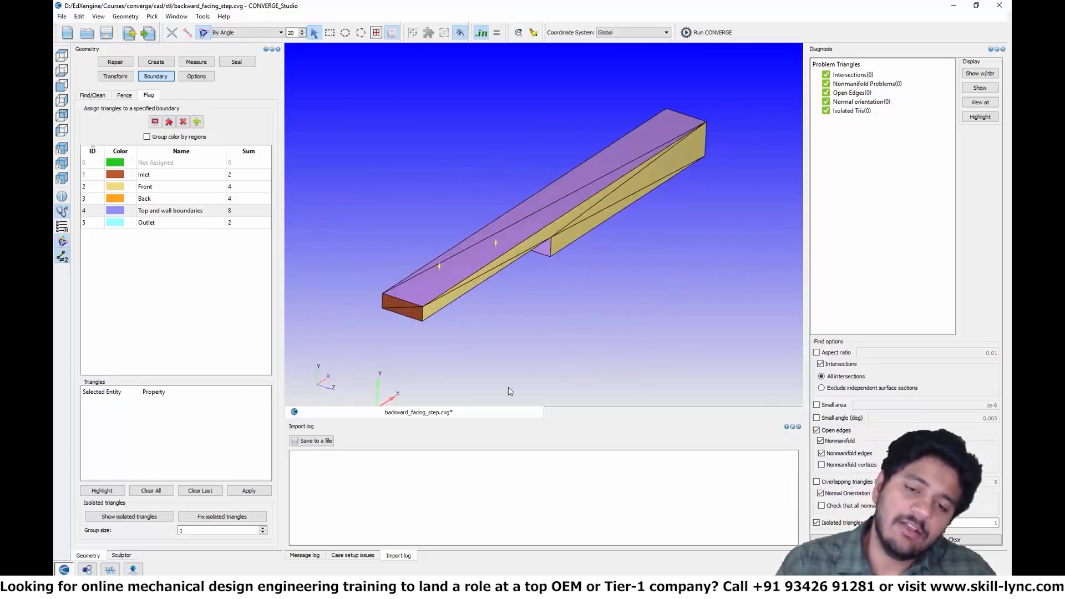
pyautogui.scroll(1, 478, 271)
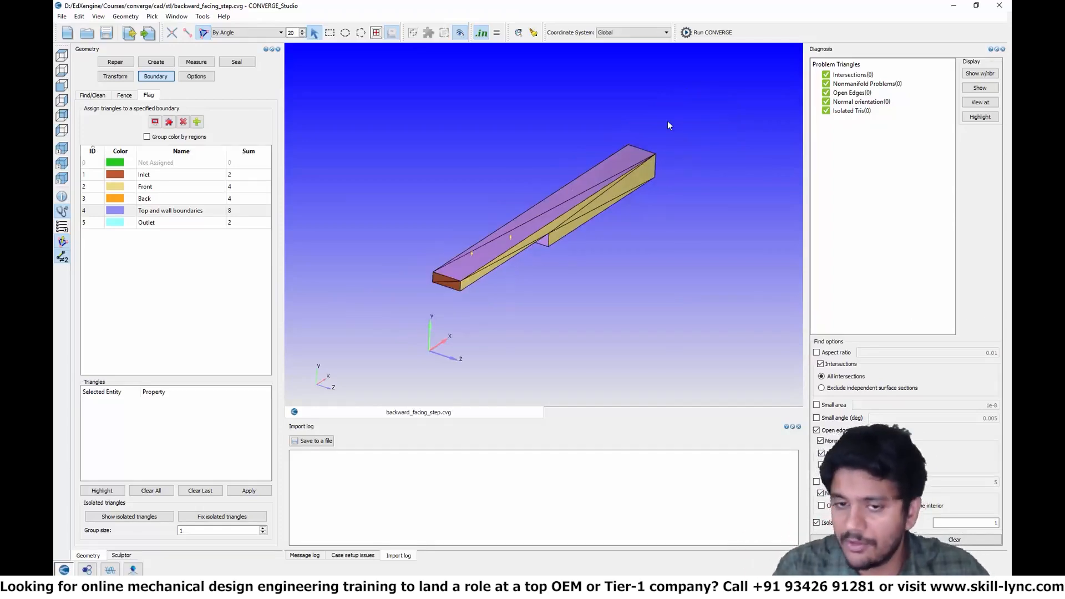
pyautogui.moveTo(521, 269); pyautogui.dragTo(400, 283, button='middle')
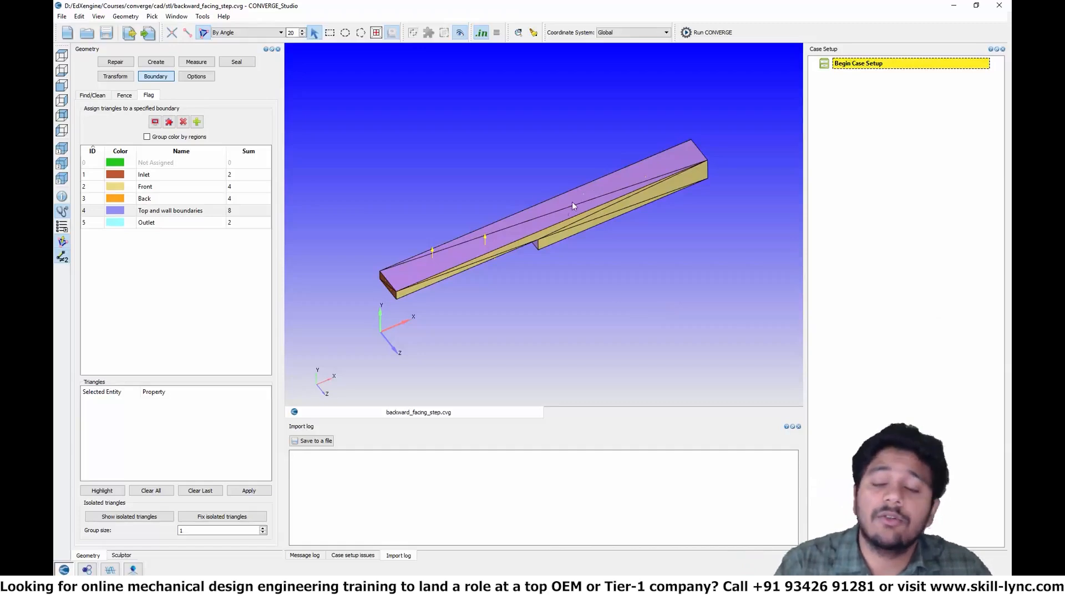
# Begin the case setup with General flow as the application.
pyautogui.doubleClick(854, 65)
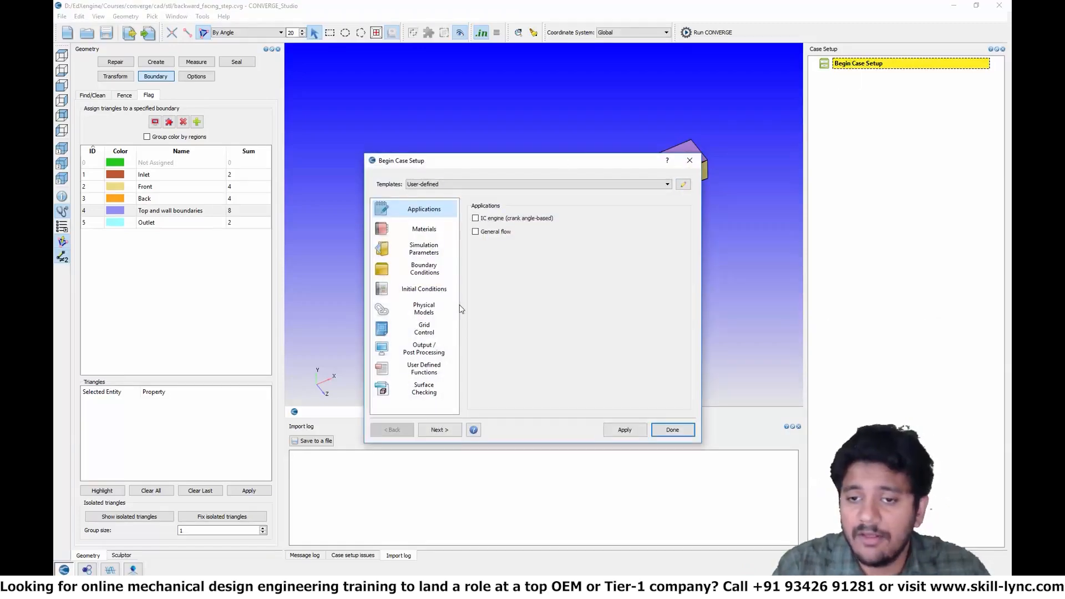
pyautogui.click(488, 233)
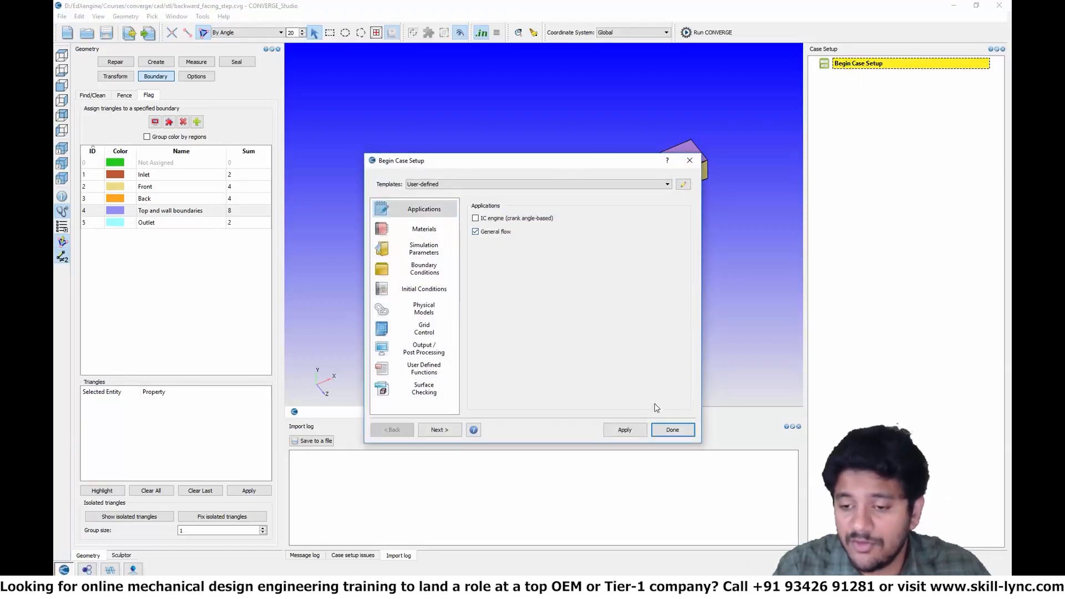
pyautogui.click(670, 431)
# Load the predefined Air mixture for the gas simulation materials and accept the default global transport parameters.
pyautogui.doubleClick(859, 81)
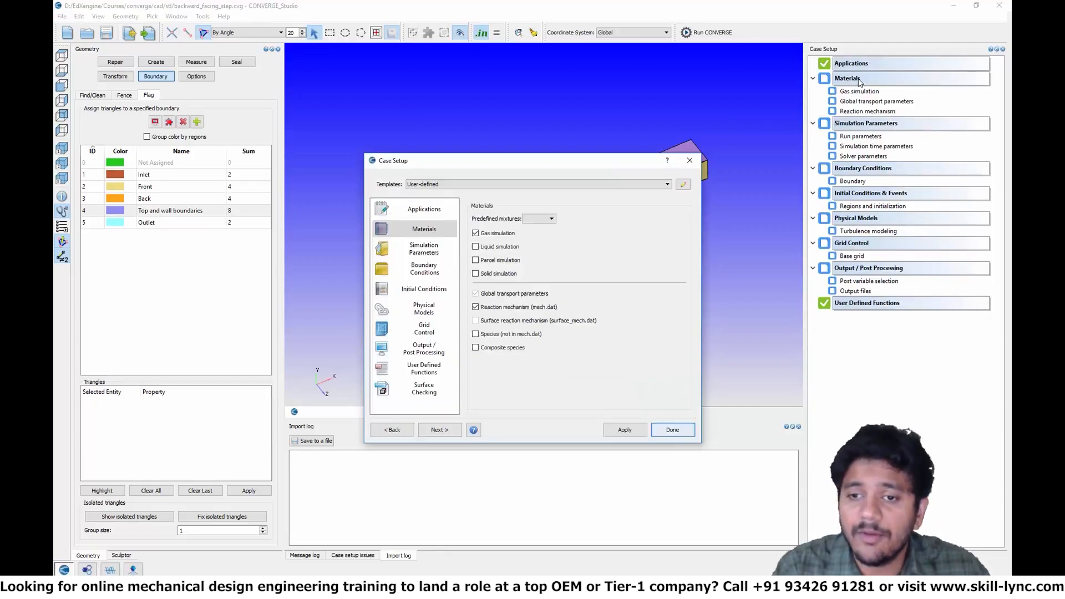
pyautogui.click(551, 220)
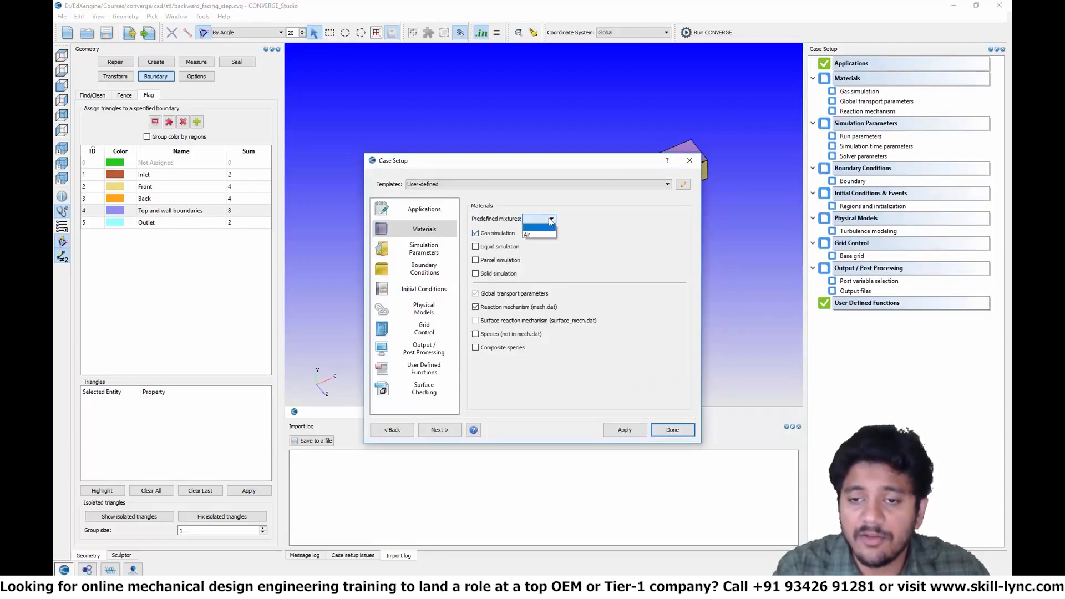
pyautogui.click(546, 234)
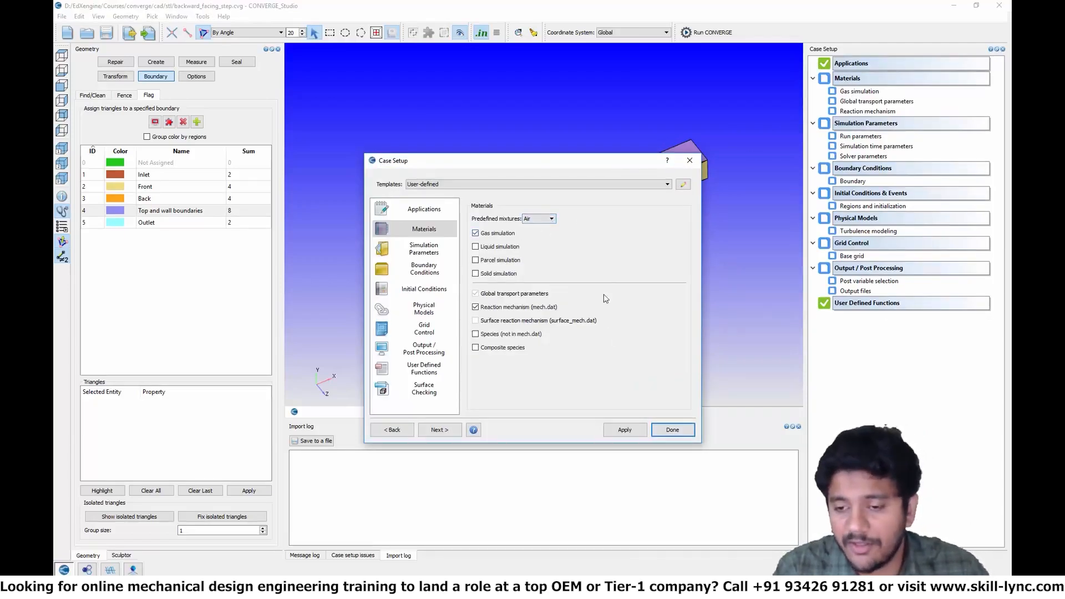
pyautogui.click(621, 431)
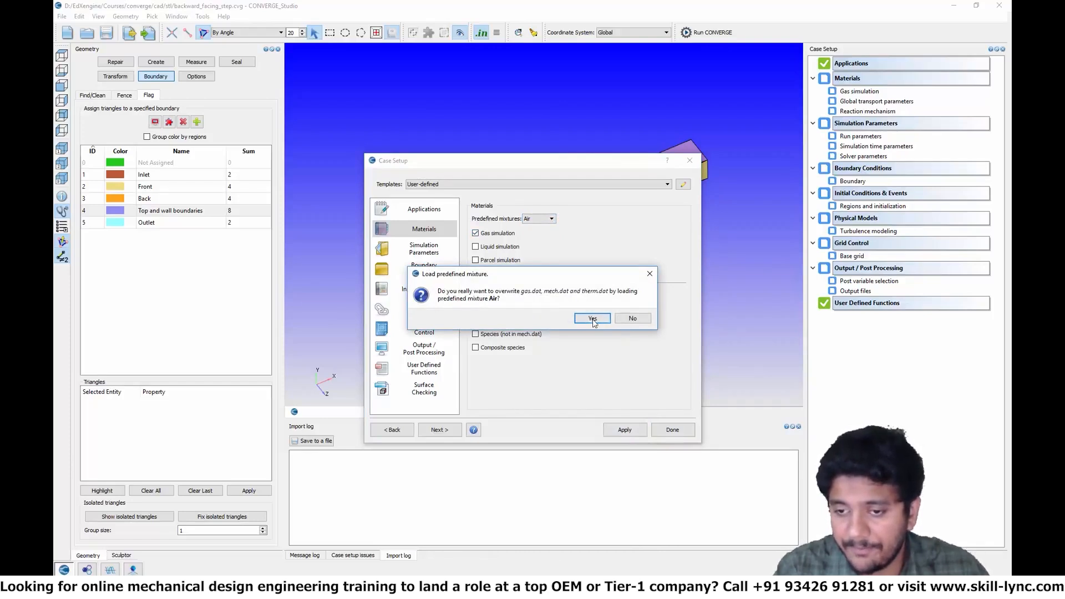
pyautogui.click(593, 323)
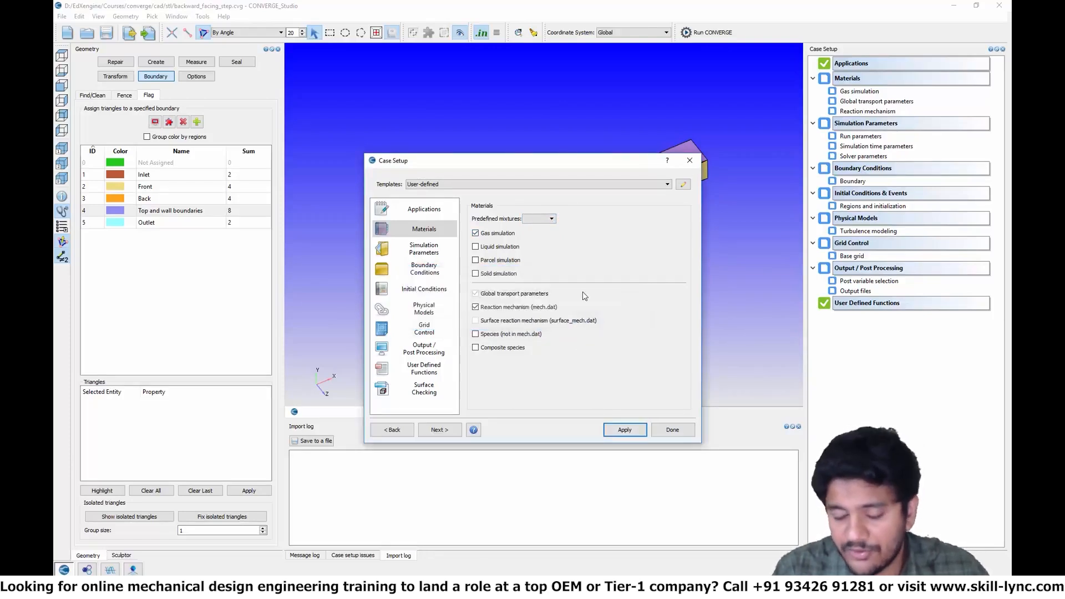
pyautogui.click(624, 431)
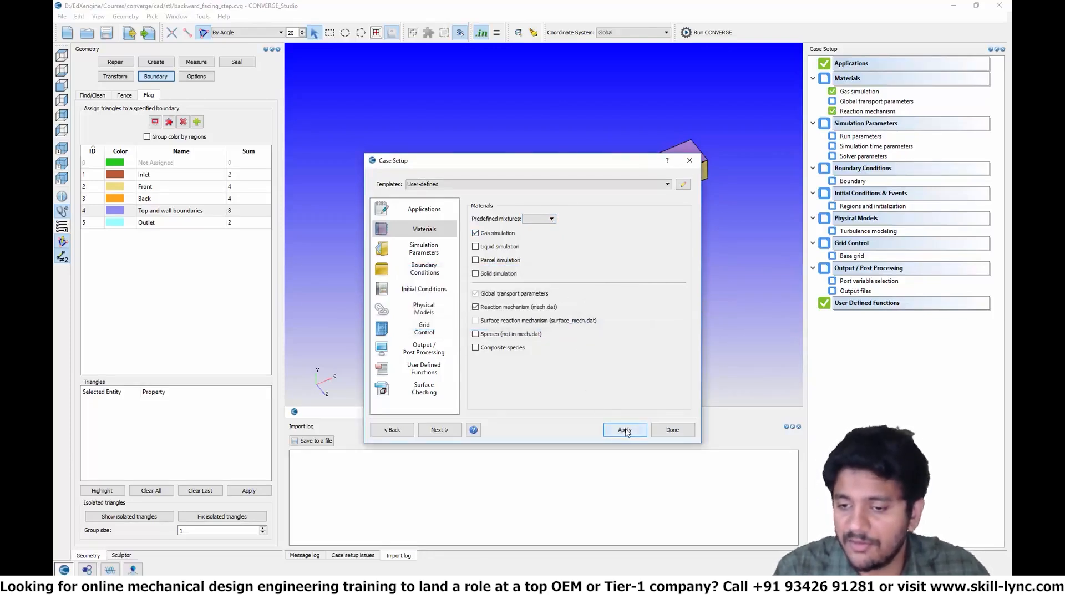
pyautogui.click(672, 430)
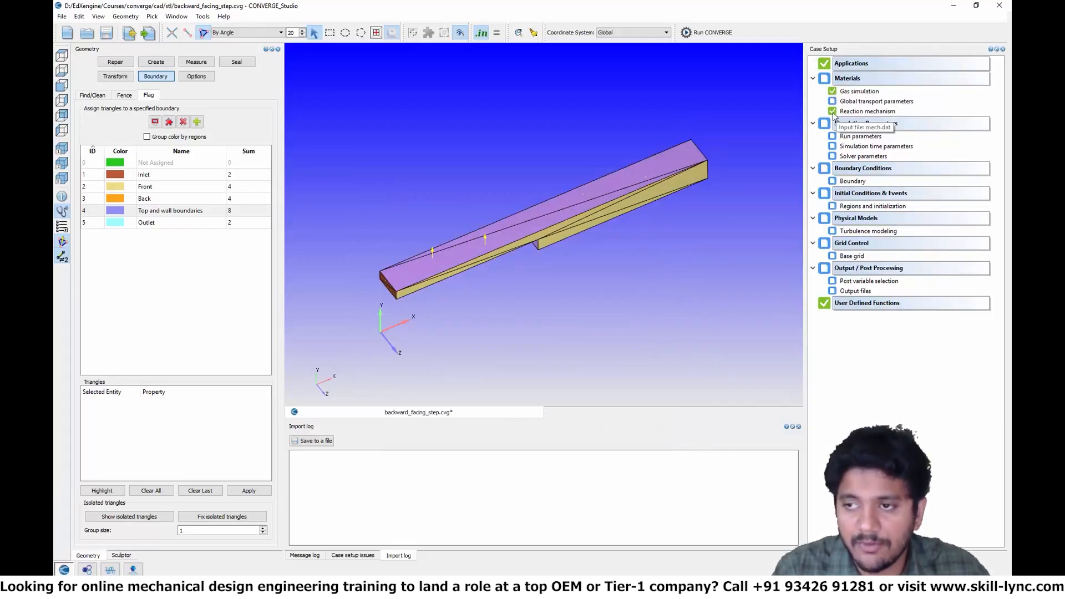
pyautogui.click(862, 102)
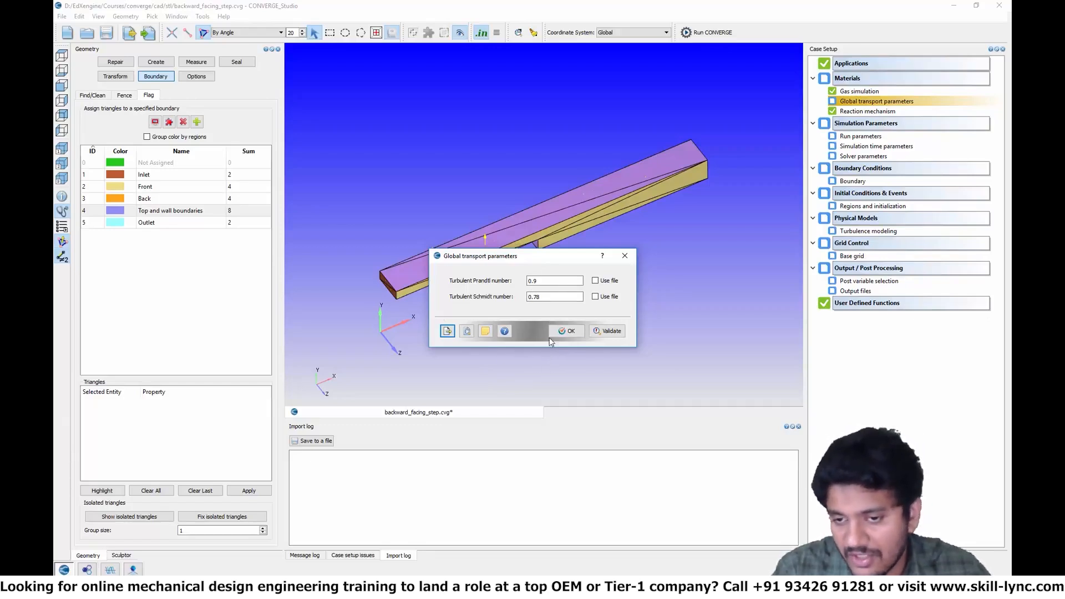
pyautogui.click(564, 331)
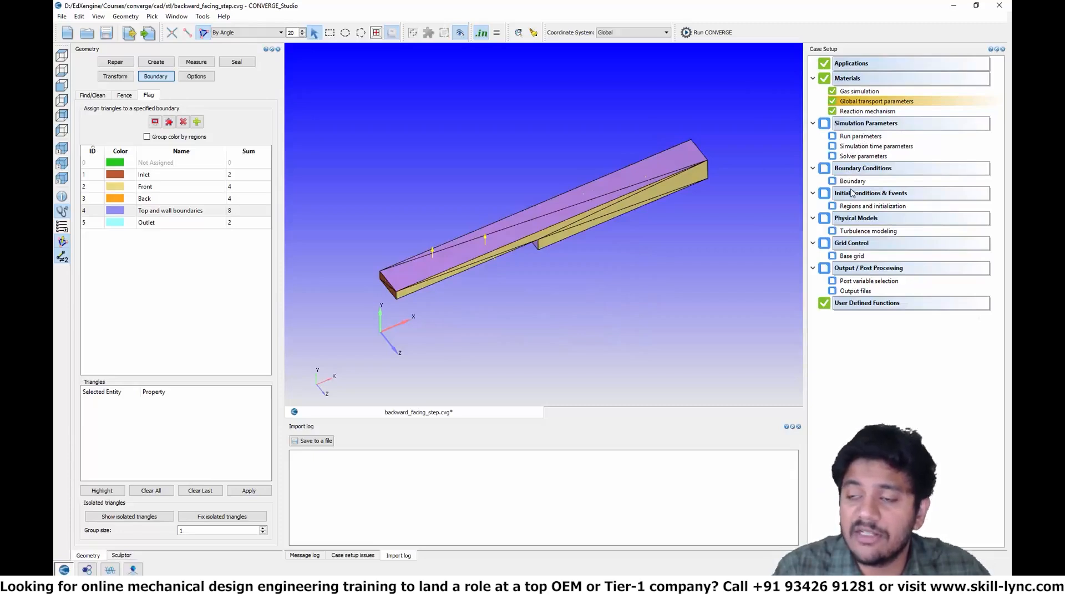
# Keep Full hydrodynamic as the simulation mode in the run parameters.
pyautogui.doubleClick(859, 137)
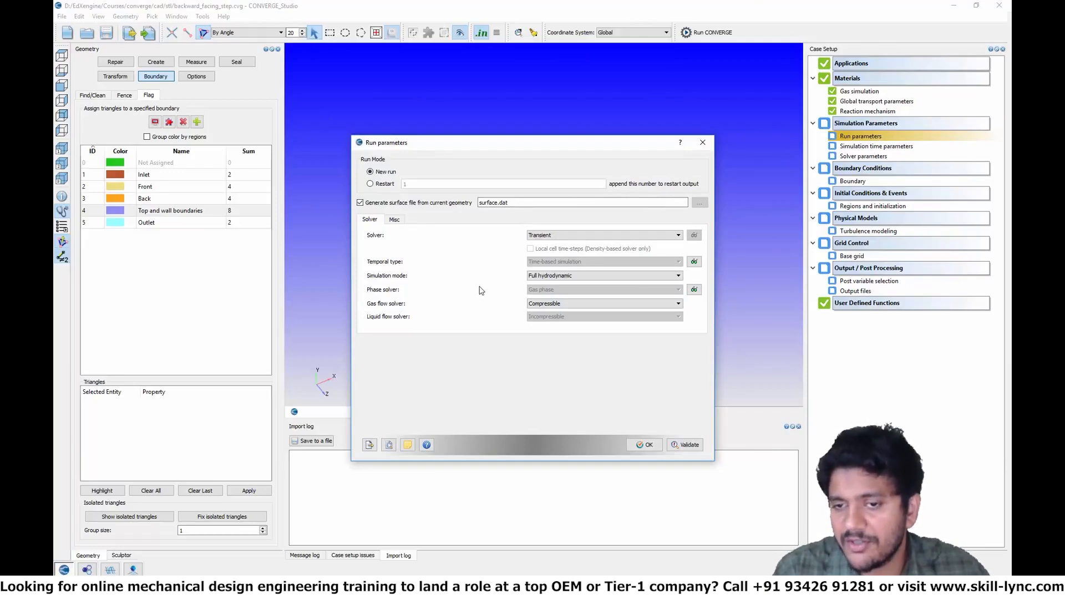
pyautogui.click(577, 275)
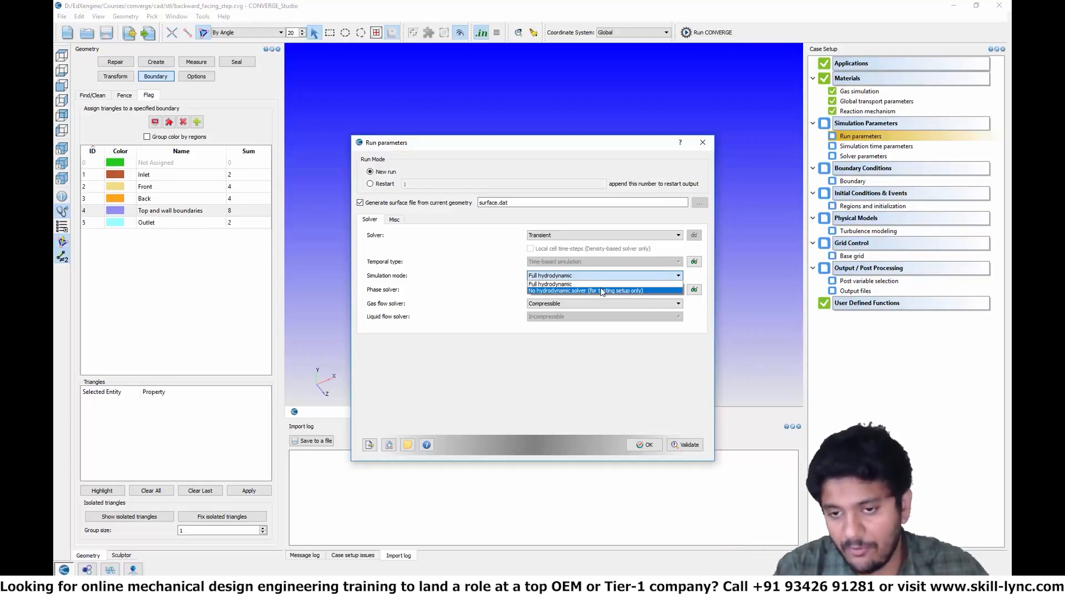
pyautogui.click(548, 284)
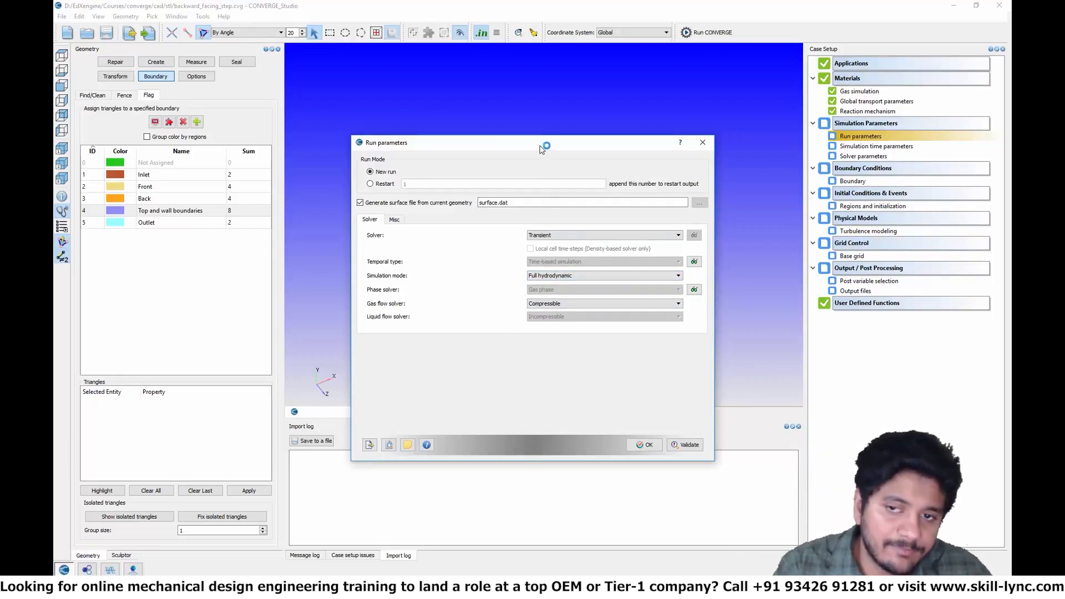
# Set the run solver to Pressure-based steady solver and load its default tolerance, relaxation and PISO values.
pyautogui.moveTo(542, 148); pyautogui.dragTo(279, 110)
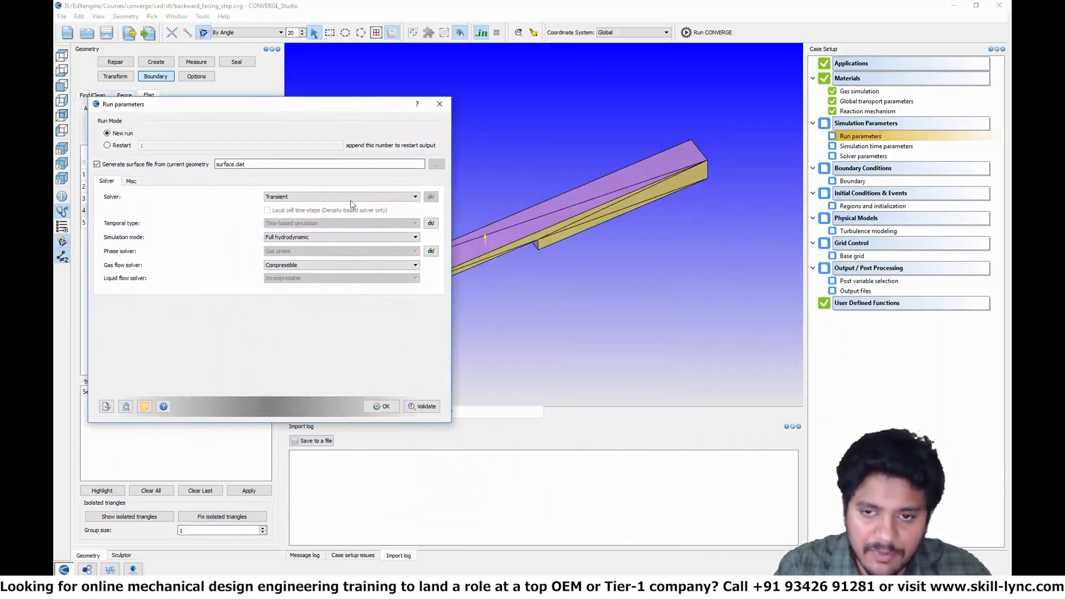
pyautogui.scroll(-3, 606, 325)
pyautogui.moveTo(577, 261); pyautogui.dragTo(679, 249, button='middle')
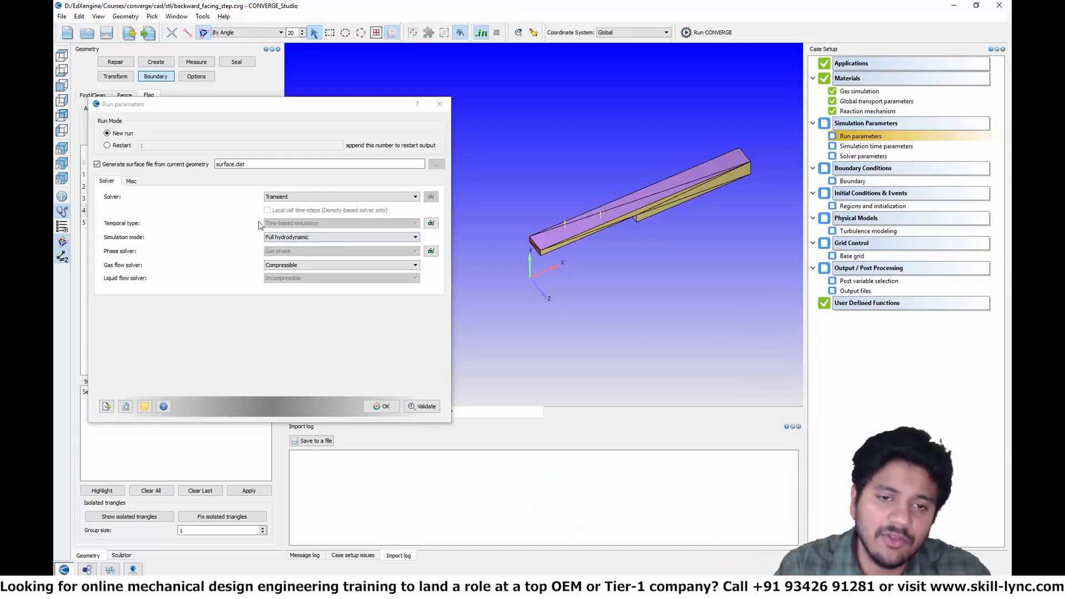
pyautogui.click(283, 198)
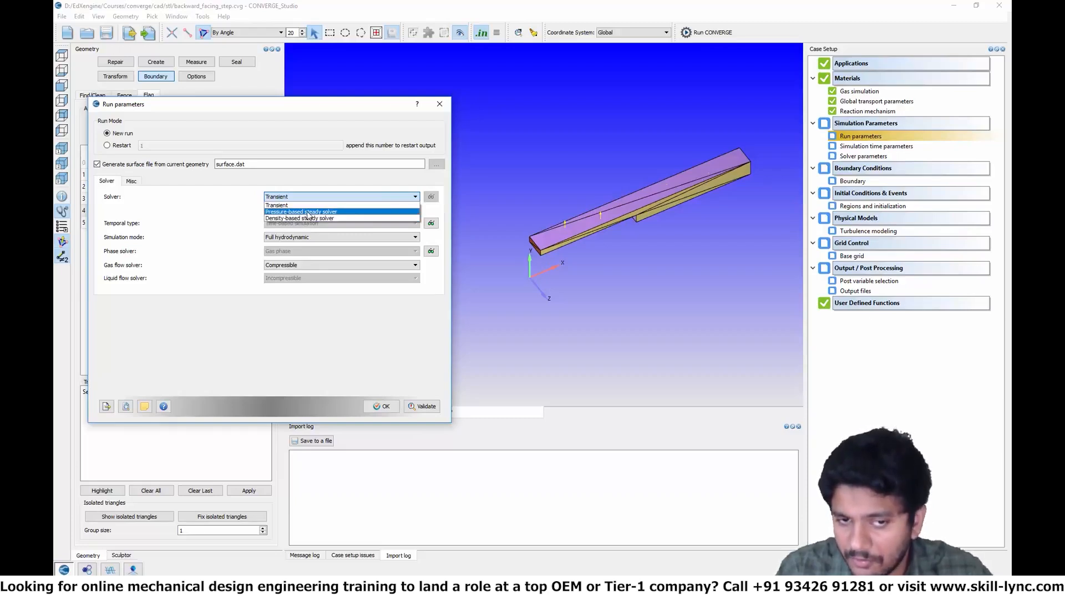
pyautogui.click(307, 212)
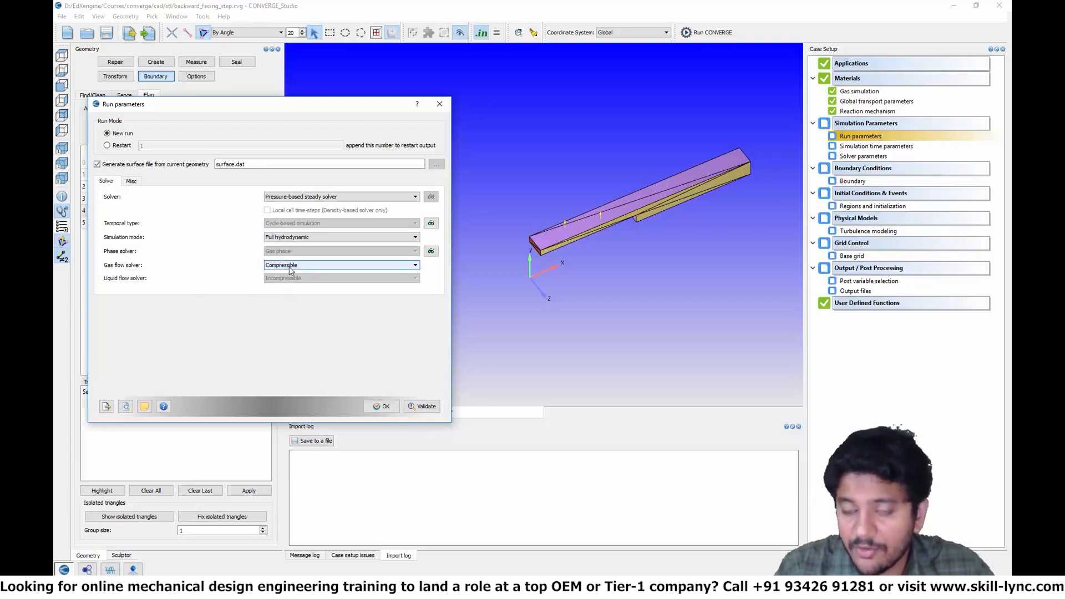
pyautogui.click(381, 407)
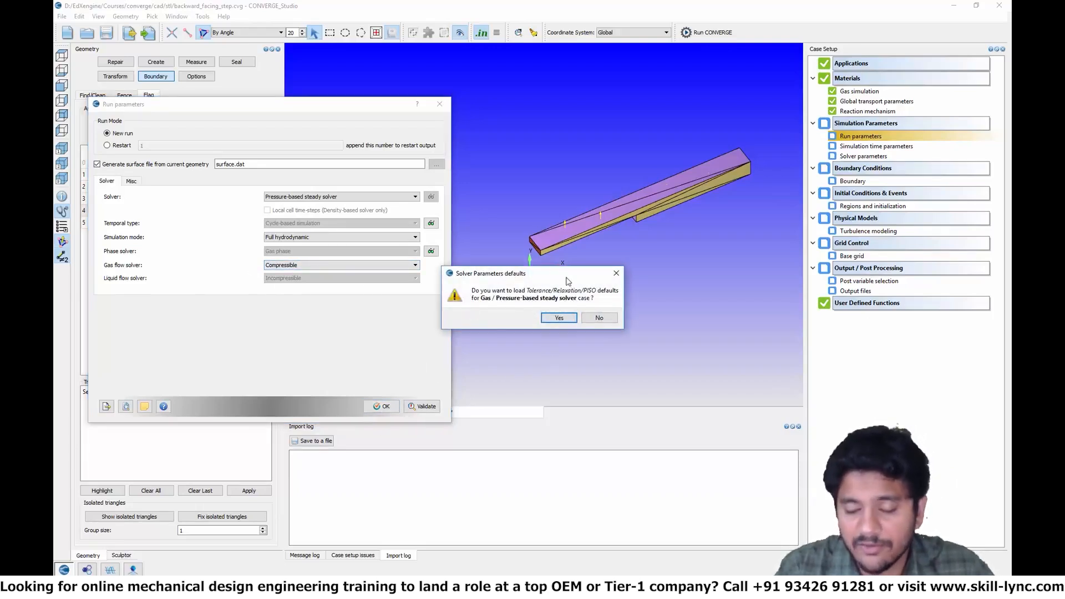
pyautogui.click(557, 319)
pyautogui.click(580, 317)
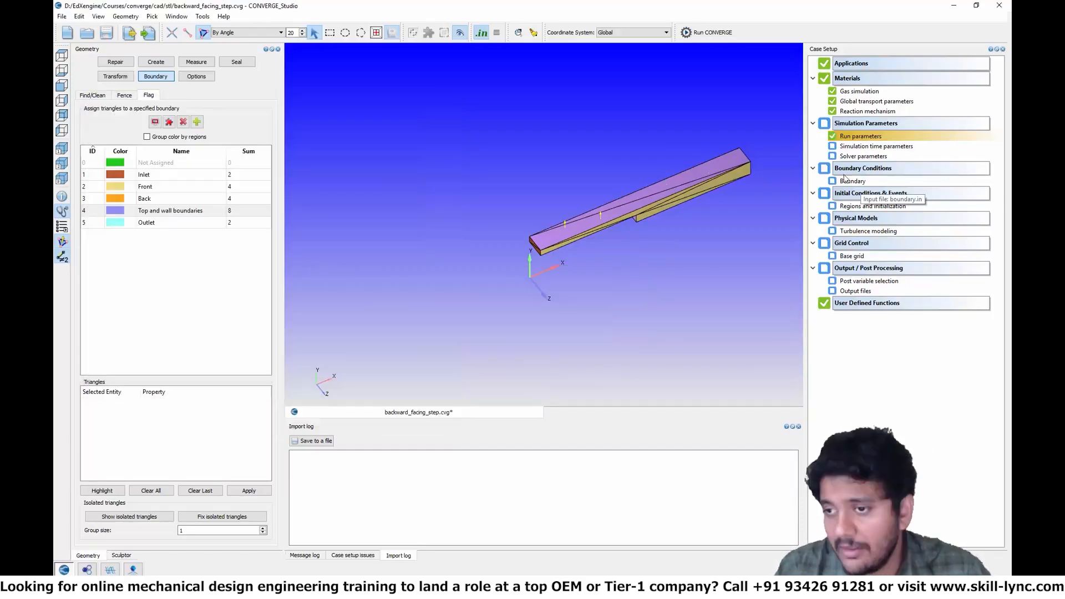
# Set the simulation start time to 0 and the end time to 15000 cycles.
pyautogui.click(847, 147)
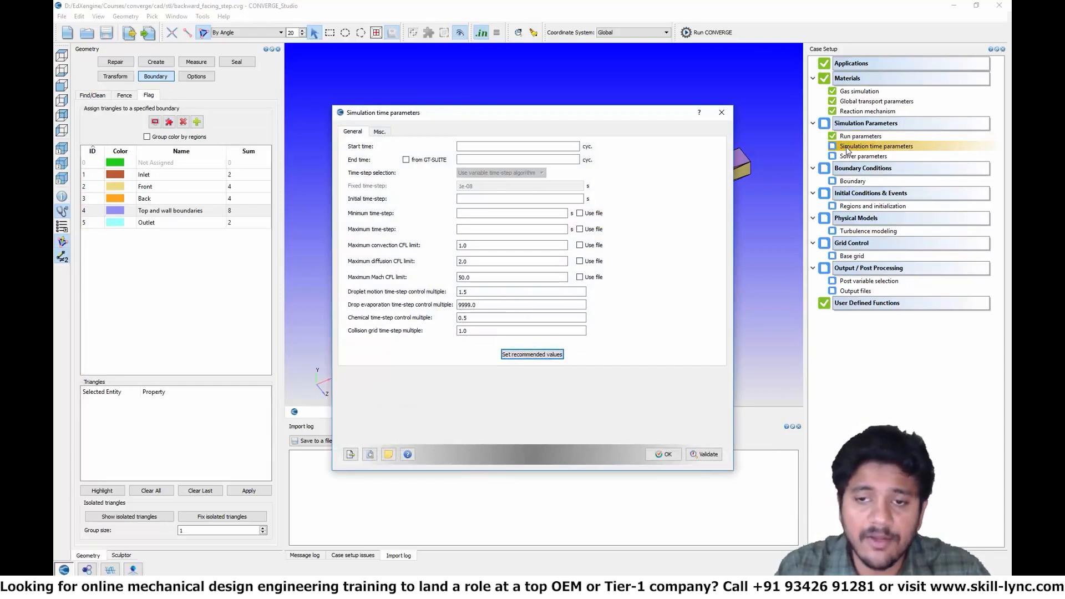
pyautogui.click(487, 147)
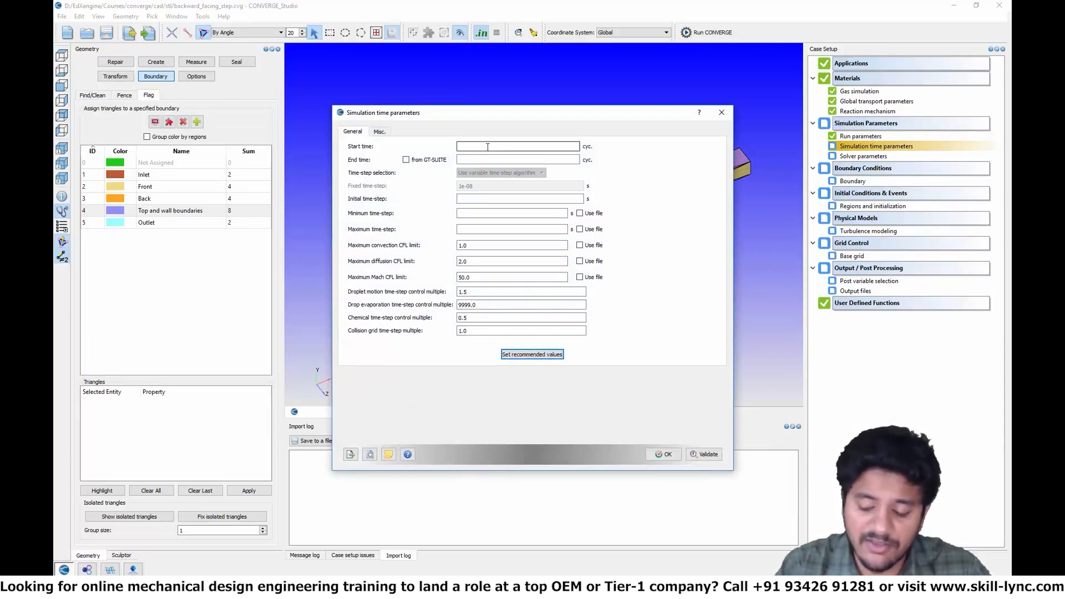
pyautogui.write('0')
pyautogui.click(487, 158)
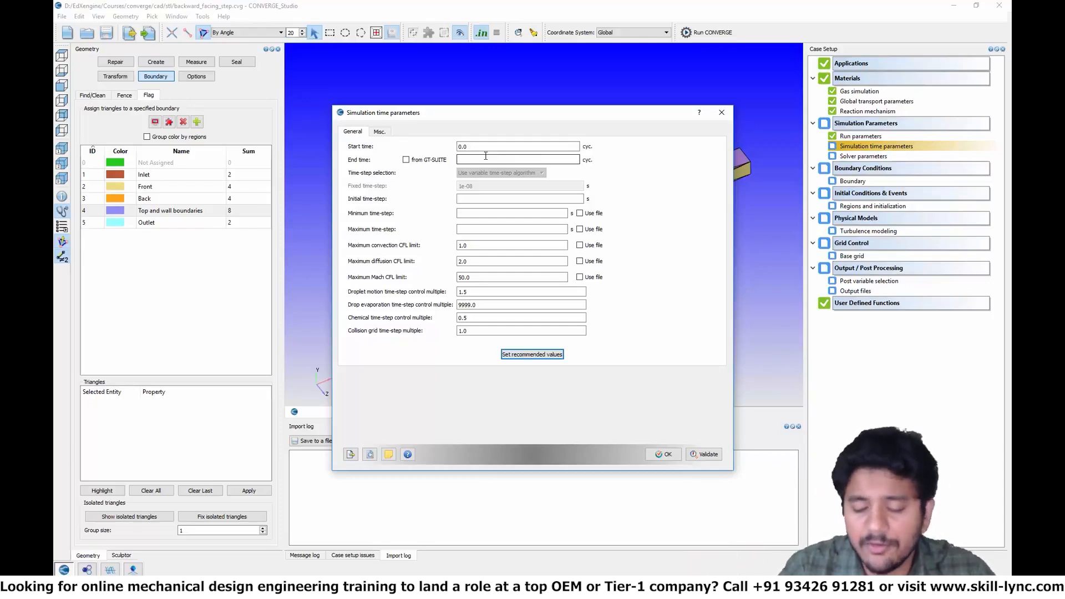
pyautogui.write('1500')
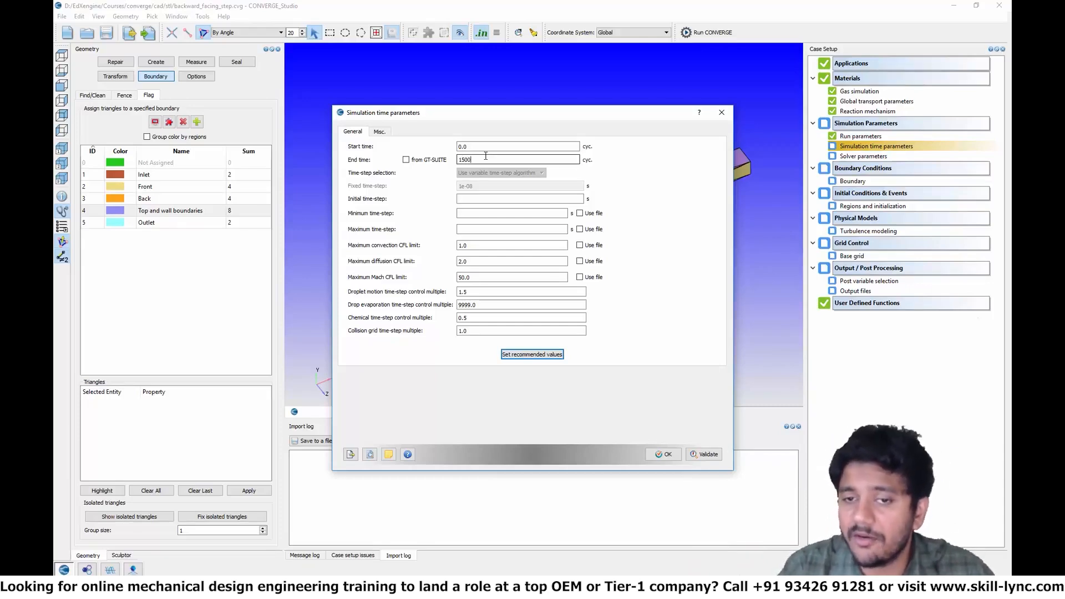
pyautogui.write('0')
# Set the initial and minimum time-steps to 1e-6 s and the maximum time-step to 2.0 s, and accept the time parameters.
pyautogui.press('Tab')
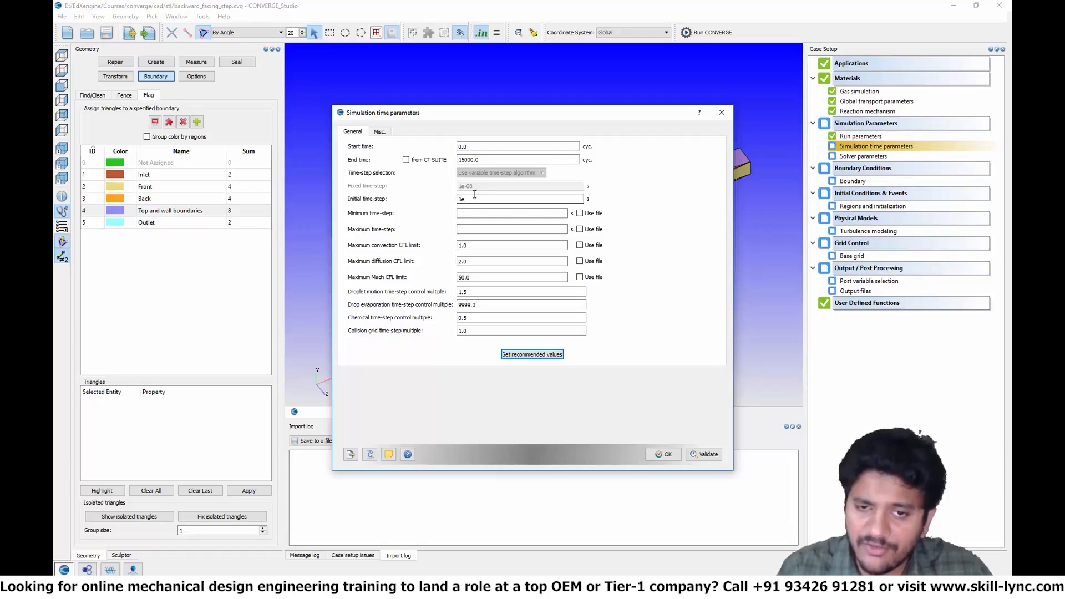
pyautogui.click(465, 213)
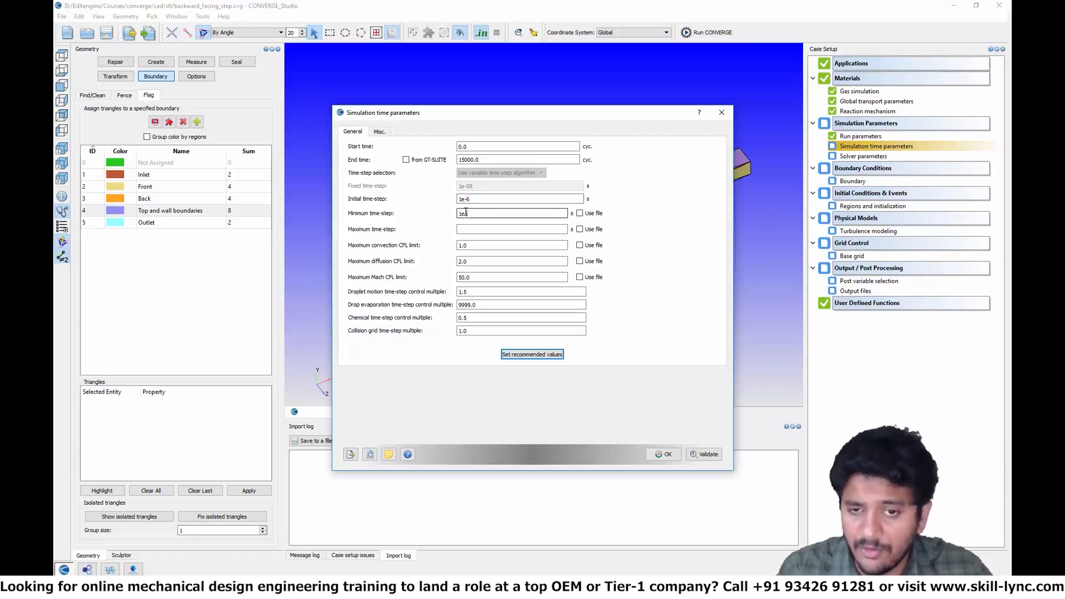
pyautogui.click(469, 229)
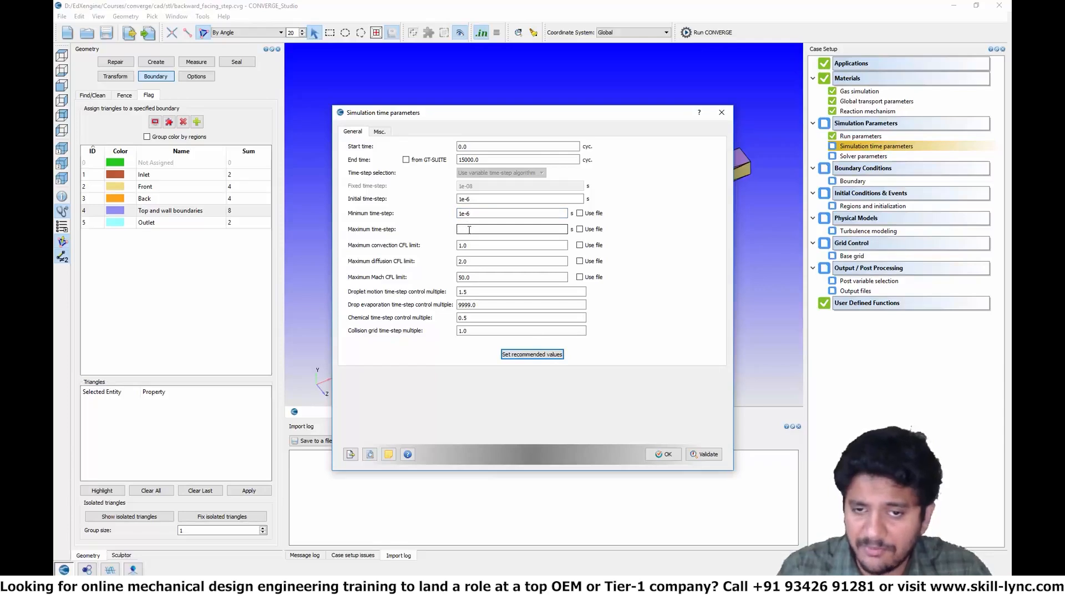
pyautogui.write('2.0')
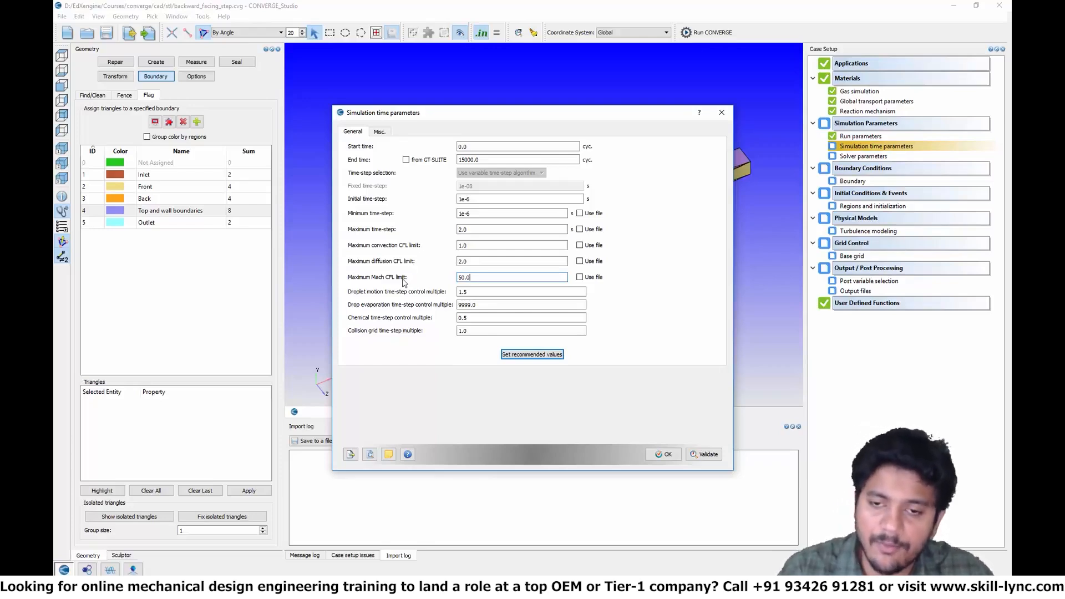
pyautogui.click(476, 248)
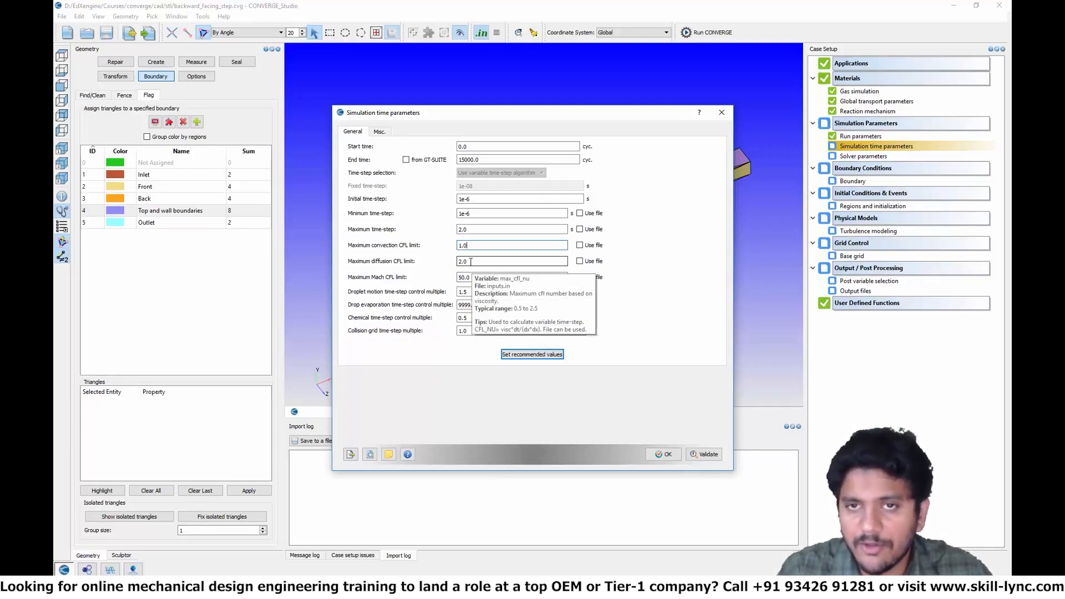
pyautogui.doubleClick(476, 229)
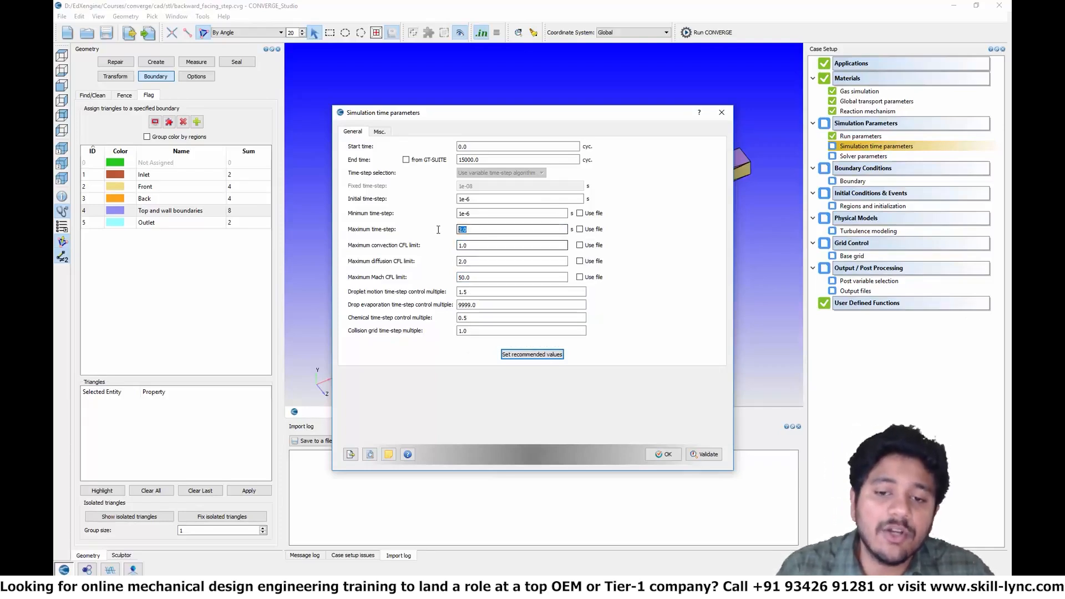
pyautogui.doubleClick(470, 245)
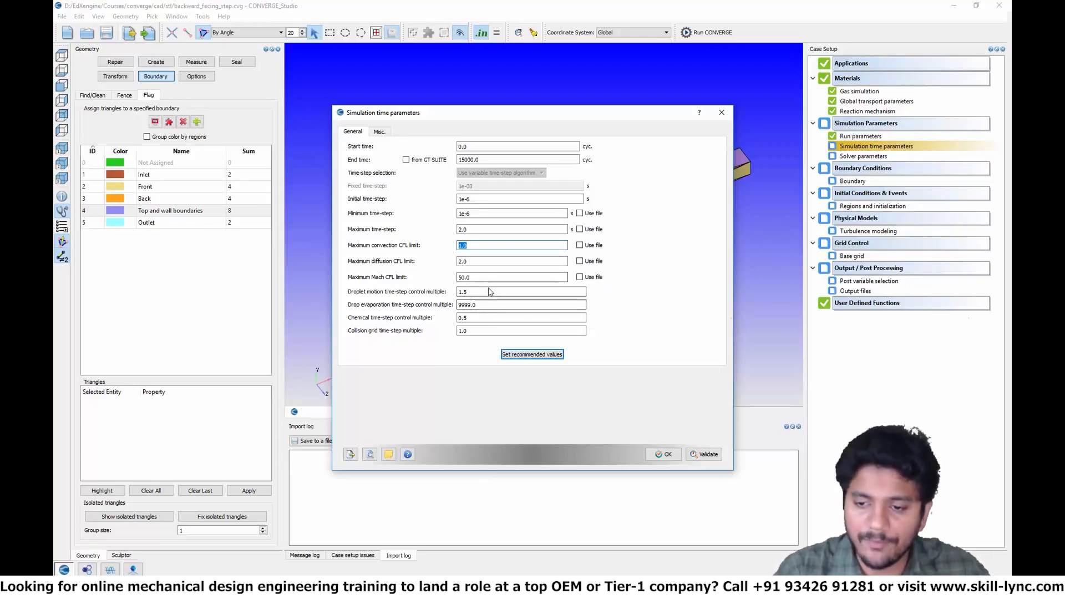
pyautogui.click(664, 454)
# Review the PISO and convective flux scheme settings in the solver parameters and accept the defaults.
pyautogui.doubleClick(872, 157)
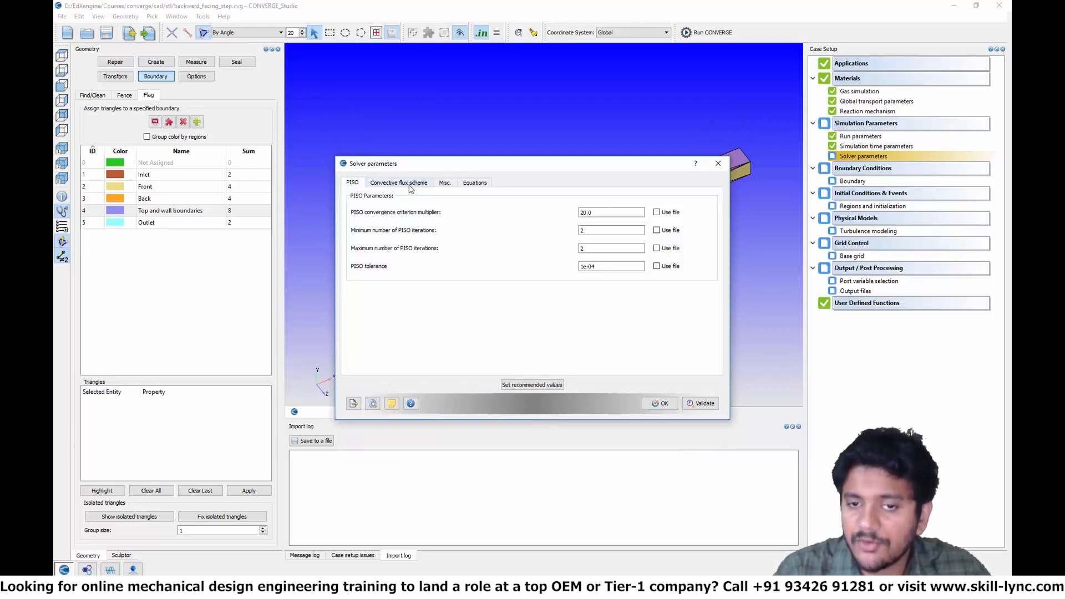
pyautogui.click(409, 183)
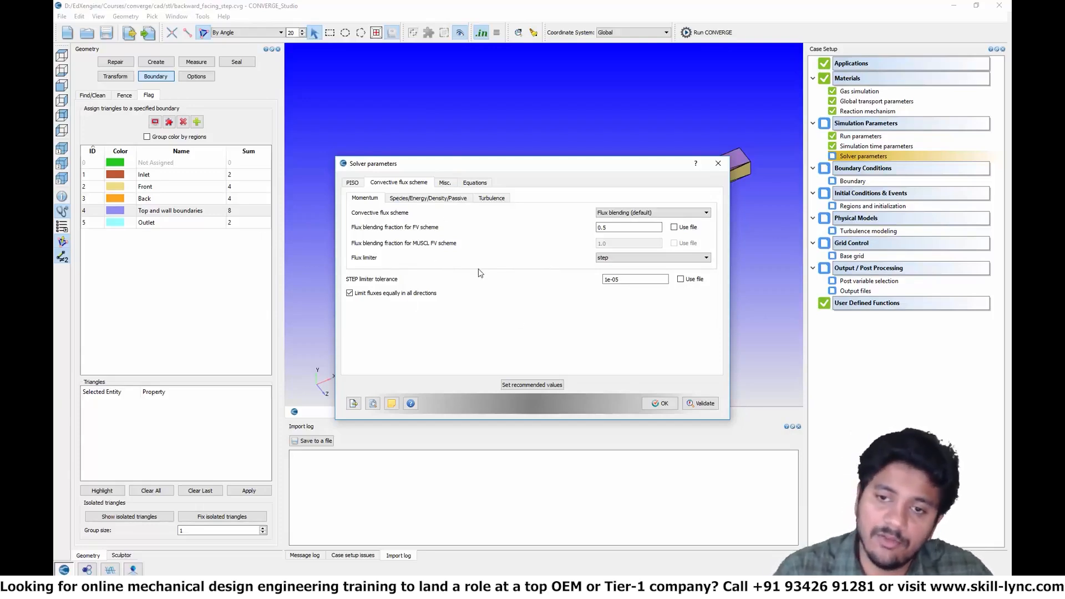
pyautogui.click(660, 404)
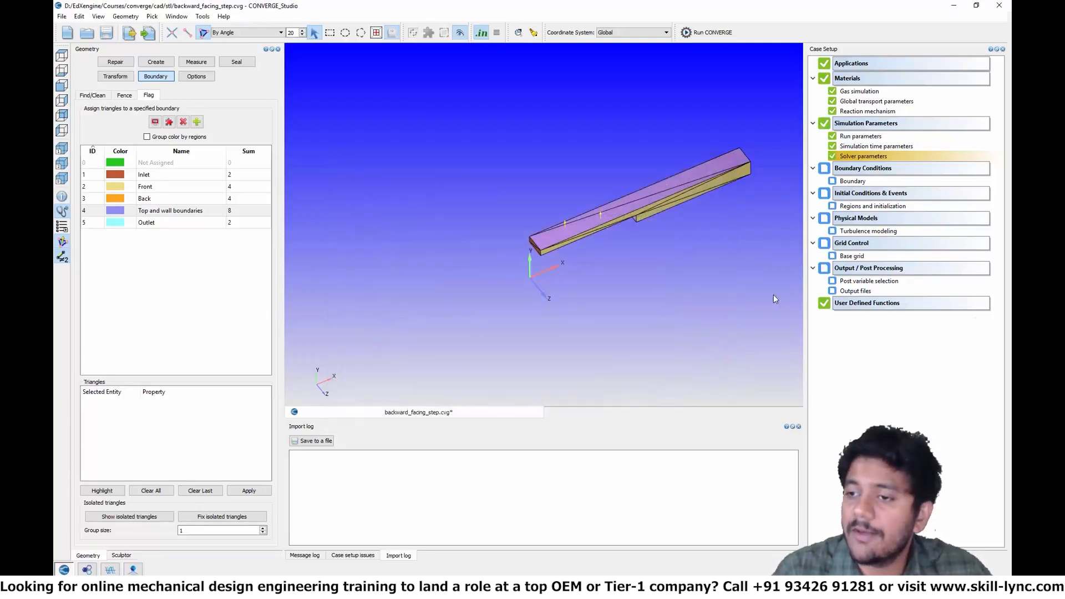
# Add an initialization region and fill its species with the air composition.
pyautogui.click(856, 206)
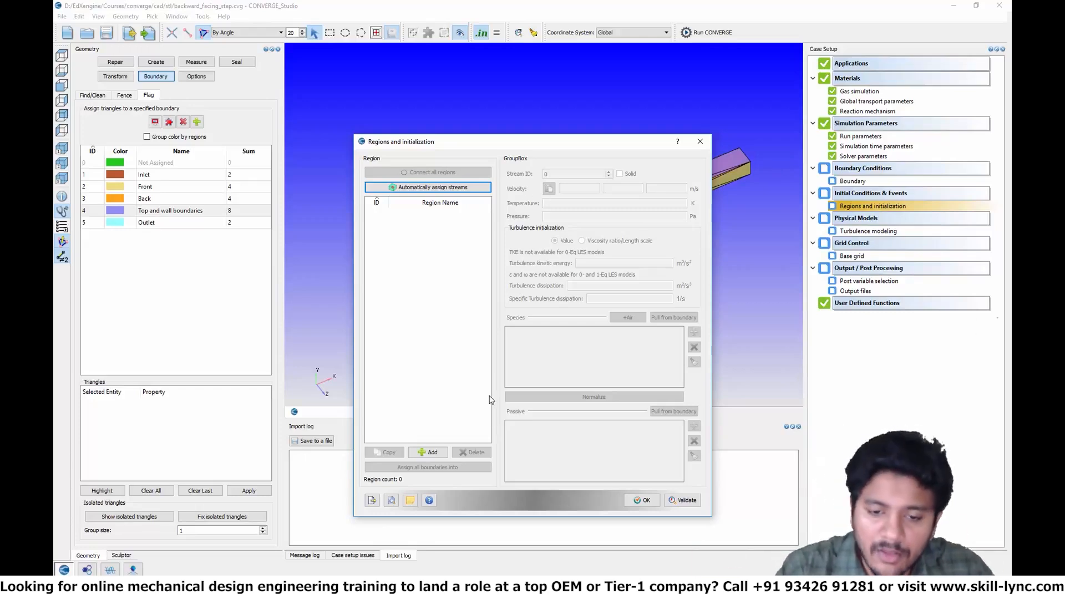
pyautogui.click(429, 453)
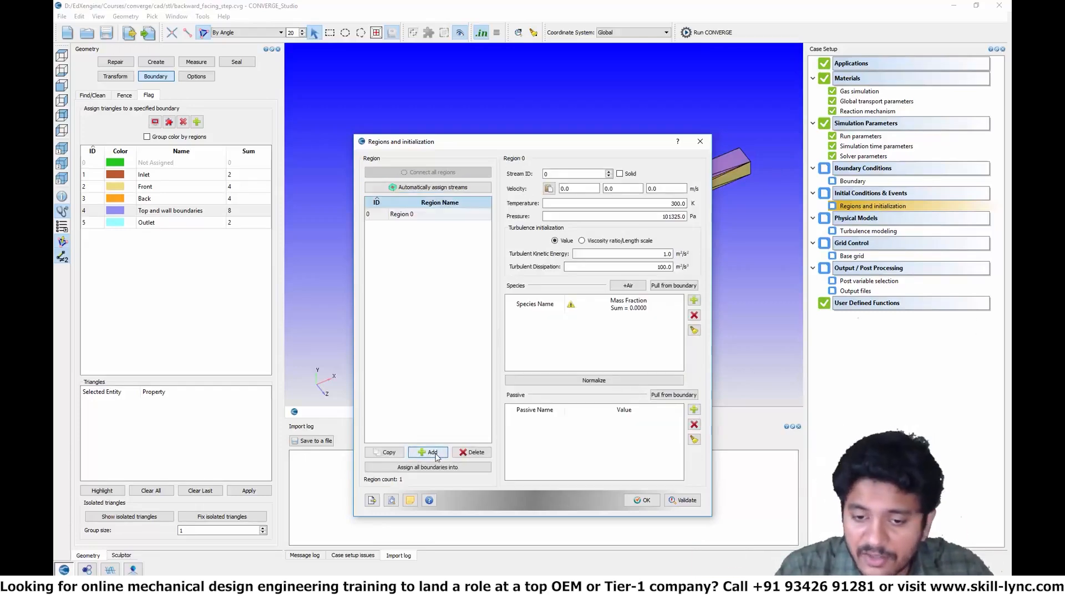
pyautogui.click(627, 285)
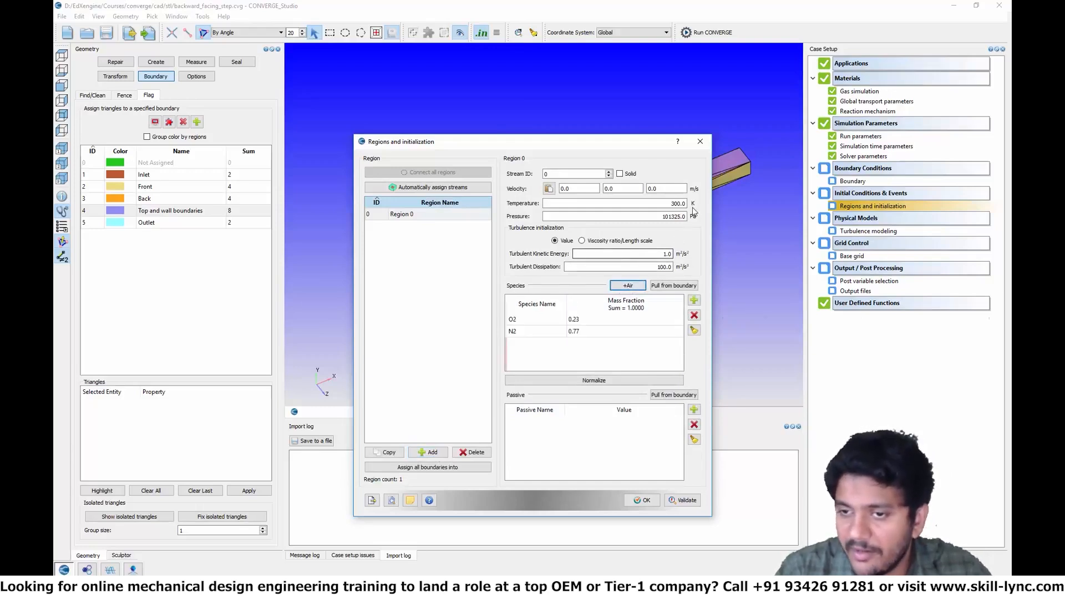
# Accept the region initialization, then review the turbulence model choices and accept RNG k-ε with its default constants.
pyautogui.click(646, 500)
pyautogui.click(847, 232)
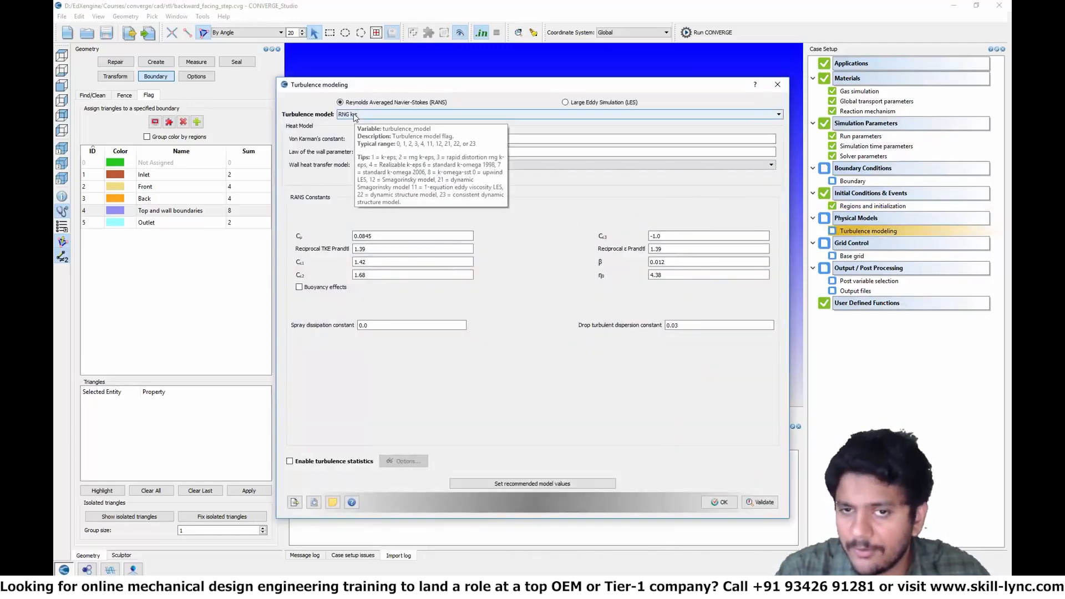
pyautogui.click(527, 115)
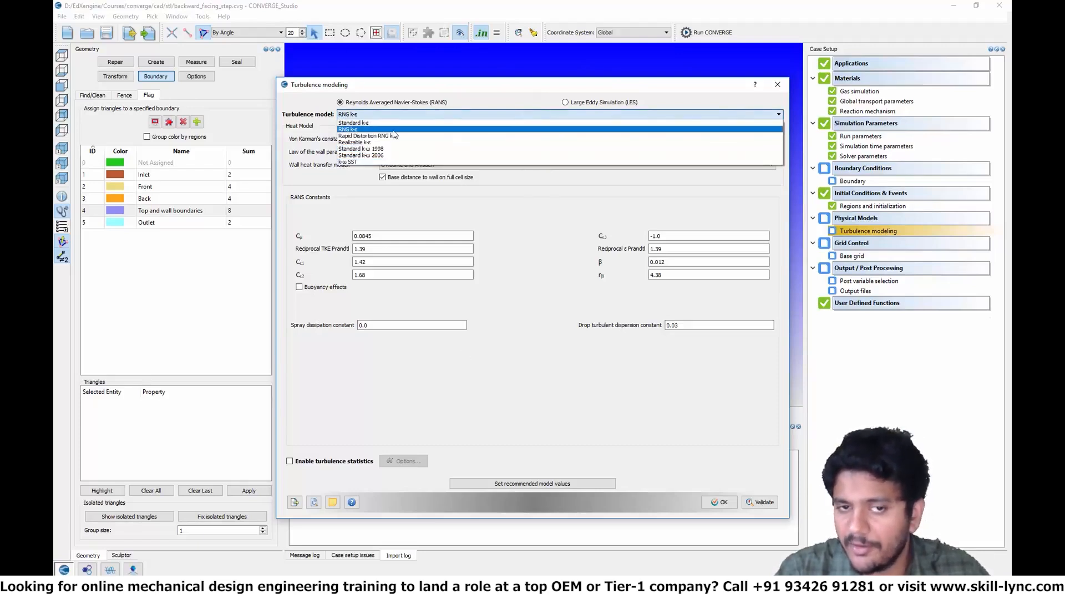
pyautogui.click(499, 388)
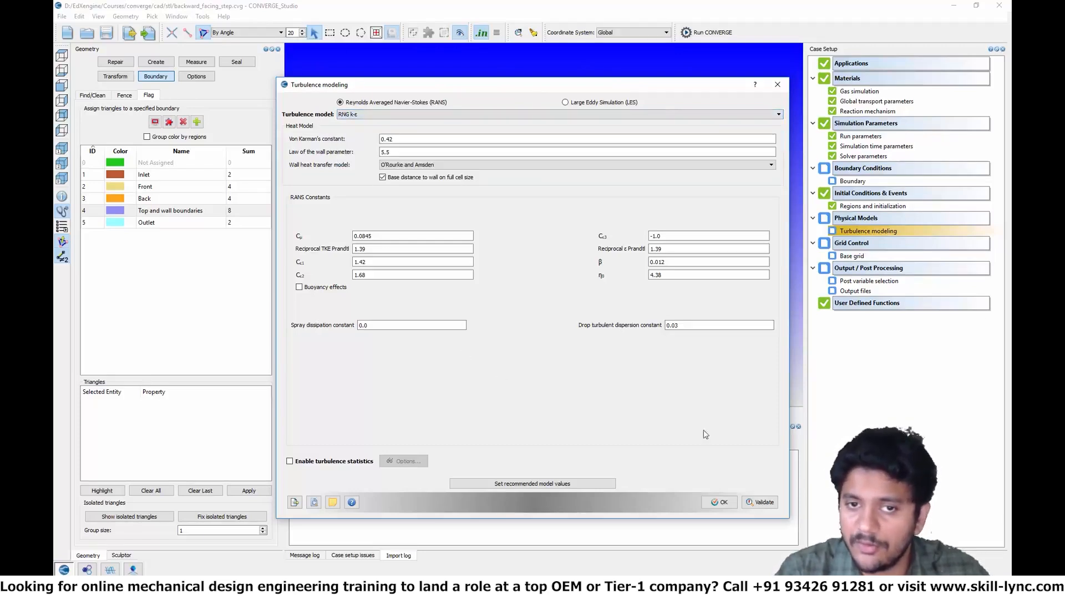
pyautogui.click(721, 502)
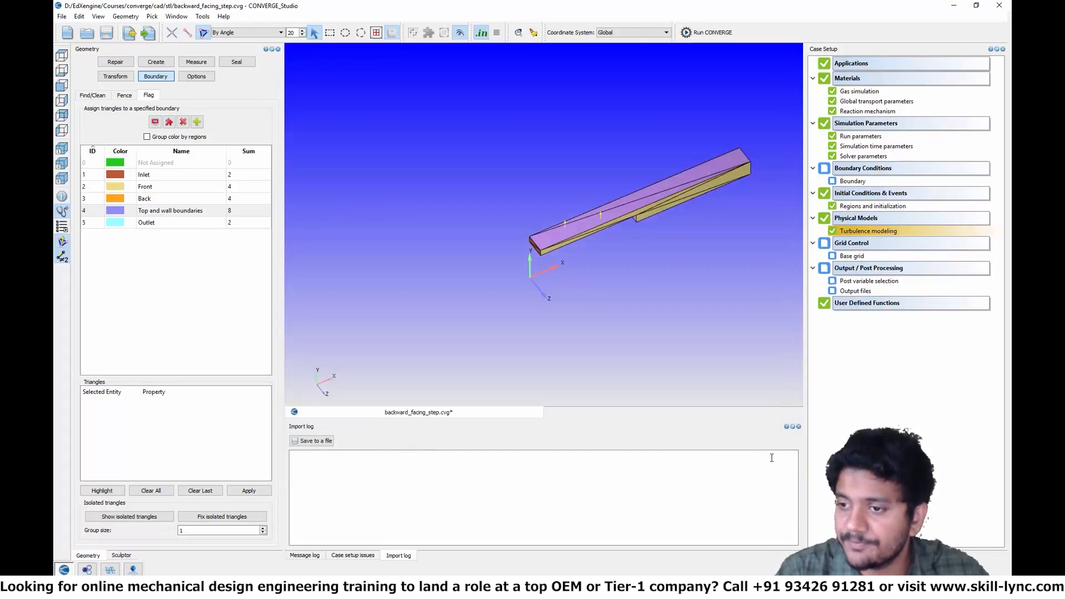
# Check the suggested grid size for a target of 10000 cells and set the base grid size to 0.002 m in dx, dy and dz.
pyautogui.doubleClick(853, 257)
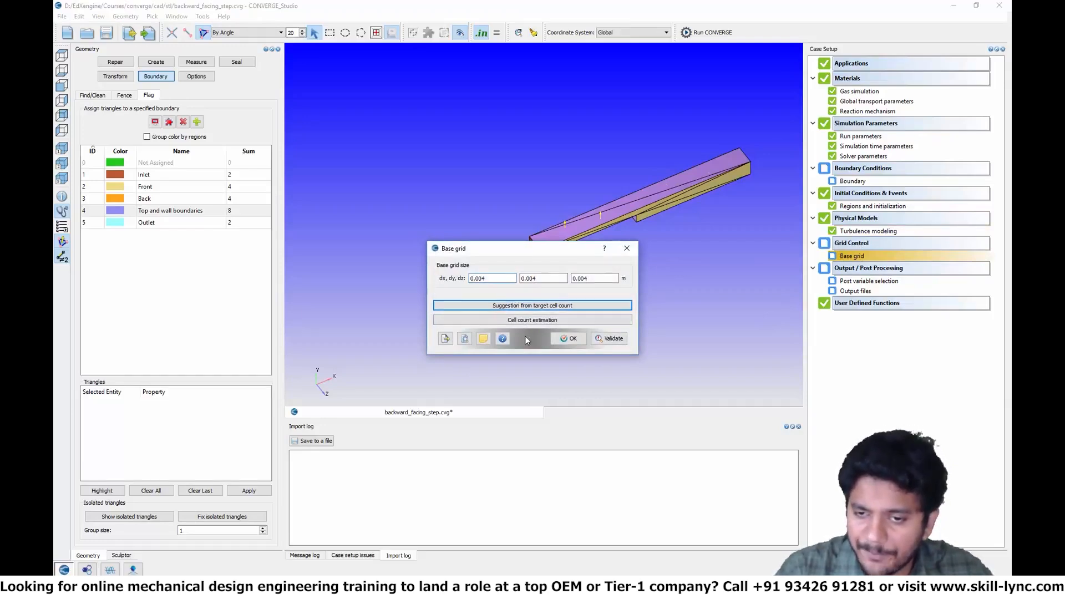
pyautogui.click(523, 307)
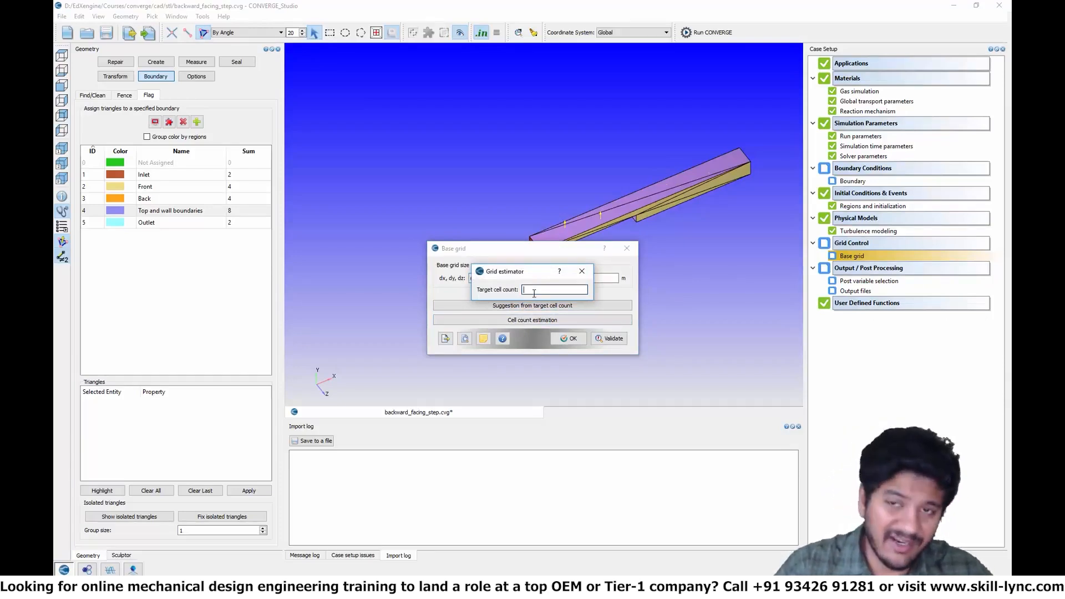
pyautogui.write('10000')
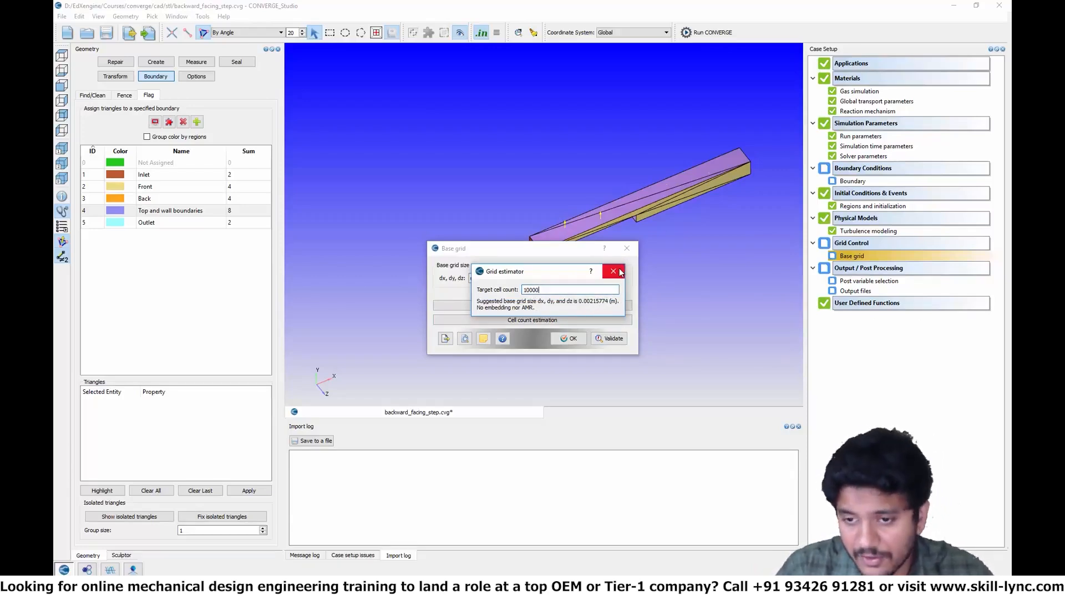
pyautogui.click(613, 271)
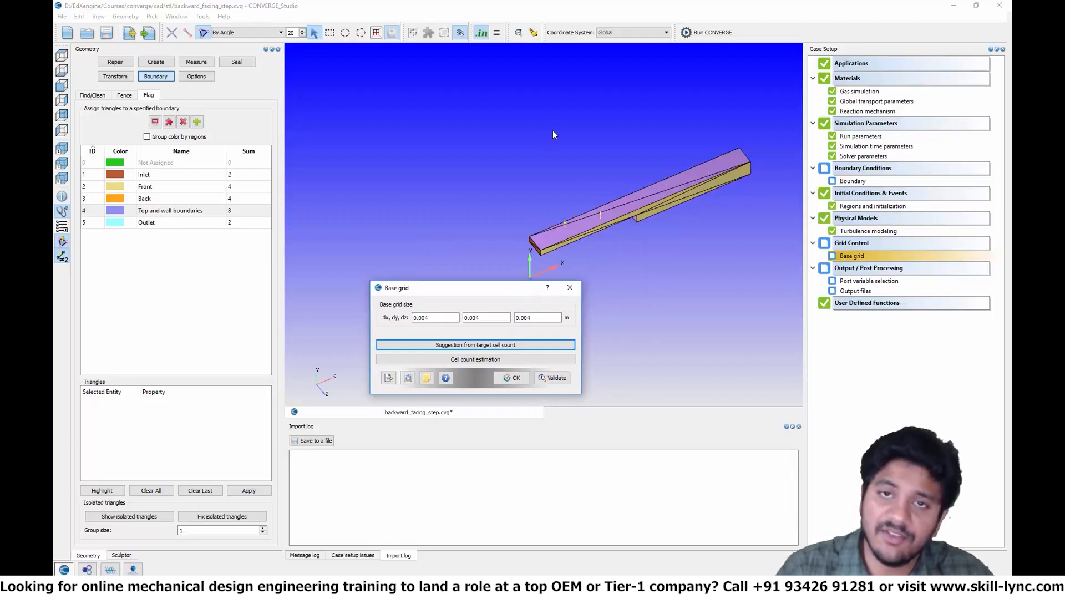
pyautogui.click(453, 320)
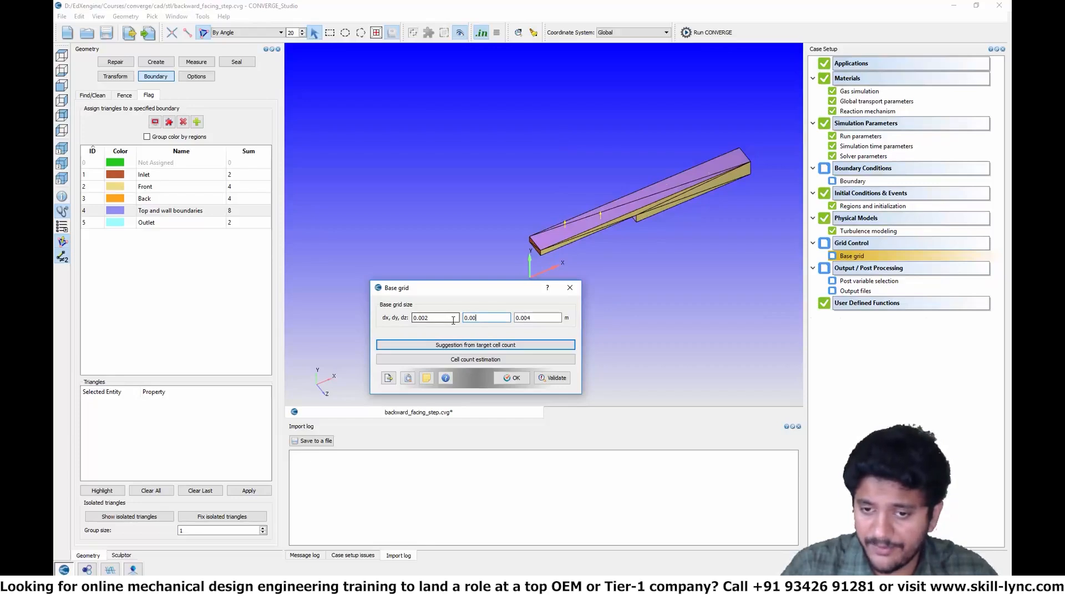
pyautogui.click(511, 378)
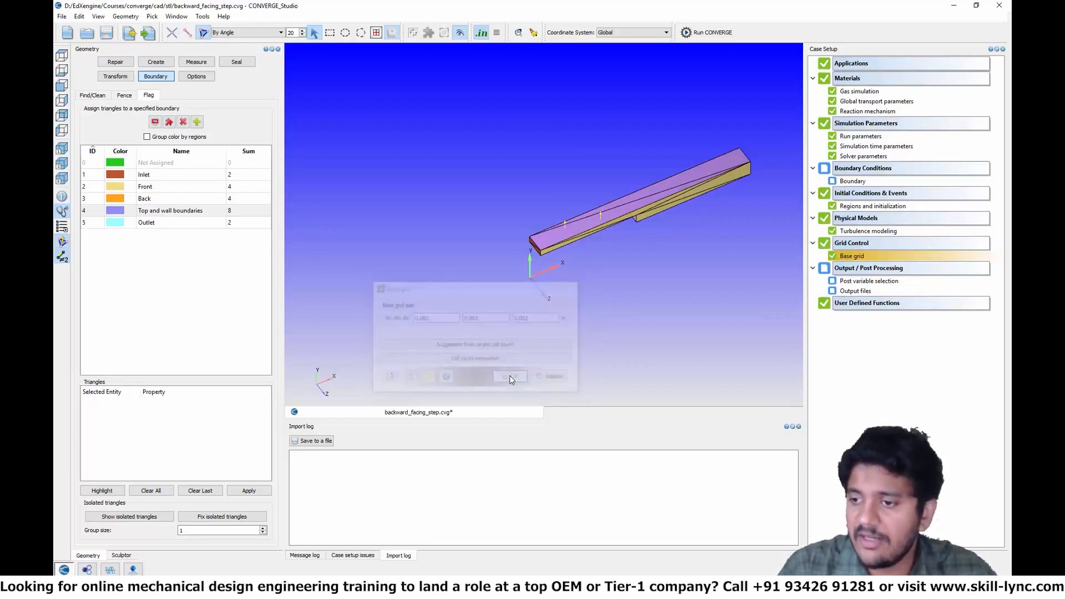
# Enable fixed embedding in the case's grid control options.
pyautogui.doubleClick(890, 244)
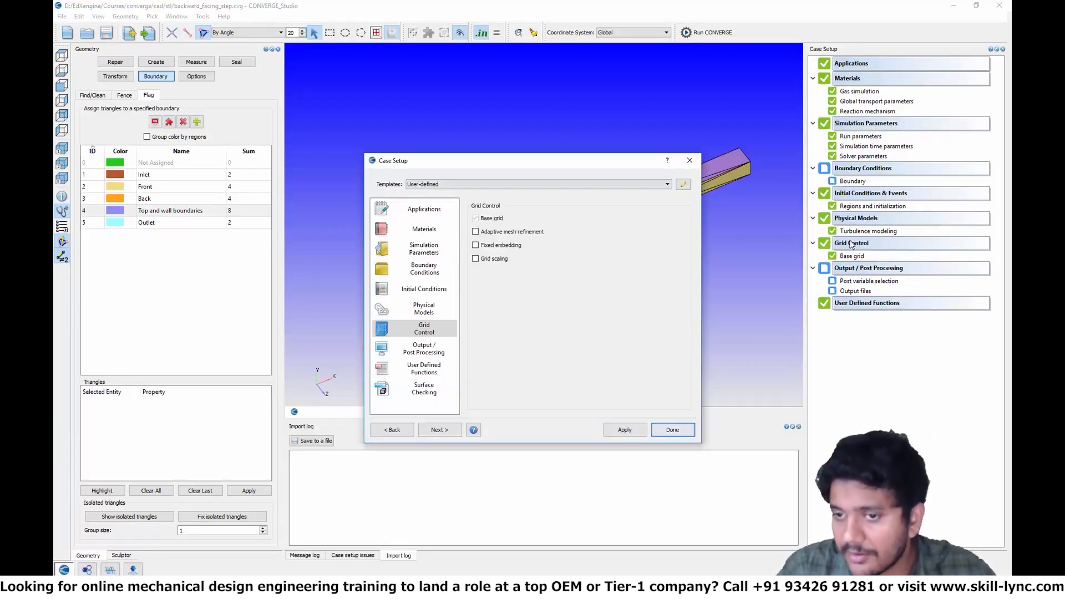
pyautogui.click(498, 248)
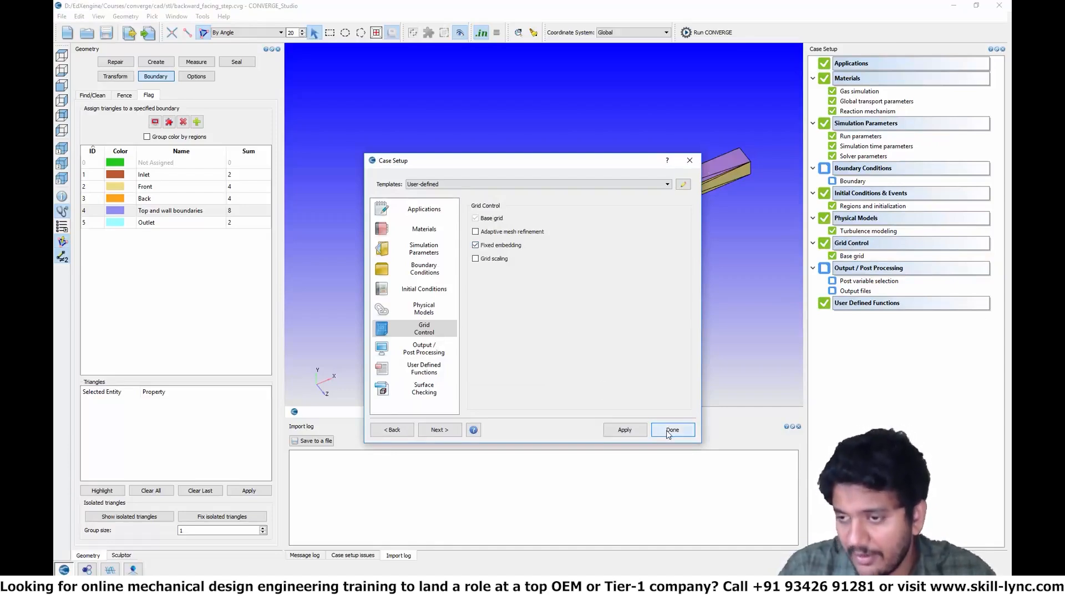
pyautogui.click(672, 430)
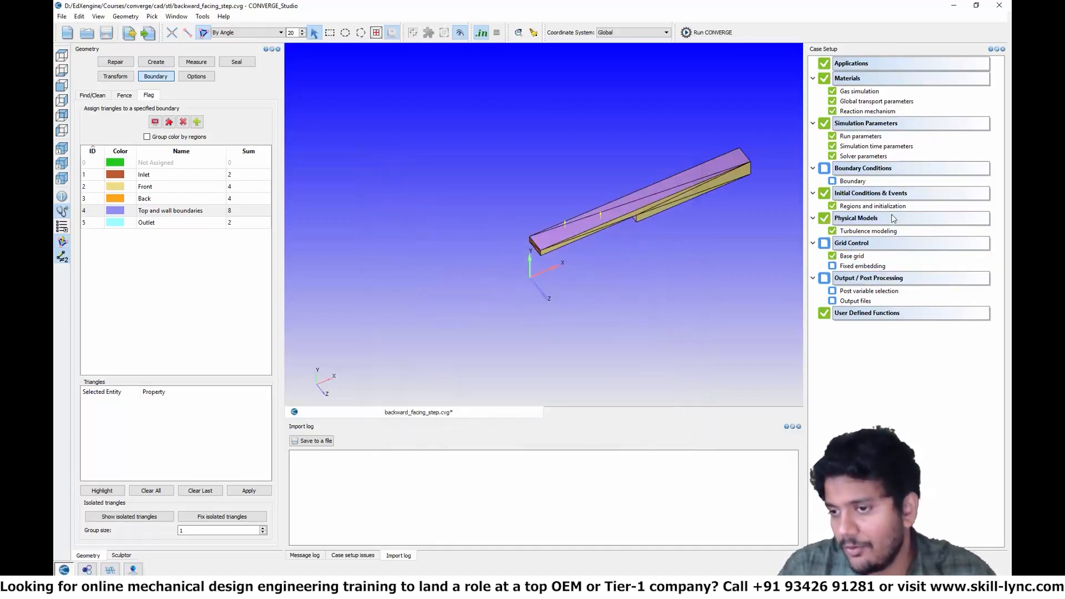
# Review the physical model options and the grid control options in the case setup.
pyautogui.doubleClick(863, 221)
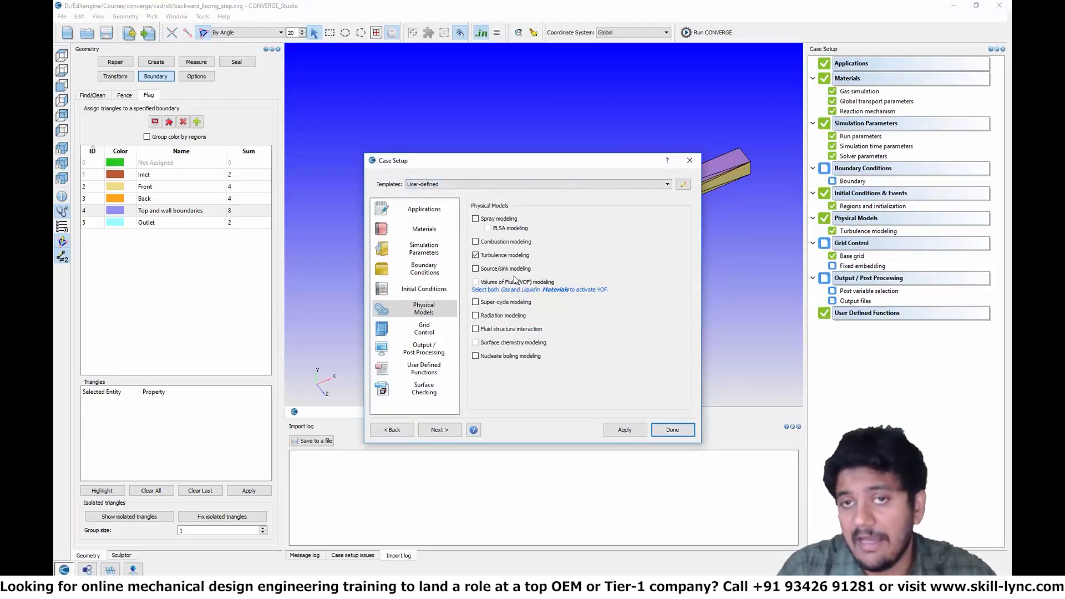
pyautogui.click(689, 160)
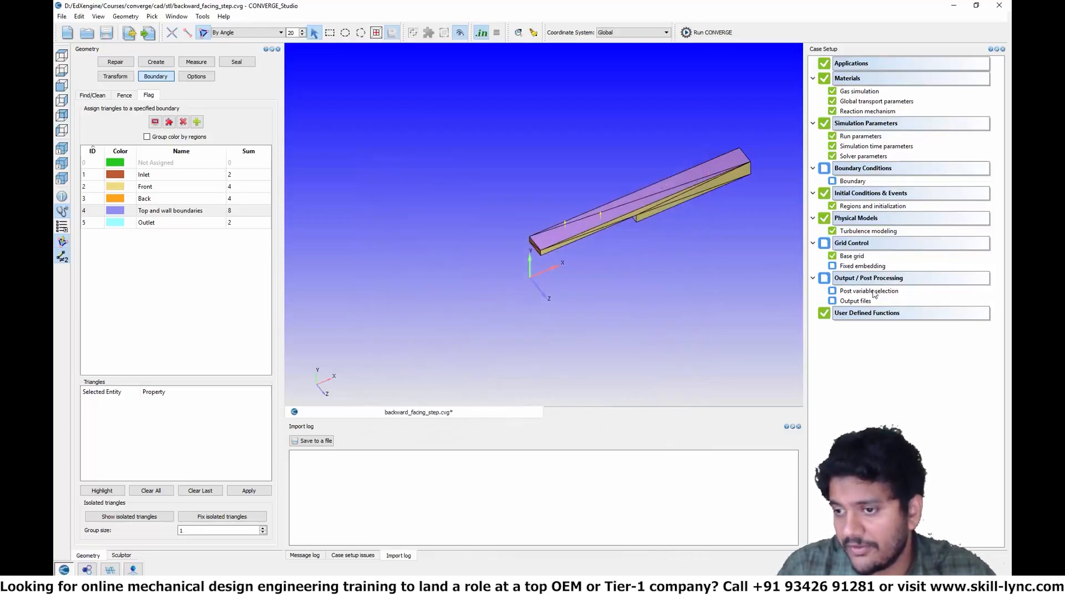
pyautogui.doubleClick(844, 245)
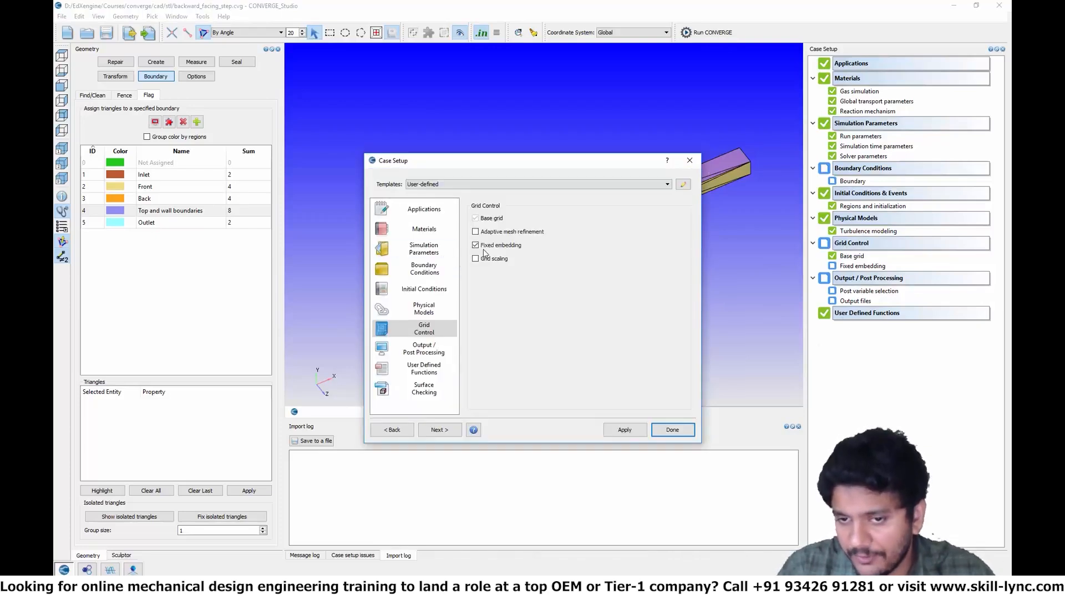
pyautogui.click(673, 429)
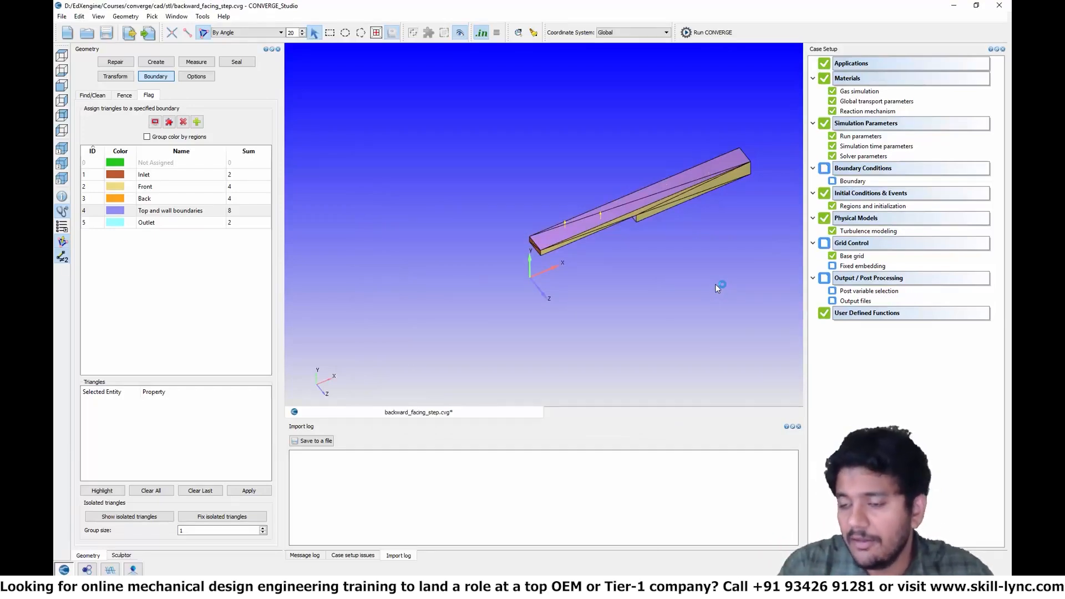
# Add a boundary-type fixed embedding and assign it to the Top and wall boundaries.
pyautogui.doubleClick(844, 266)
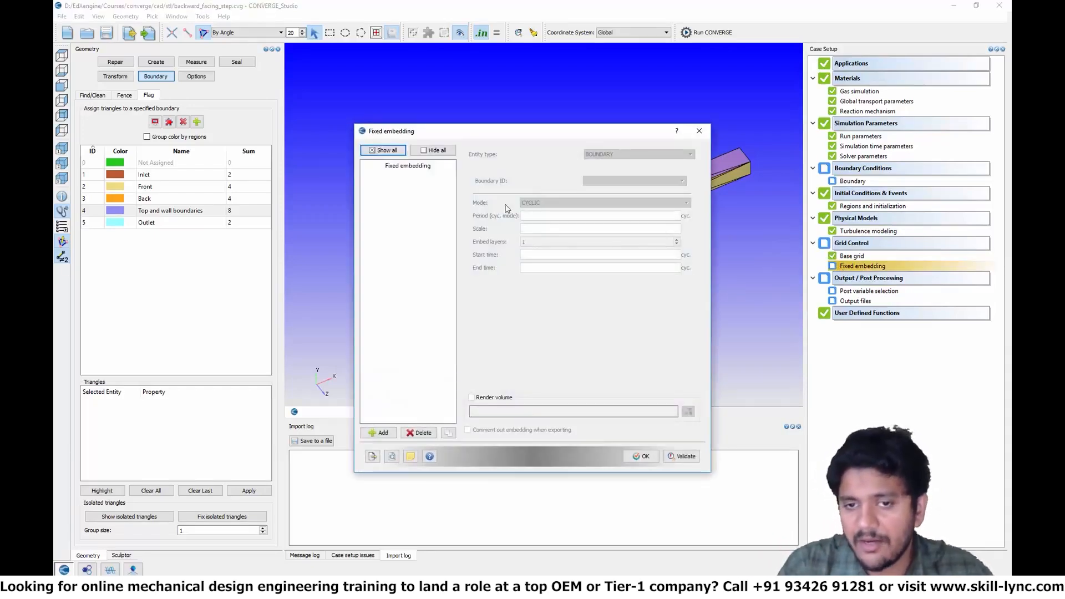
pyautogui.click(389, 432)
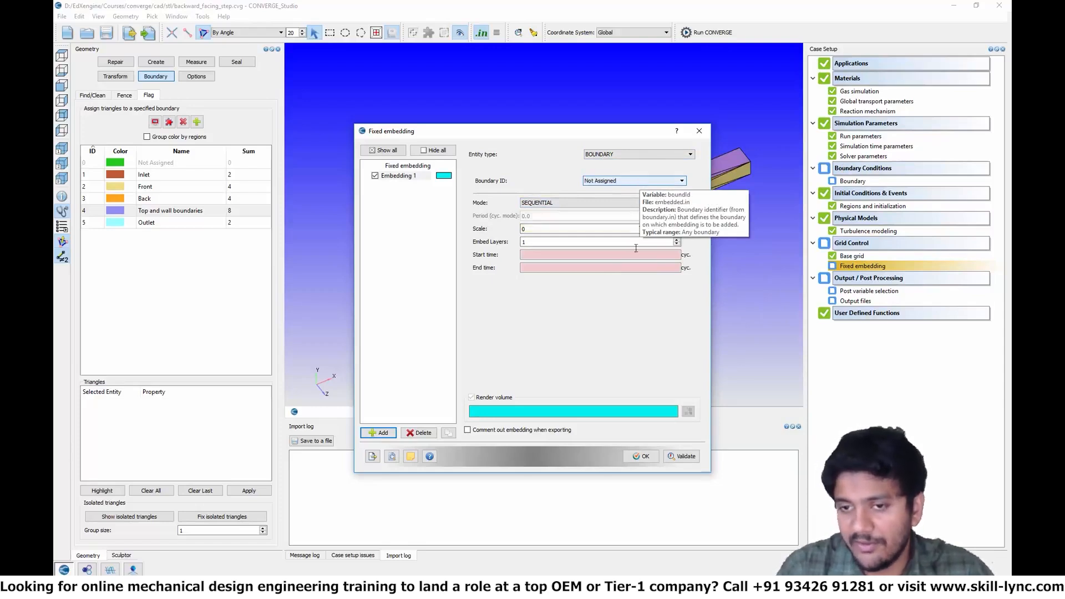
pyautogui.moveTo(484, 135); pyautogui.dragTo(245, 115)
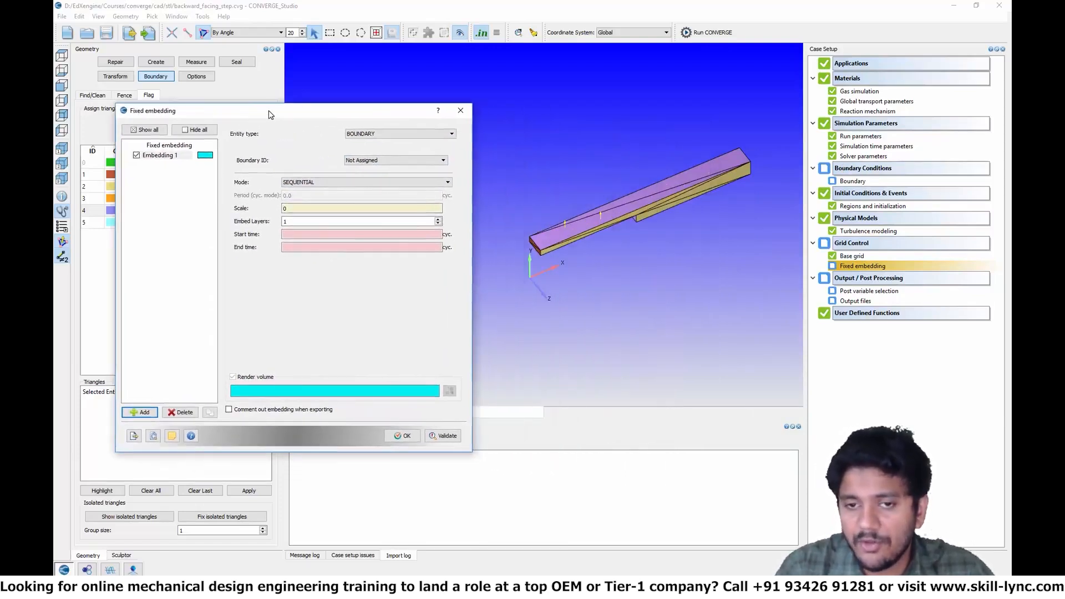
pyautogui.click(385, 160)
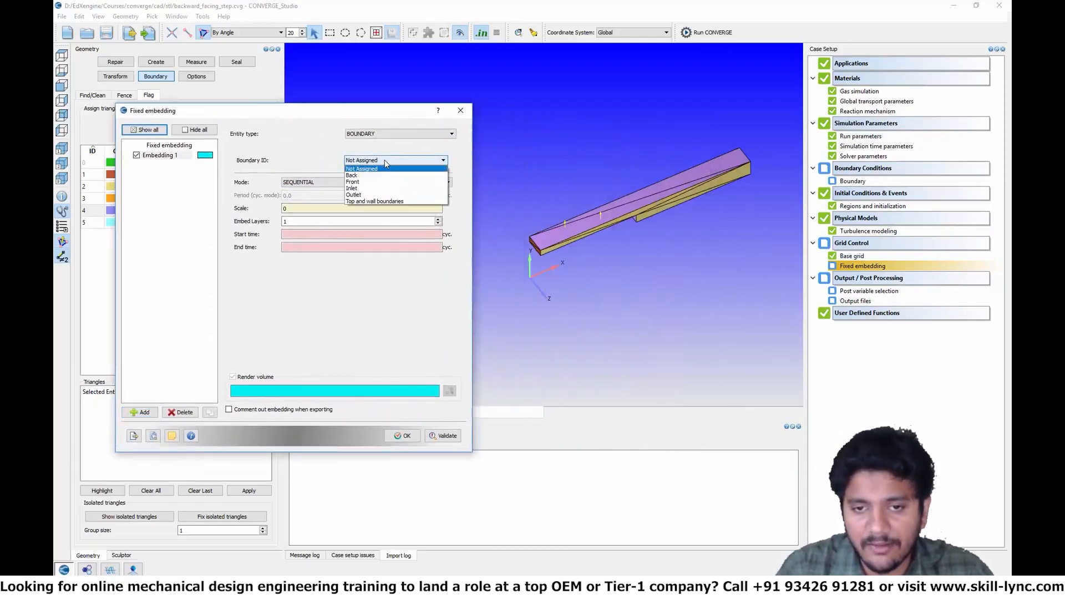
pyautogui.click(387, 201)
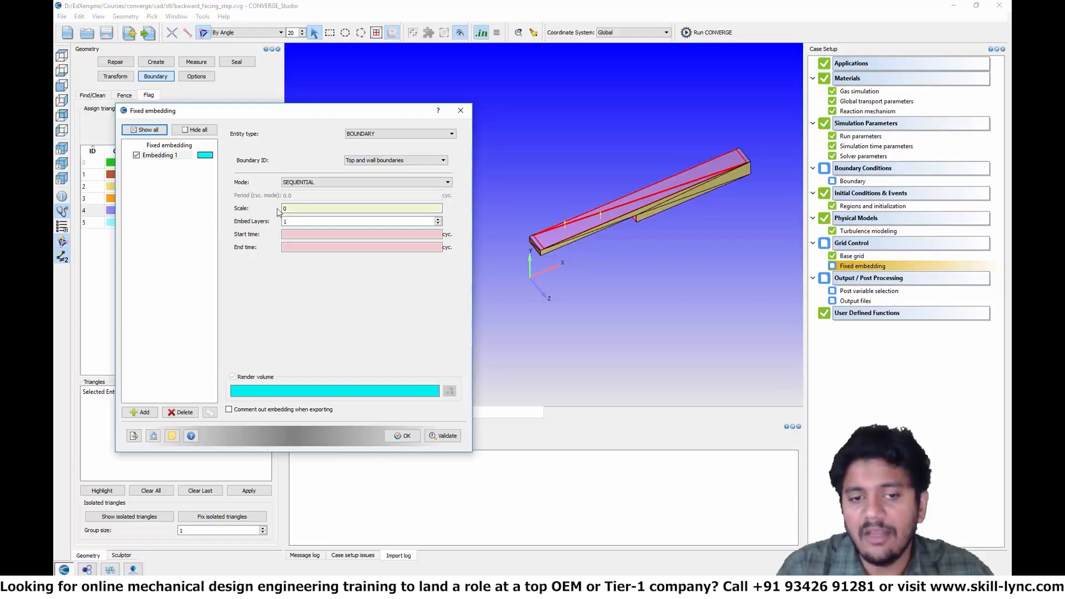
# Set the embedding's scale to 1 and its mode to PERMANENT.
pyautogui.click(302, 206)
pyautogui.write('2')
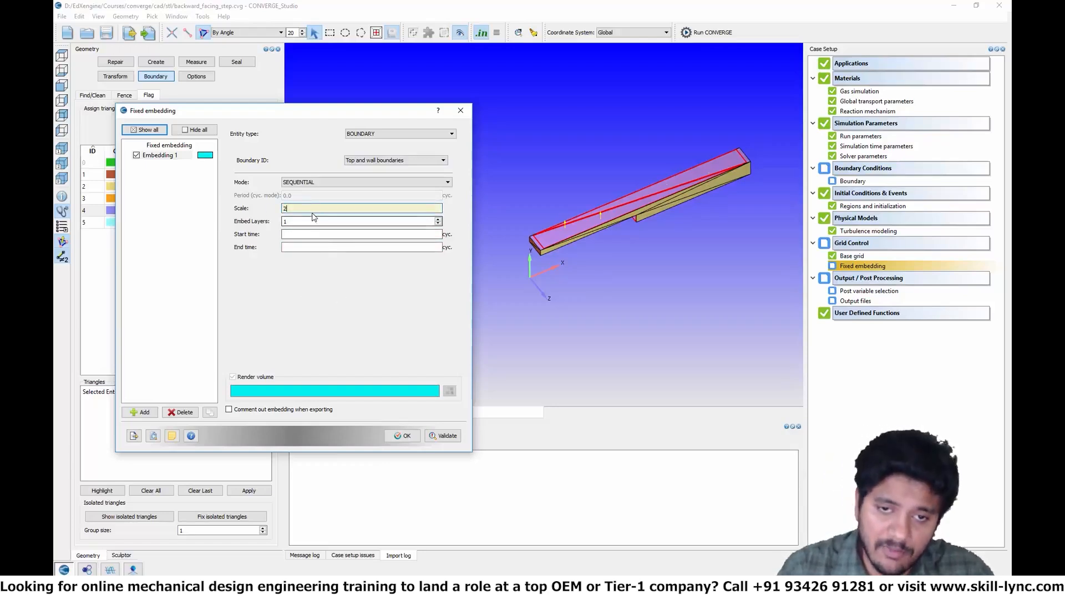
pyautogui.press('BackSpace')
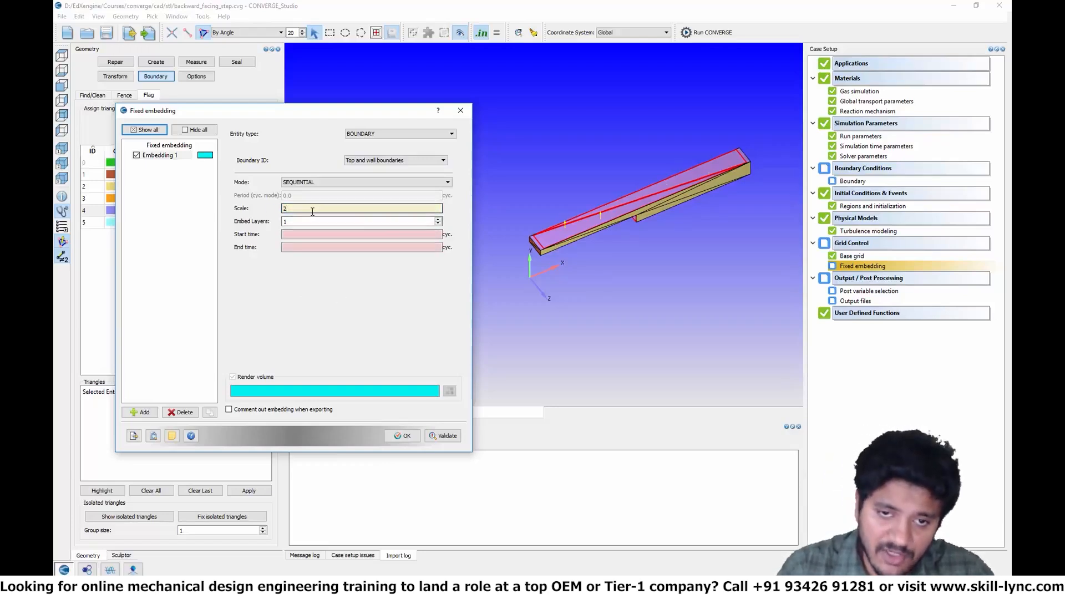
pyautogui.write('1')
pyautogui.click(340, 182)
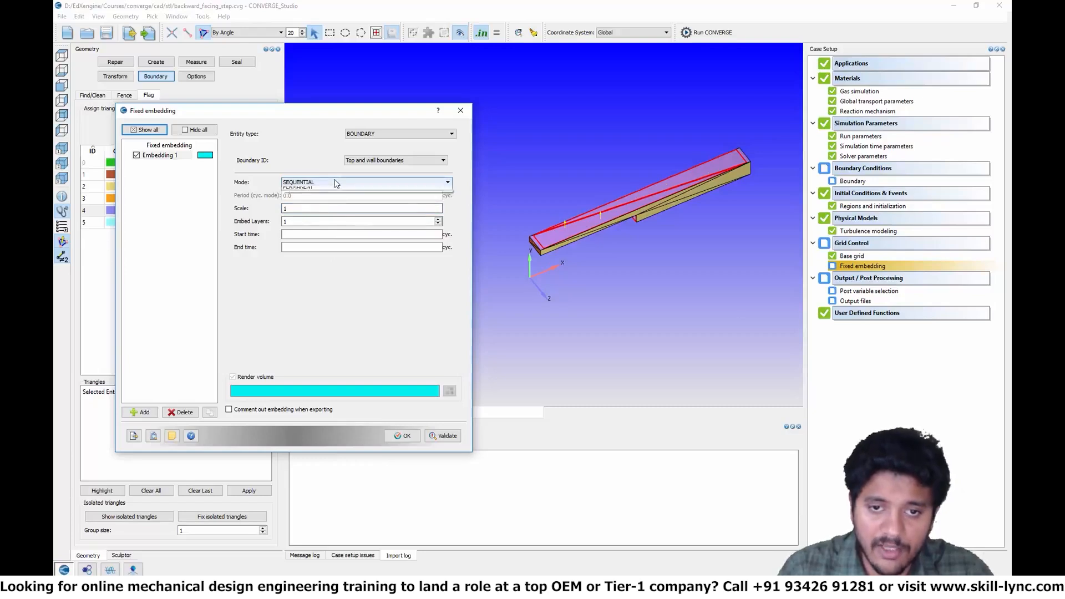
pyautogui.click(333, 203)
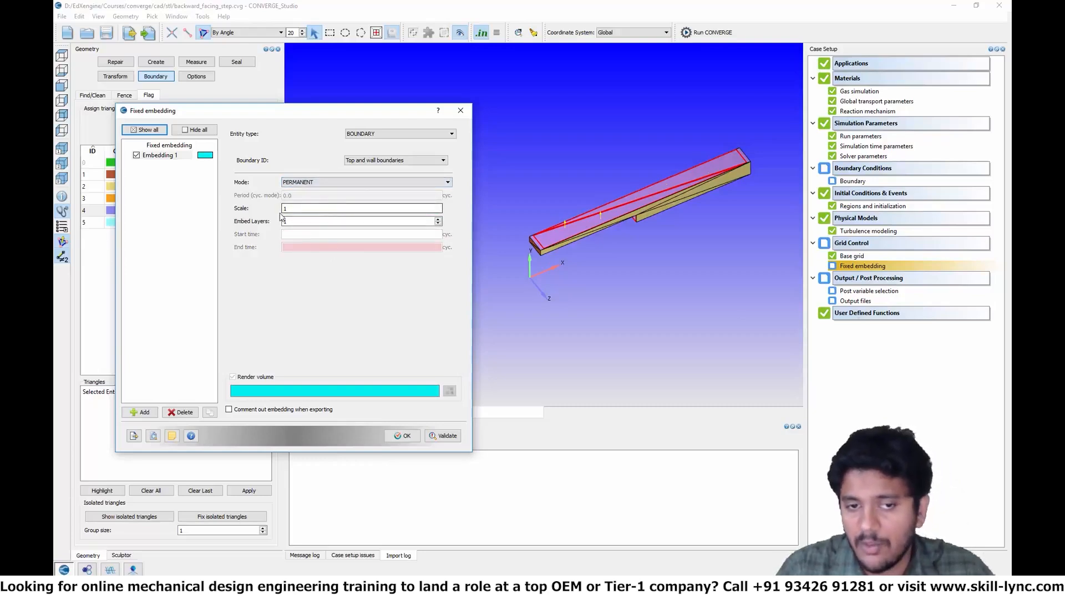
# Check the base grid size against the embedding and accept the fixed embedding settings.
pyautogui.click(869, 259)
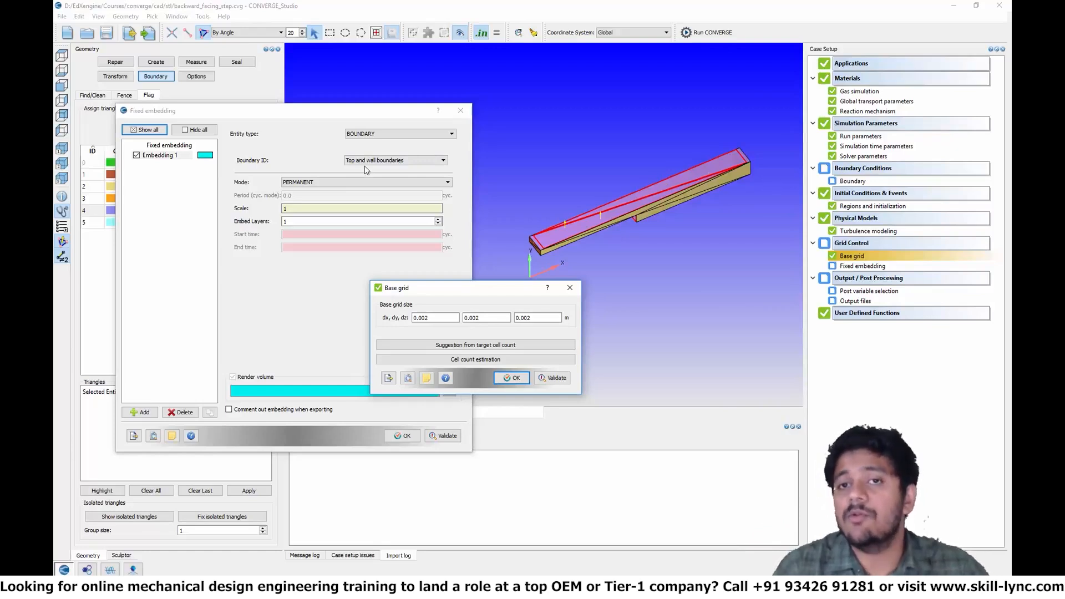
pyautogui.click(500, 385)
pyautogui.click(403, 436)
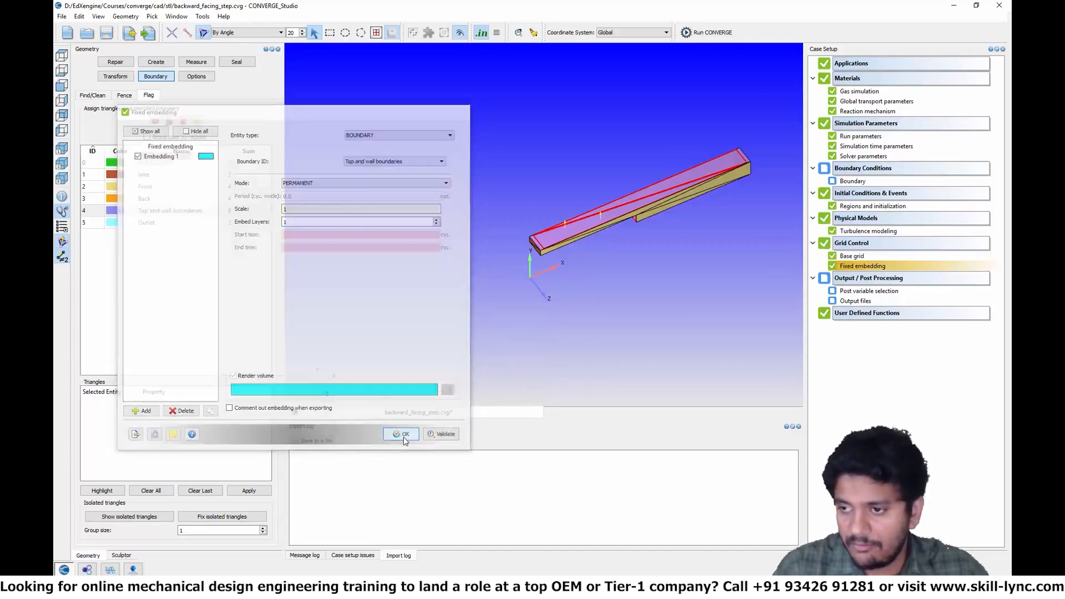
# Accept the default post-processing variables and the default output file settings.
pyautogui.click(851, 290)
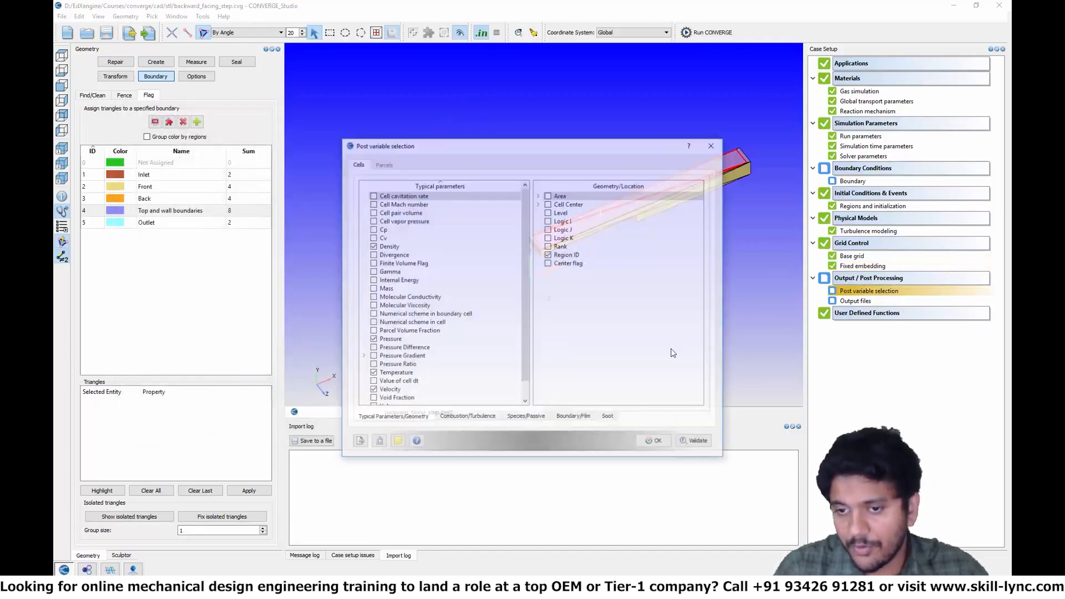
pyautogui.click(649, 442)
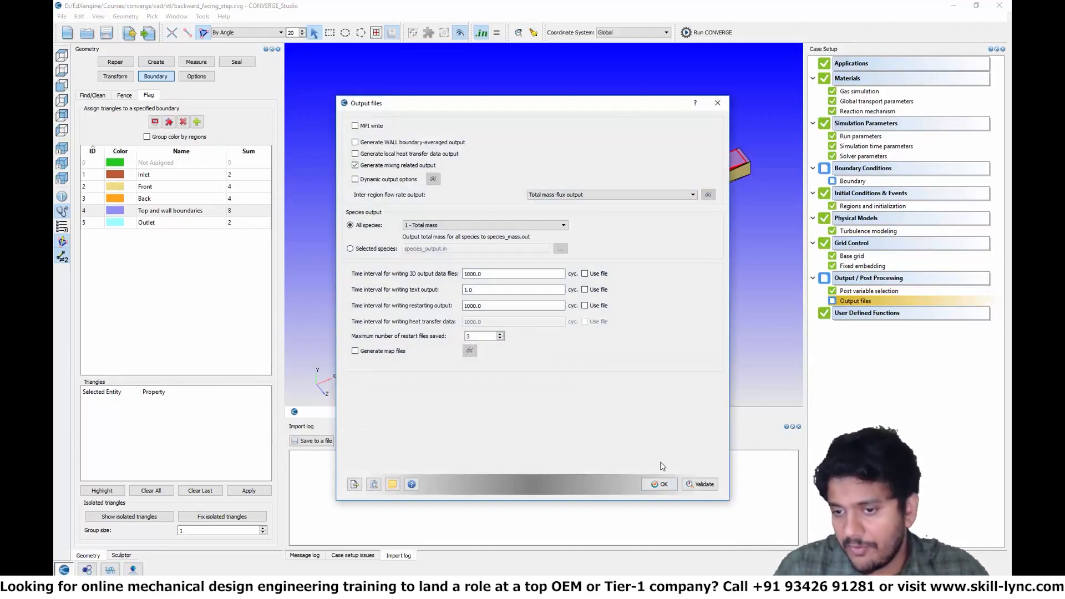
pyautogui.click(661, 485)
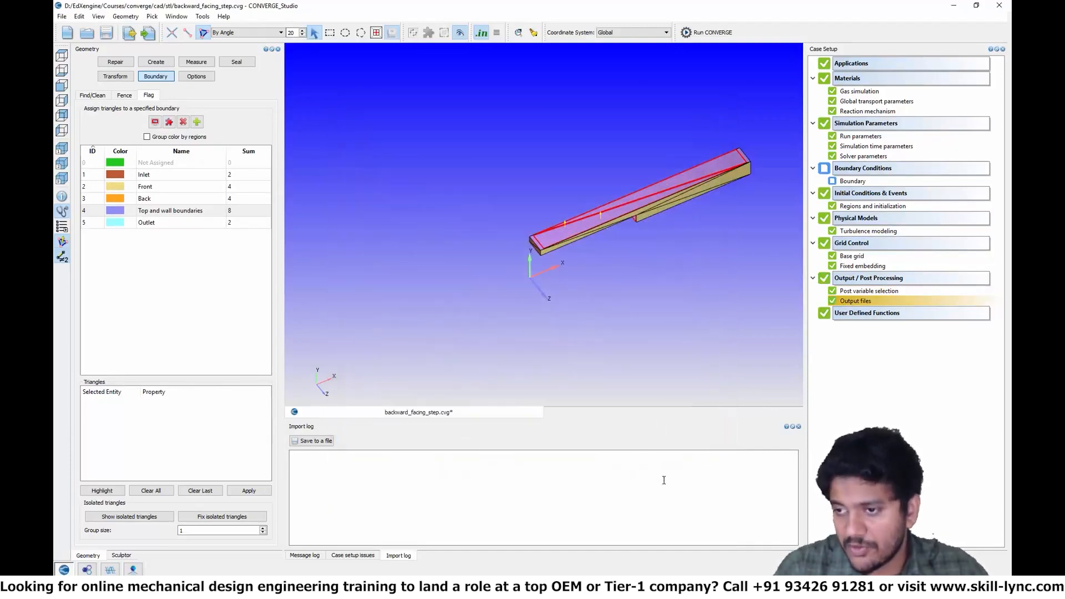
# Set the boundary type of the Inlet to INFLOW.
pyautogui.click(850, 181)
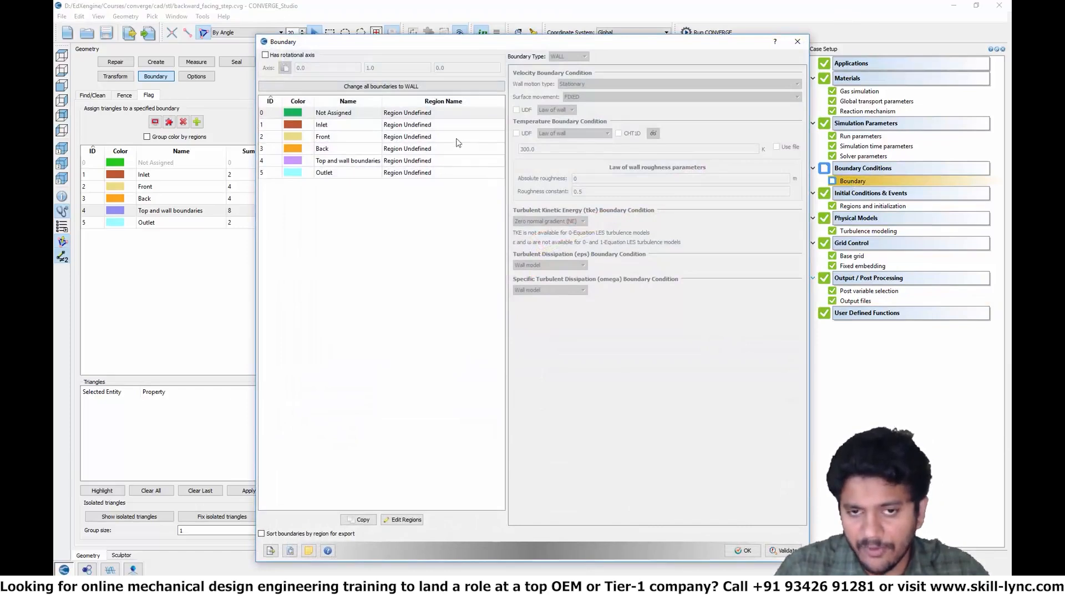
pyautogui.click(358, 126)
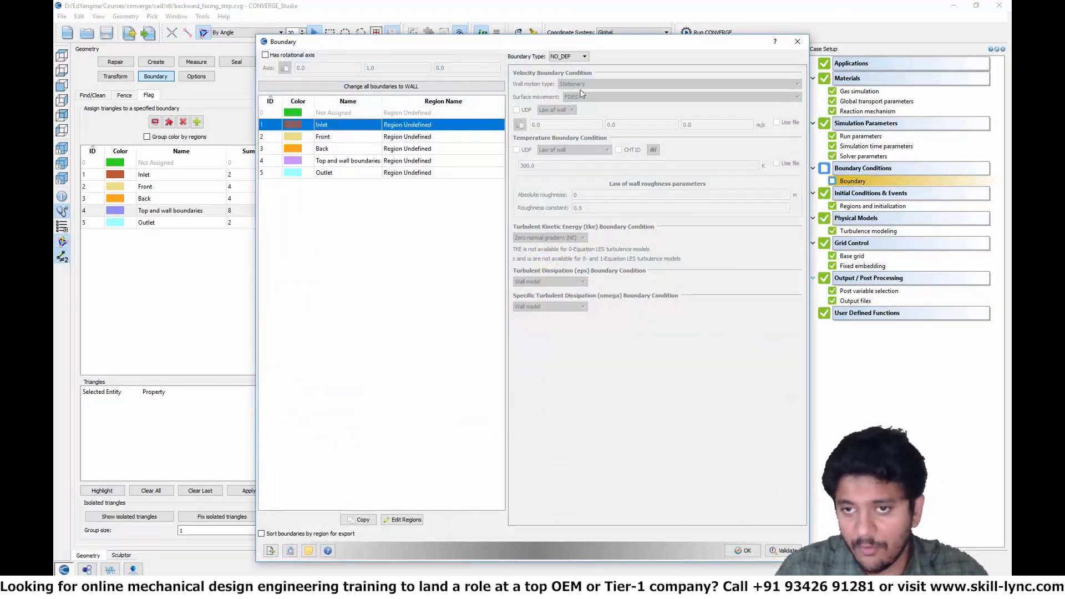
pyautogui.click(565, 56)
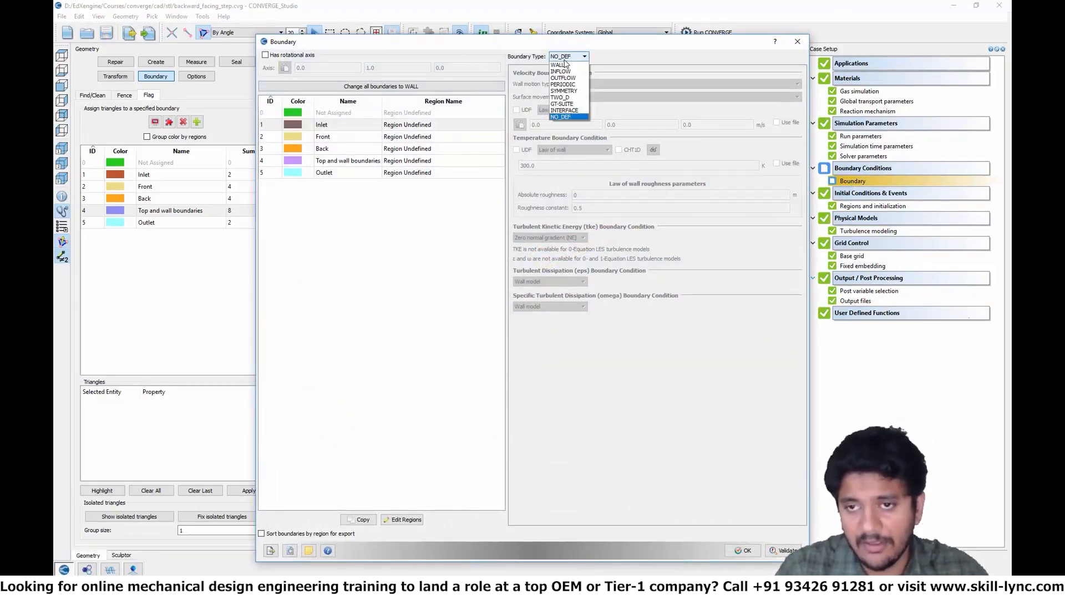
pyautogui.click(561, 71)
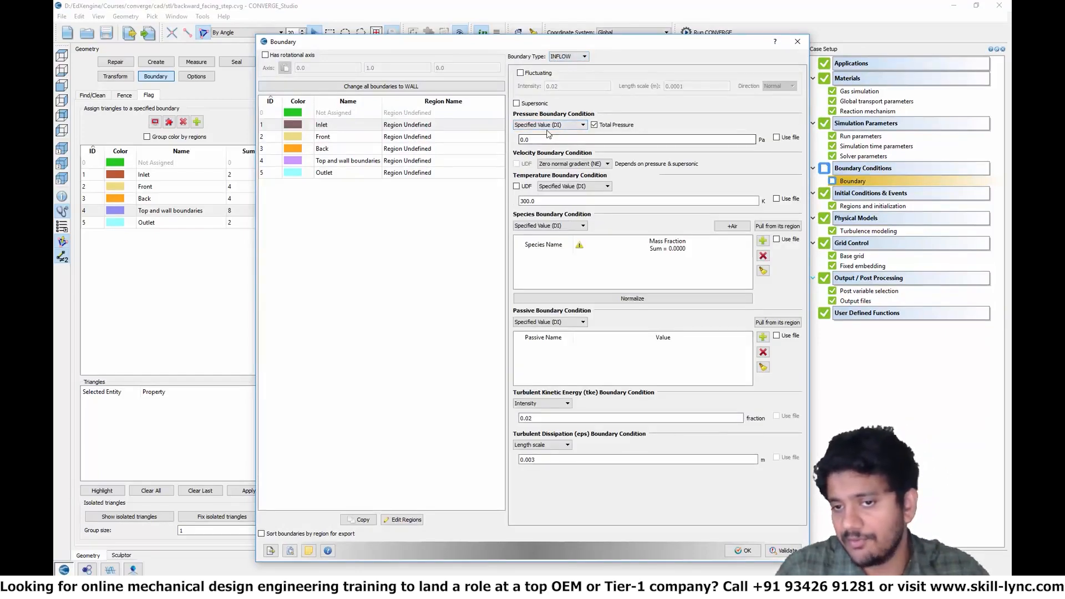
# Set the Inlet's total pressure to 110325 Pa, add air as its species, and assign it to Region 0.
pyautogui.doubleClick(607, 138)
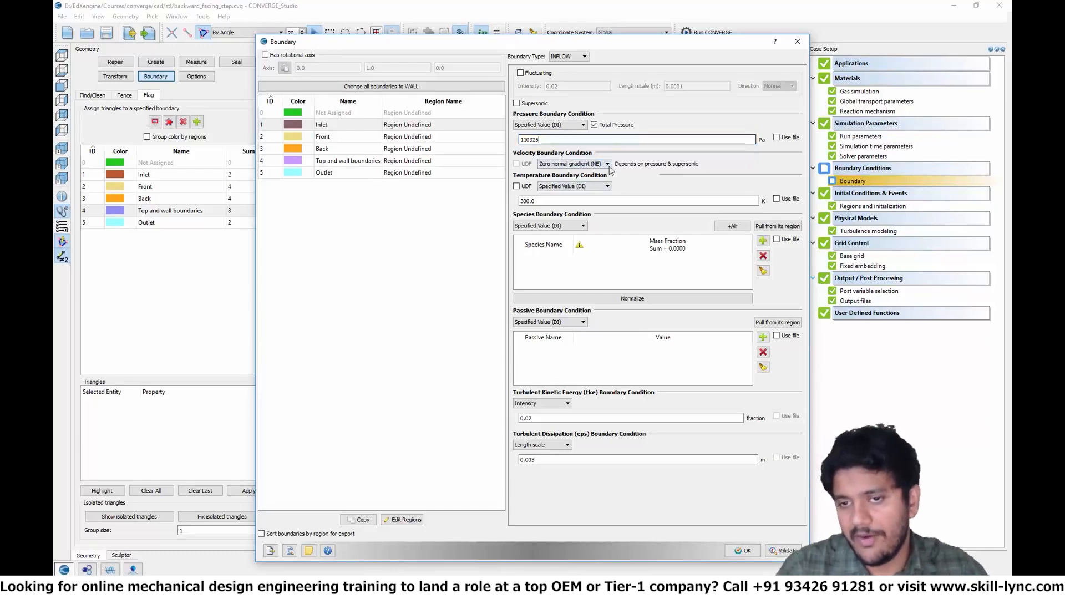
pyautogui.click(733, 227)
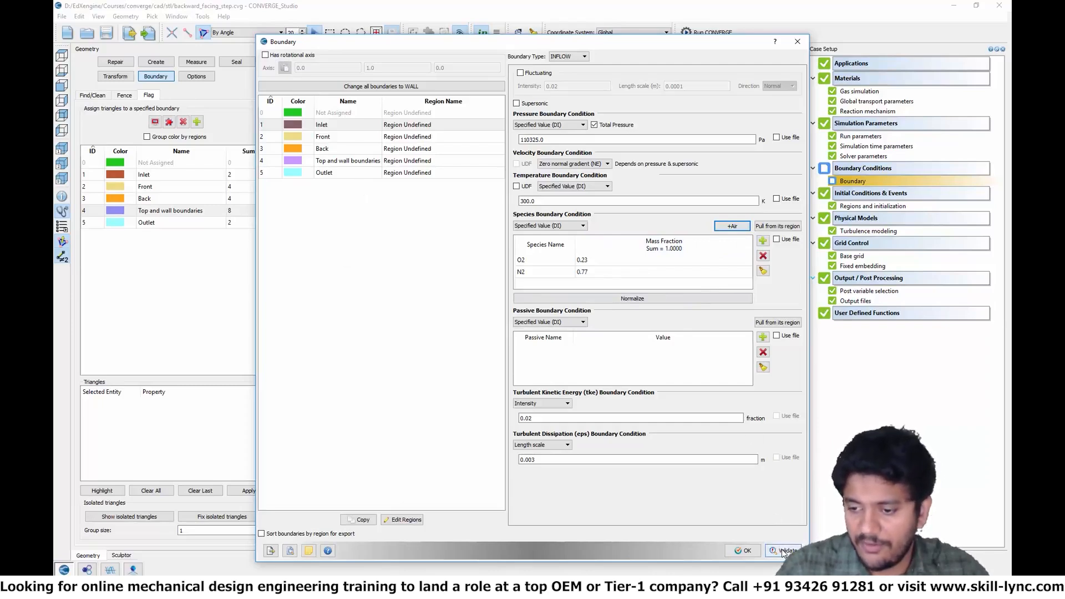
pyautogui.doubleClick(413, 125)
pyautogui.click(413, 125)
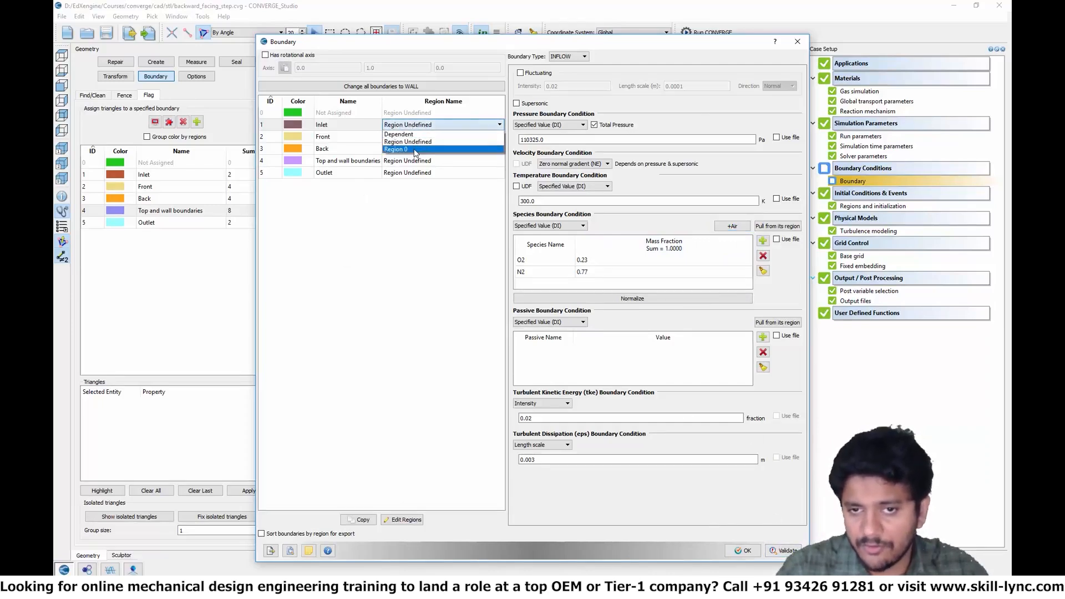
pyautogui.click(414, 150)
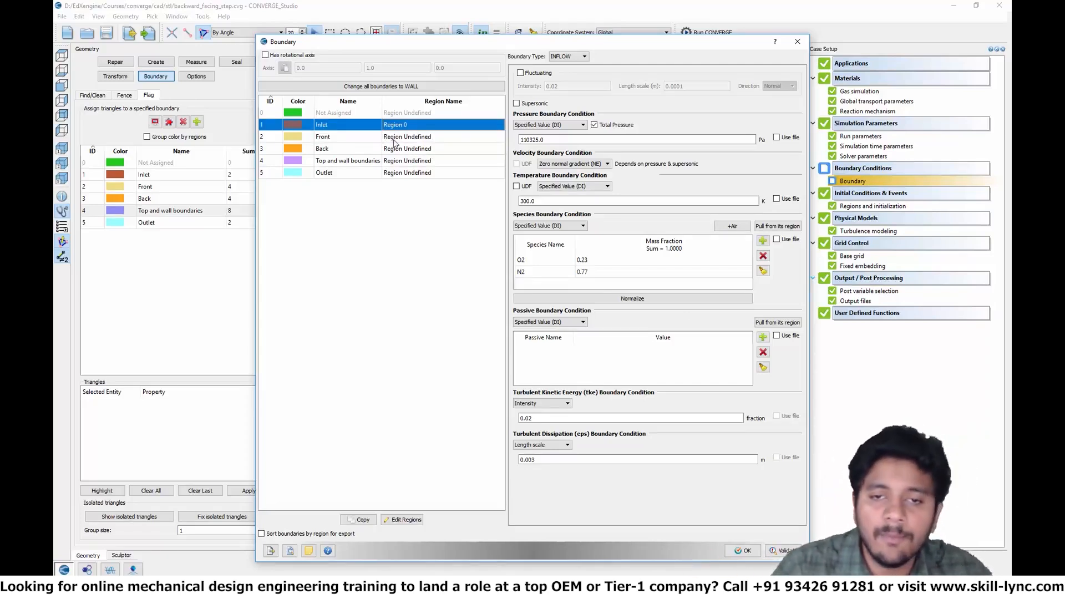
# Set the boundary type of both the Front and Back boundaries to TWO_D.
pyautogui.click(362, 134)
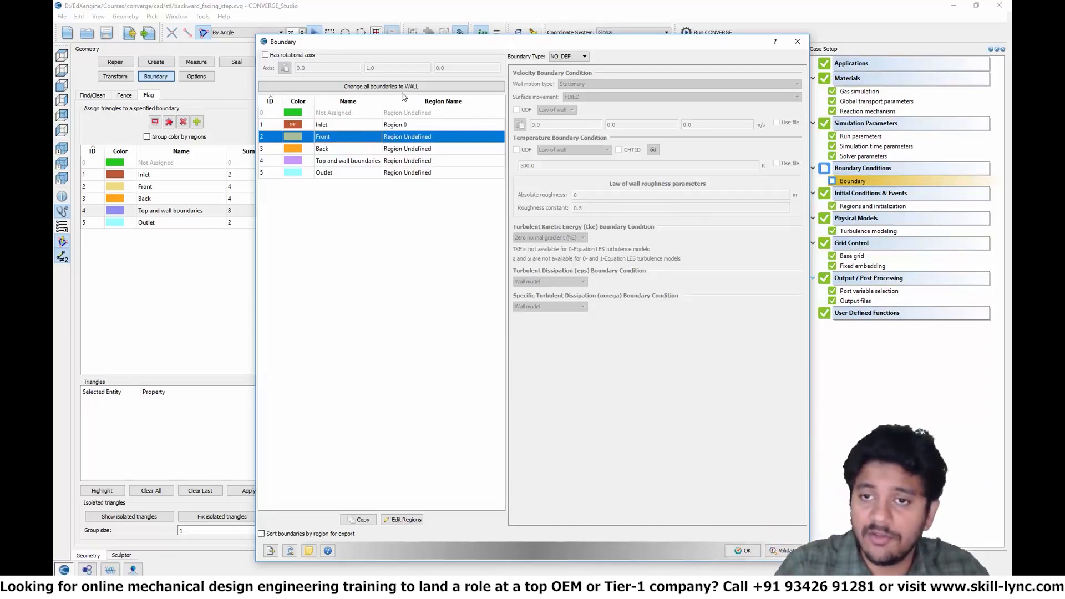
pyautogui.click(569, 56)
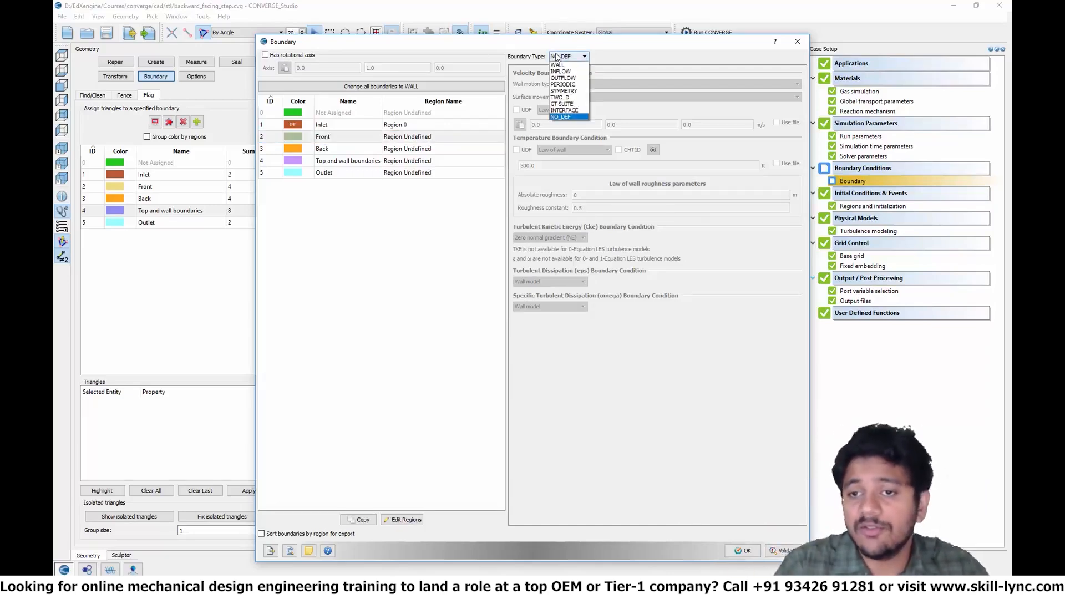
pyautogui.click(558, 98)
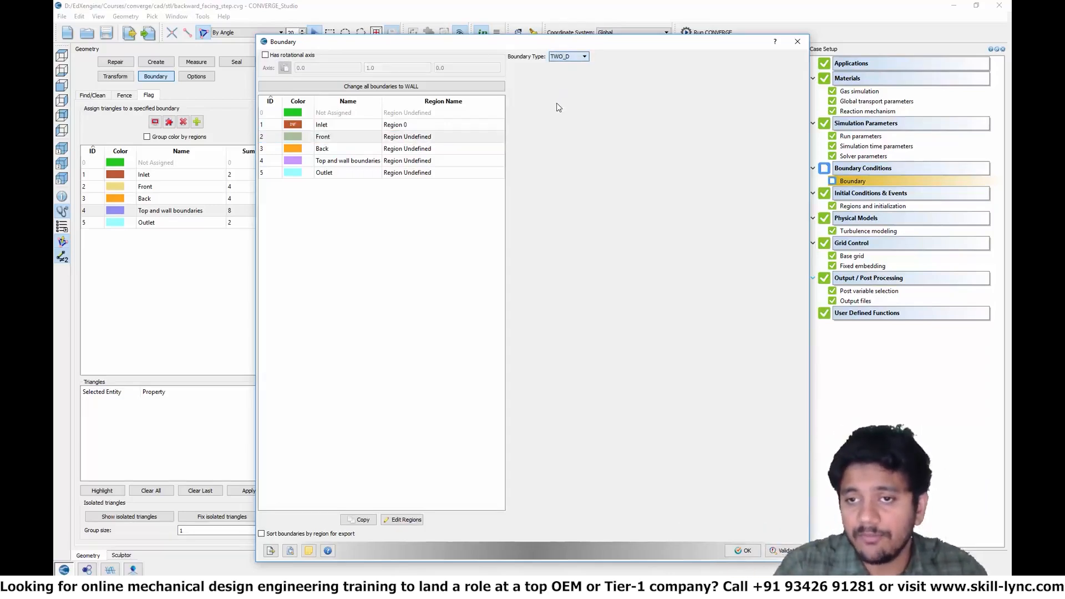
pyautogui.click(329, 148)
pyautogui.click(585, 56)
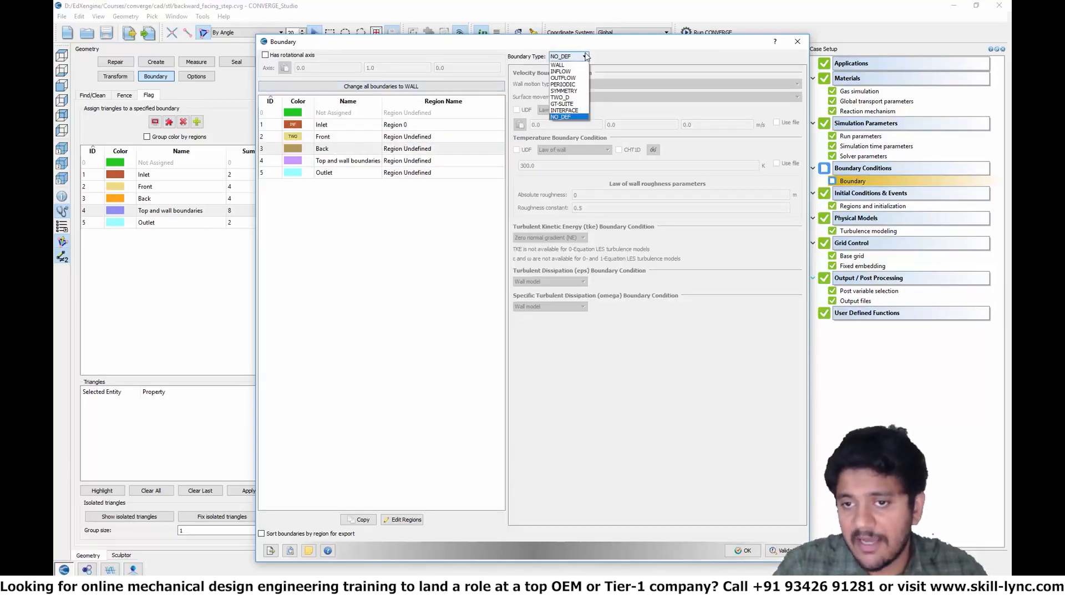
pyautogui.click(577, 98)
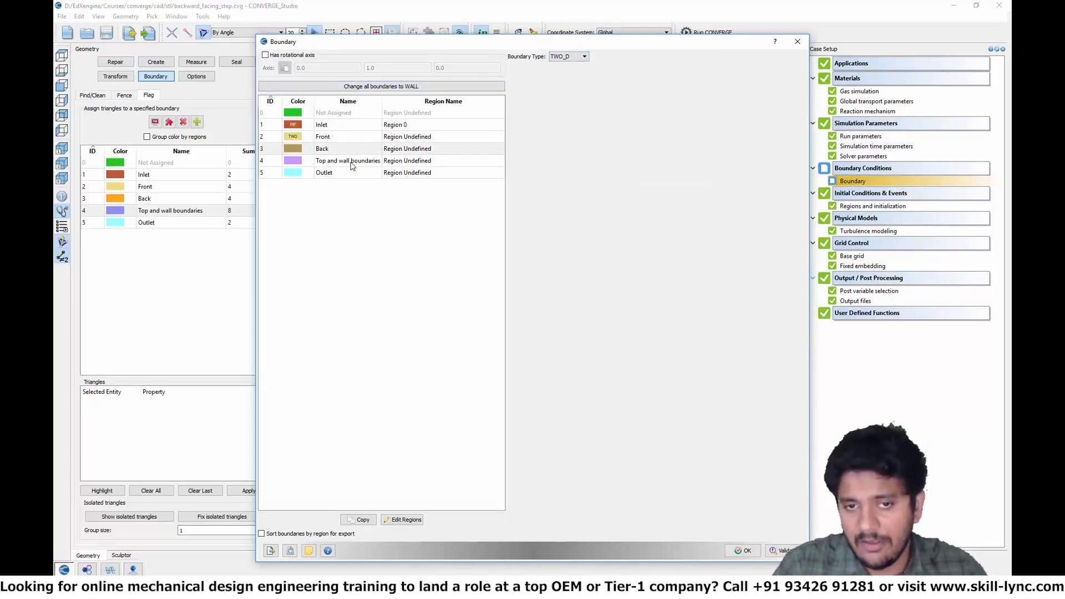
# Set the boundary type of the Top and wall boundaries to WALL.
pyautogui.click(388, 162)
pyautogui.click(562, 57)
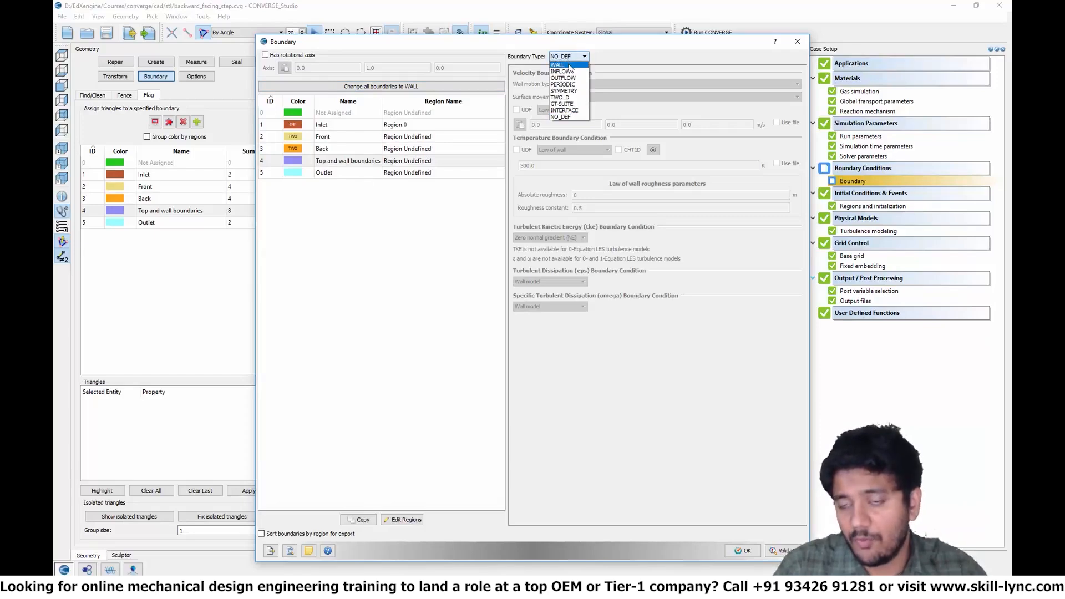
pyautogui.click(568, 65)
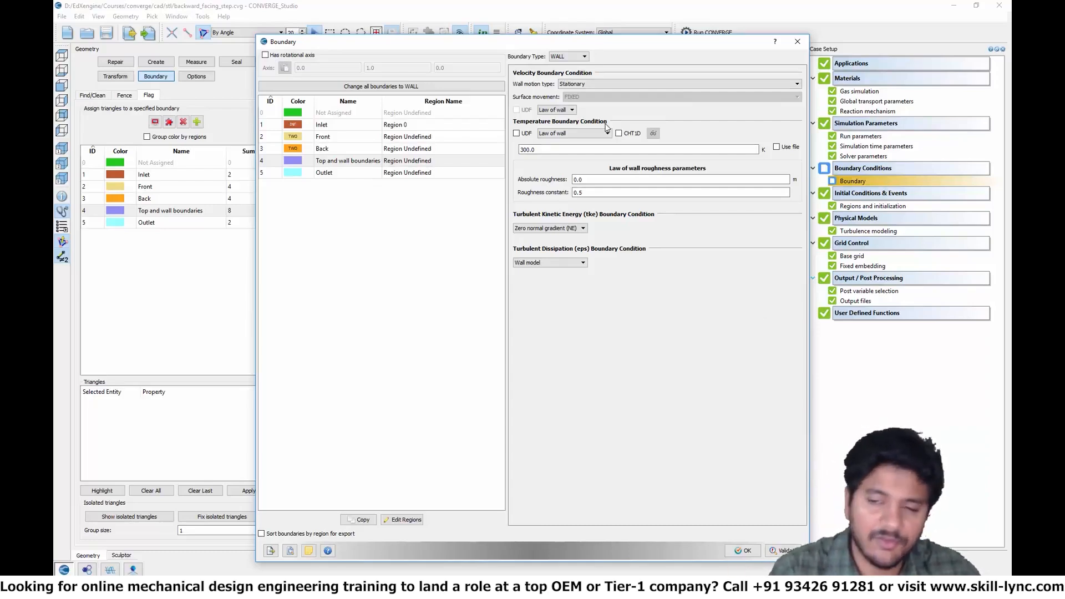
# Make the Outlet an OUTFLOW boundary with 101325 Pa pressure and air as the backflow species, and accept the boundary settings.
pyautogui.click(351, 174)
pyautogui.click(568, 56)
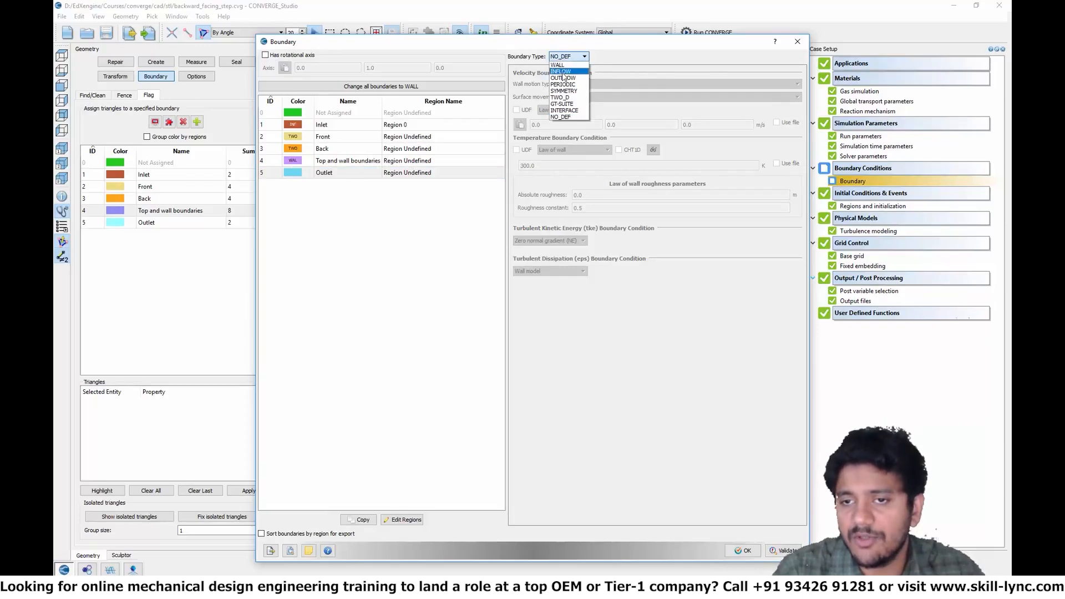
pyautogui.click(564, 78)
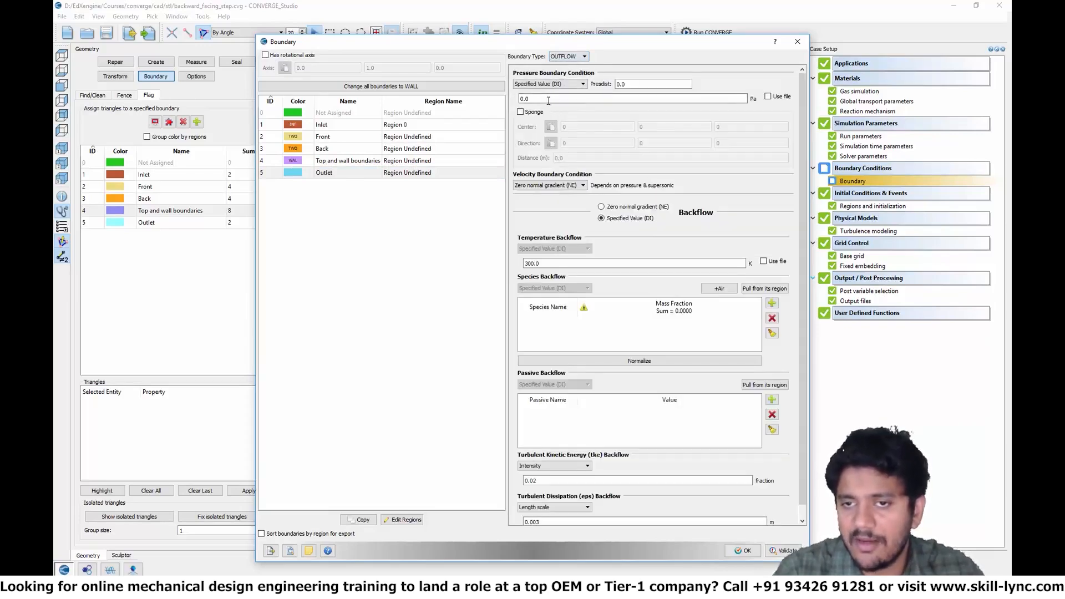
pyautogui.moveTo(548, 100); pyautogui.dragTo(483, 98)
pyautogui.write('10132')
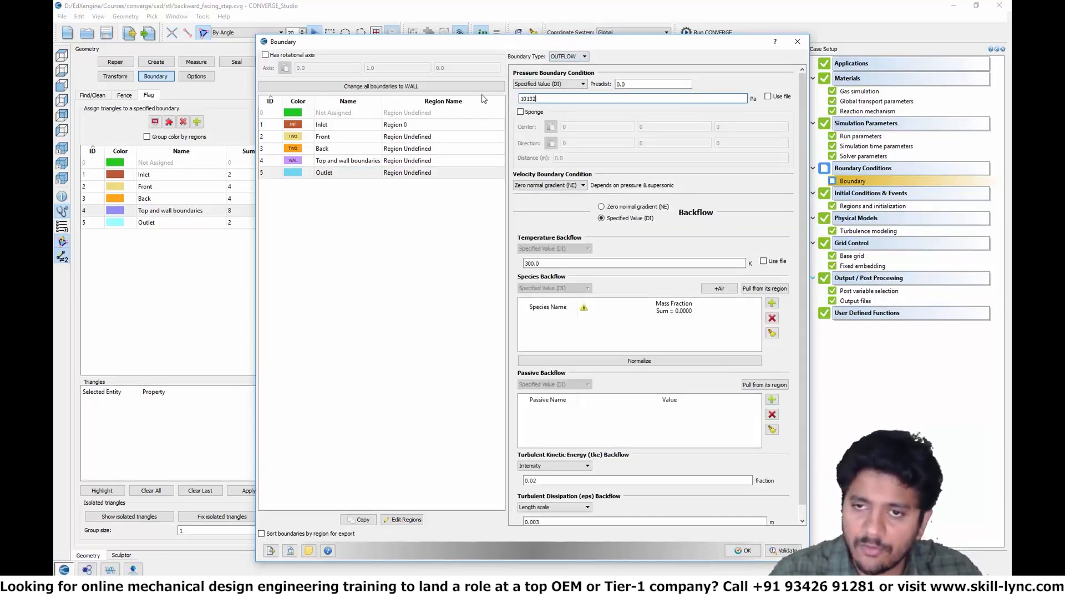
pyautogui.write('5')
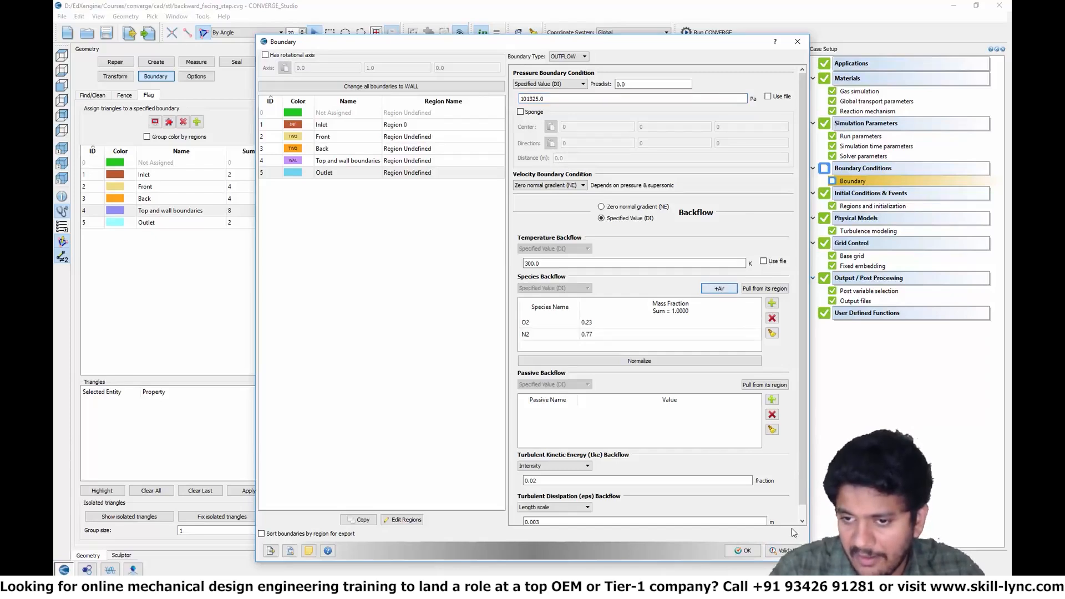
pyautogui.click(718, 289)
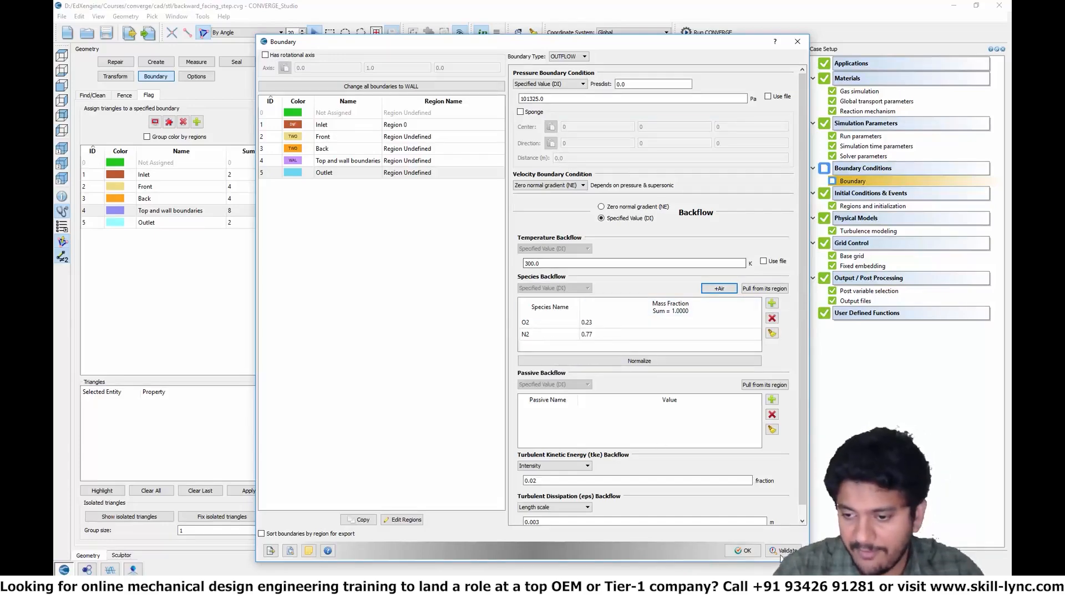
pyautogui.click(747, 550)
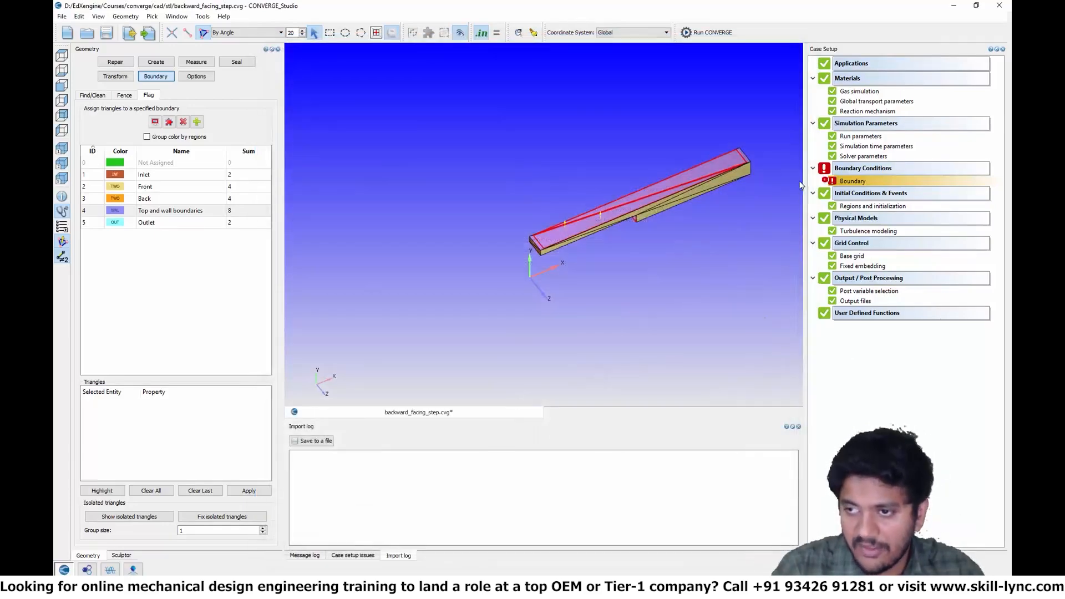
# Validate the boundary setup and open the reported issue for boundary 2.
pyautogui.rightClick(852, 182)
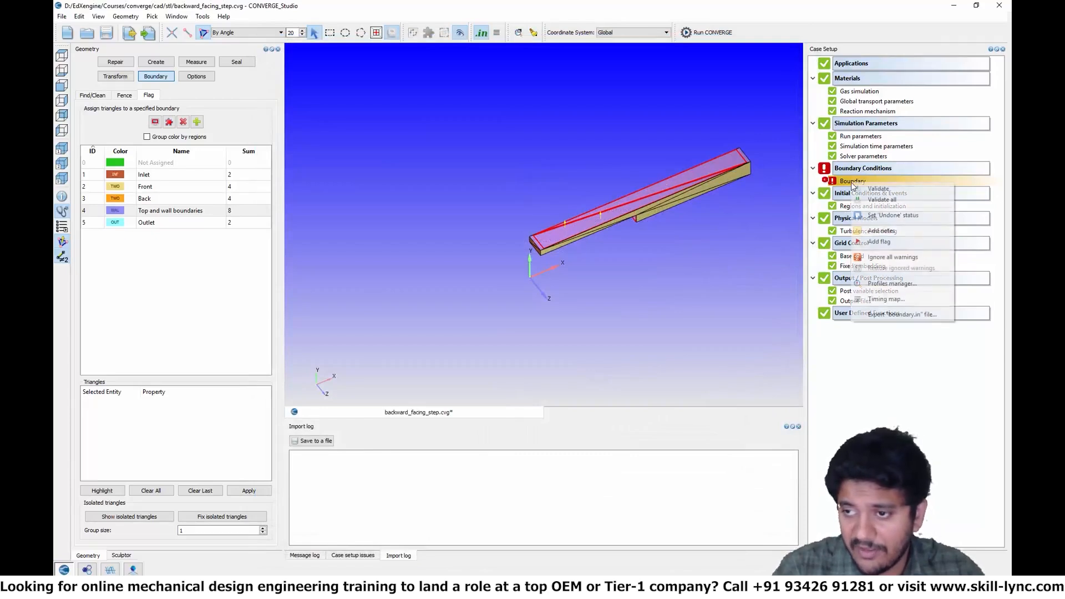
pyautogui.click(877, 189)
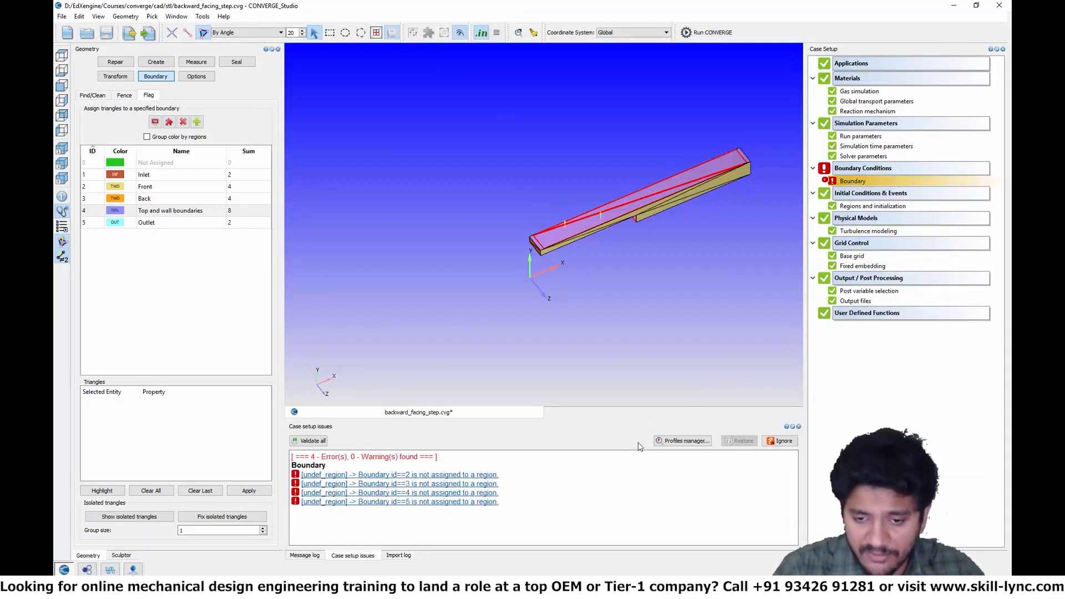
pyautogui.click(385, 475)
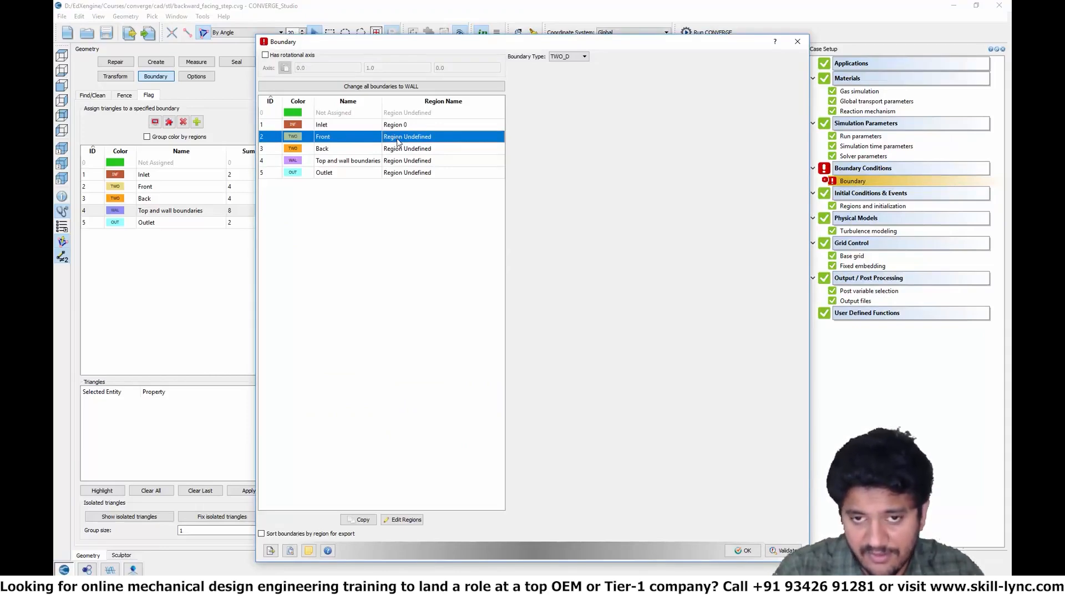
# Assign the Front, Back, Top and wall boundaries, and Outlet to Region 0 and accept the boundary settings.
pyautogui.doubleClick(397, 138)
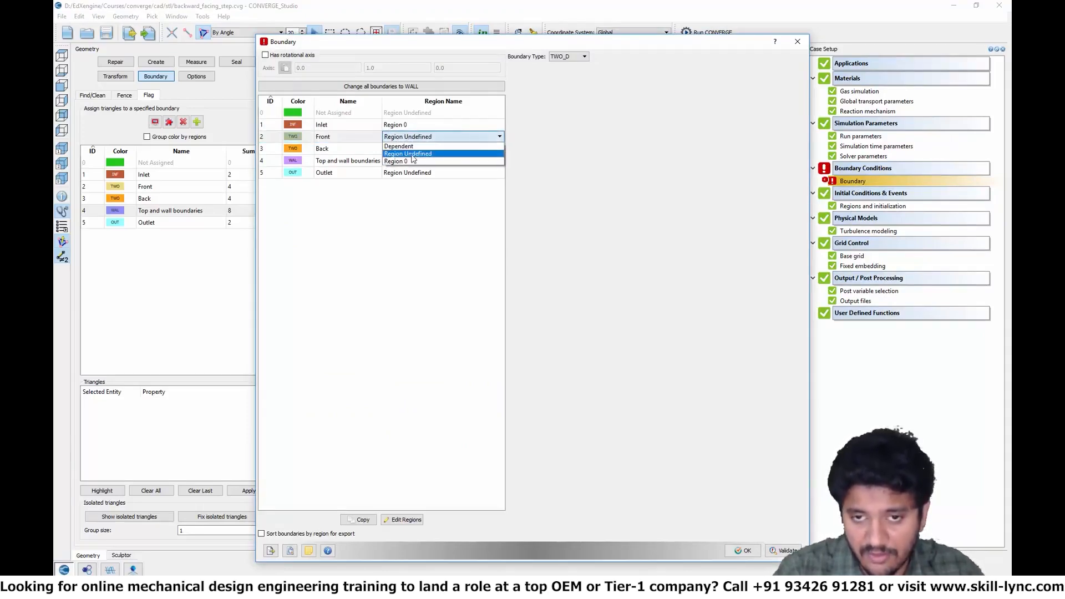
pyautogui.click(409, 158)
pyautogui.click(497, 150)
pyautogui.click(499, 148)
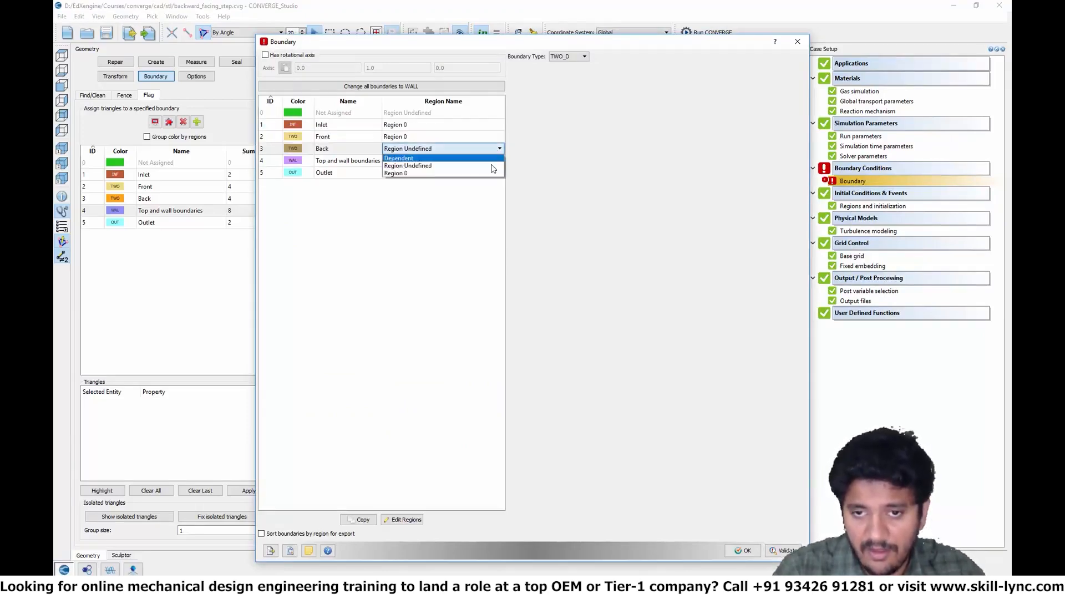
pyautogui.click(491, 169)
pyautogui.click(493, 162)
pyautogui.click(498, 161)
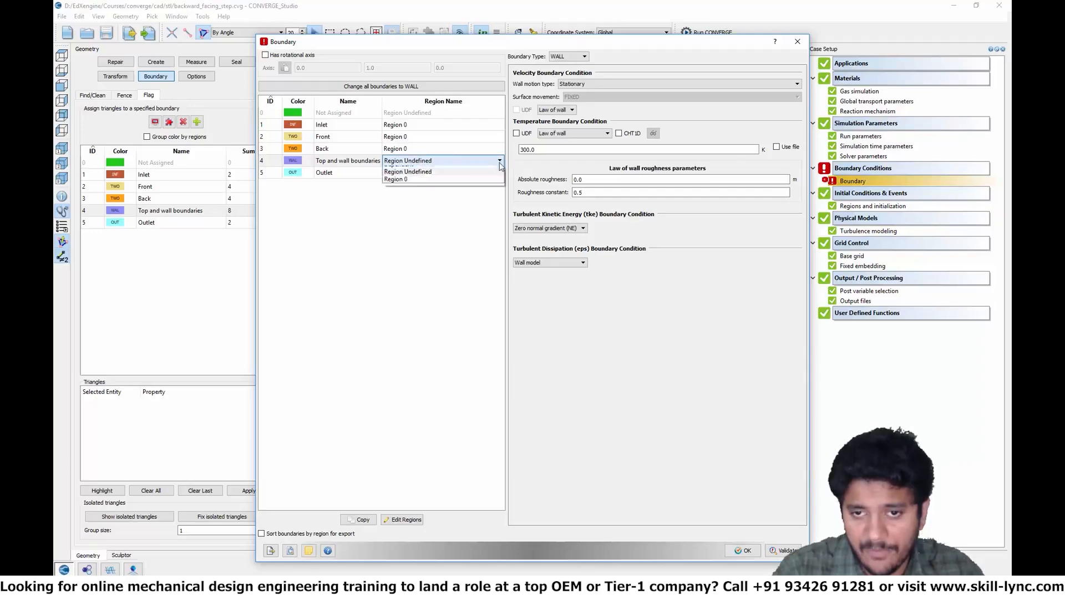
pyautogui.click(495, 178)
pyautogui.click(496, 174)
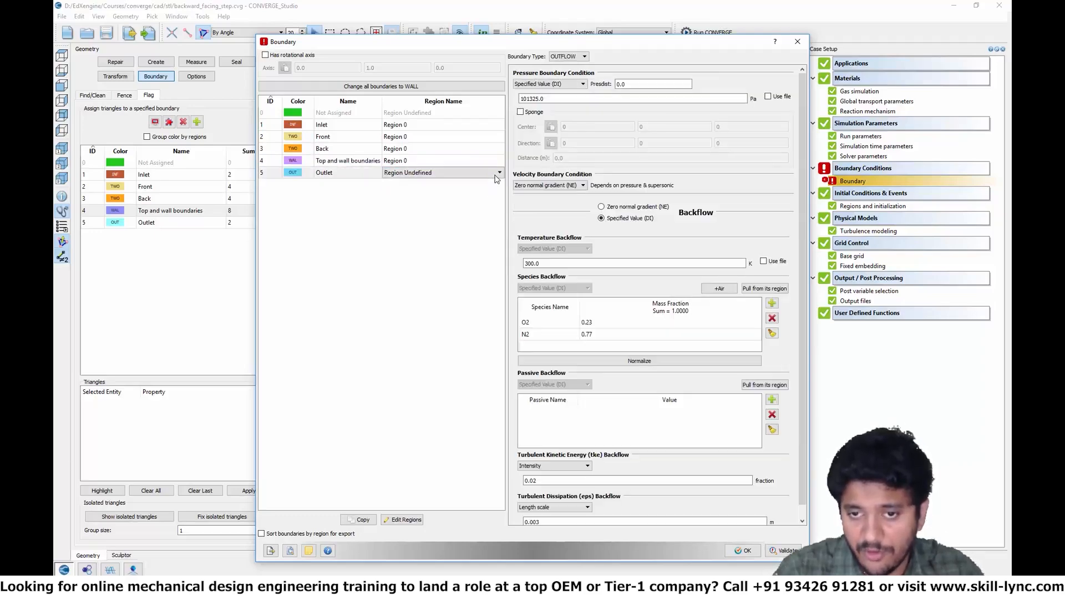
pyautogui.click(499, 172)
pyautogui.click(495, 190)
pyautogui.click(741, 550)
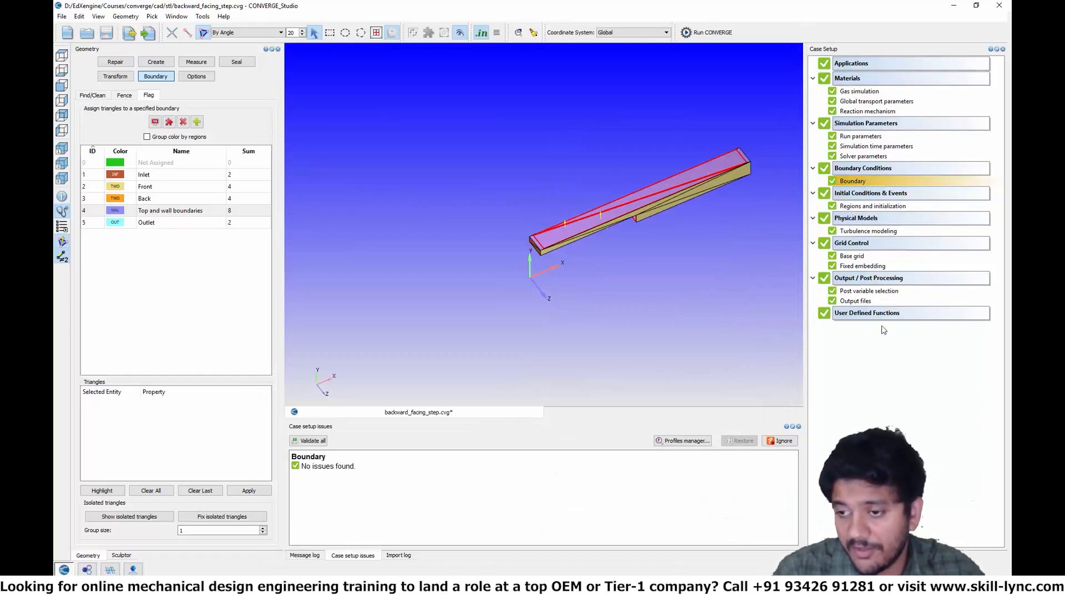
# Validate the whole case setup and start an export of the input files.
pyautogui.rightClick(852, 305)
pyautogui.click(859, 323)
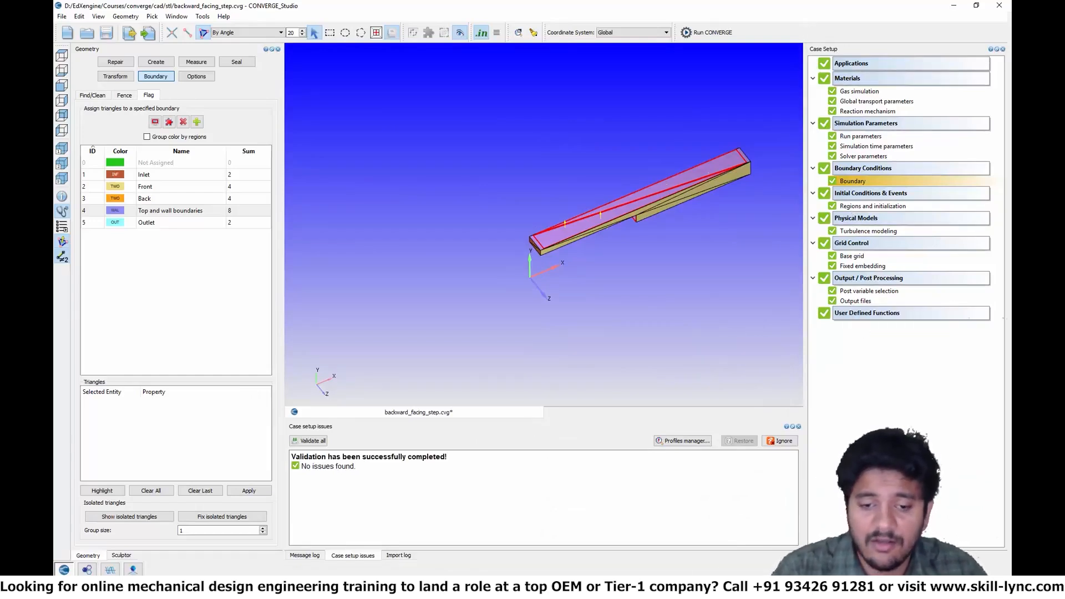
pyautogui.click(62, 16)
pyautogui.moveTo(150, 115)
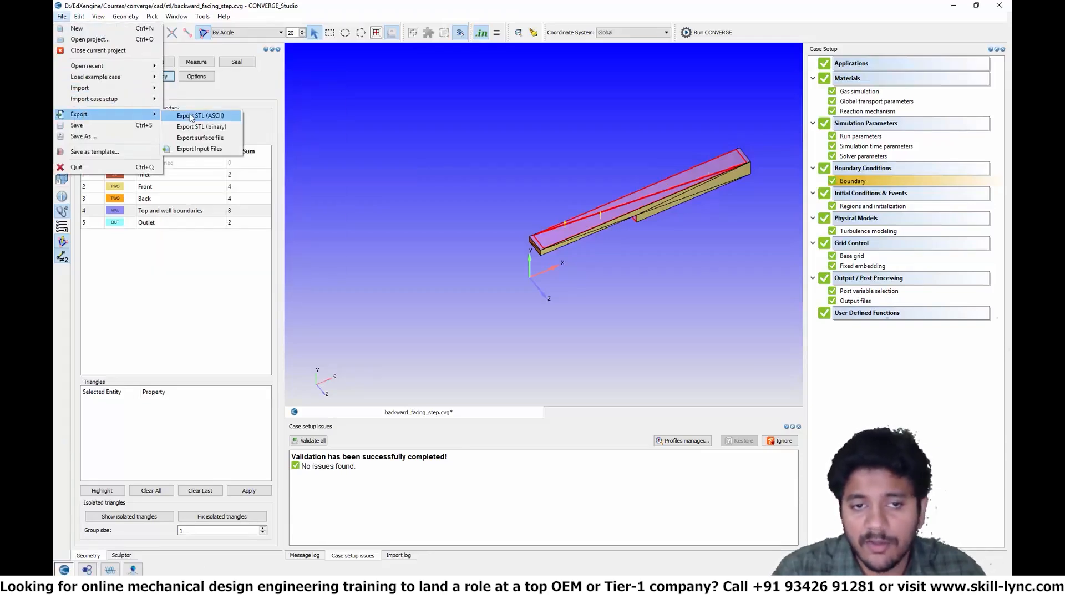
pyautogui.click(198, 148)
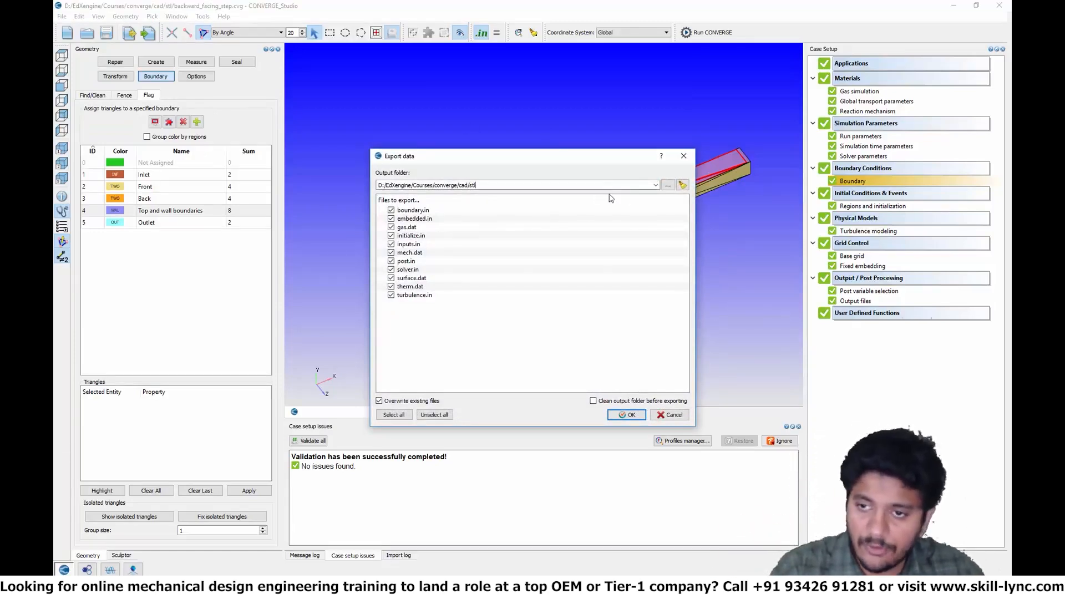
# Browse for the export folder, create a backward_step_flow folder in D:\converge_runs and open it.
pyautogui.click(668, 185)
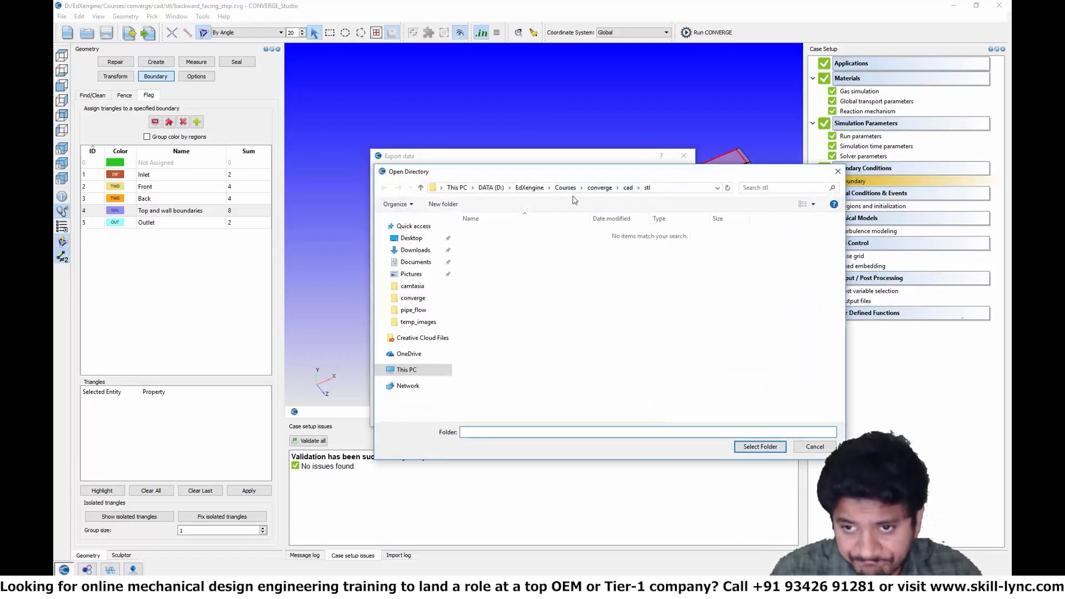
pyautogui.click(491, 187)
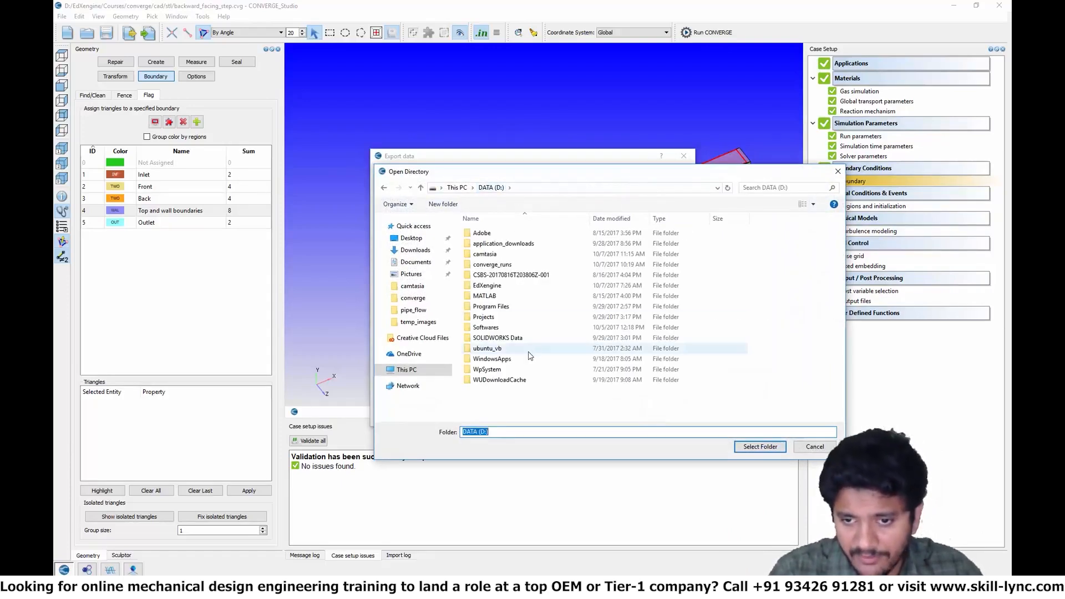
pyautogui.doubleClick(491, 264)
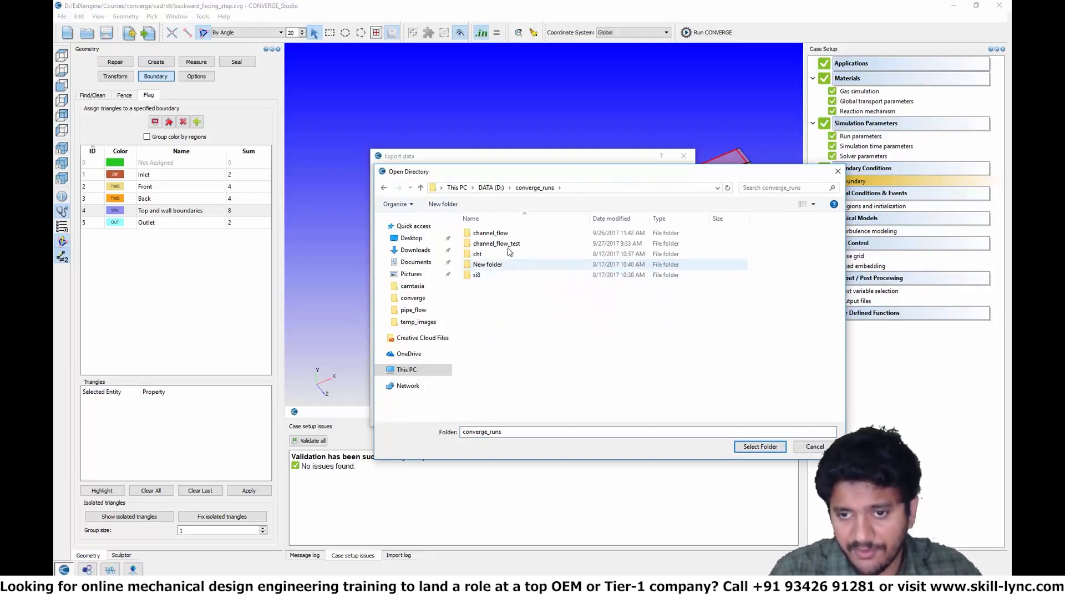
pyautogui.click(443, 204)
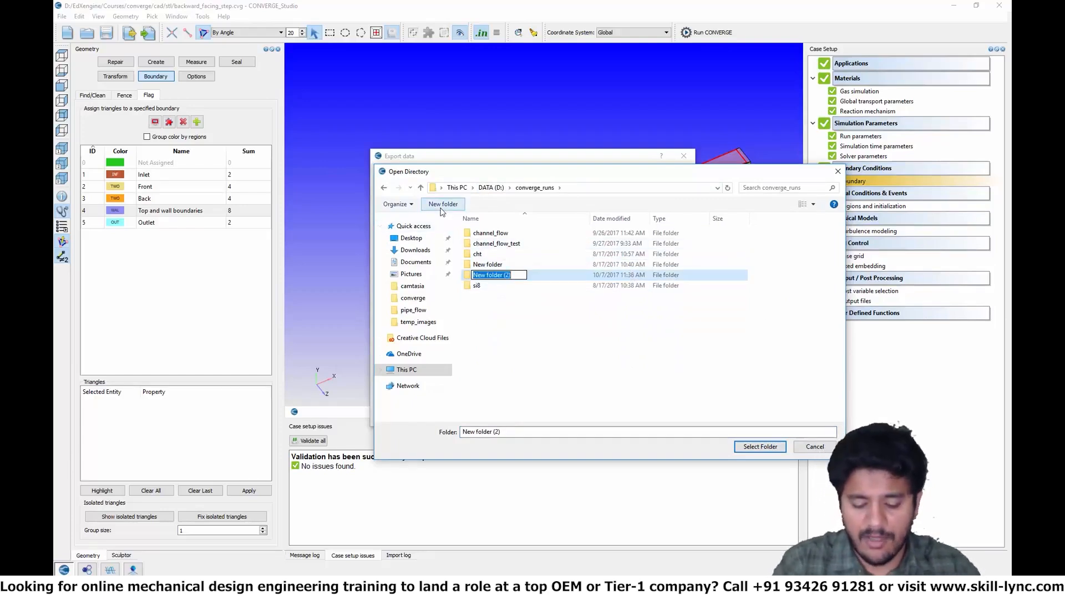
pyautogui.write('backward_s')
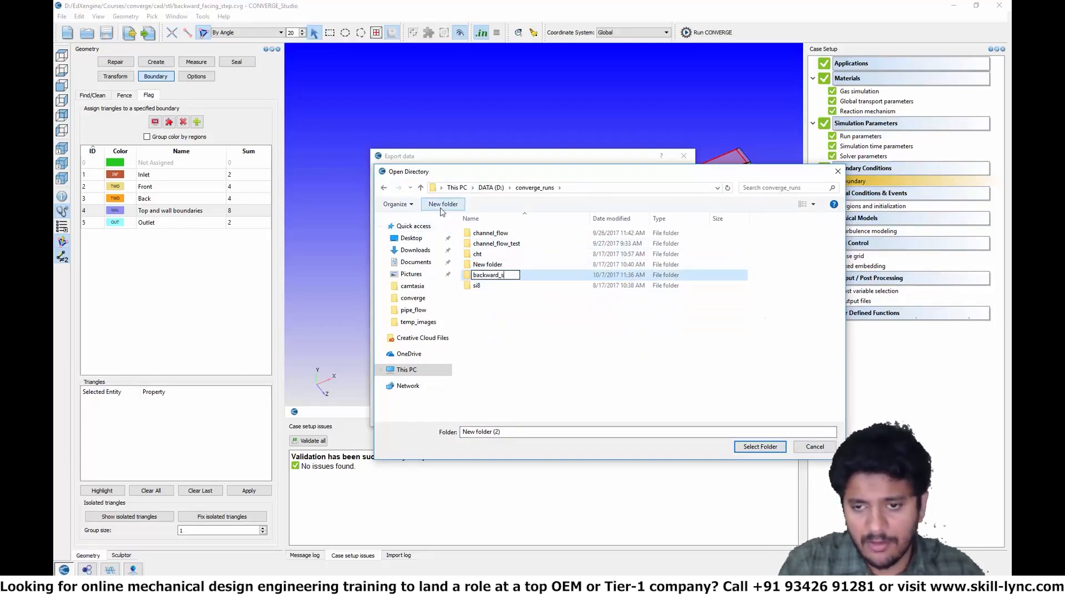
pyautogui.write('tep_flow')
pyautogui.press('Return')
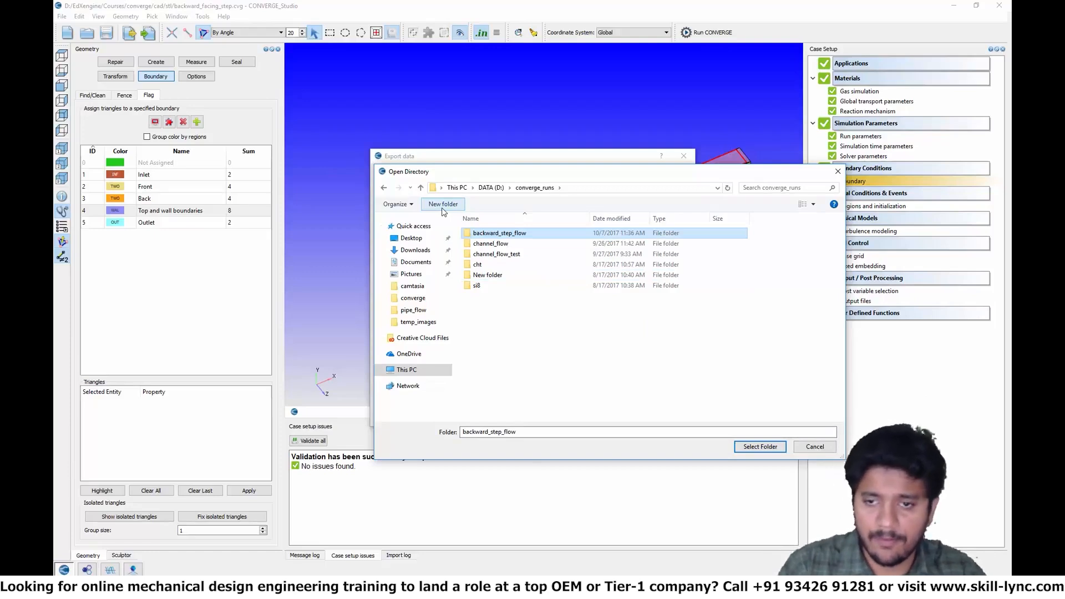
pyautogui.doubleClick(501, 234)
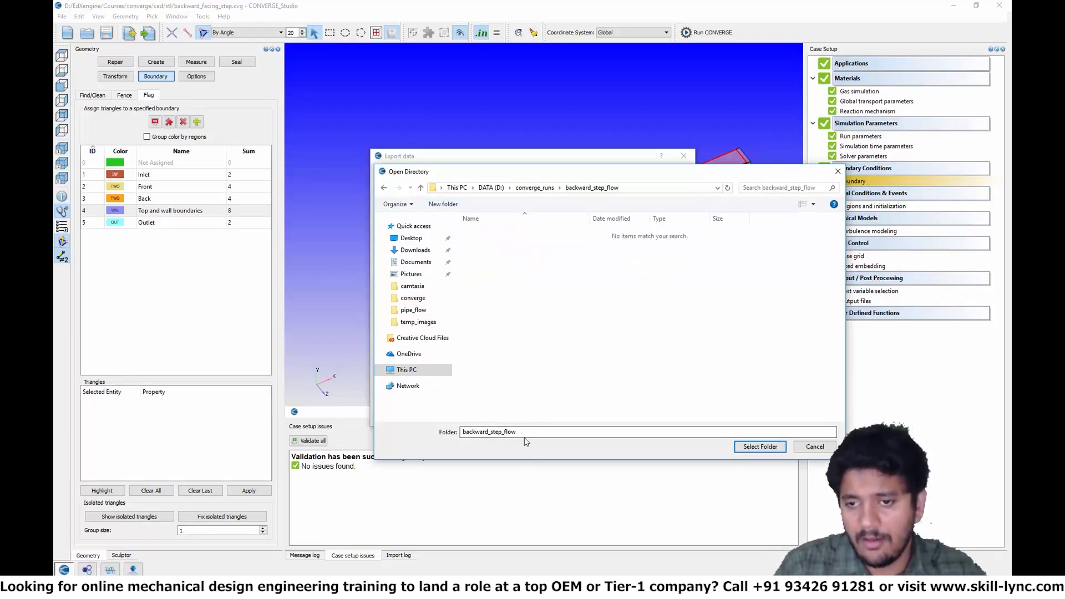
# Create a test_case subfolder in backward_step_flow, choose it as the output folder and export all the listed input files.
pyautogui.click(442, 204)
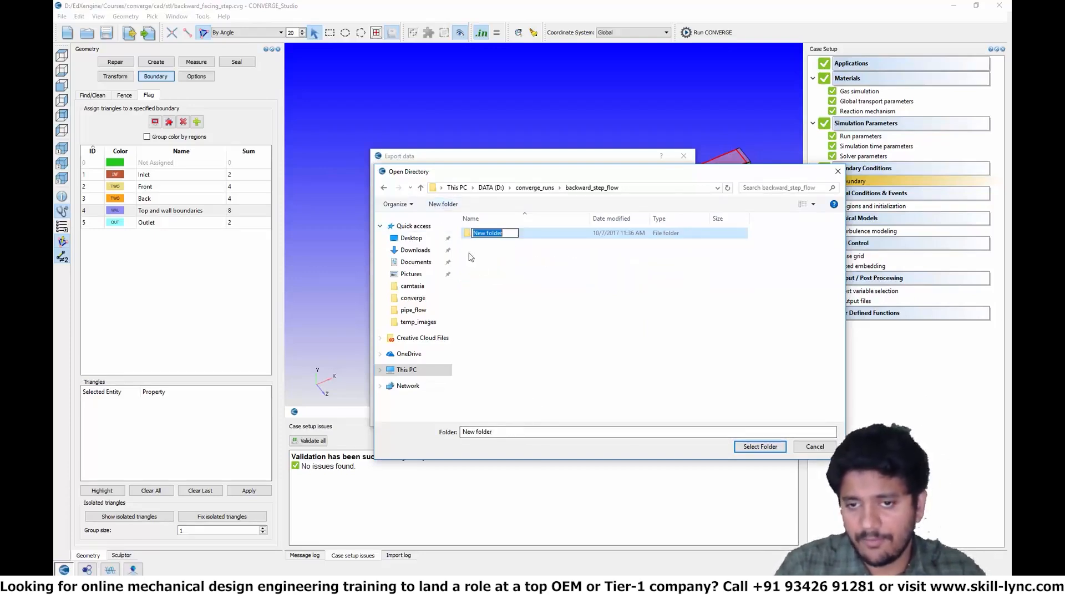
pyautogui.write('test_case')
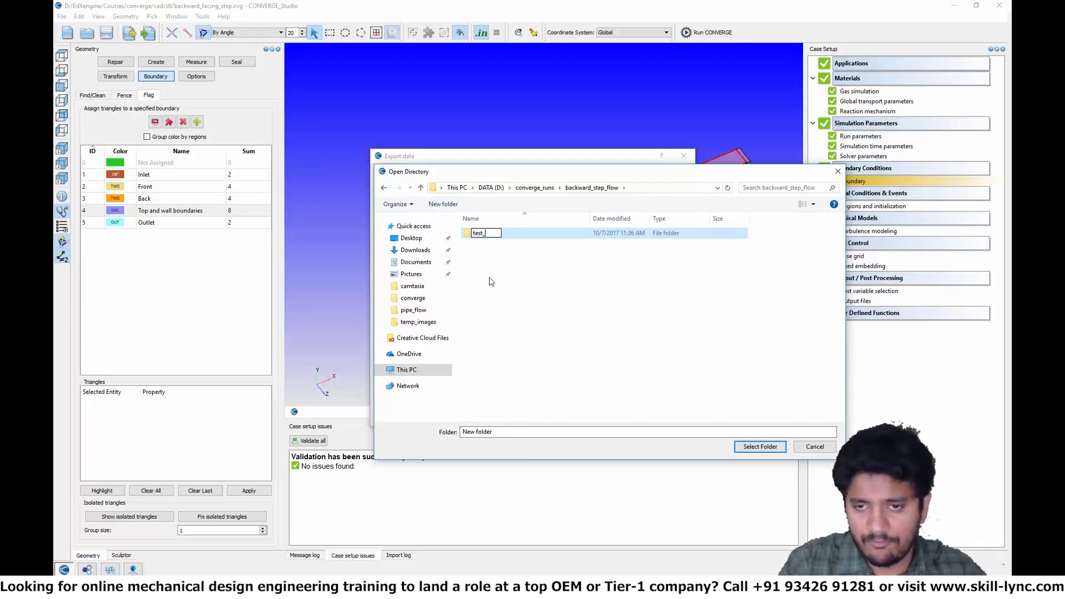
pyautogui.press('Return')
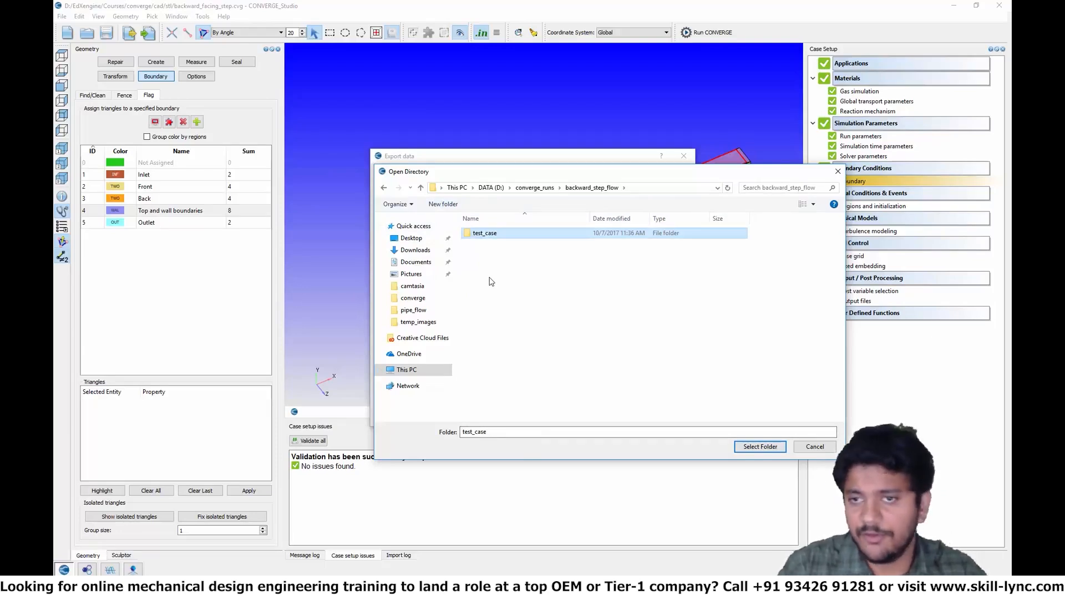
pyautogui.doubleClick(500, 234)
pyautogui.click(759, 447)
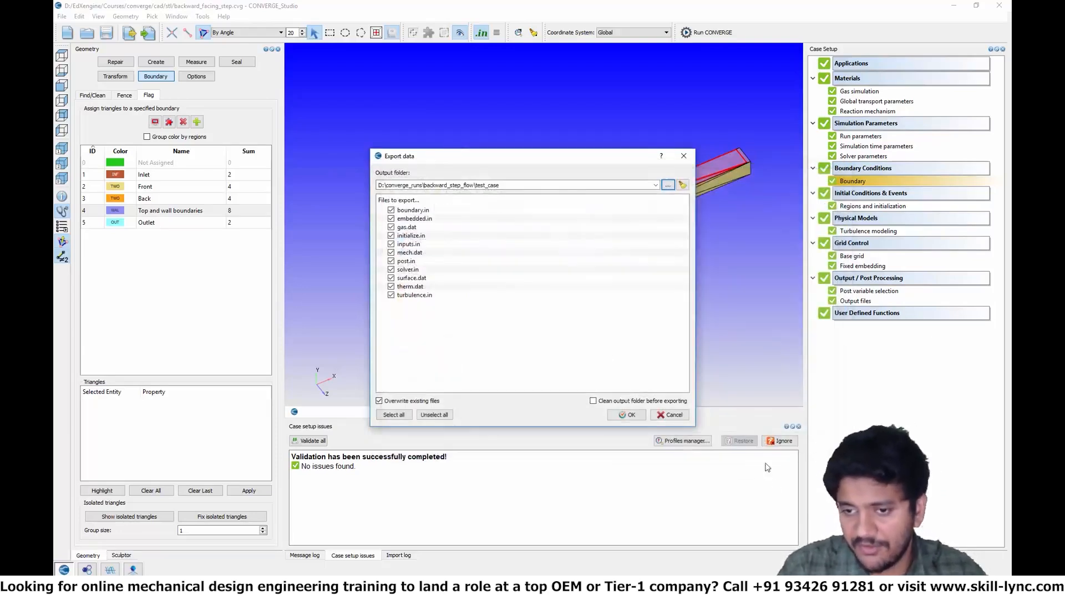
pyautogui.click(640, 425)
pyautogui.click(593, 323)
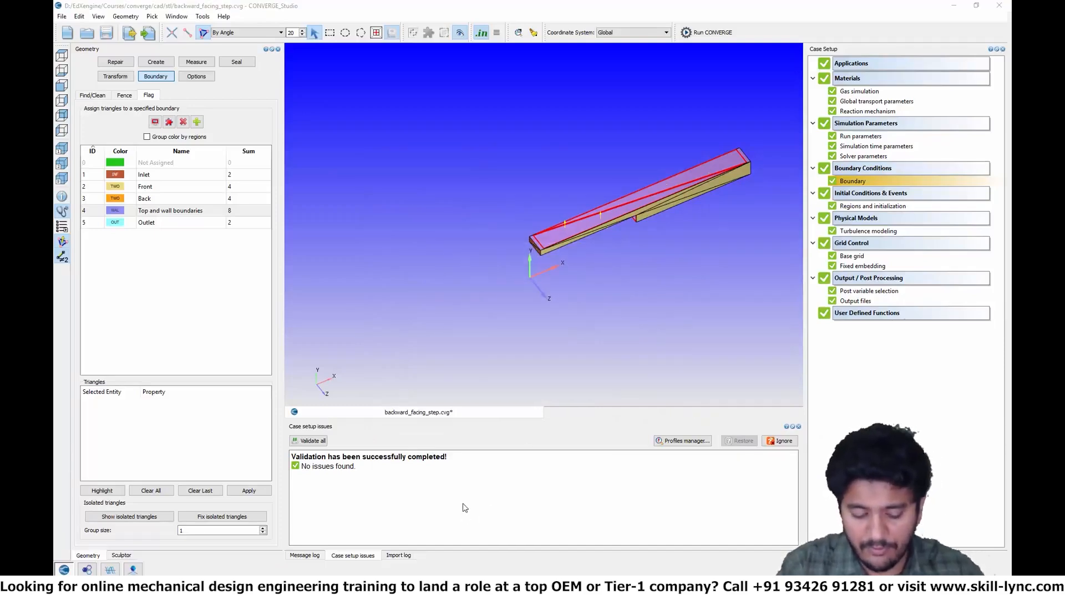
# Open a Cygwin terminal and enlarge its window.
pyautogui.press('super')
pyautogui.write('cy')
pyautogui.press('Return')
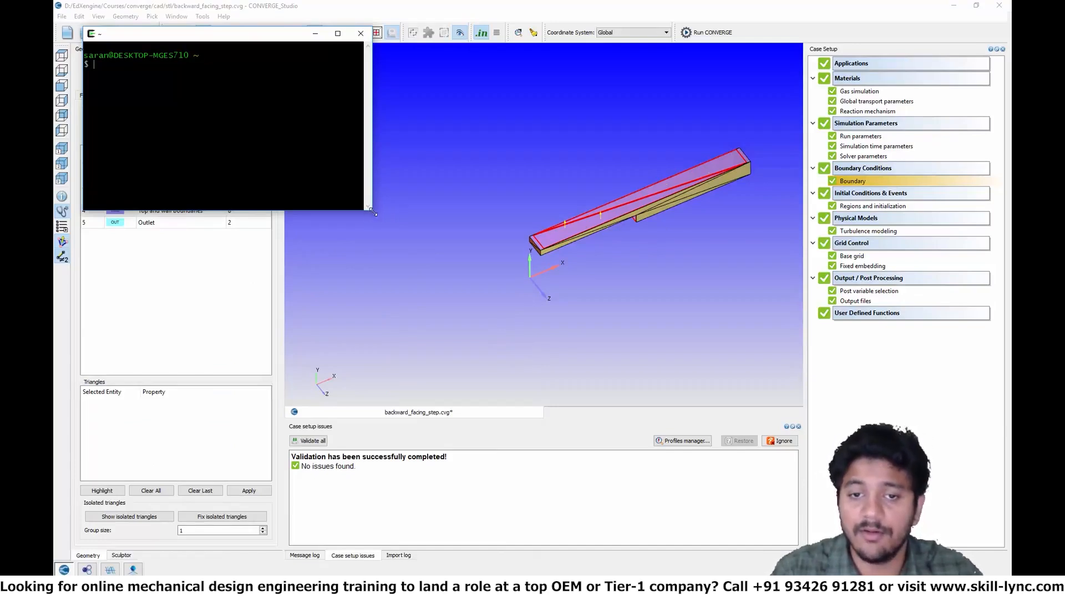
pyautogui.moveTo(373, 211); pyautogui.dragTo(726, 402)
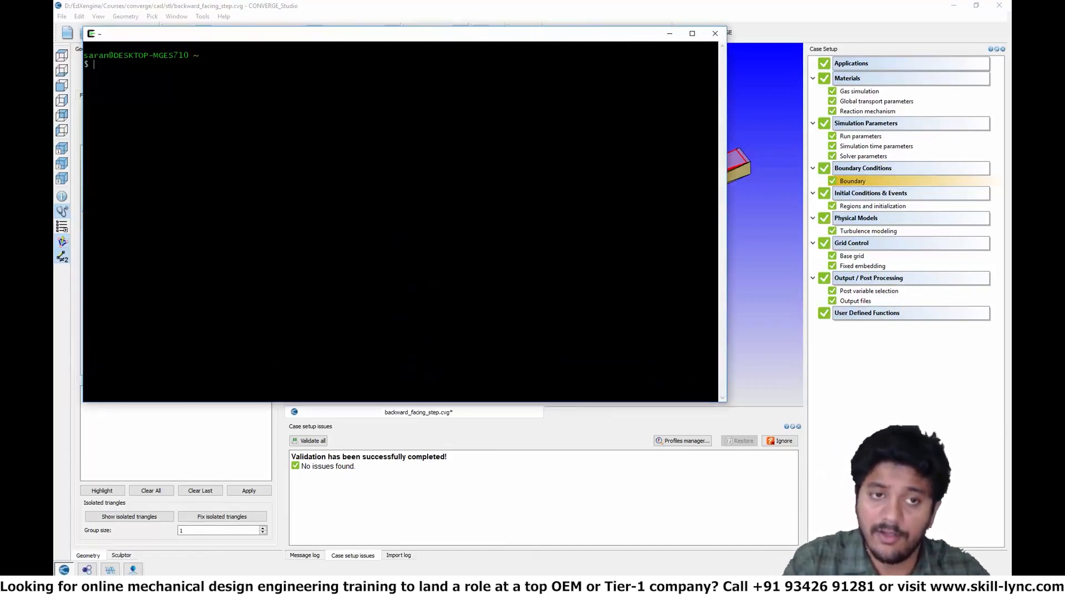
# Change to the D: drive and into its converge_runs folder in the terminal, listing the contents of each.
pyautogui.press('Return')
pyautogui.press('Return')
pyautogui.write('cd D:')
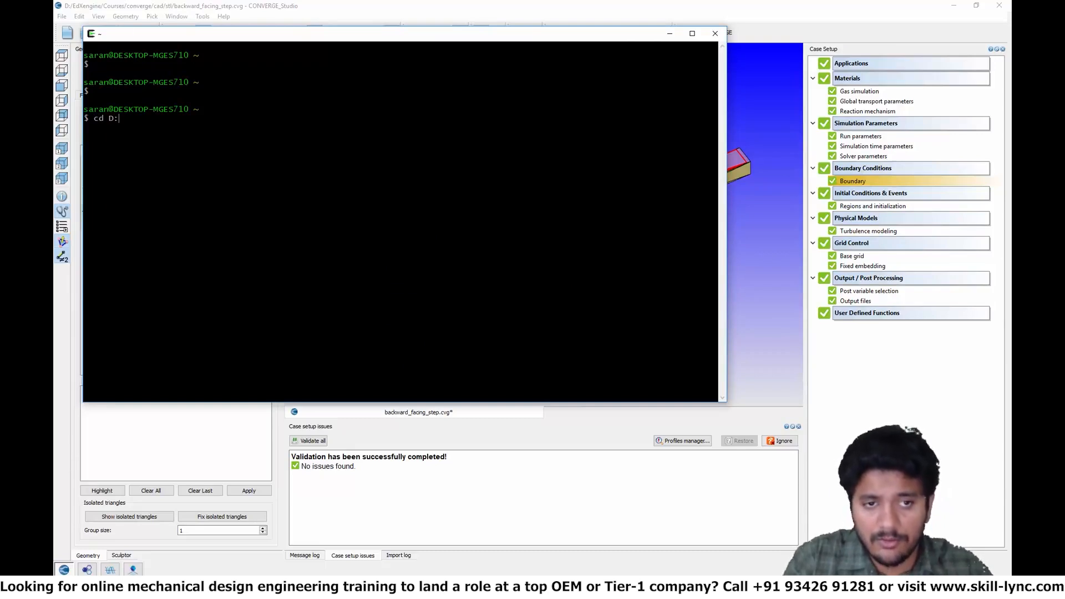
pyautogui.press('Return')
pyautogui.write('ls')
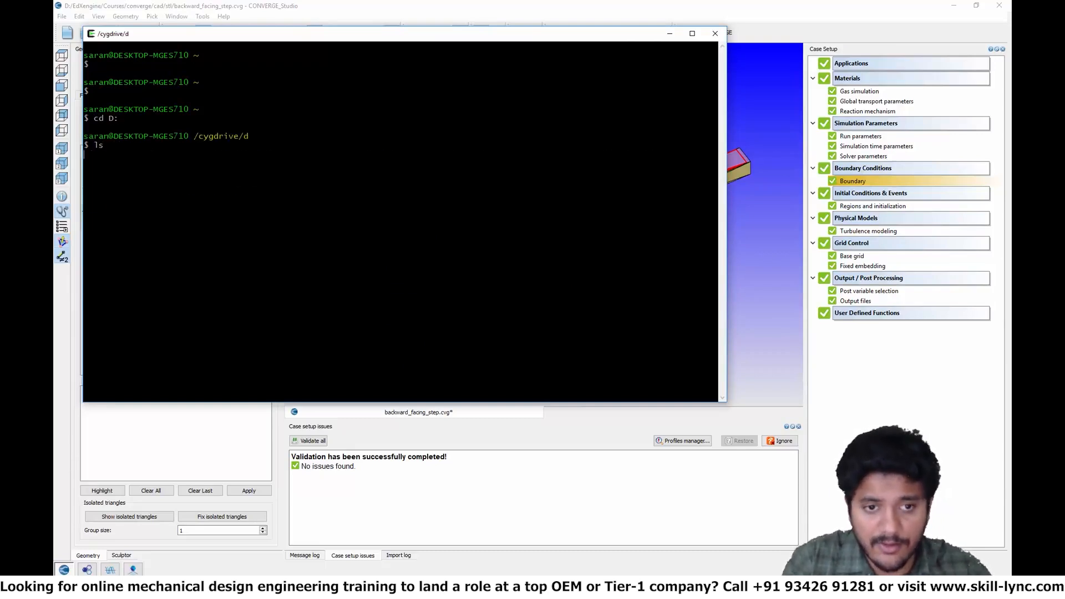
pyautogui.press('Return')
pyautogui.write('cd converge_runs/')
pyautogui.press('Return')
pyautogui.write('ls')
pyautogui.press('Return')
# Change to the backward_step_flow/test_case/ folder and list the exported files.
pyautogui.write('cd b')
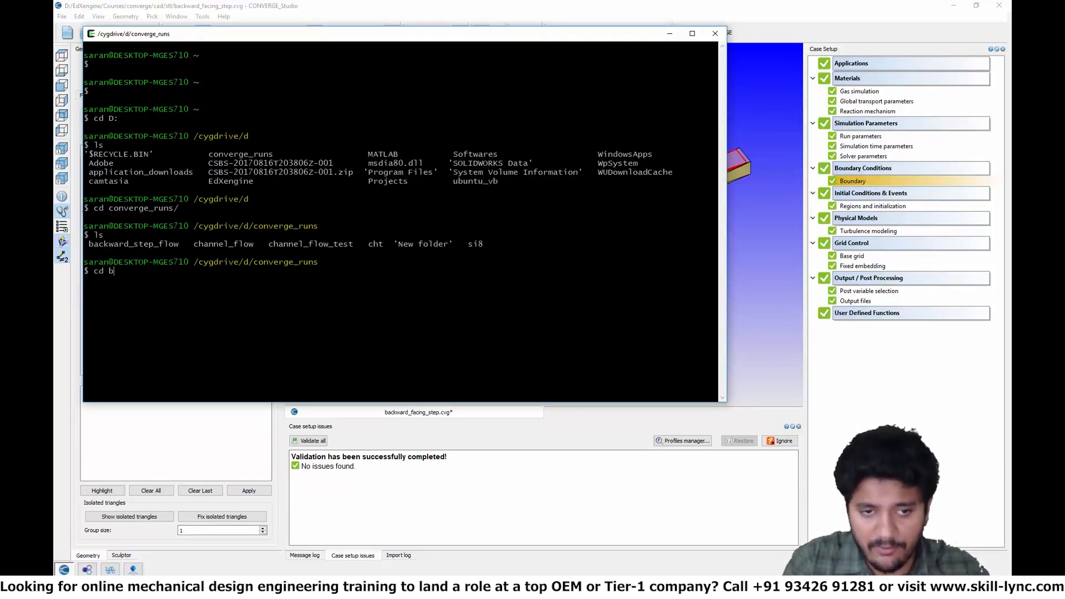
pyautogui.press('Tab')
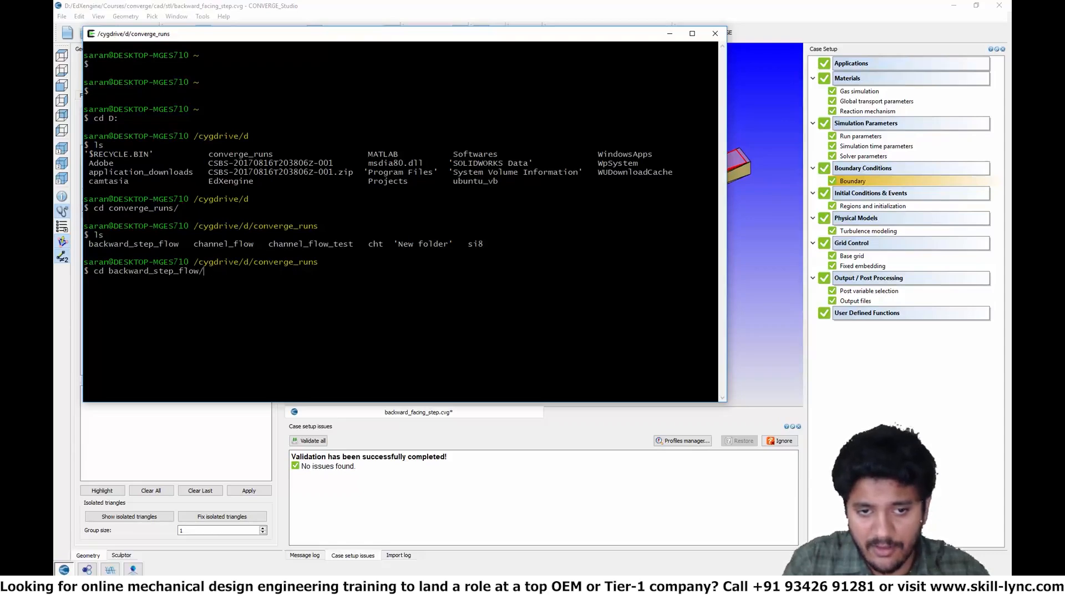
pyautogui.write('t')
pyautogui.press('Tab')
pyautogui.press('Return')
pyautogui.write('ls')
pyautogui.press('Return')
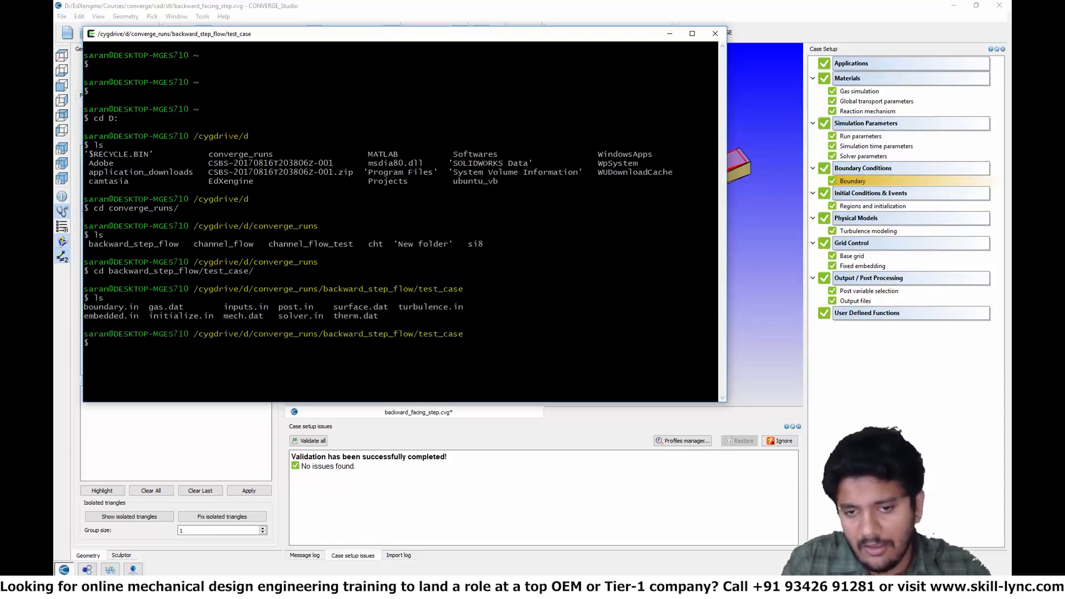
# Run the case on four processes with mpiexec.exe -n 4 converge-2.3.25-msmpi-win-64.exe.
pyautogui.write('conve')
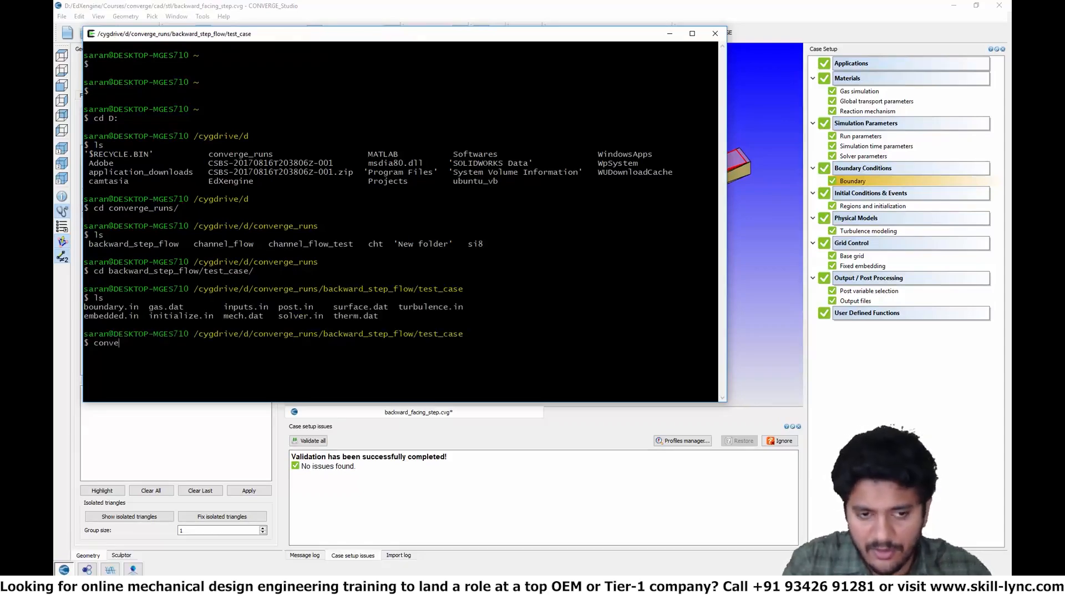
pyautogui.press('Tab')
pyautogui.press('Tab')
pyautogui.press('Tab')
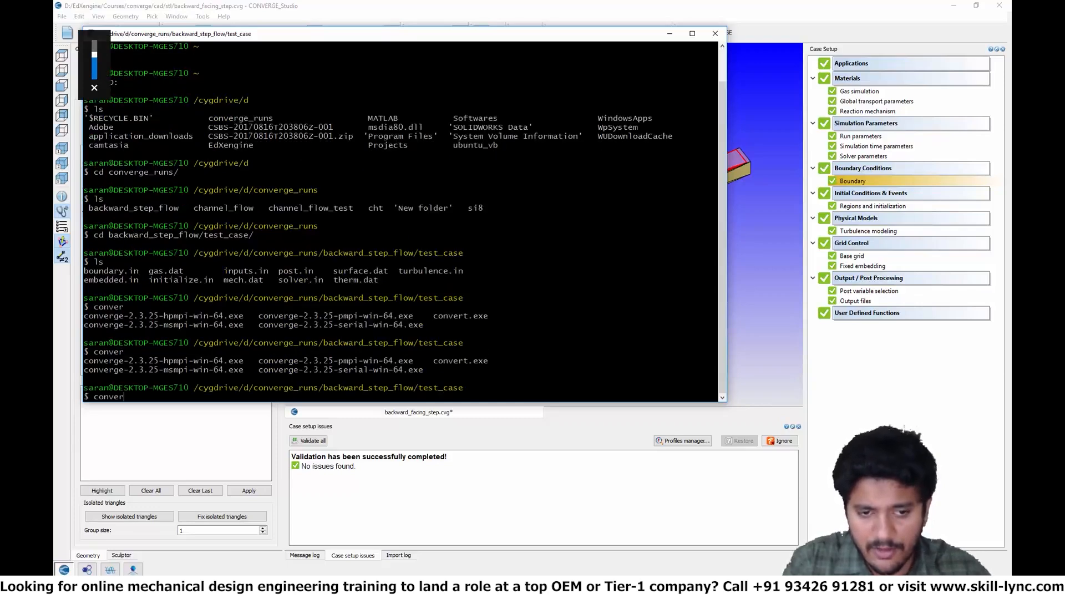
pyautogui.write('g')
pyautogui.press('Tab')
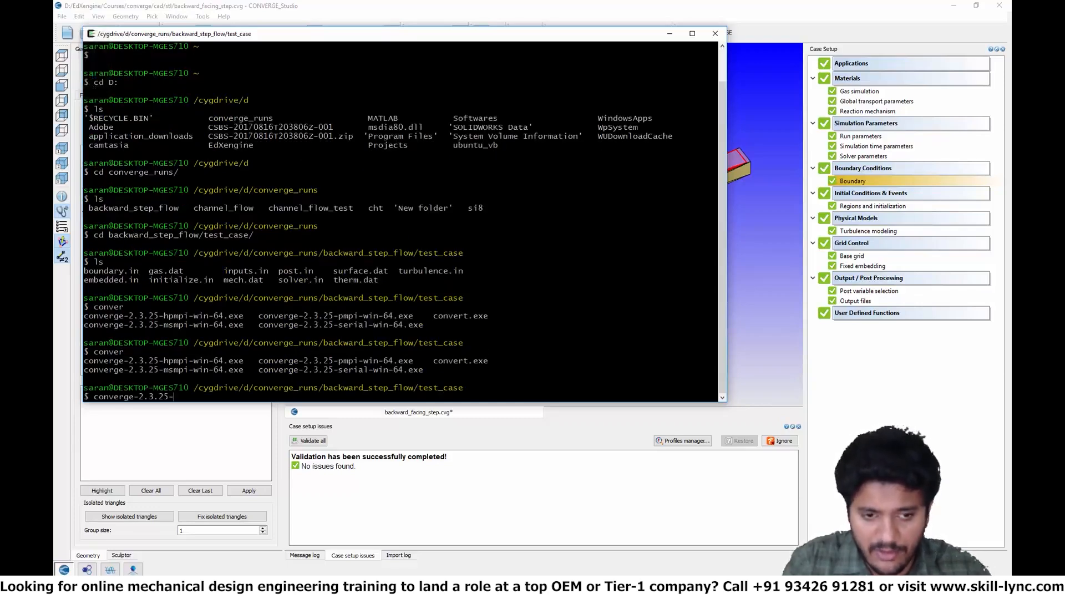
pyautogui.write('ms')
pyautogui.press('Tab')
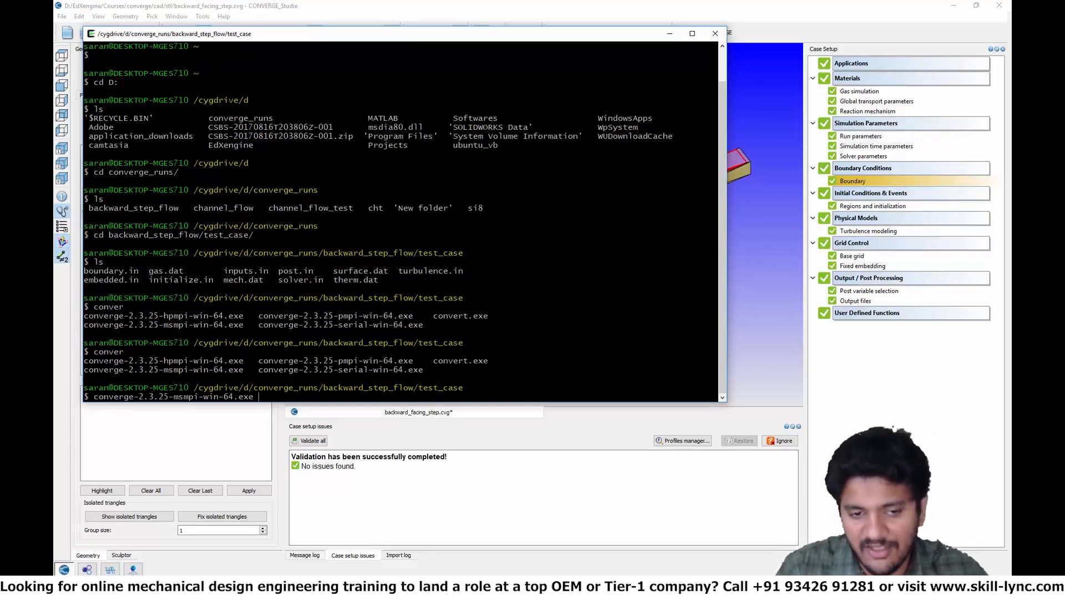
pyautogui.moveTo(93, 360); pyautogui.dragTo(228, 361)
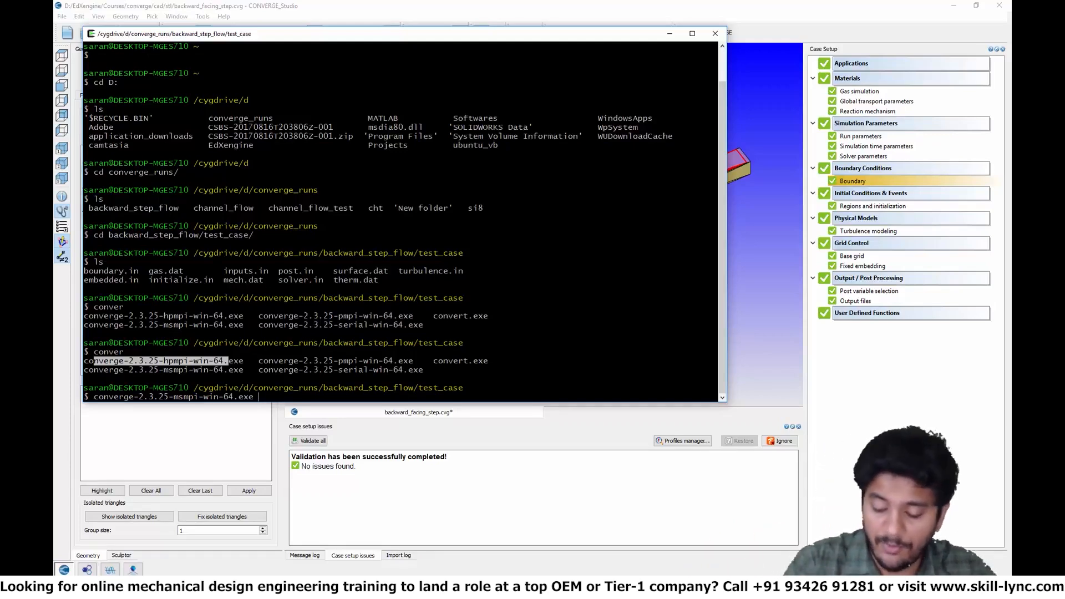
pyautogui.press('Home')
pyautogui.write('mpiexec.exe')
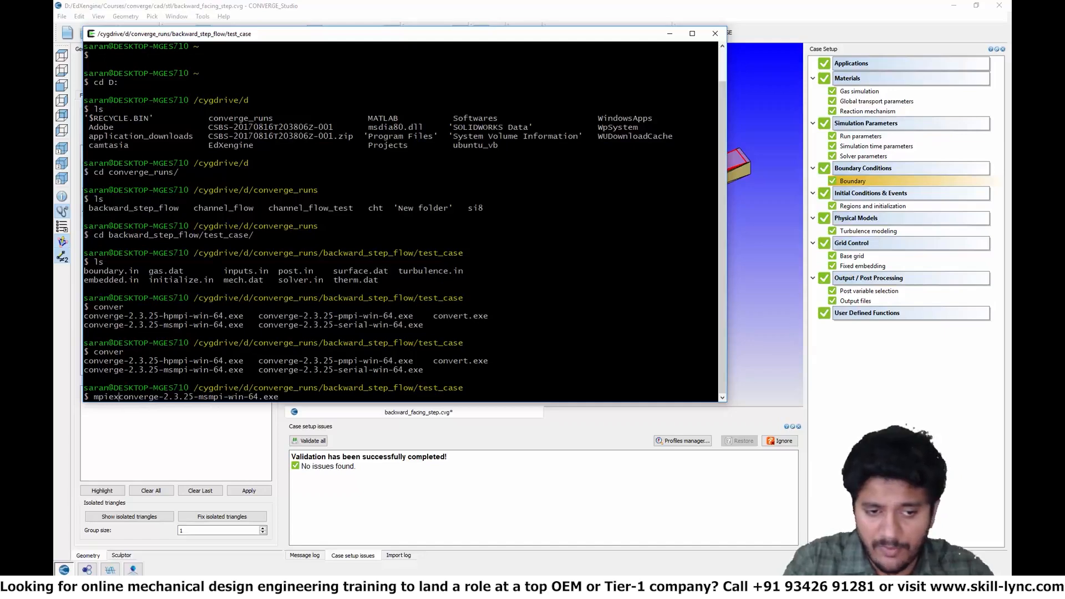
pyautogui.write(' -n 4')
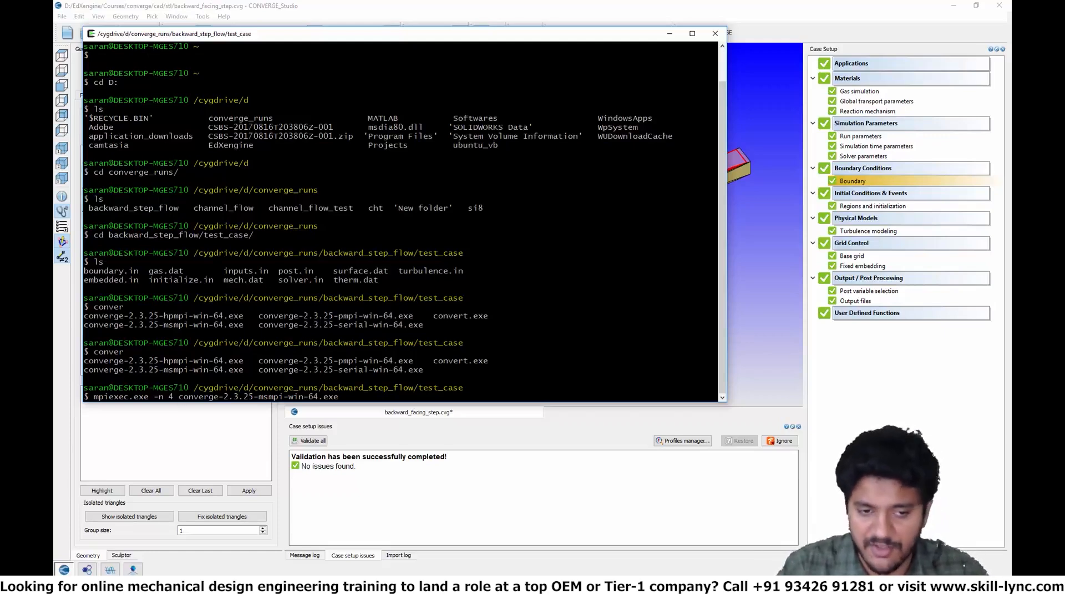
pyautogui.press('Return')
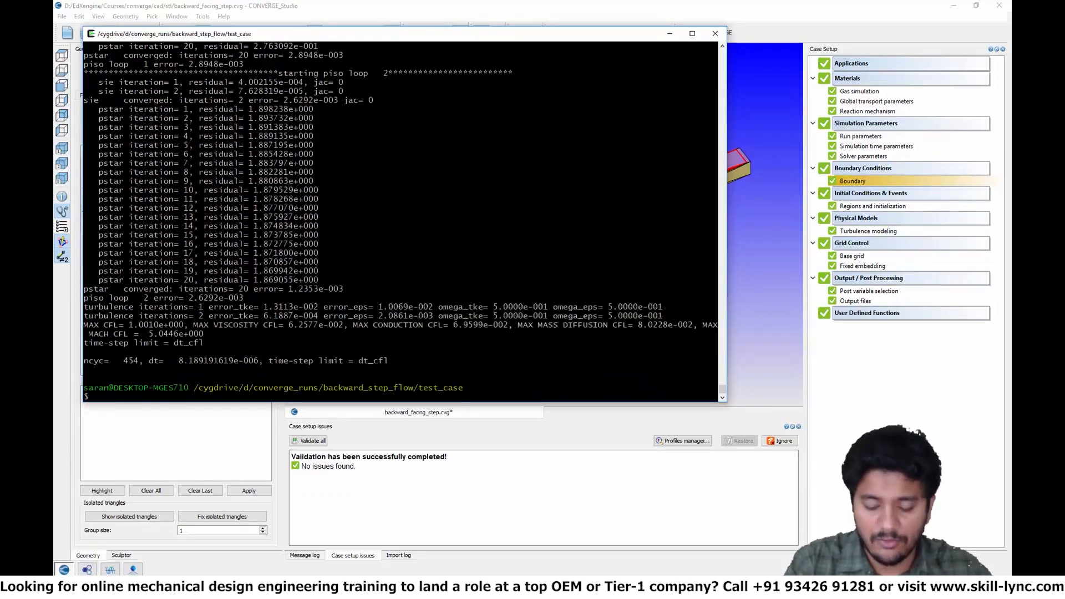
# Open inputs.in in vi and turn off line wrapping.
pyautogui.write('vi inputs.in')
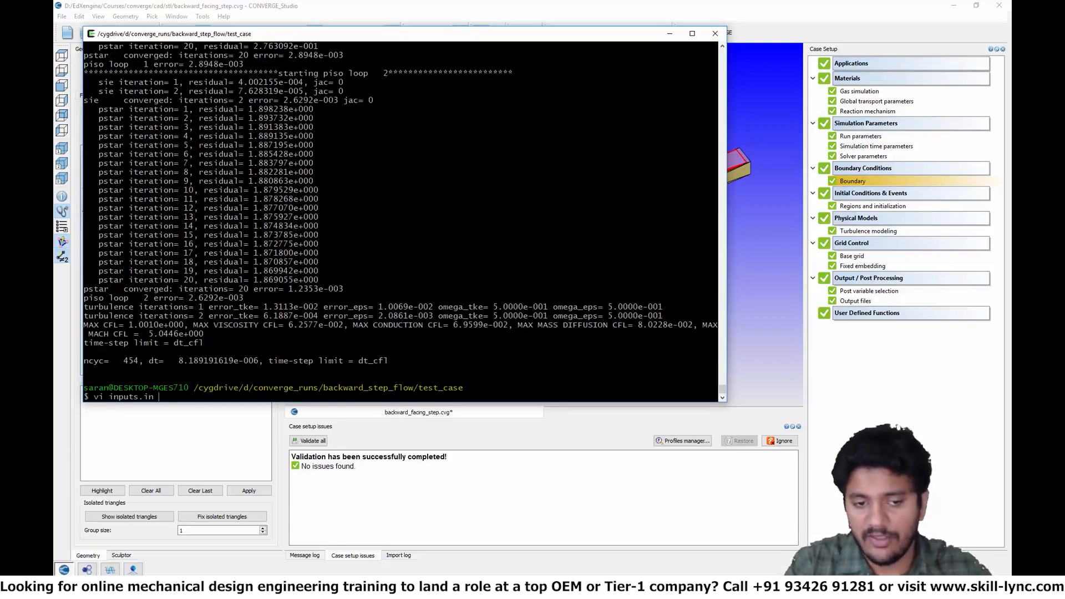
pyautogui.press('Return')
pyautogui.write(':set nowrap')
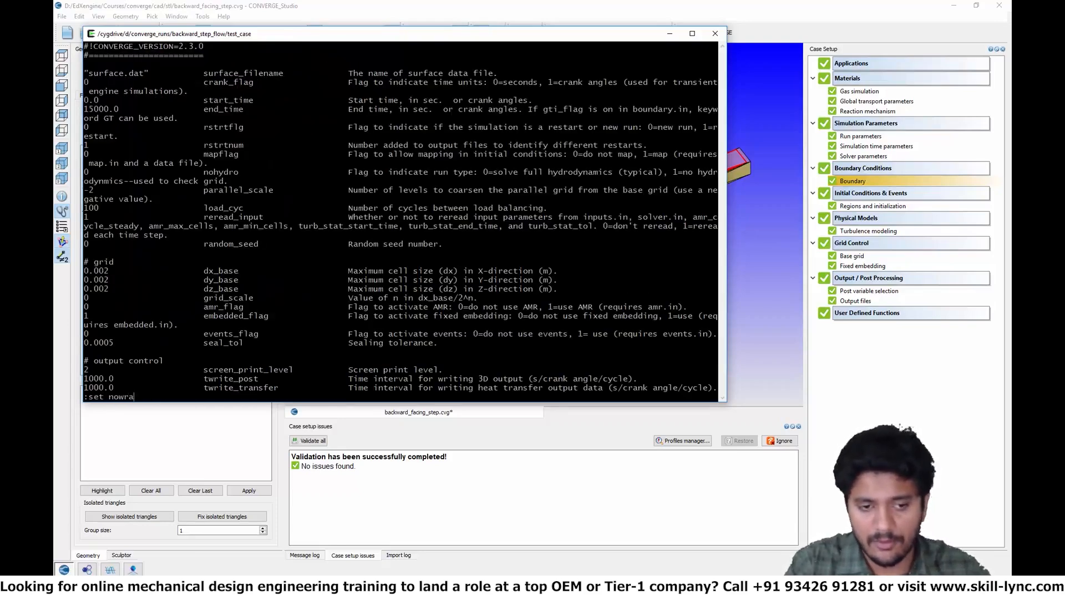
pyautogui.press('Return')
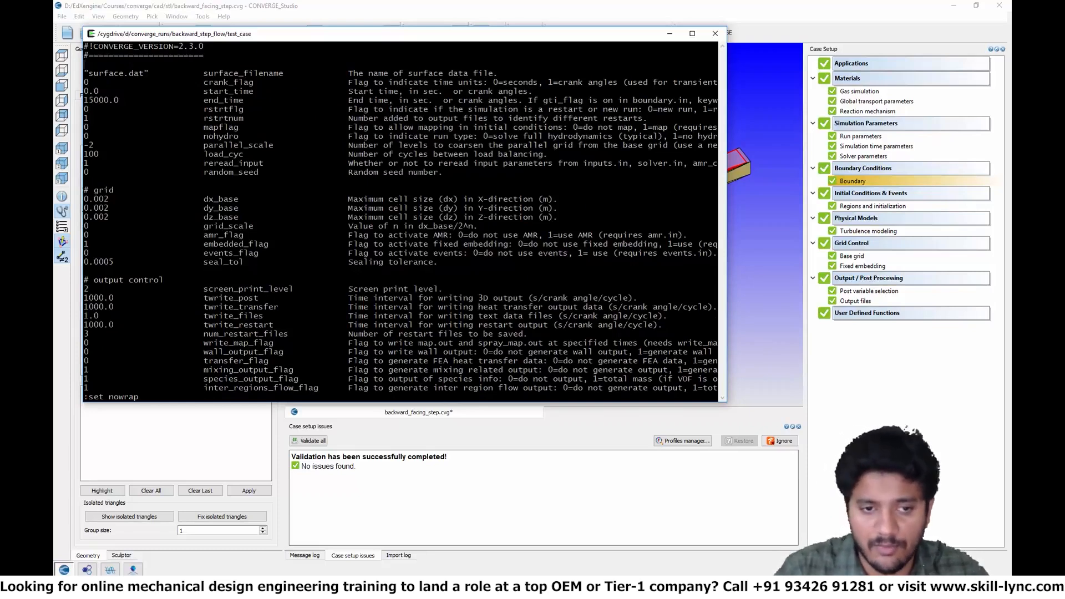
# Set screen_print_level to 0 in inputs.in, then save the file and exit vi.
pyautogui.write('/s')
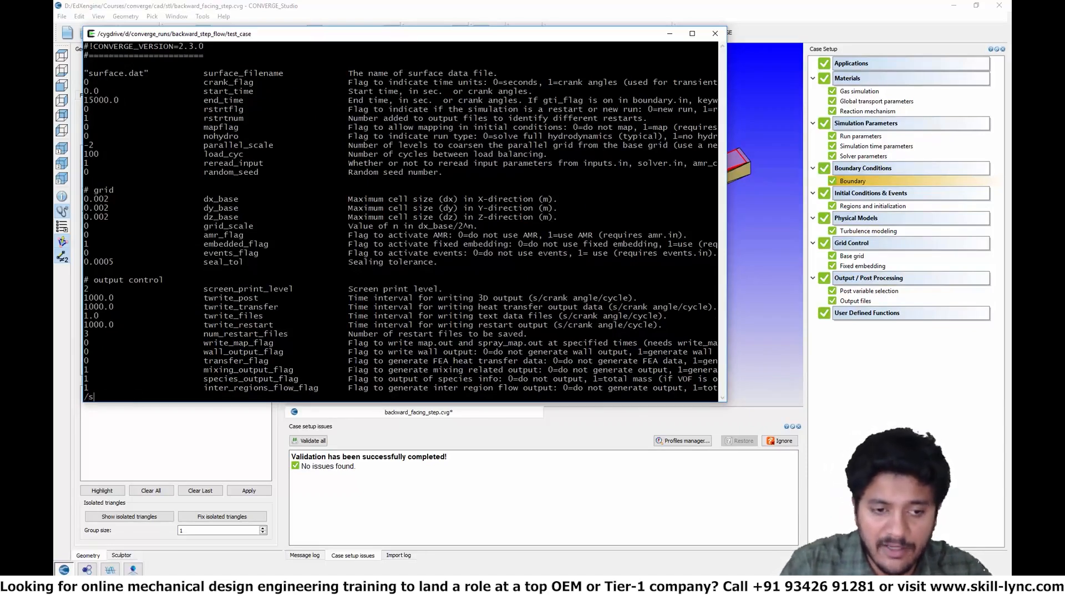
pyautogui.write('creen_print')
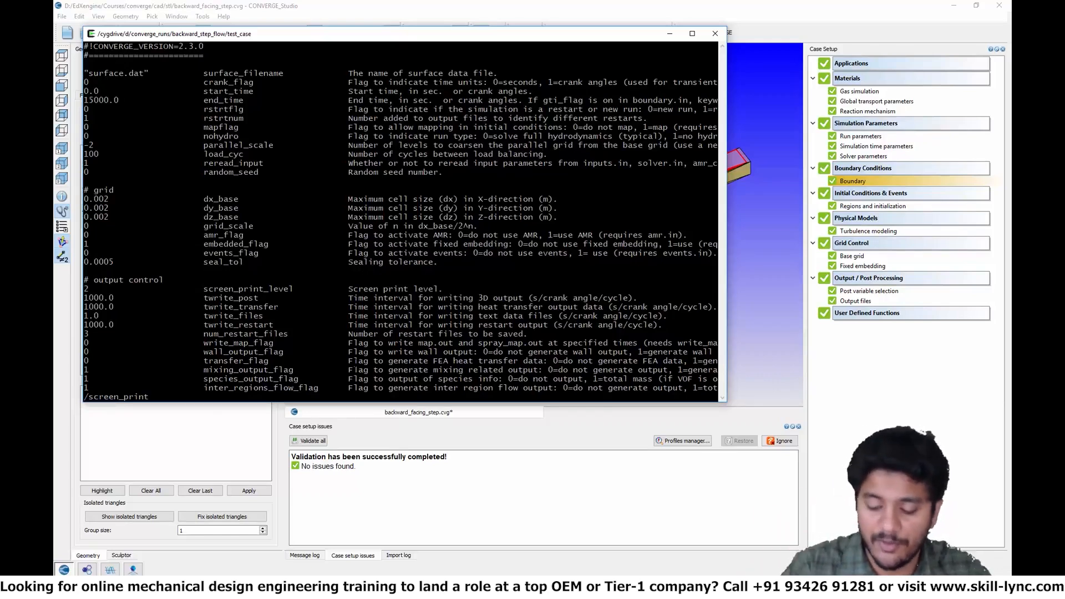
pyautogui.write('xi0')
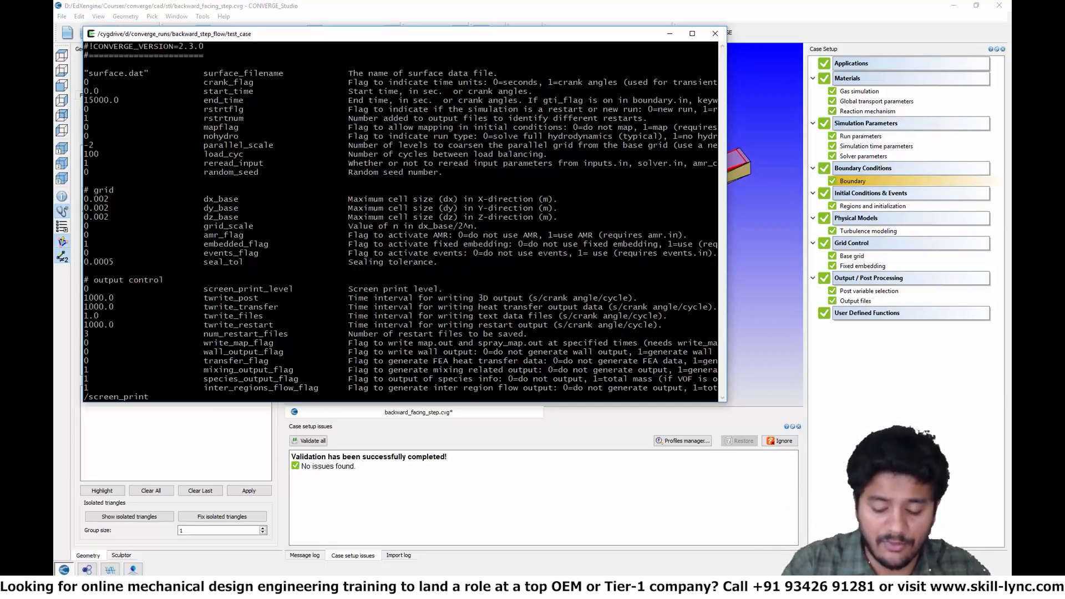
pyautogui.press('Escape')
pyautogui.write(':wq')
pyautogui.press('Return')
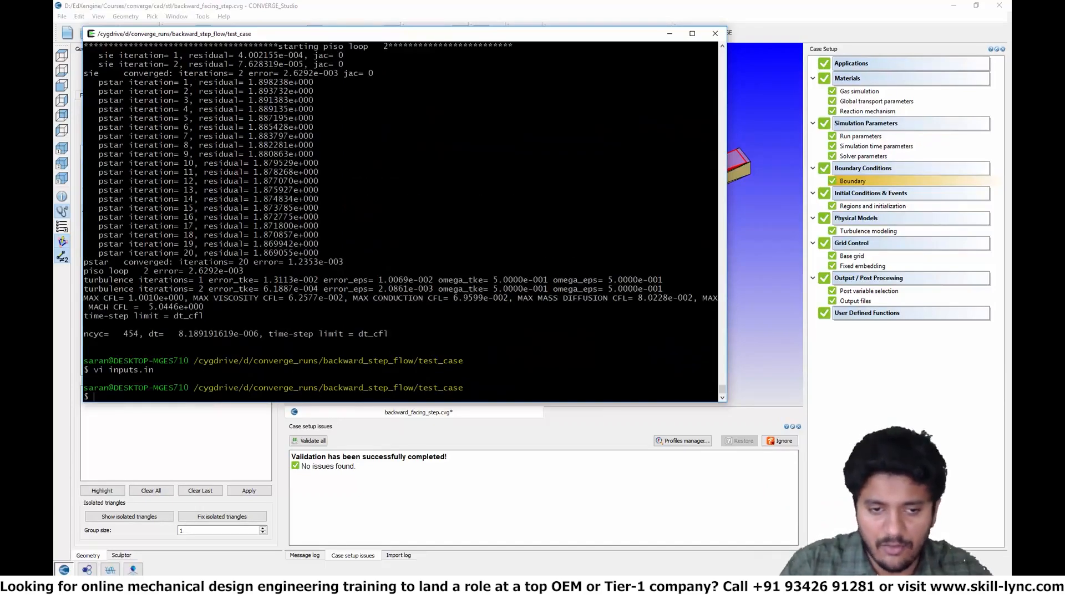
# Rerun the case on four processes with mpiexec.exe -n 4 converge-2.3.25-msmpi-win-64.exe.
pyautogui.press('Up')
pyautogui.press('Up')
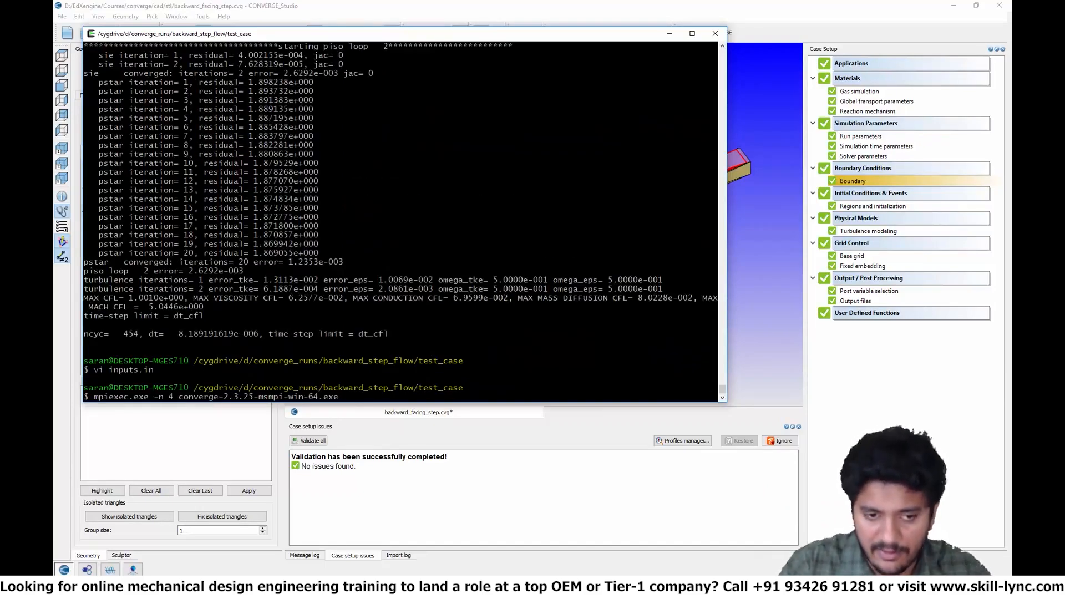
pyautogui.press('Return')
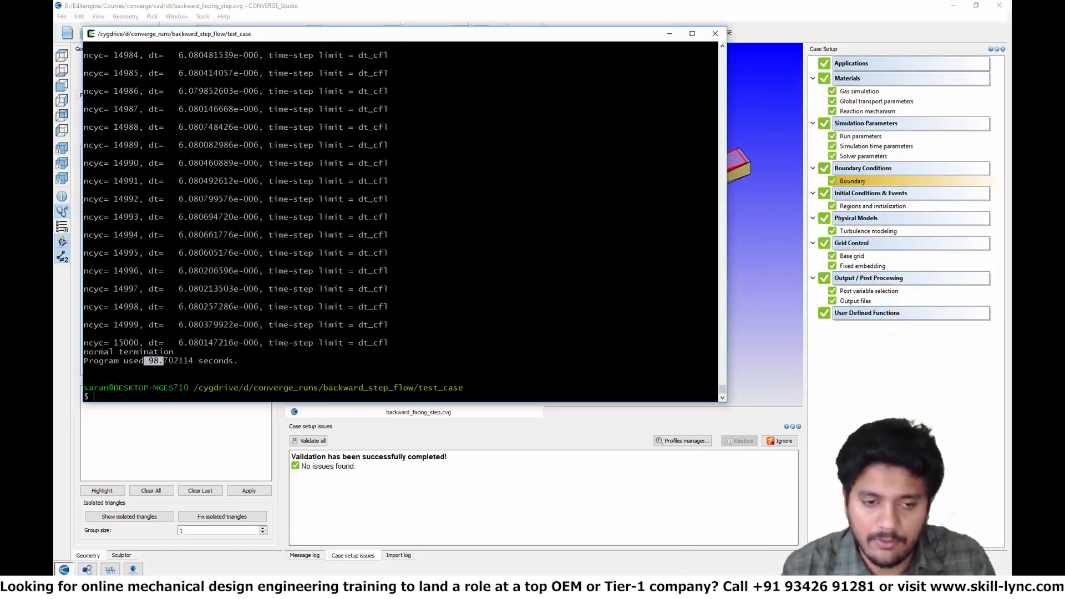
# Change to the output/ folder and list the post-processing .out files written by the run.
pyautogui.write('cd output/')
pyautogui.press('Return')
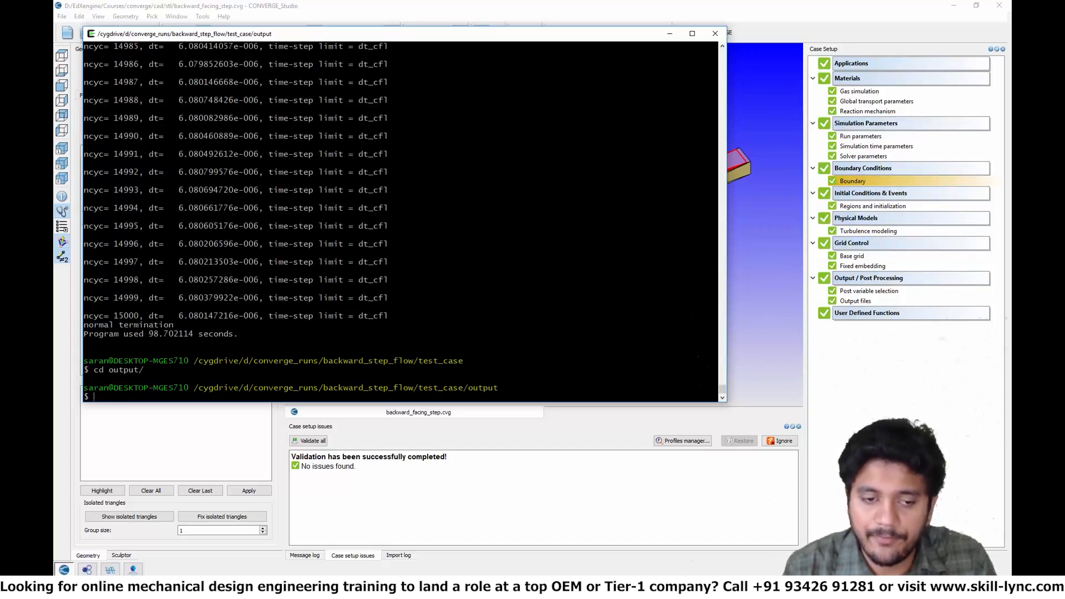
pyautogui.write('ls')
pyautogui.press('Return')
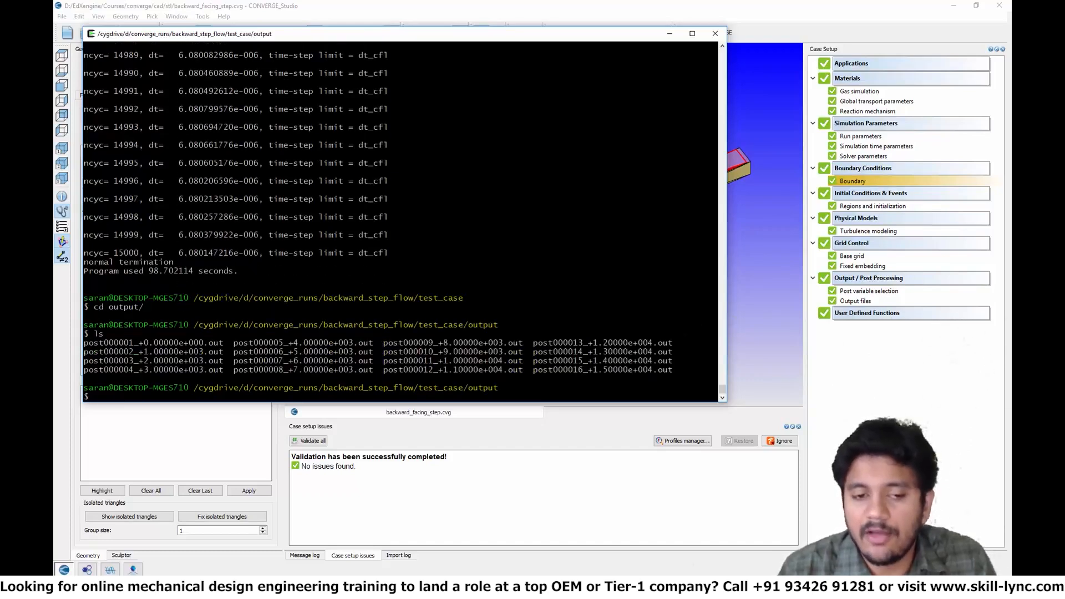
pyautogui.doubleClick(107, 342)
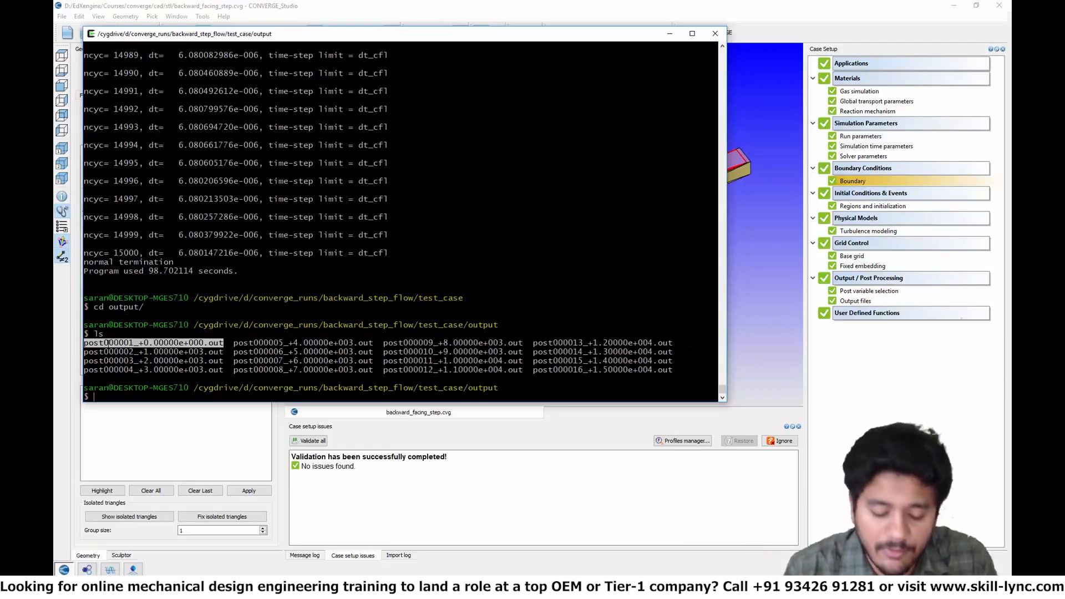
# Go back up to the test_case folder and list all the files the run produced.
pyautogui.write('cd ..')
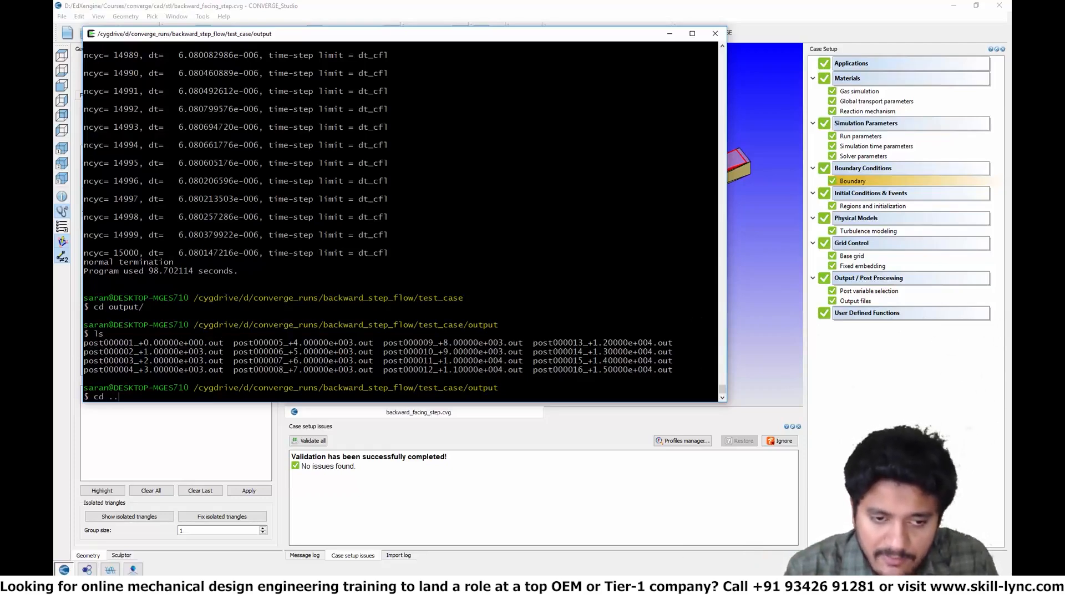
pyautogui.press('Return')
pyautogui.write('ls')
pyautogui.press('Return')
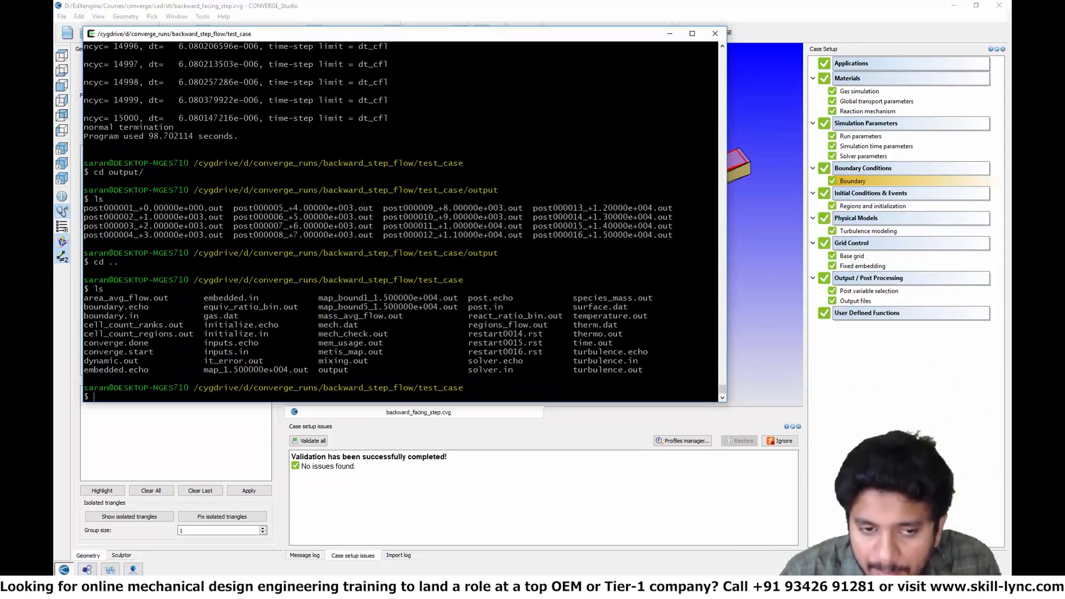
pyautogui.moveTo(93, 297); pyautogui.dragTo(712, 370)
pyautogui.click(705, 366)
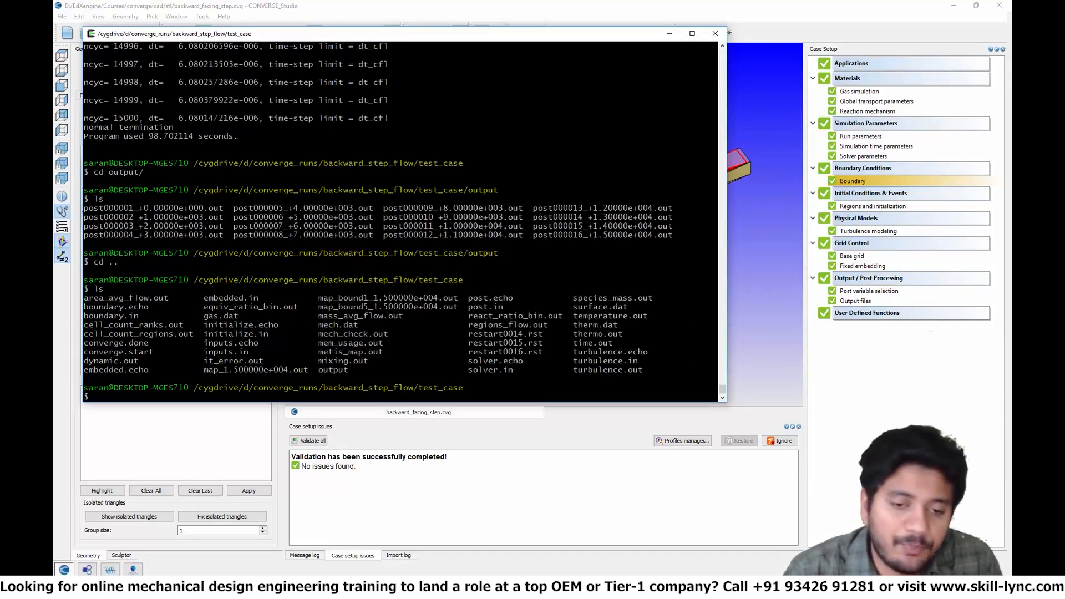
# Switch to the line plotting module of CONVERGE Studio and start choosing the plotting directory, browsing from This PC.
pyautogui.click(332, 502)
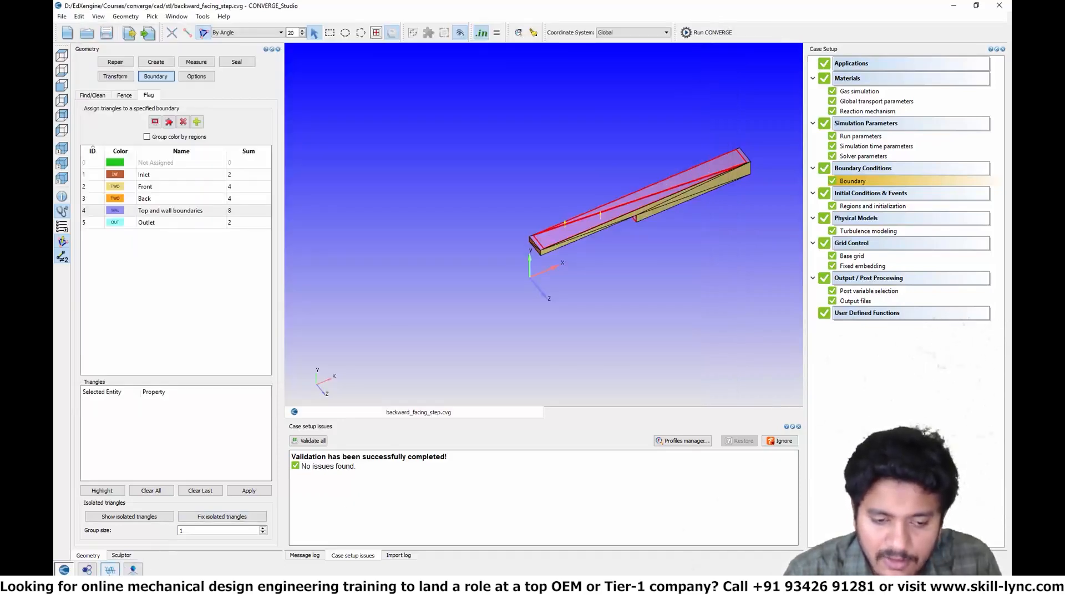
pyautogui.click(110, 570)
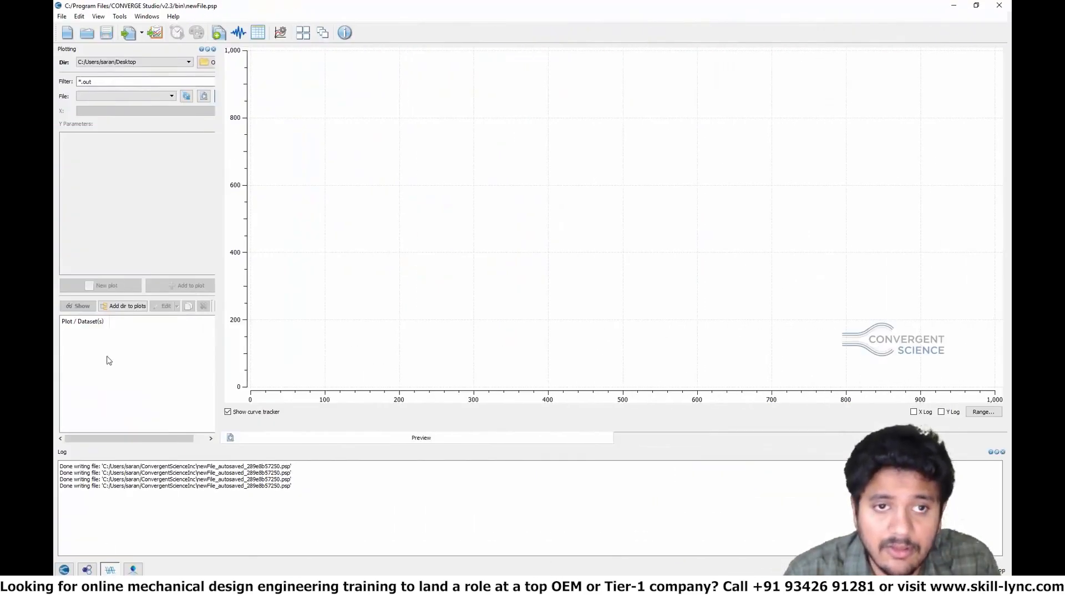
pyautogui.click(204, 61)
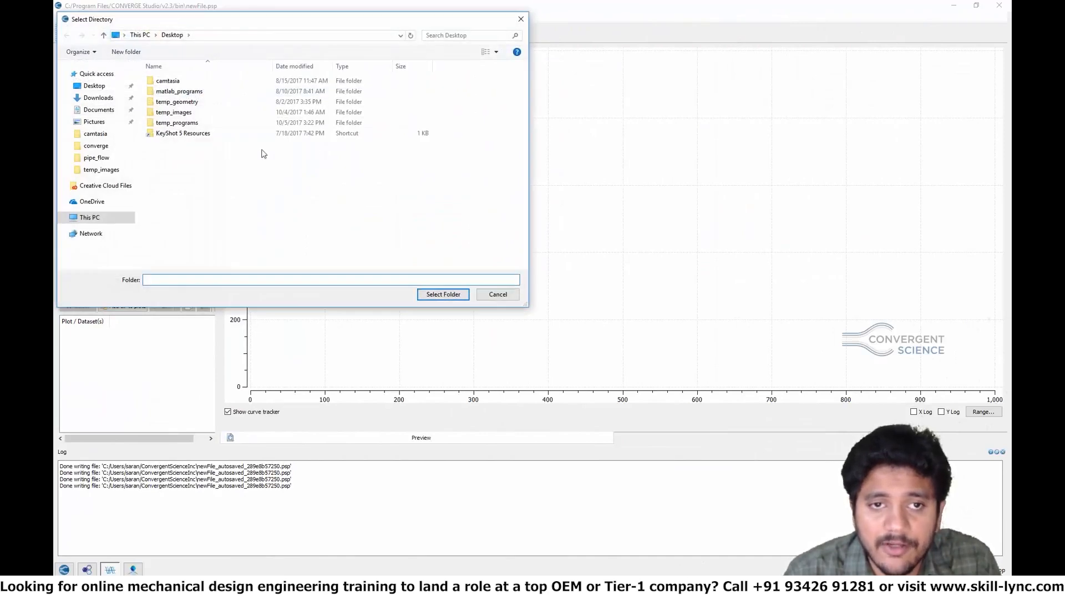
pyautogui.click(83, 218)
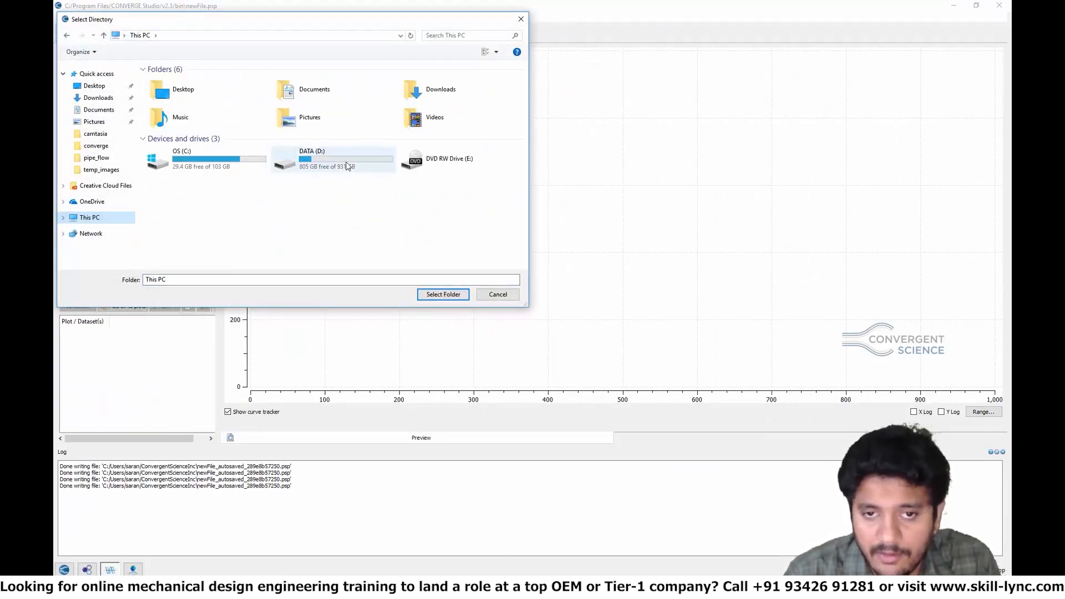
# Load D:\converge_runs\backward_step_flow\test_case as the plotting directory and widen the plotting pane to show its full fields.
pyautogui.doubleClick(345, 165)
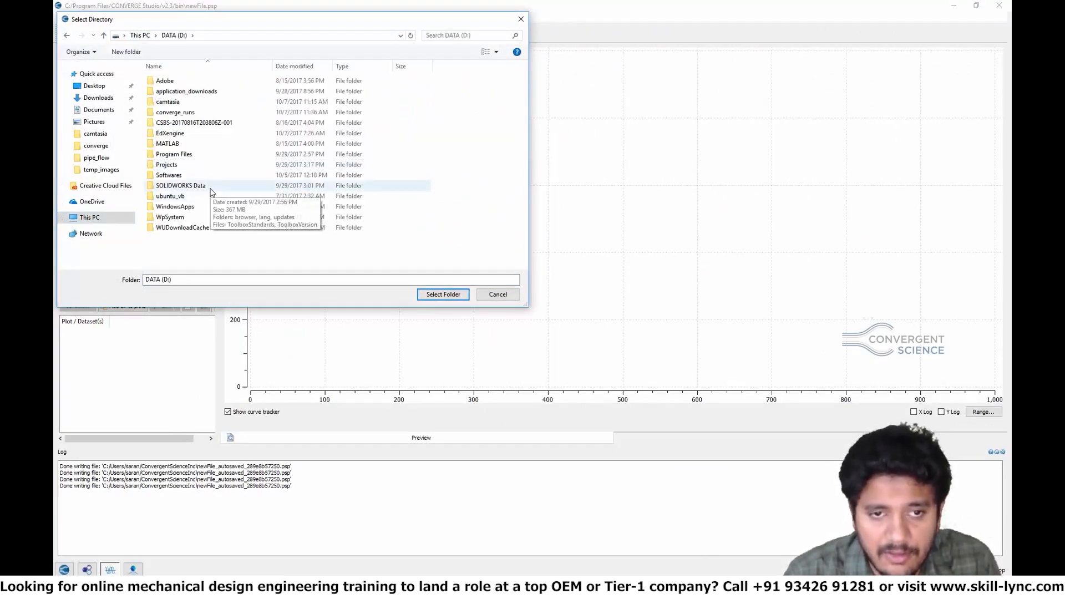
pyautogui.doubleClick(191, 112)
pyautogui.doubleClick(182, 80)
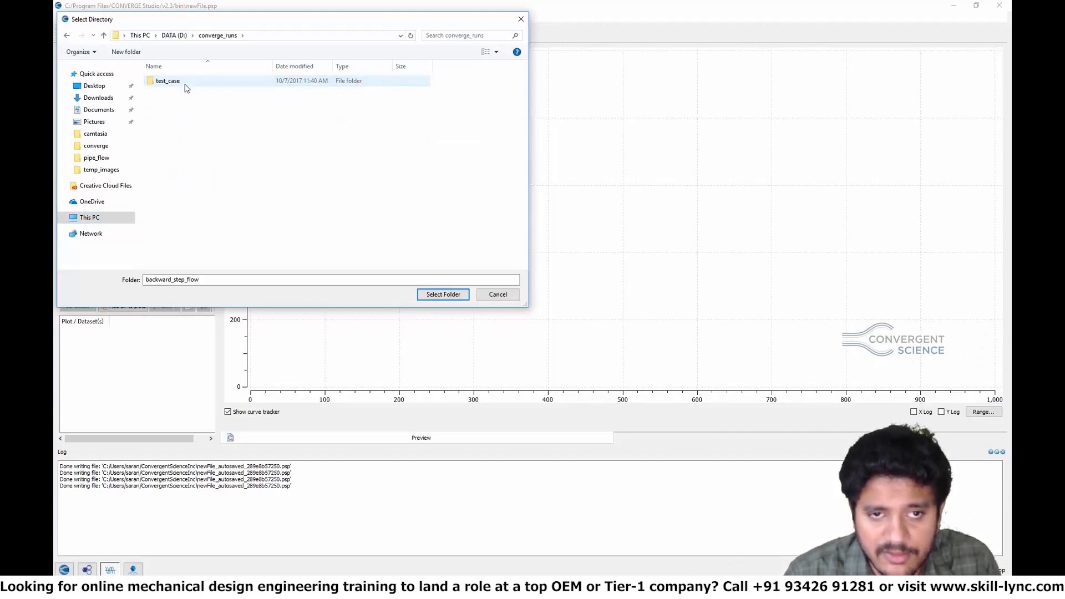
pyautogui.doubleClick(166, 81)
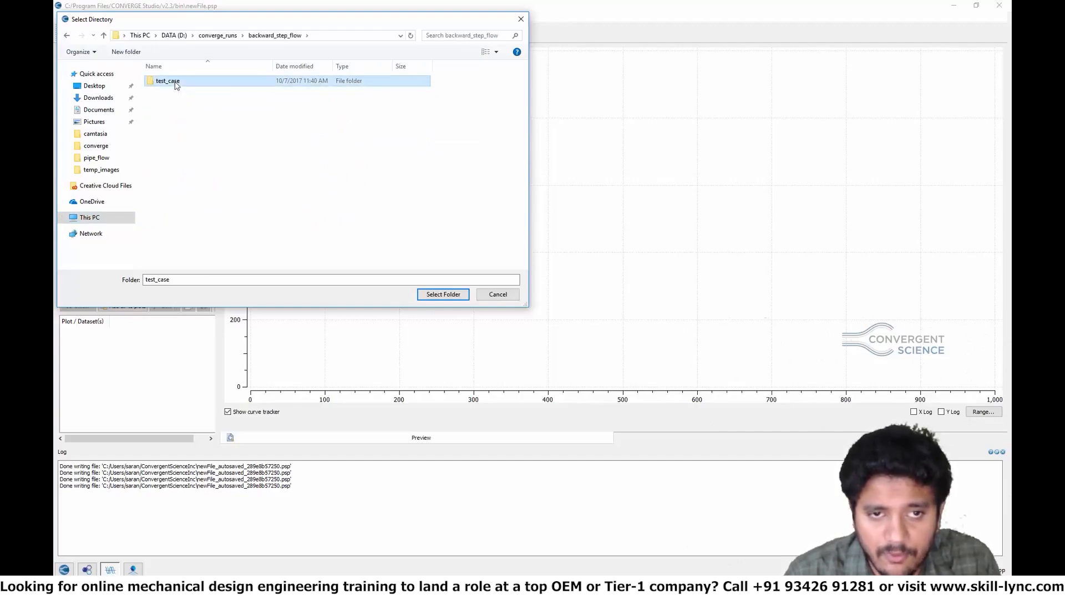
pyautogui.click(440, 294)
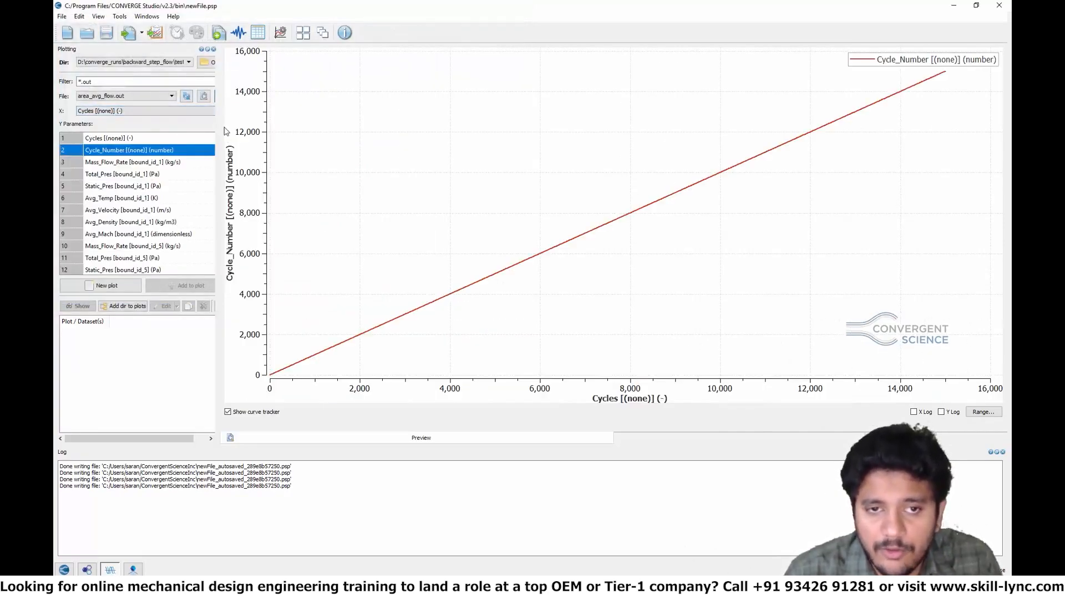
pyautogui.moveTo(219, 169); pyautogui.dragTo(276, 177)
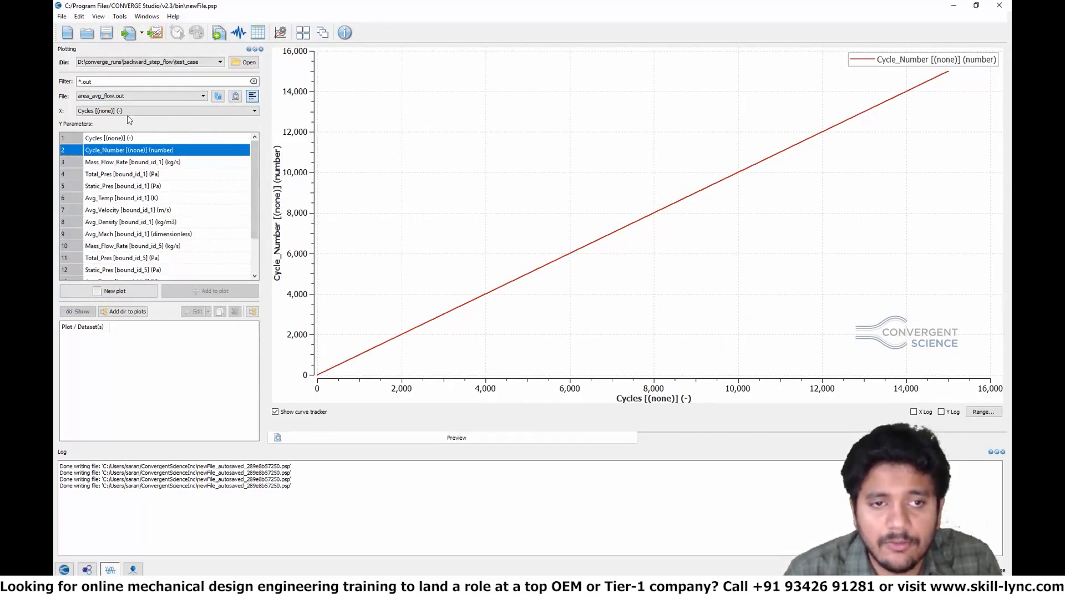
# Filter the output files by "mas" and choose mass_avg_flow.out as the file to plot.
pyautogui.moveTo(117, 81); pyautogui.dragTo(55, 81)
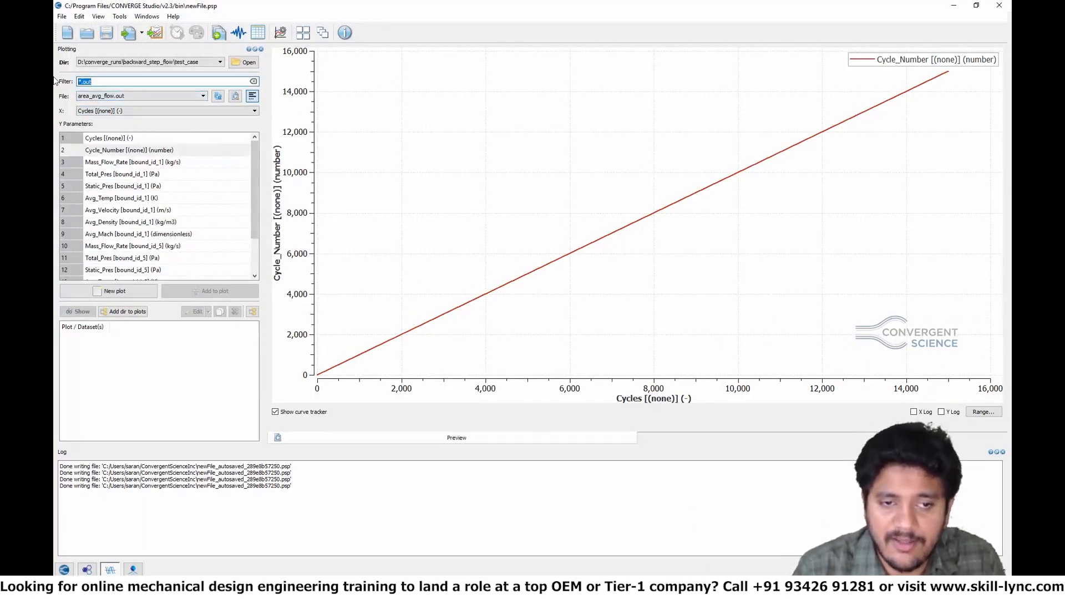
pyautogui.write('mas')
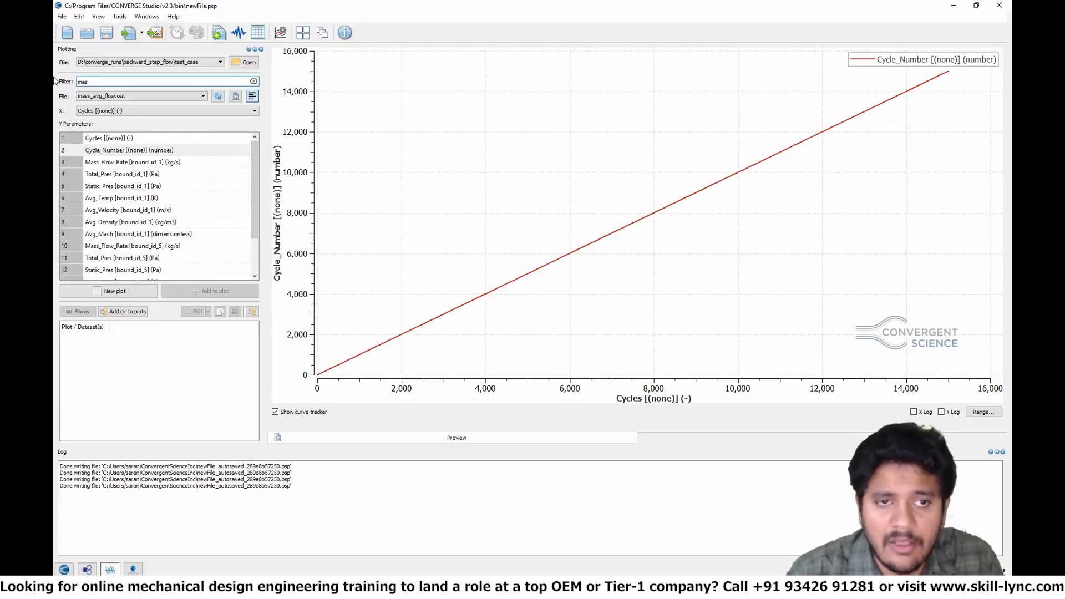
pyautogui.click(94, 97)
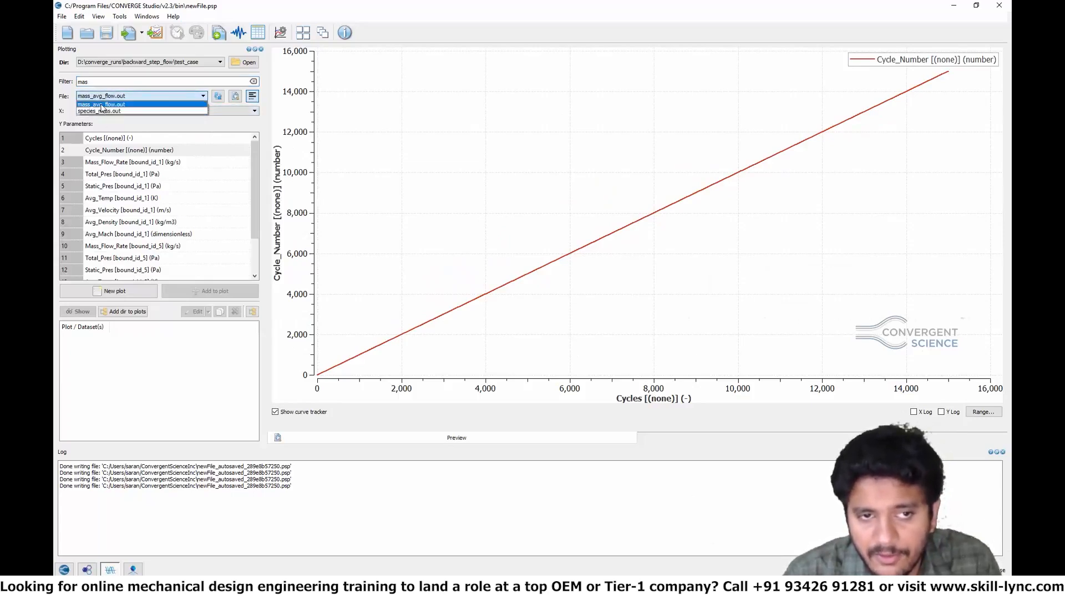
pyautogui.click(93, 105)
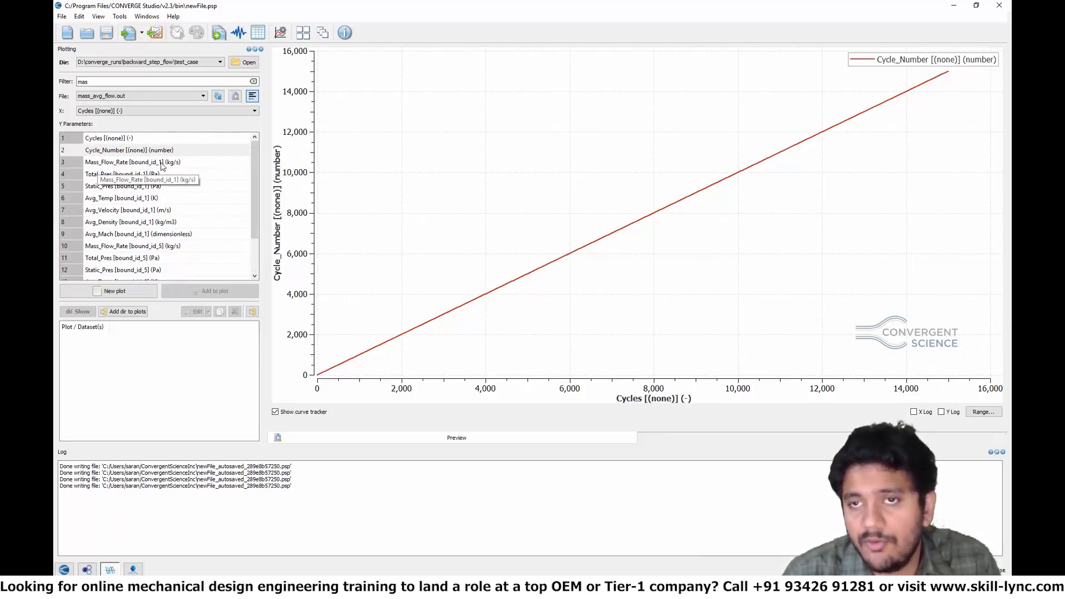
# Check which boundary IDs belong to the inlet and outlet in the case geometry, and return to the plotting module.
pyautogui.click(516, 587)
pyautogui.click(515, 587)
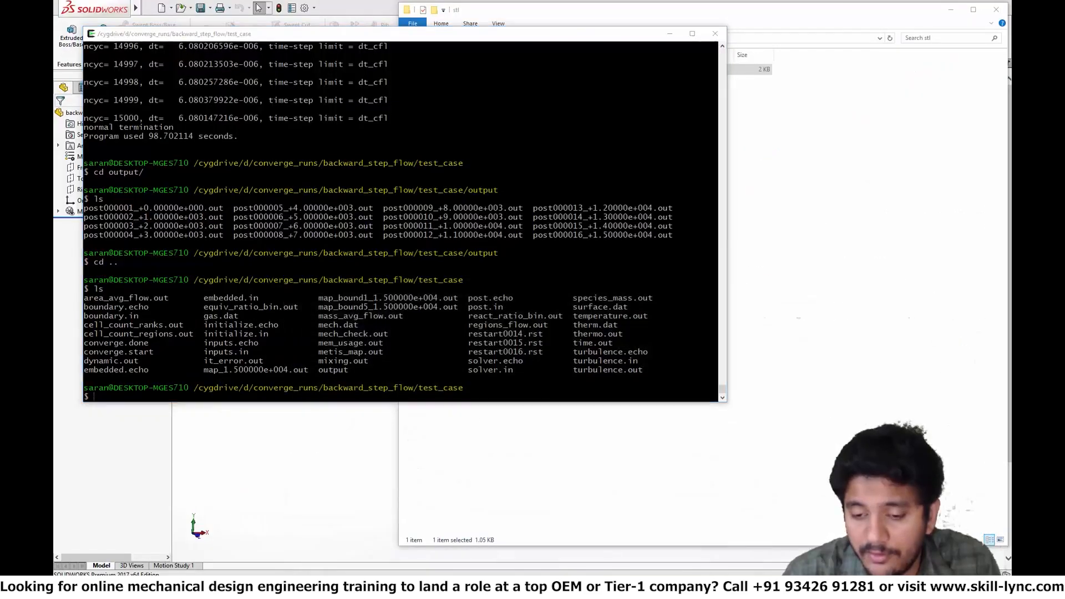
pyautogui.click(64, 570)
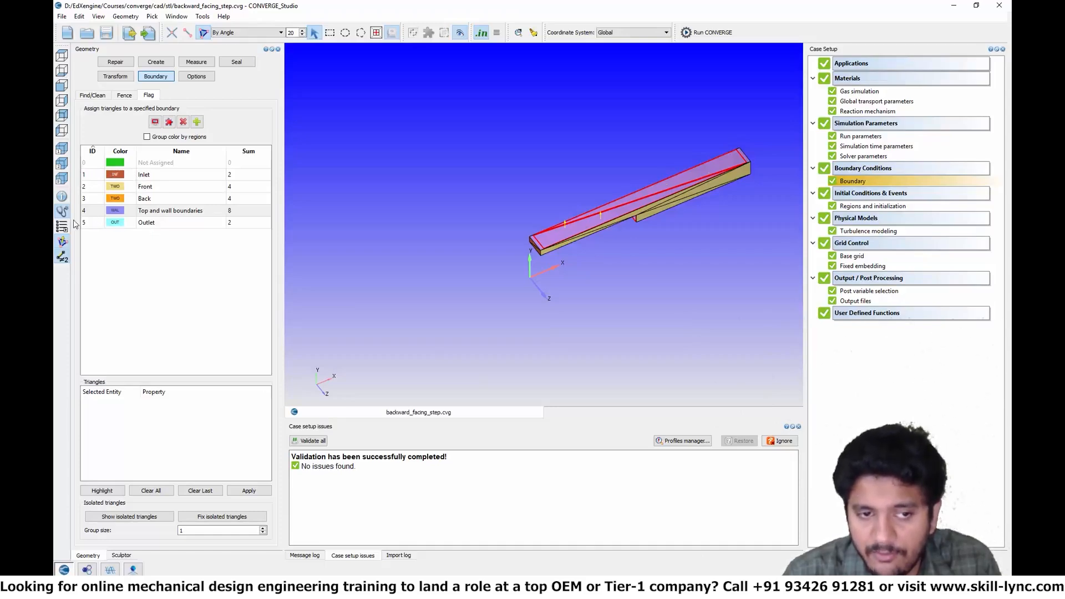
pyautogui.click(110, 570)
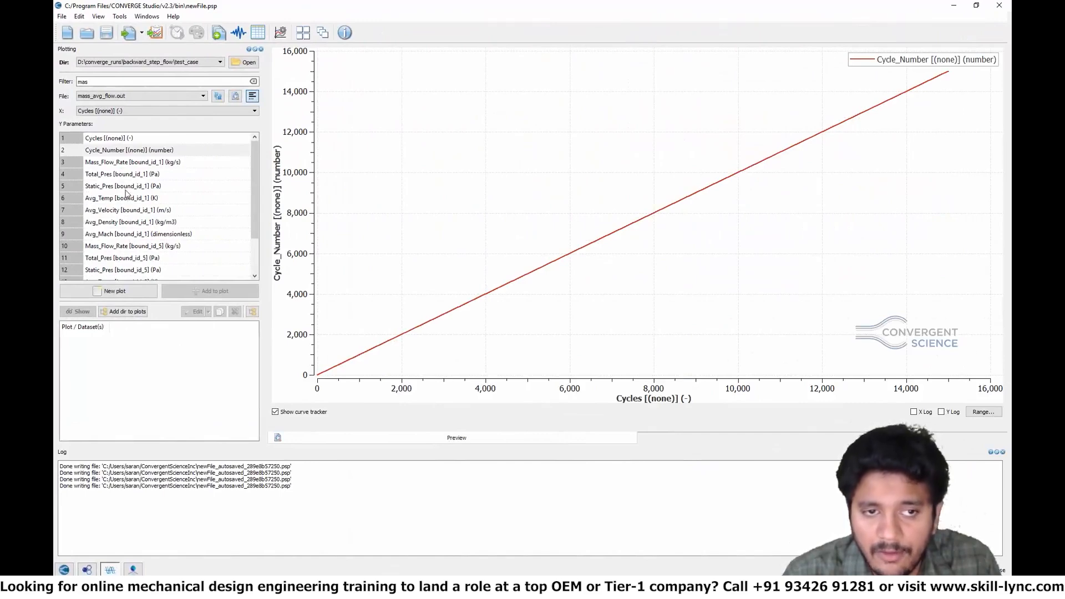
# Plot the mass flow rate of boundary 1 against cycles.
pyautogui.click(165, 165)
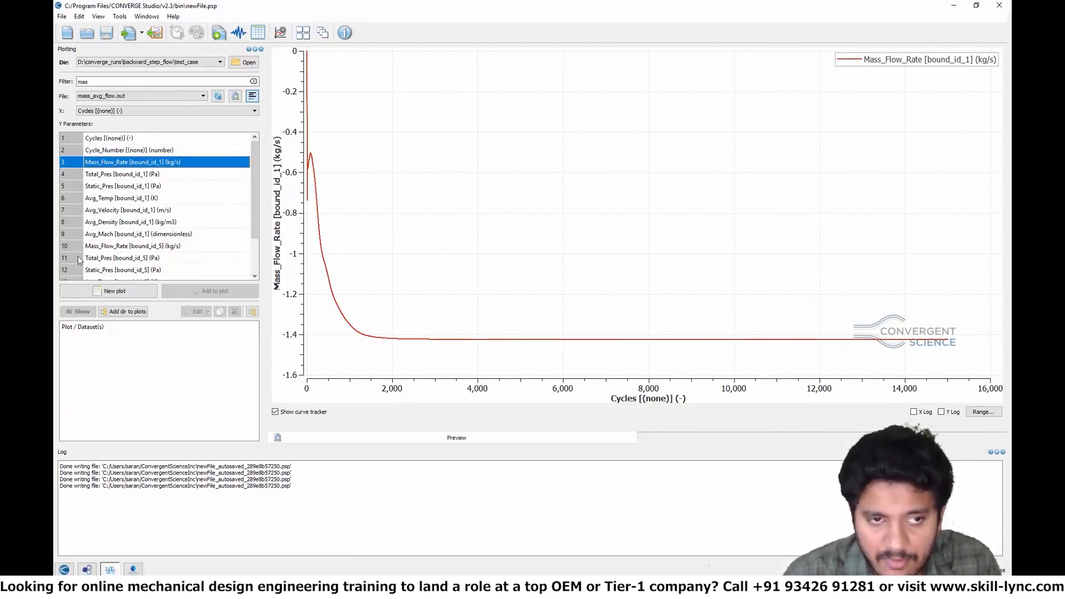
pyautogui.click(164, 247)
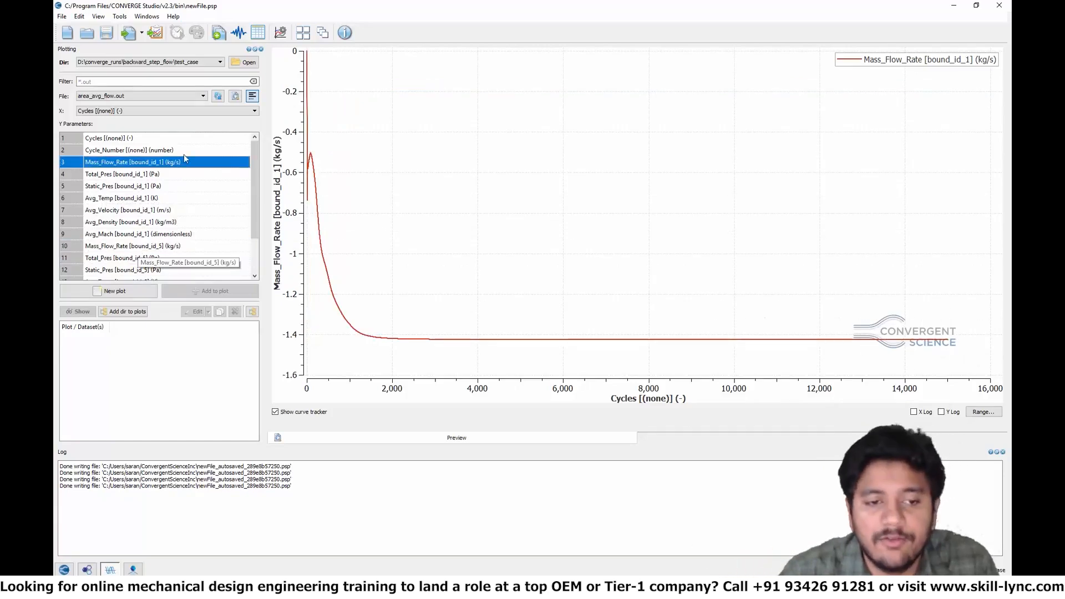
# Load cell_count_ranks.out and examine the cell count curves for Rank0 to Rank3 and Total_Cells.
pyautogui.click(110, 98)
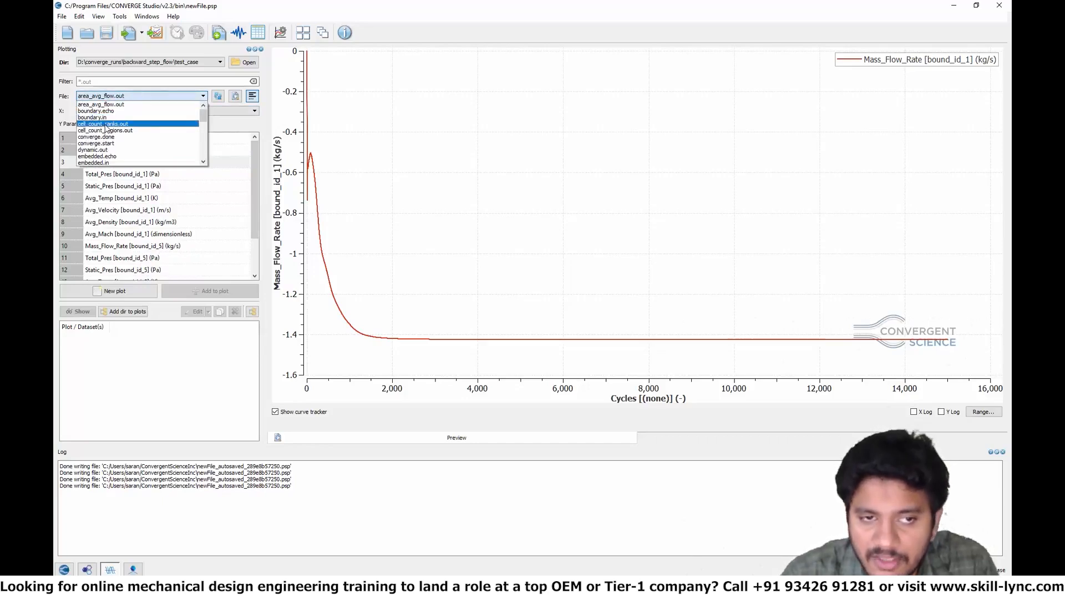
pyautogui.click(105, 125)
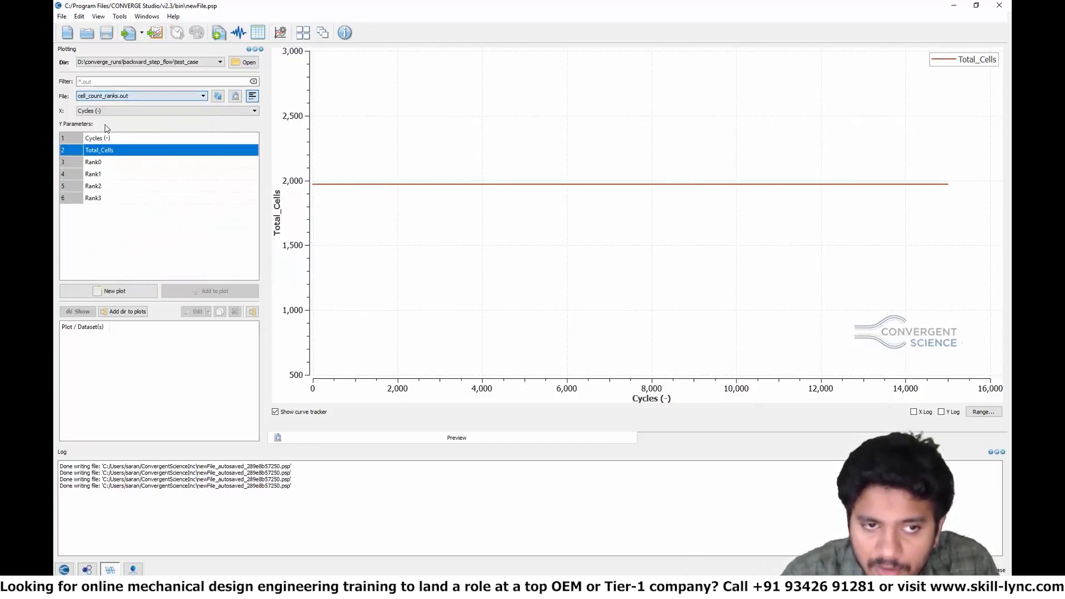
pyautogui.click(104, 162)
pyautogui.click(104, 176)
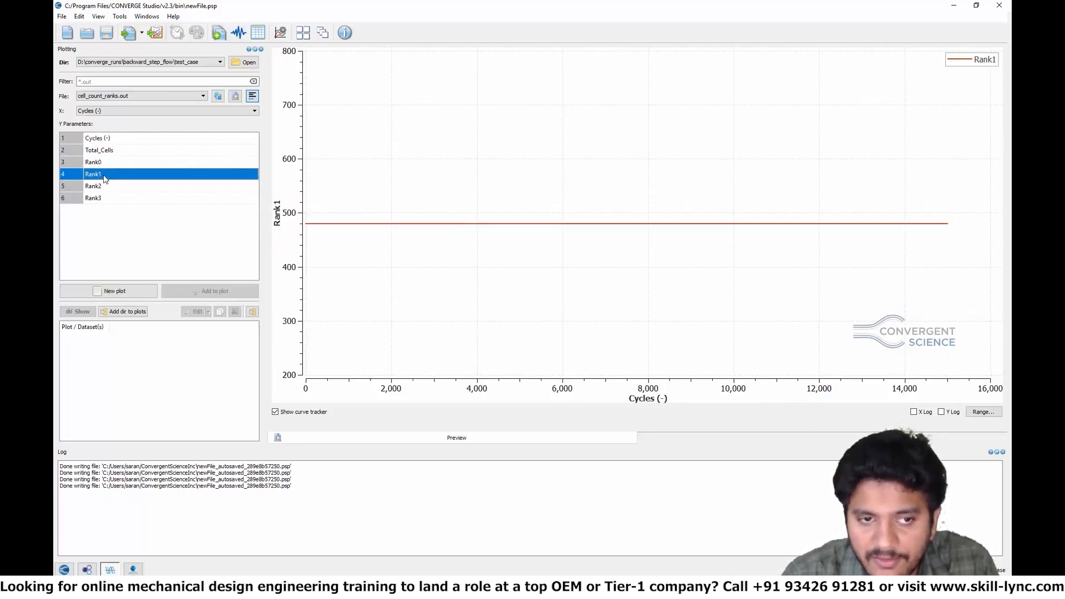
pyautogui.click(105, 187)
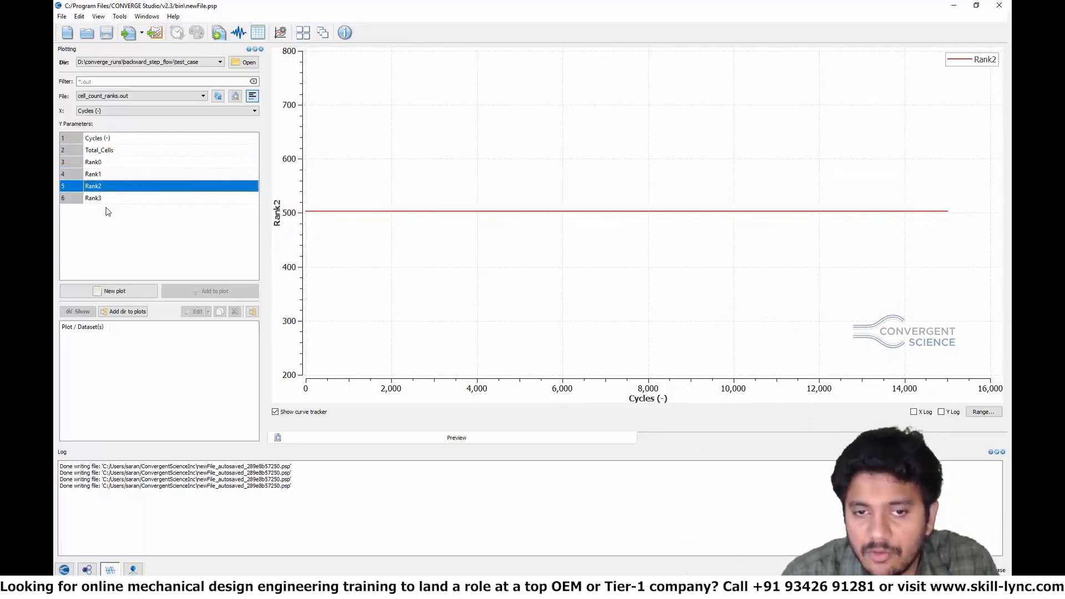
pyautogui.click(107, 211)
pyautogui.click(105, 199)
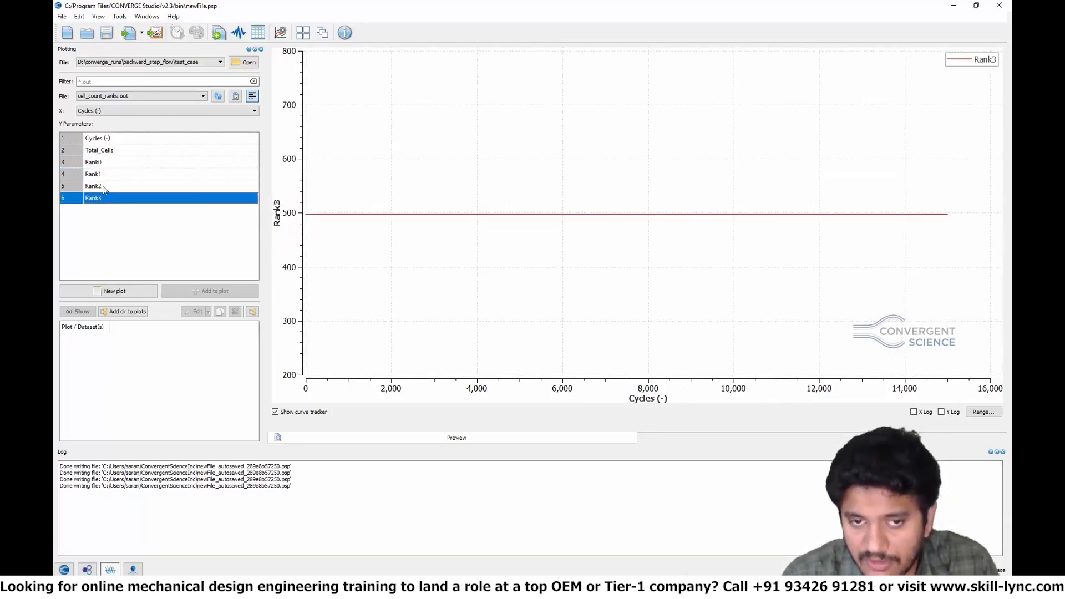
pyautogui.click(104, 187)
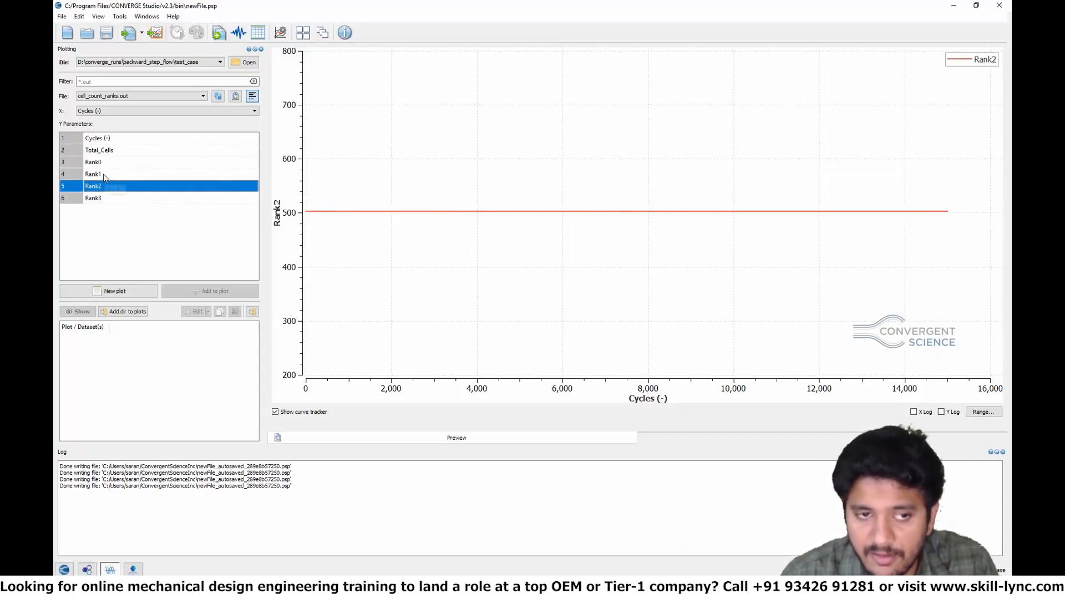
pyautogui.click(103, 174)
pyautogui.click(103, 164)
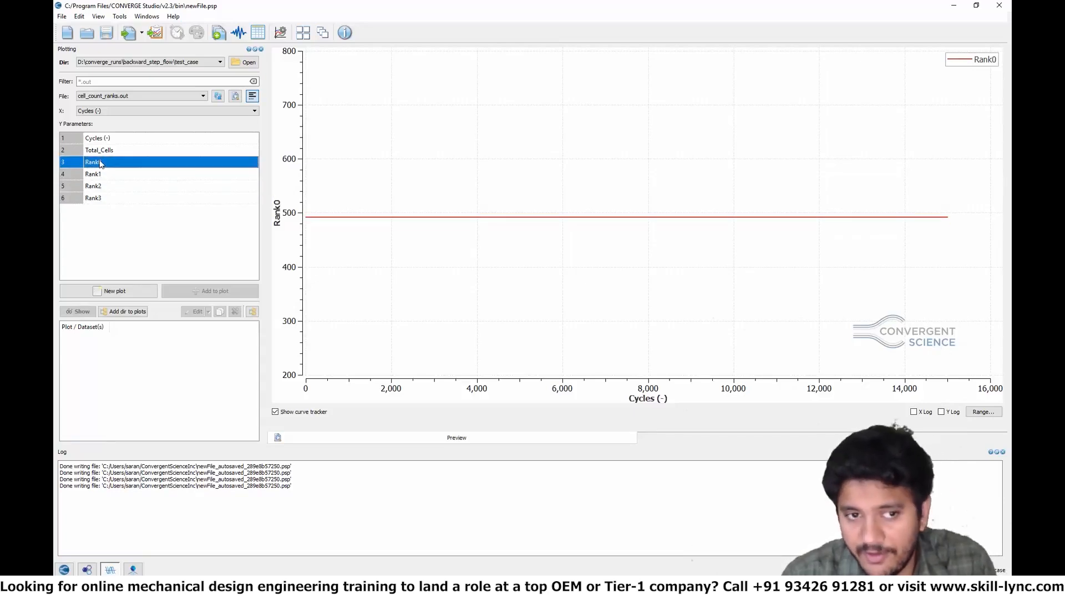
pyautogui.click(109, 154)
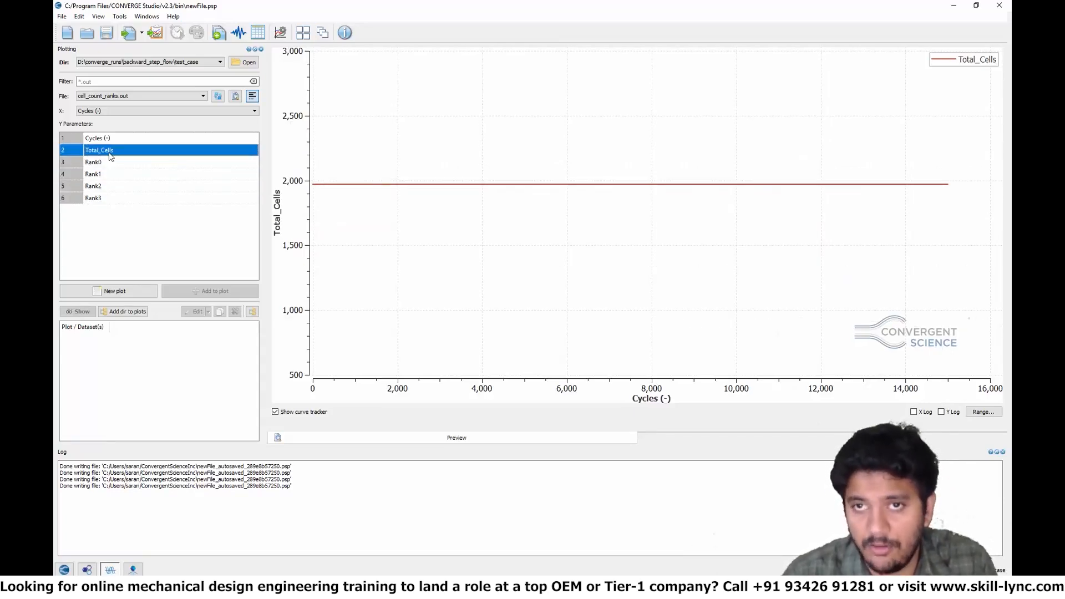
# In the Post Convert module, name the case test and set the directory to D:/converge_runs/backward_step_flow/test_case/output.
pyautogui.click(134, 570)
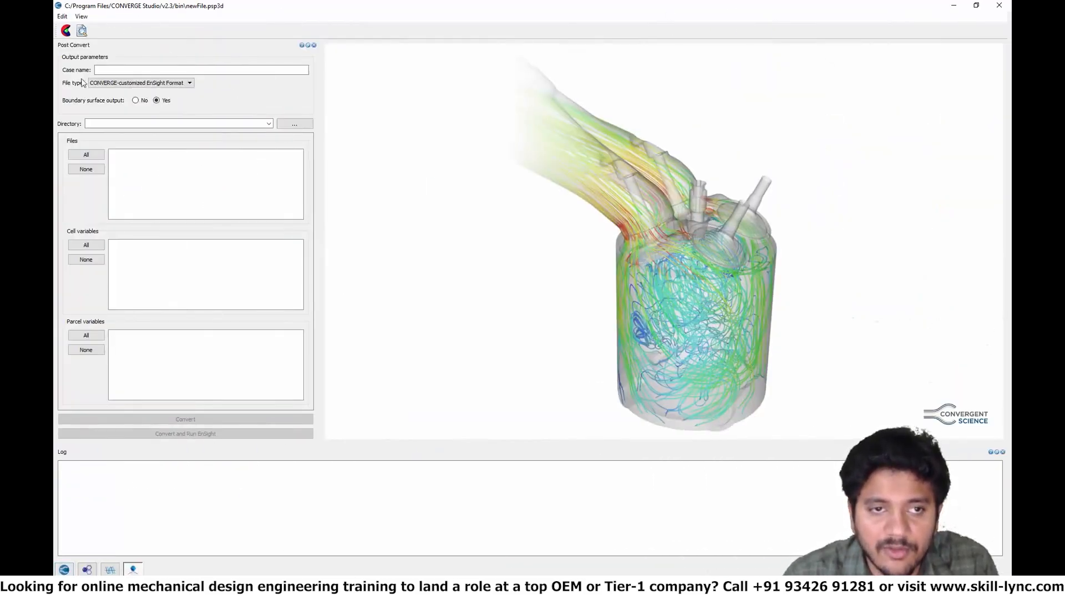
pyautogui.click(113, 70)
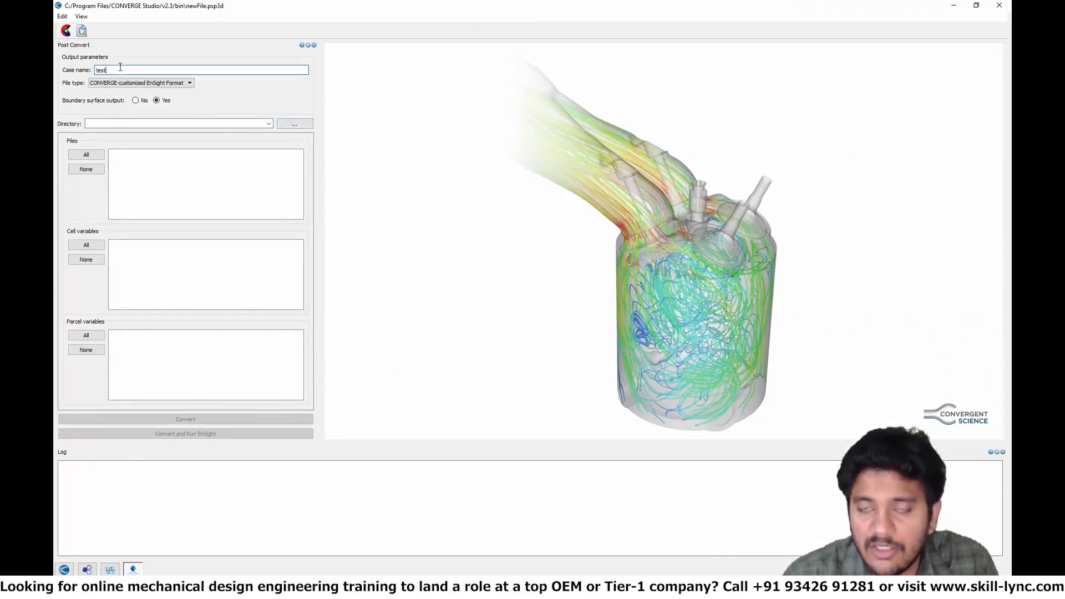
pyautogui.click(299, 124)
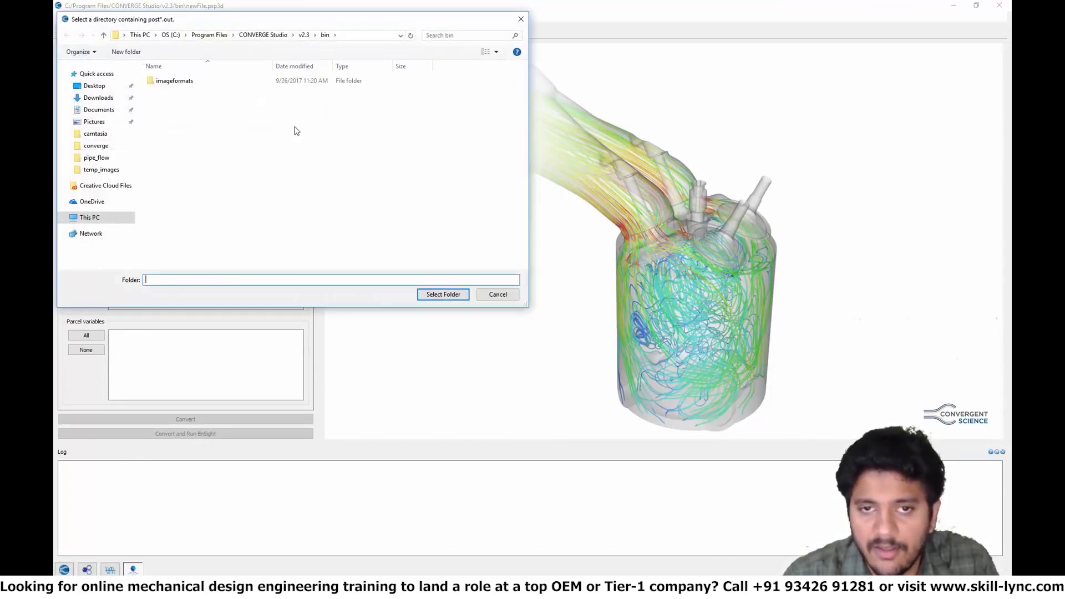
pyautogui.click(89, 217)
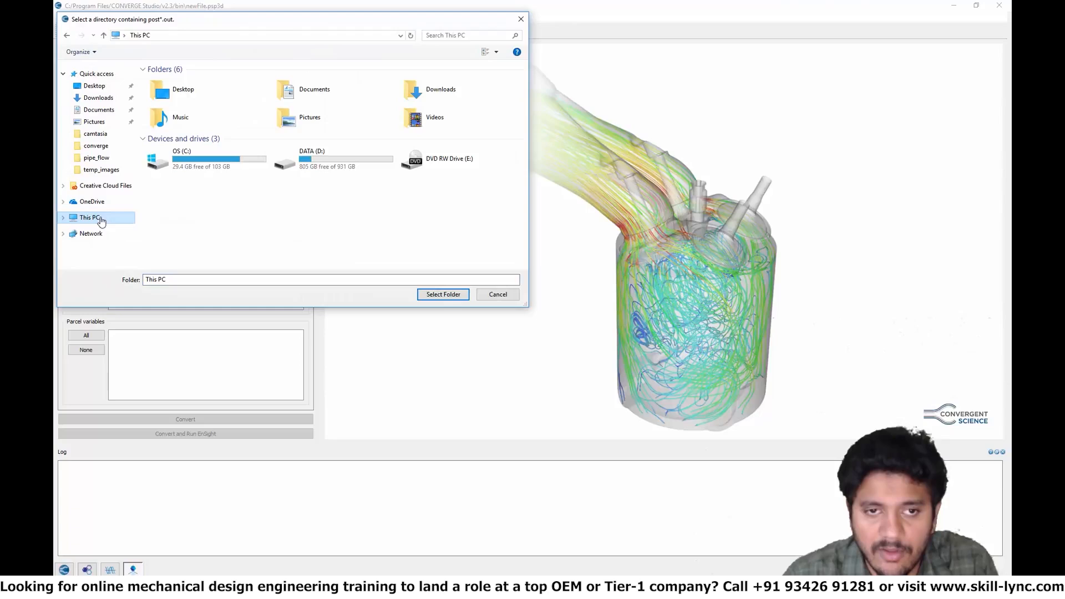
pyautogui.doubleClick(298, 164)
pyautogui.doubleClick(189, 112)
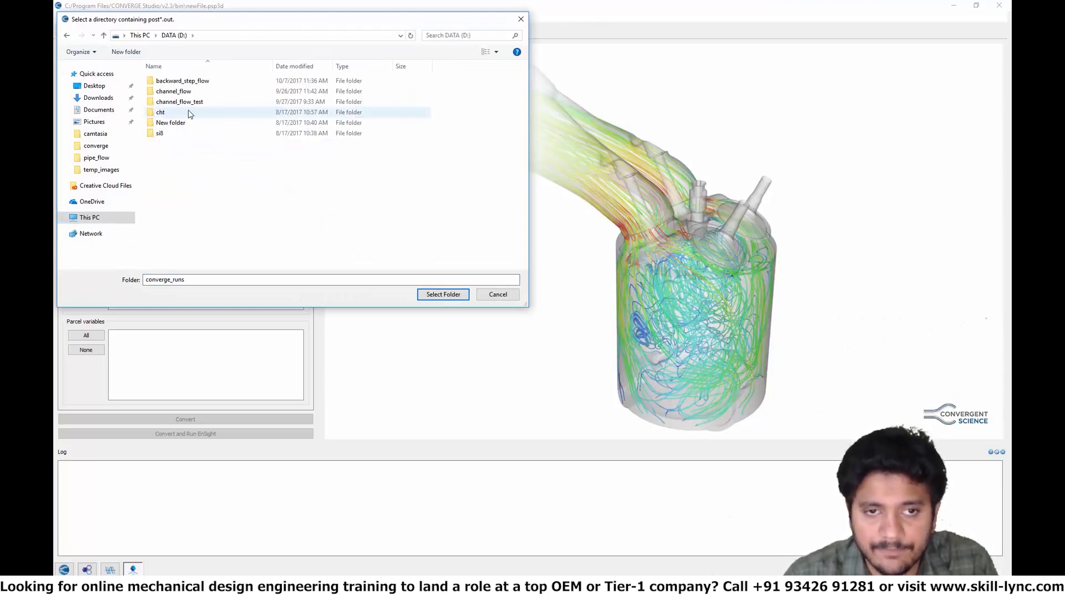
pyautogui.doubleClick(179, 81)
pyautogui.doubleClick(178, 80)
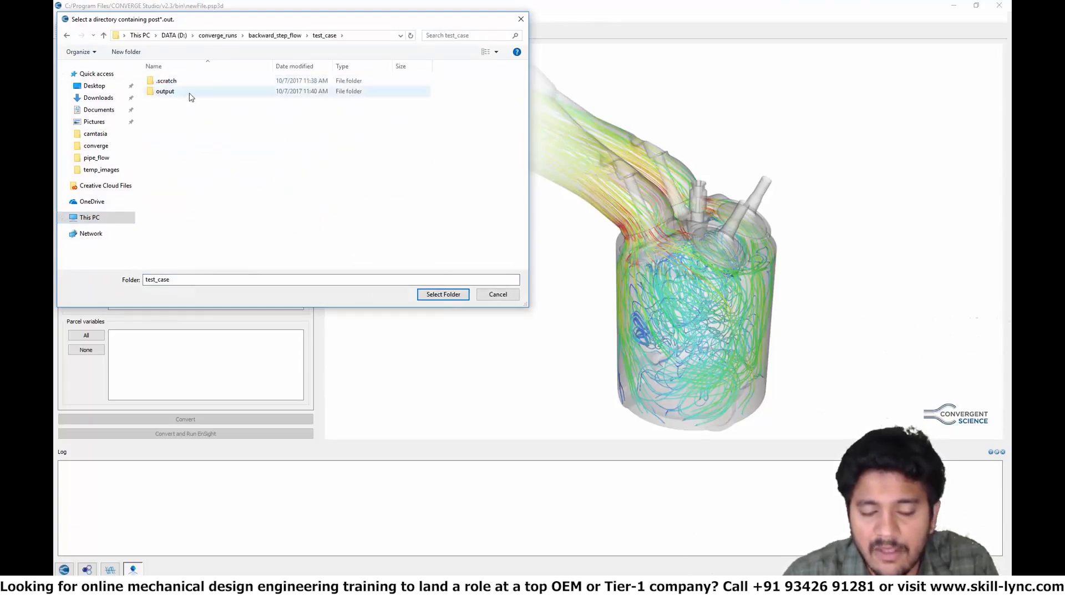
pyautogui.doubleClick(169, 92)
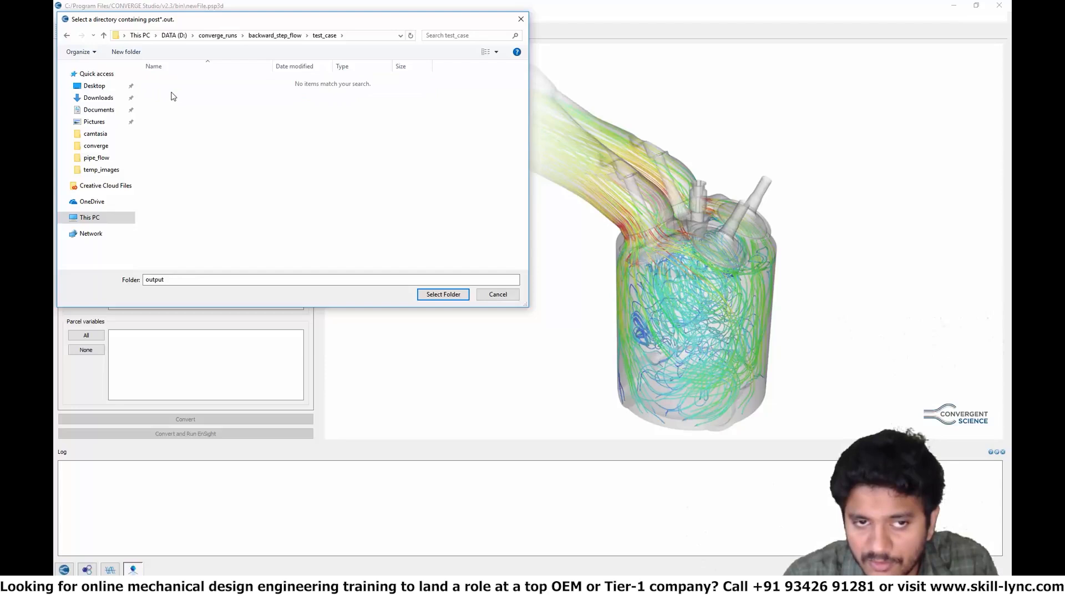
pyautogui.click(443, 294)
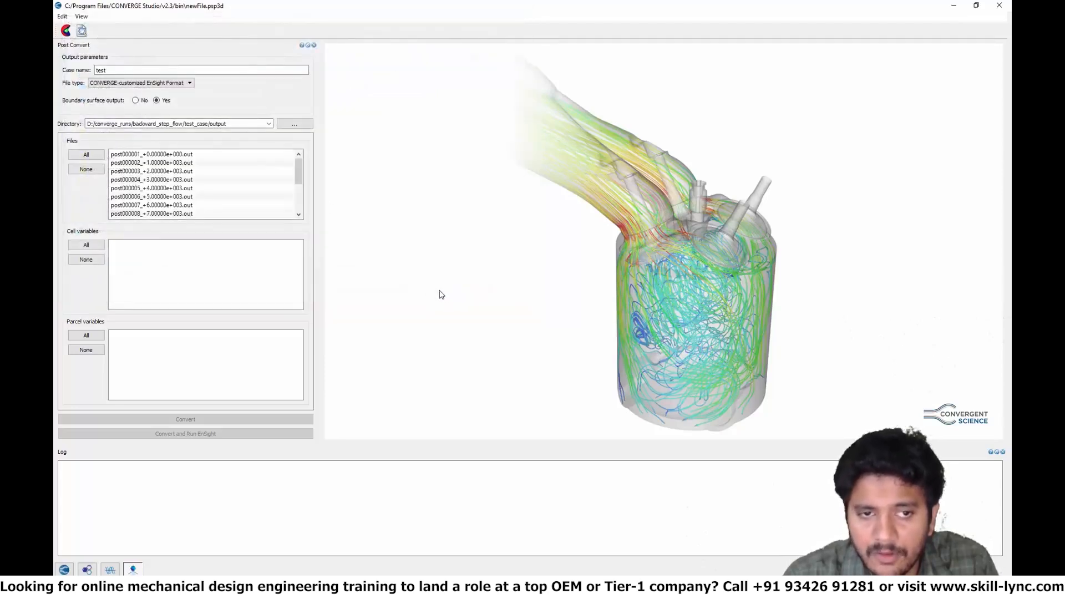
# Select all post output files and all cell variables for conversion.
pyautogui.click(84, 155)
pyautogui.scroll(-3, 300, 216)
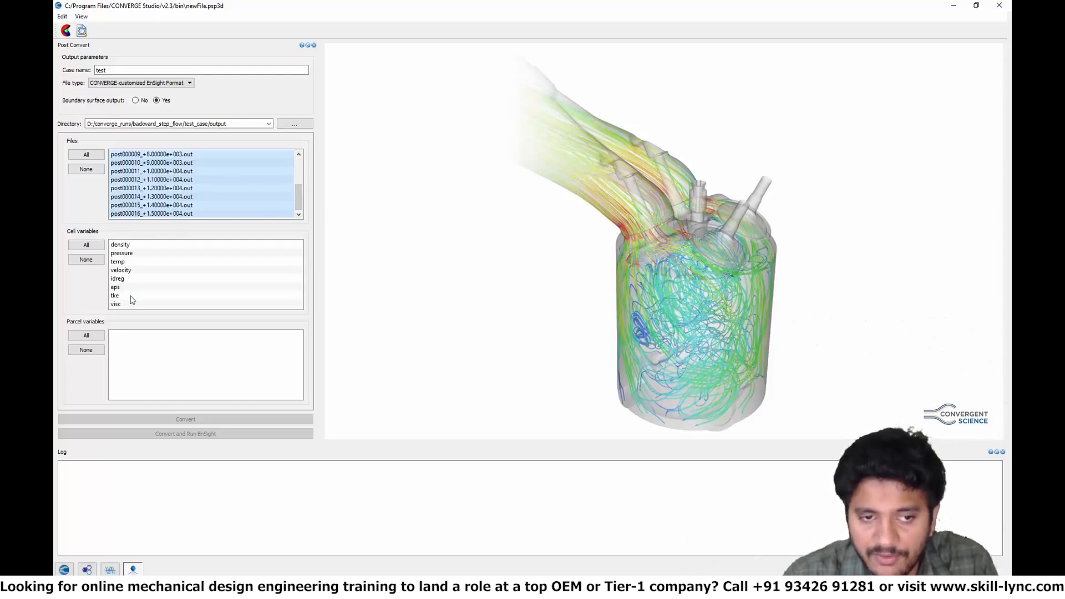
pyautogui.click(86, 245)
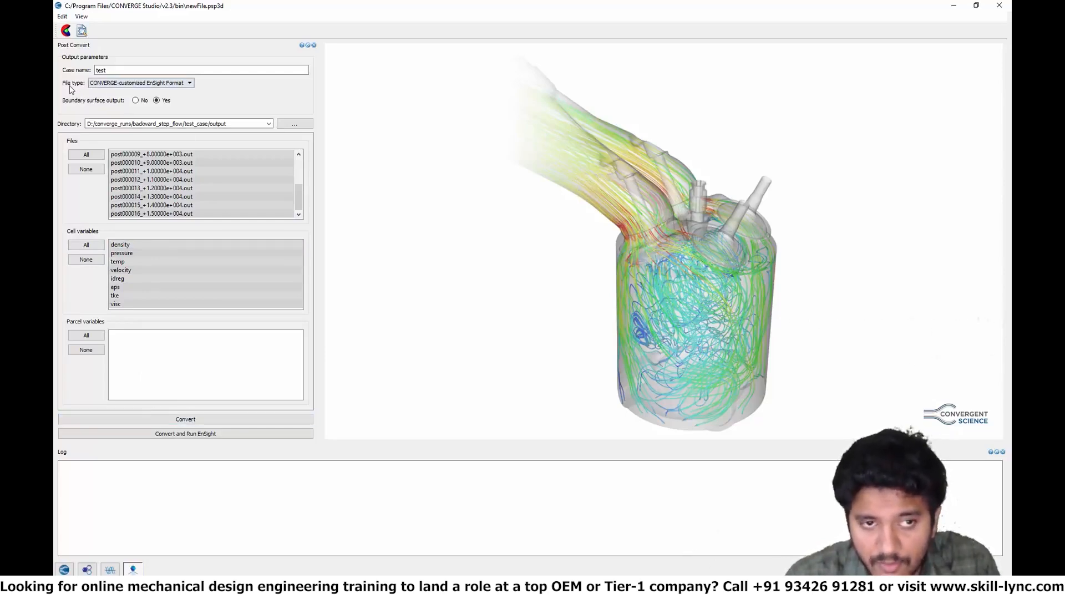
# Set the post conversion file type to Paraview VTK in-line binary Format.
pyautogui.click(190, 84)
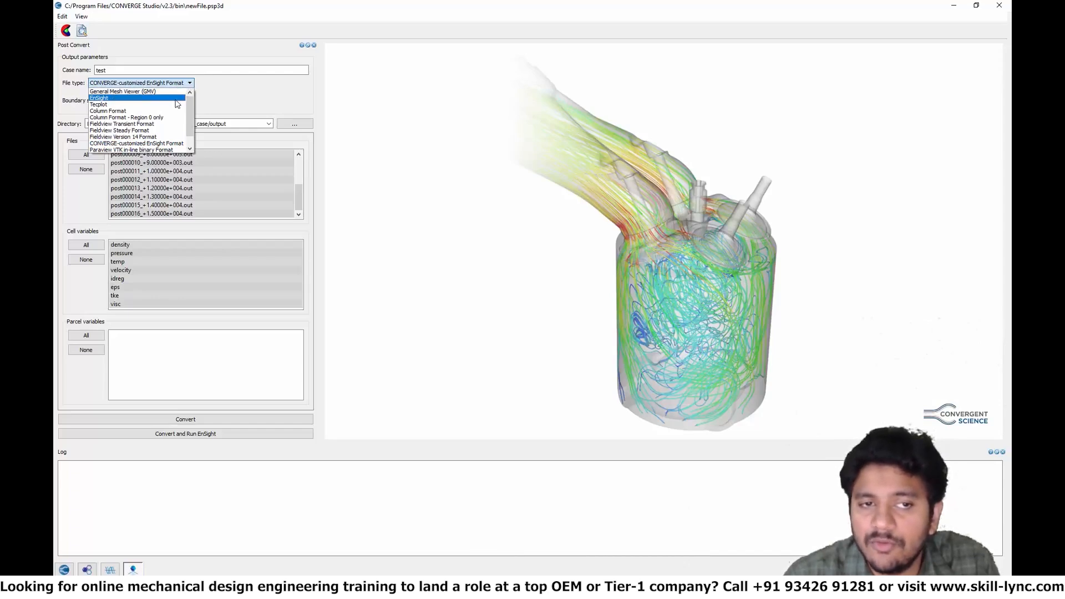
pyautogui.click(176, 100)
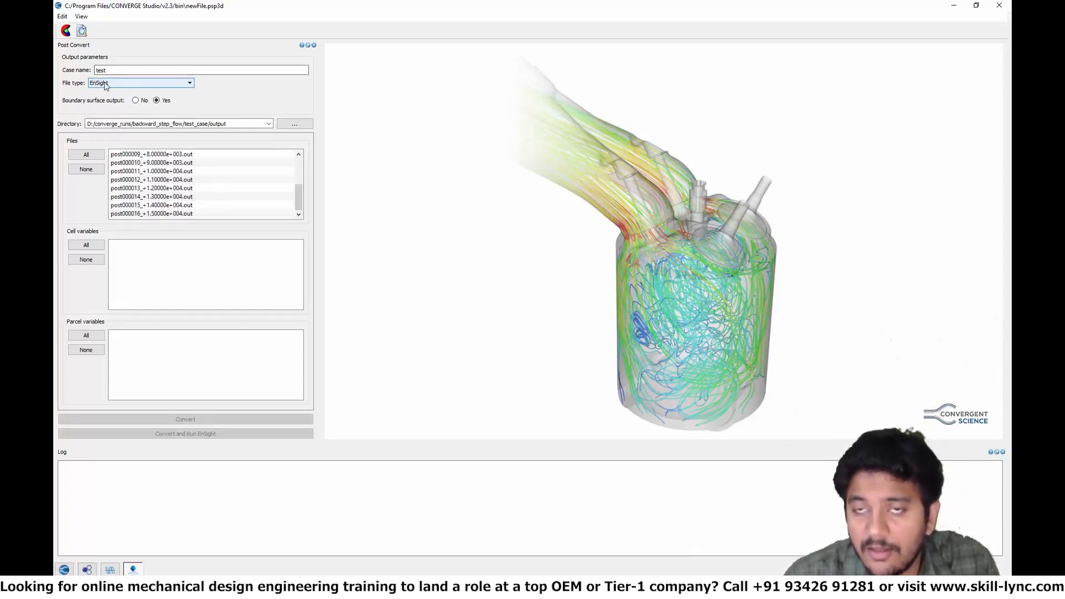
pyautogui.click(167, 81)
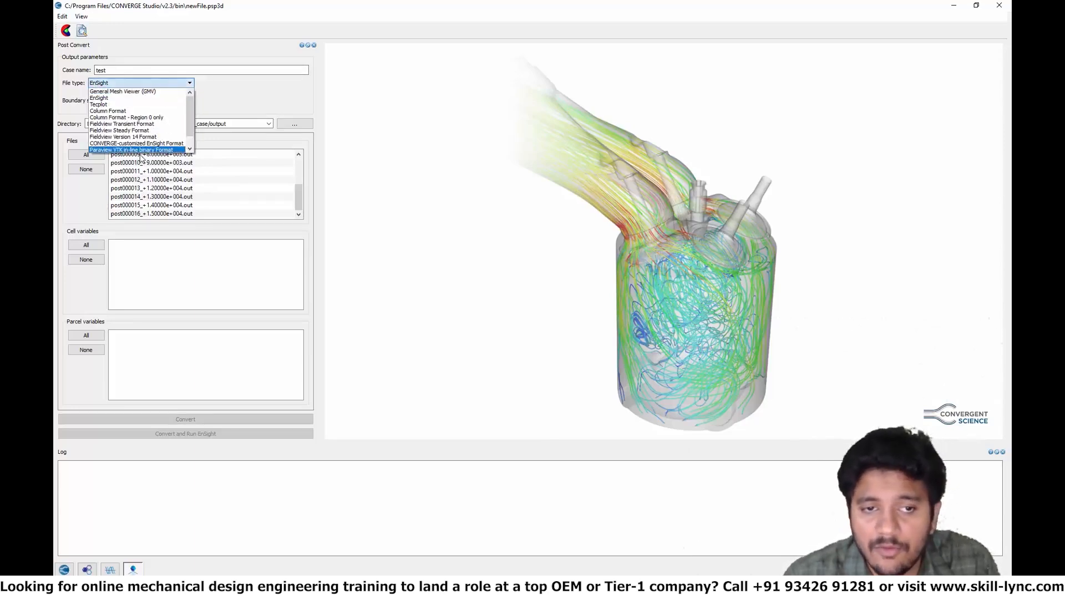
pyautogui.click(141, 149)
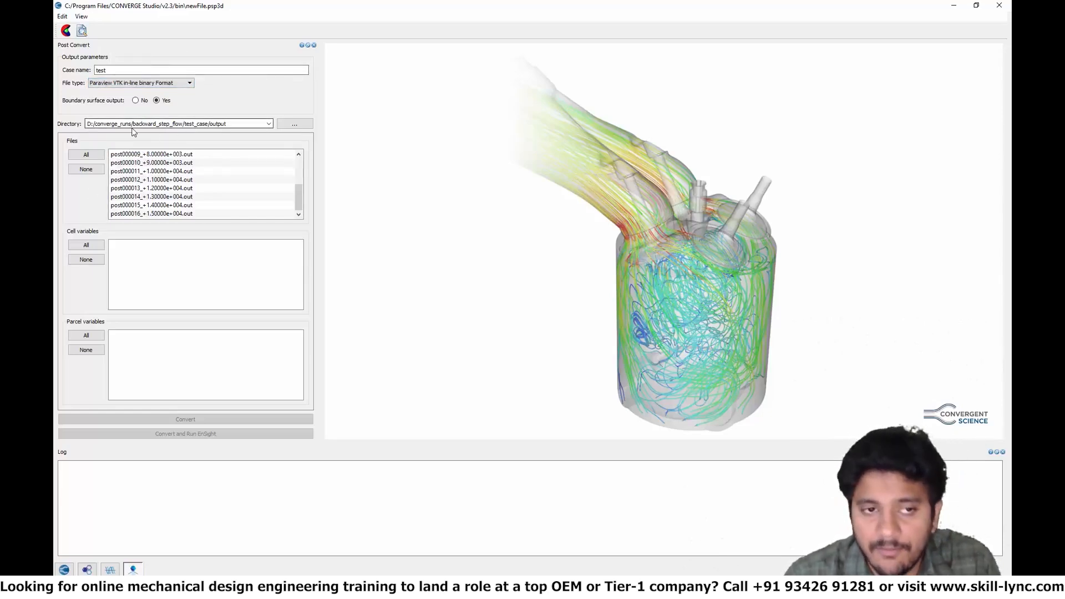
# Select all post files and all cell variables and run the conversion, closing its progress window once finished.
pyautogui.click(86, 154)
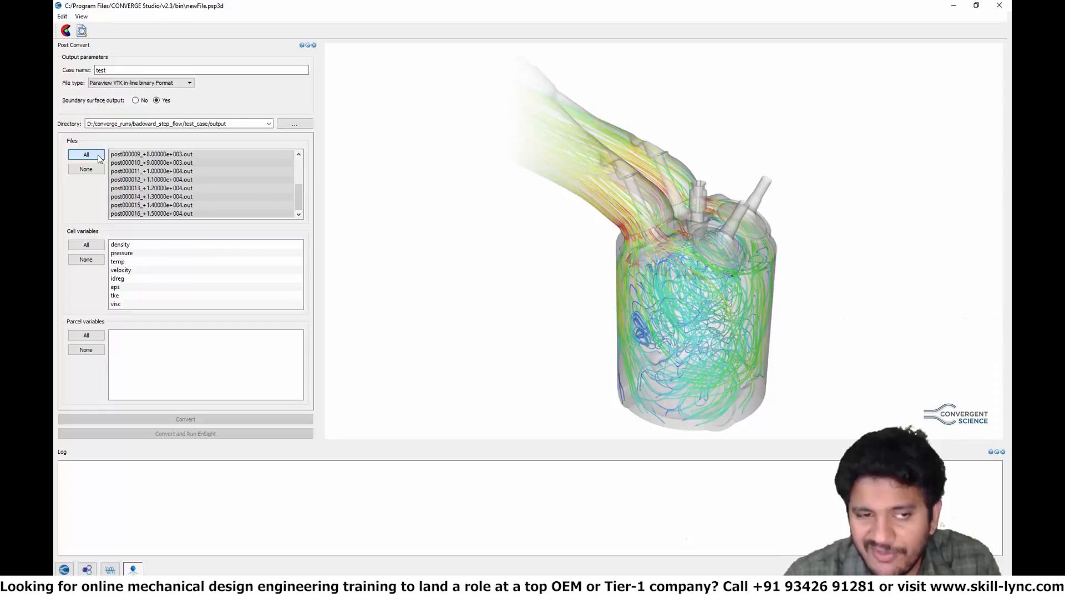
pyautogui.click(97, 246)
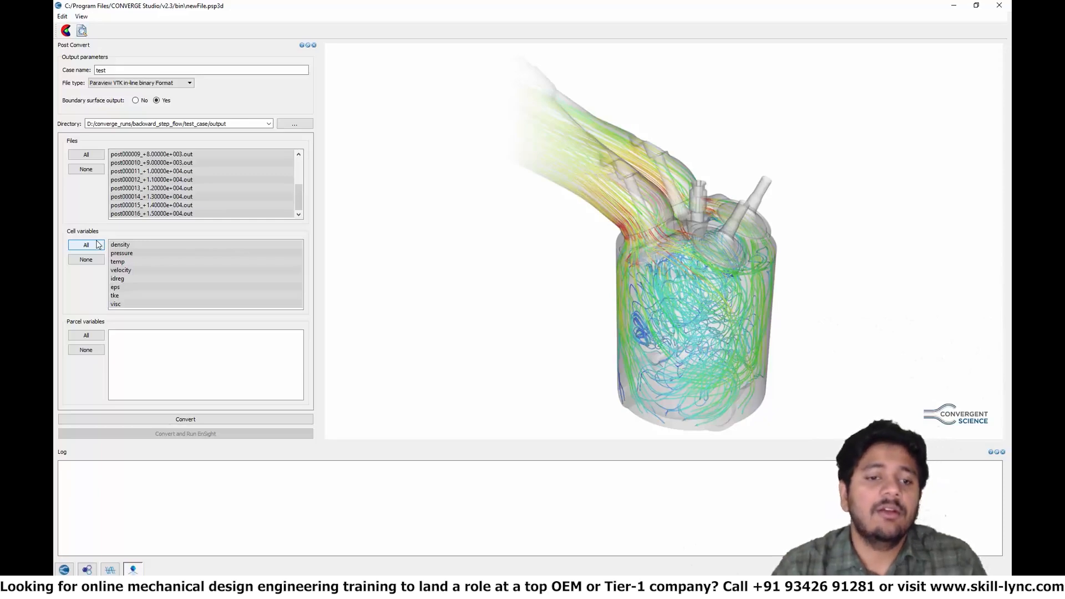
pyautogui.click(183, 421)
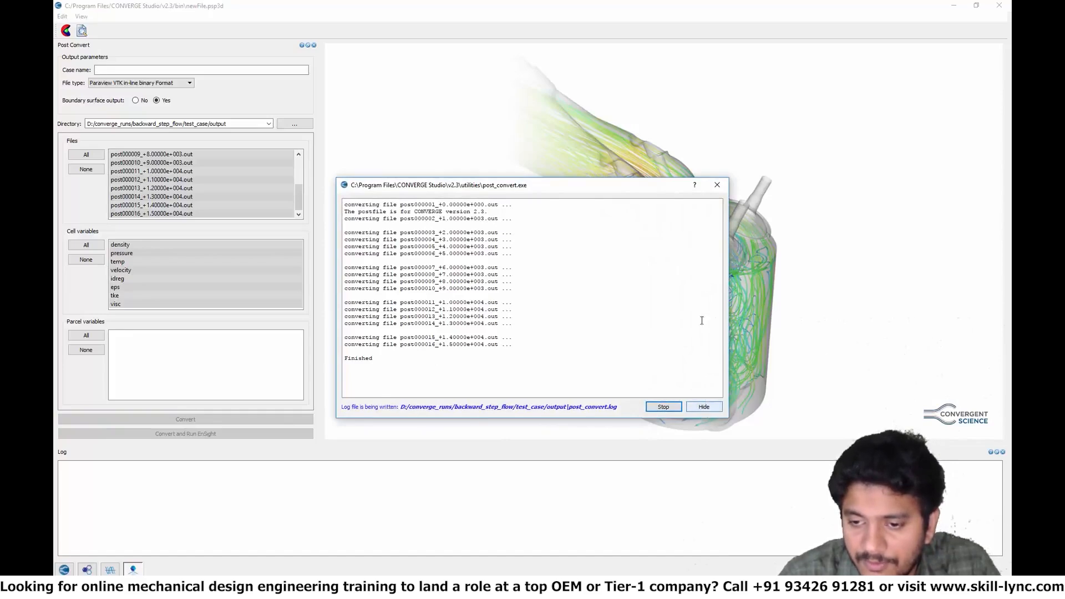
pyautogui.click(717, 184)
# Switch to the Cygwin terminal, enter the test case's output folder and list the converted files.
pyautogui.hotkey('alt', 'Tab')
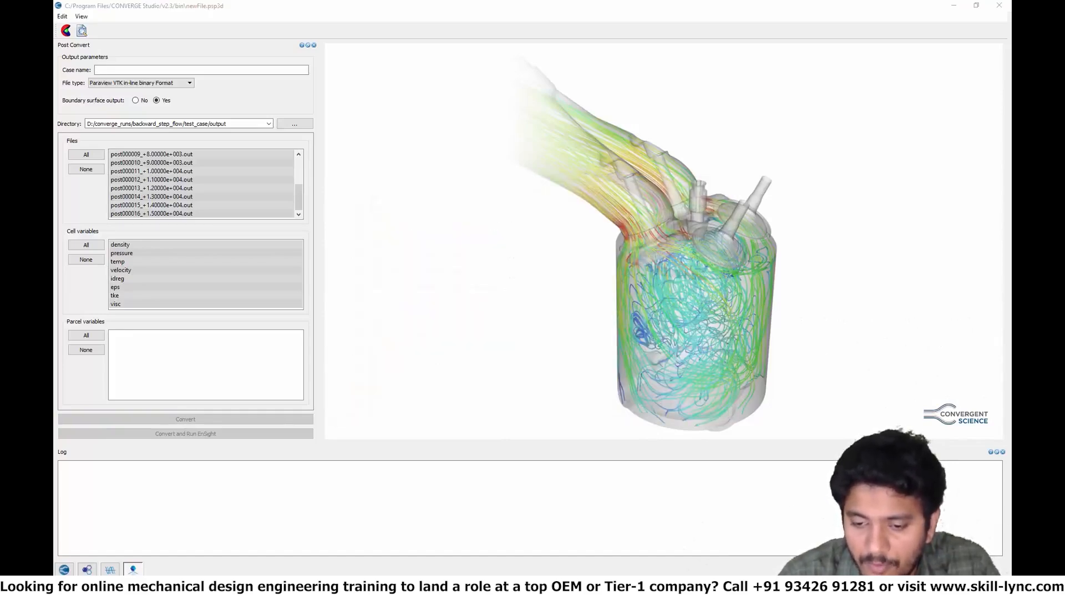
pyautogui.write('cd o')
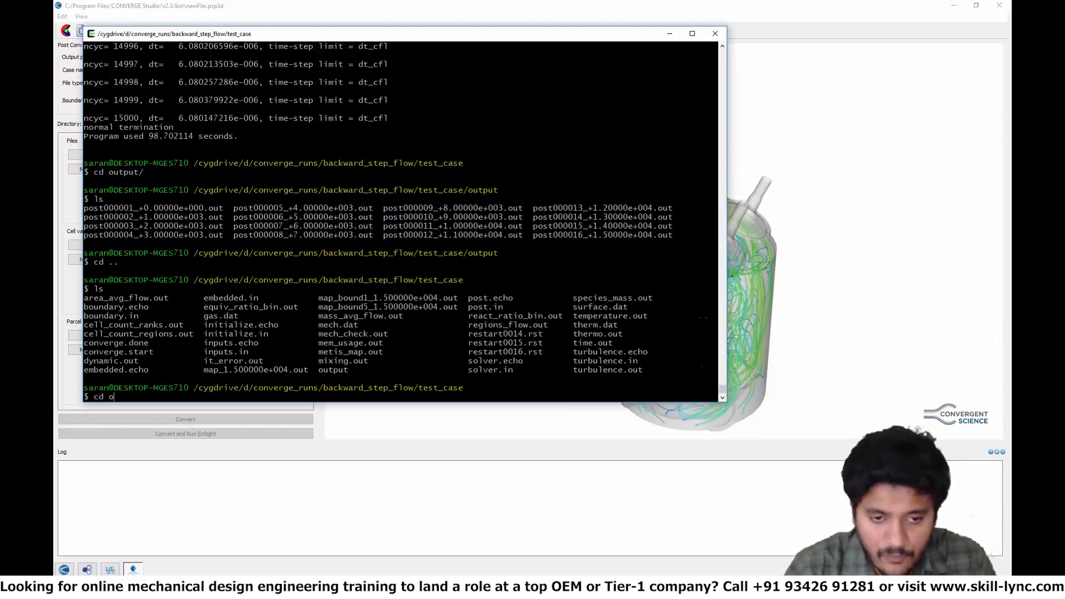
pyautogui.press('Tab')
pyautogui.press('Return')
pyautogui.write('ls')
pyautogui.press('Return')
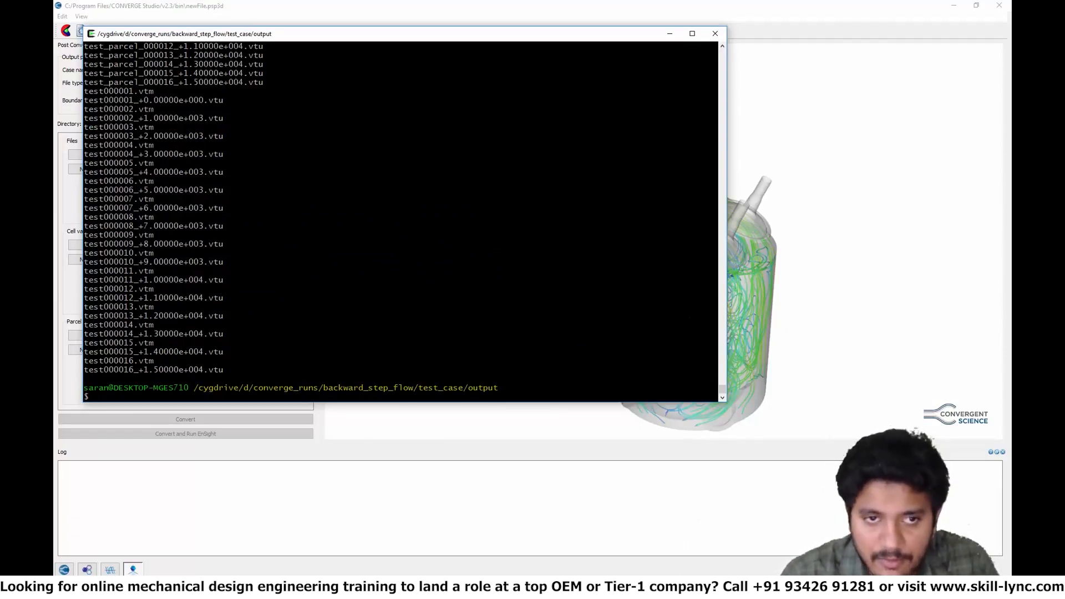
pyautogui.click(389, 492)
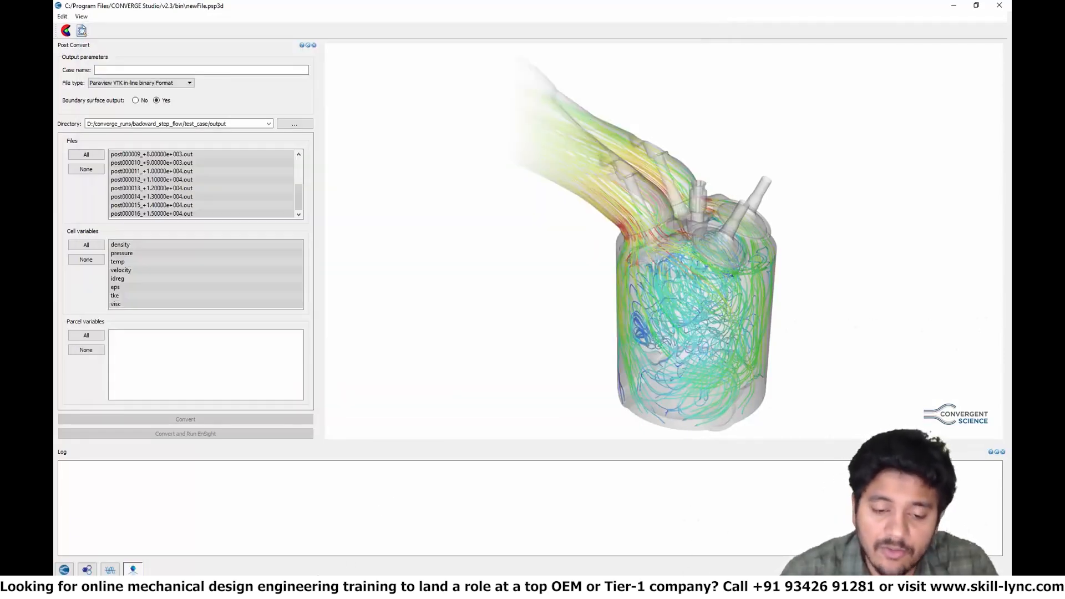
# Switch to File Explorer and launch paraview from D:/Softwares/ParaView-5.4.1-Qt5-OpenGL2-Windows-64bit/bin.
pyautogui.hotkey('alt', 'Tab')
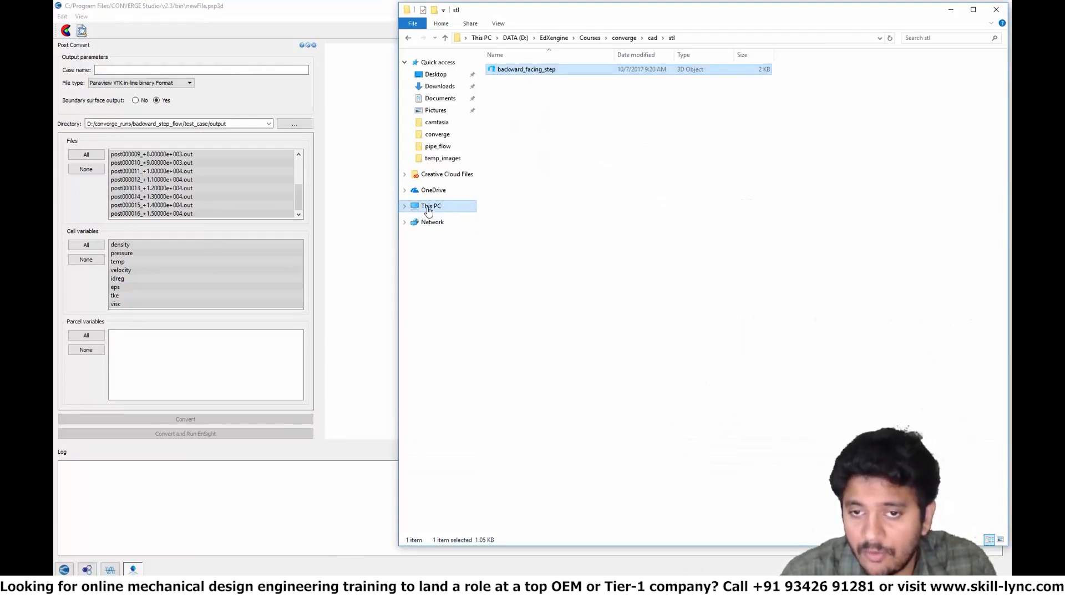
pyautogui.click(428, 209)
pyautogui.doubleClick(664, 151)
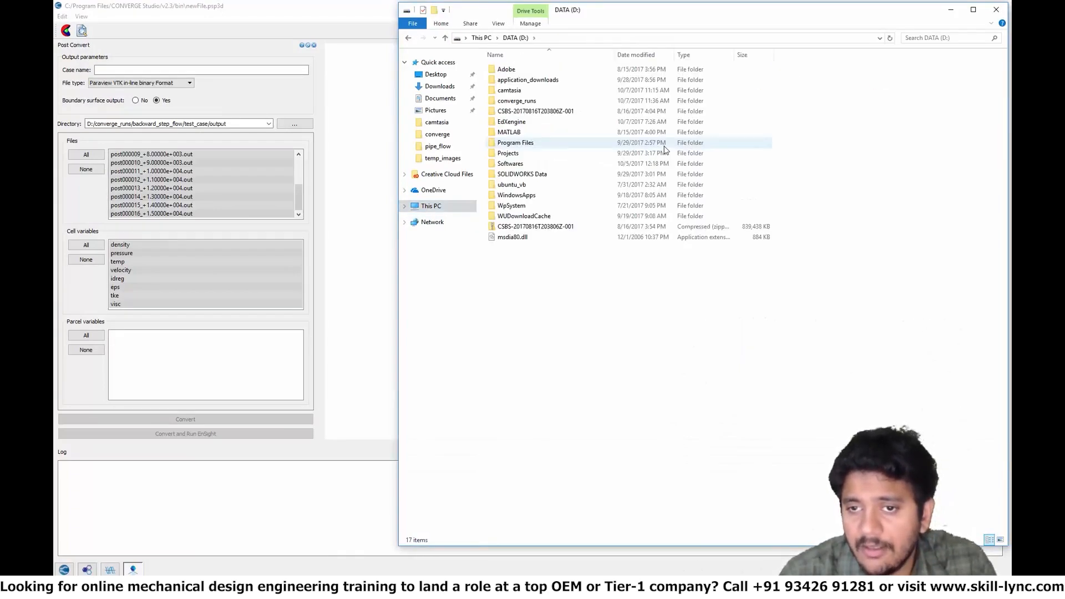
pyautogui.doubleClick(592, 164)
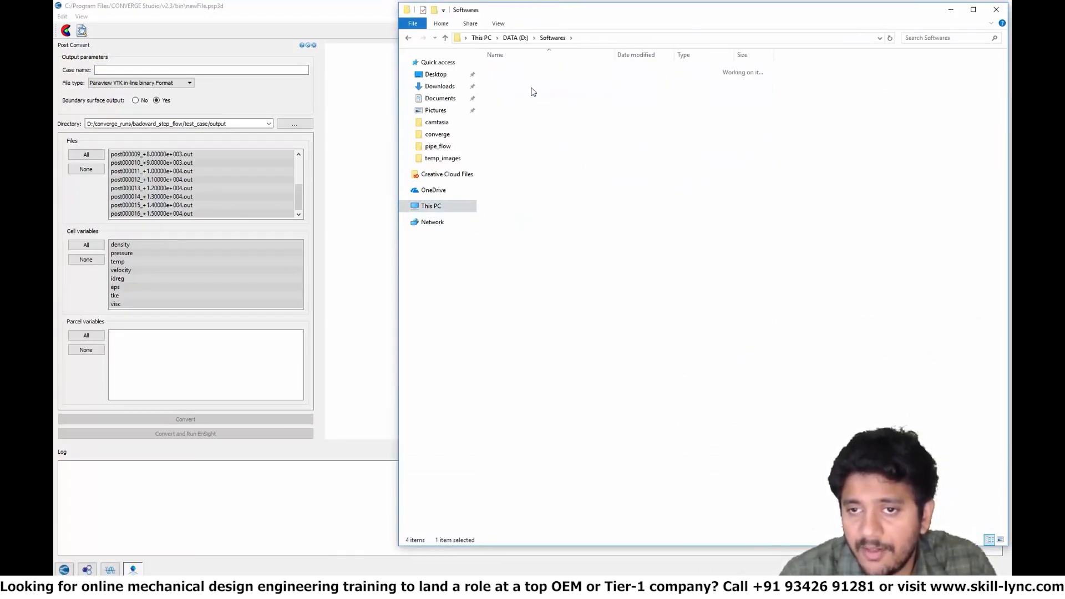
pyautogui.doubleClick(532, 92)
pyautogui.doubleClick(513, 71)
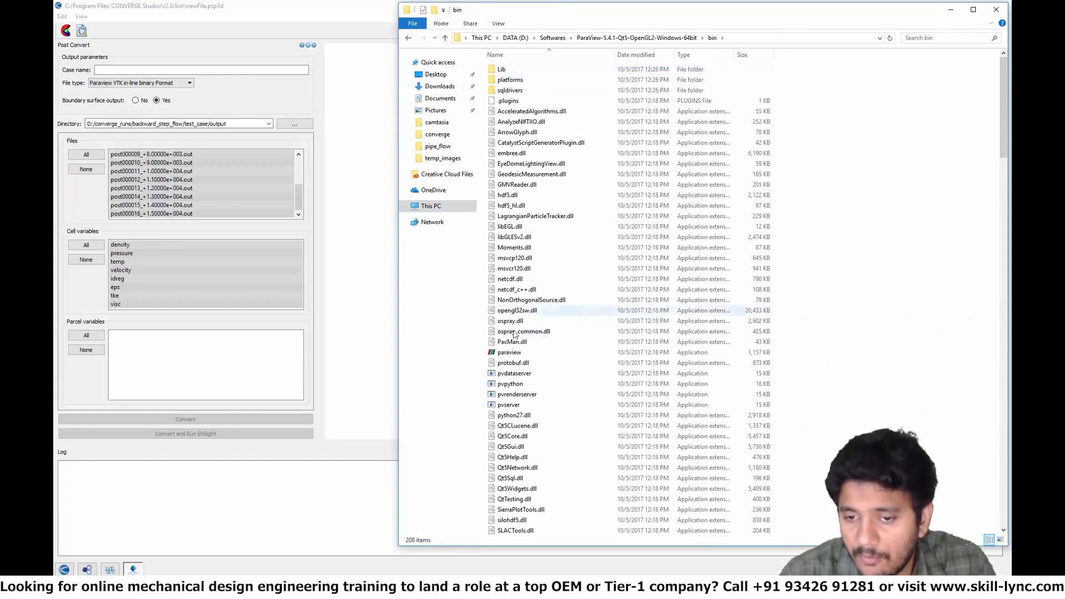
pyautogui.doubleClick(509, 353)
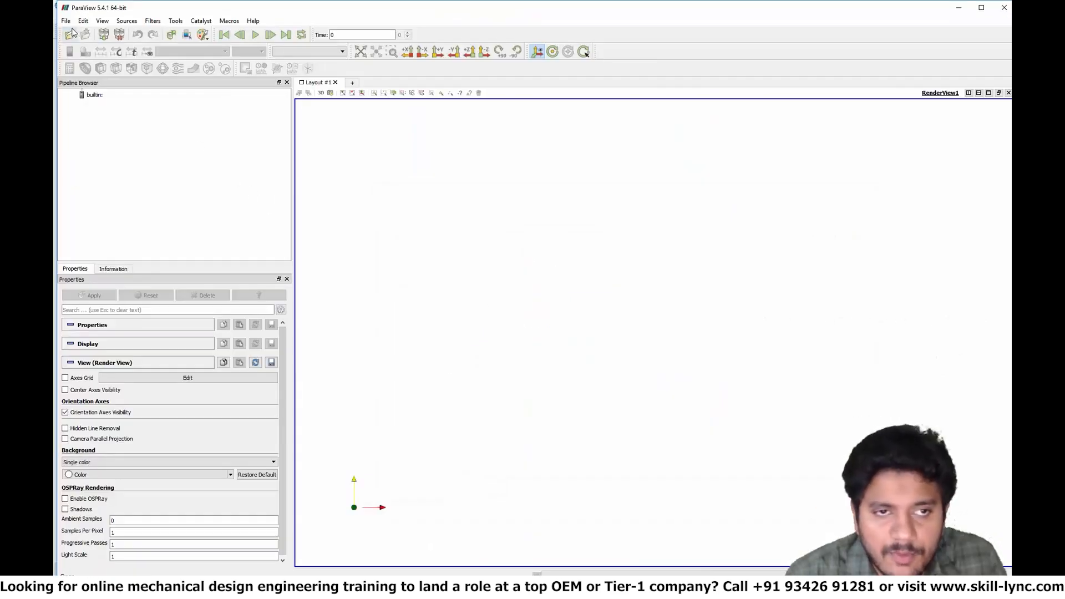
# Load the test..vtm group from D:/converge_runs/backward_step_flow/test_case/output and apply it to display the geometry.
pyautogui.click(66, 20)
pyautogui.click(77, 32)
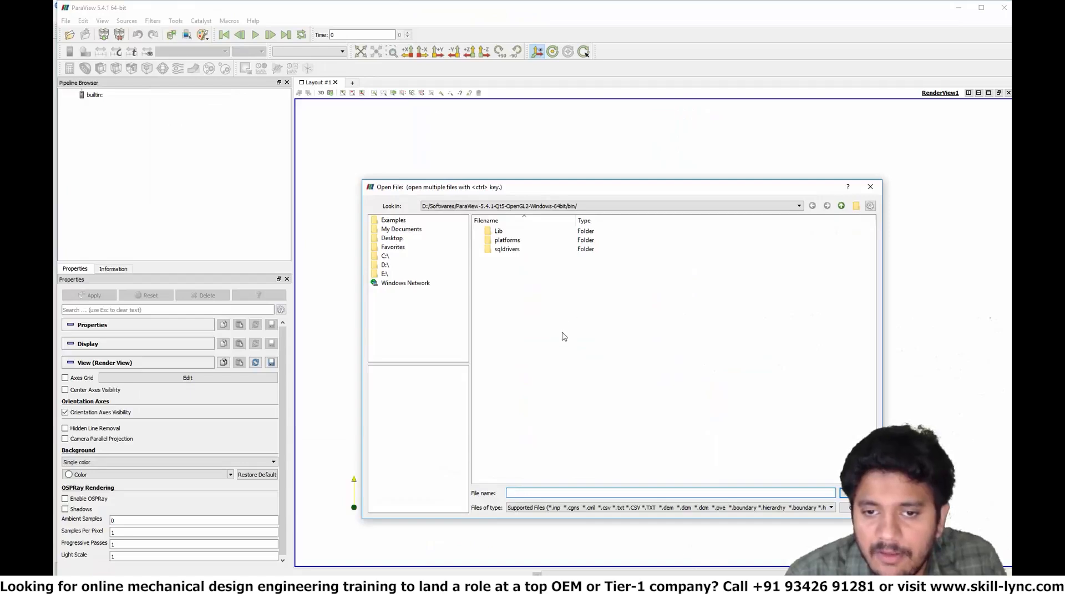
pyautogui.click(385, 265)
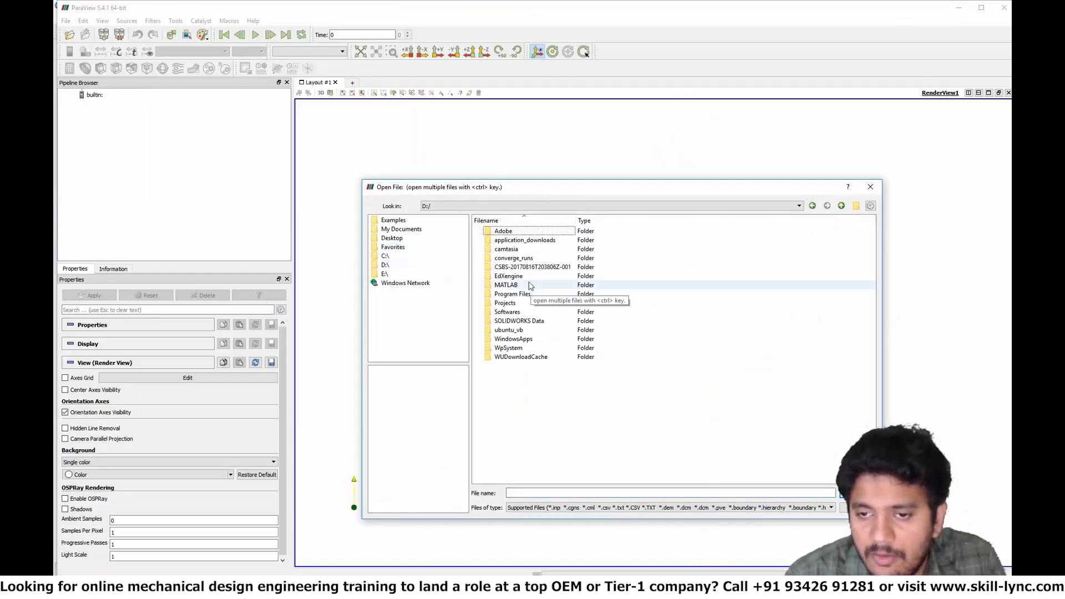
pyautogui.doubleClick(521, 258)
pyautogui.doubleClick(520, 232)
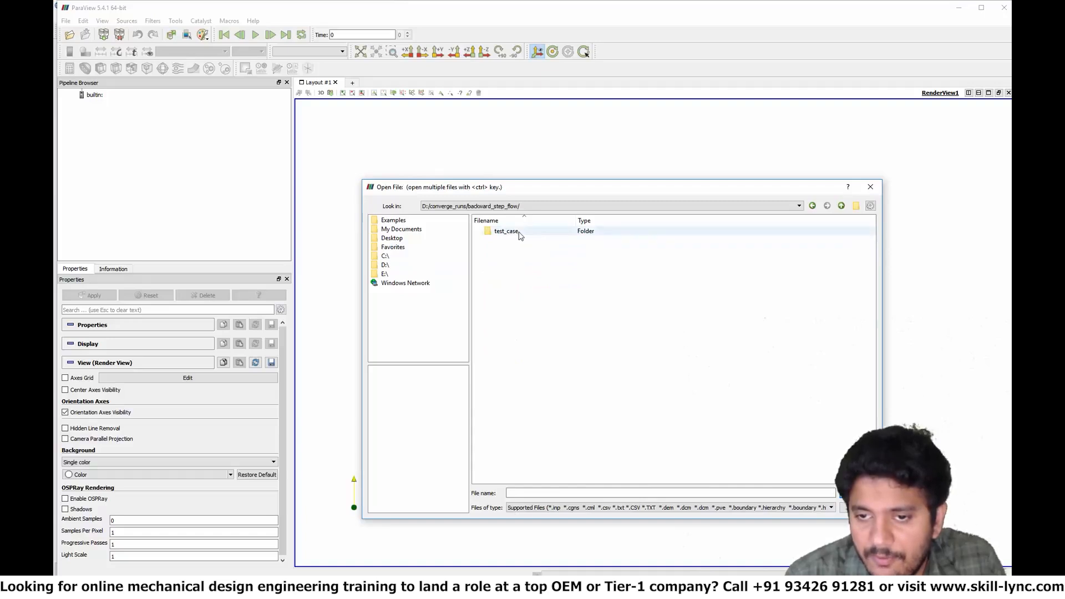
pyautogui.doubleClick(516, 232)
pyautogui.doubleClick(504, 240)
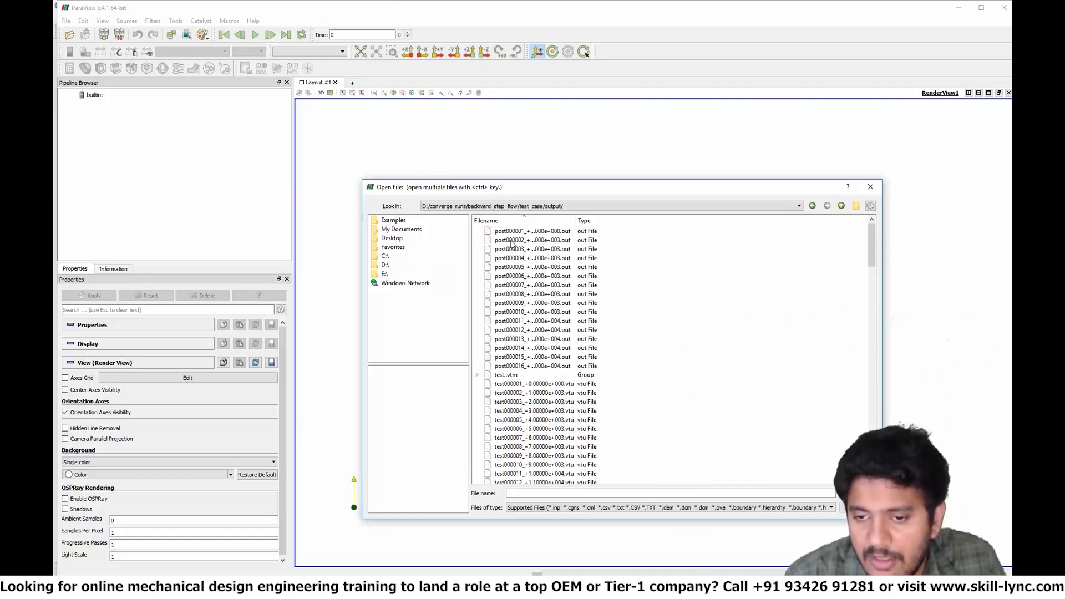
pyautogui.click(506, 377)
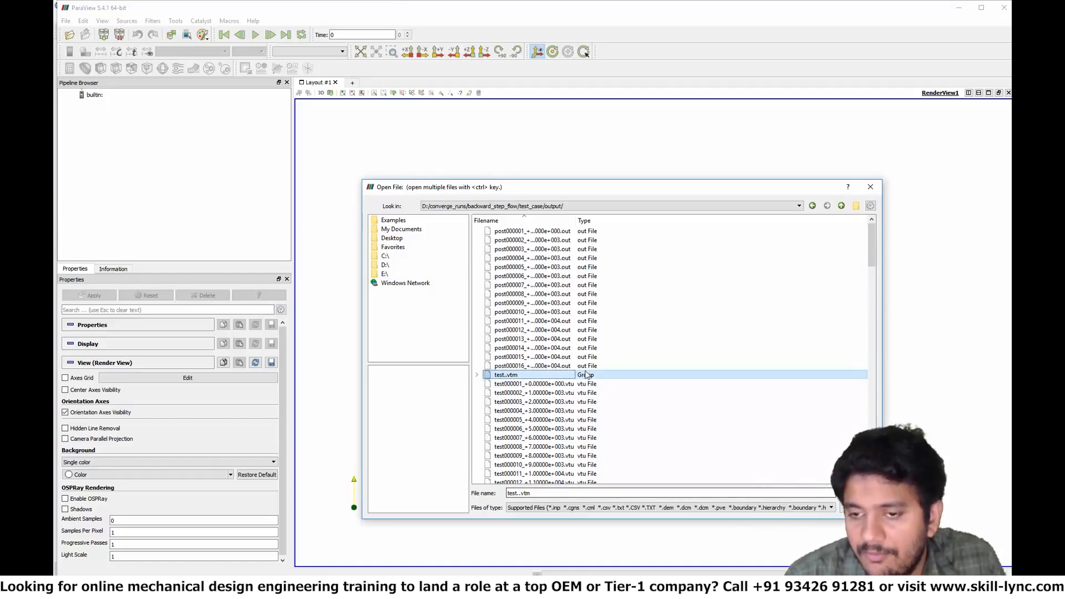
pyautogui.click(857, 493)
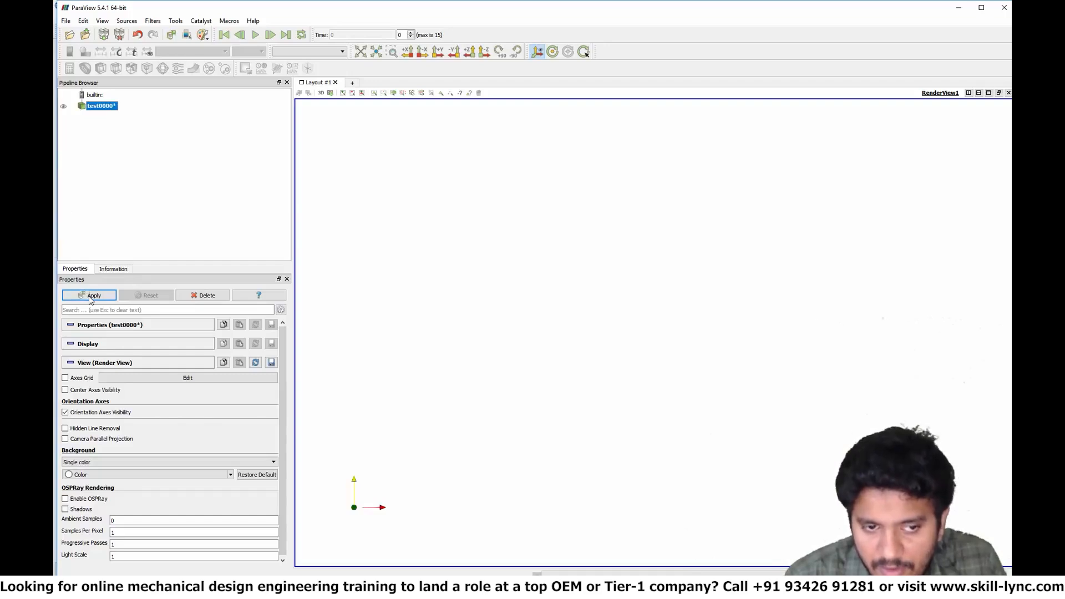
pyautogui.click(92, 299)
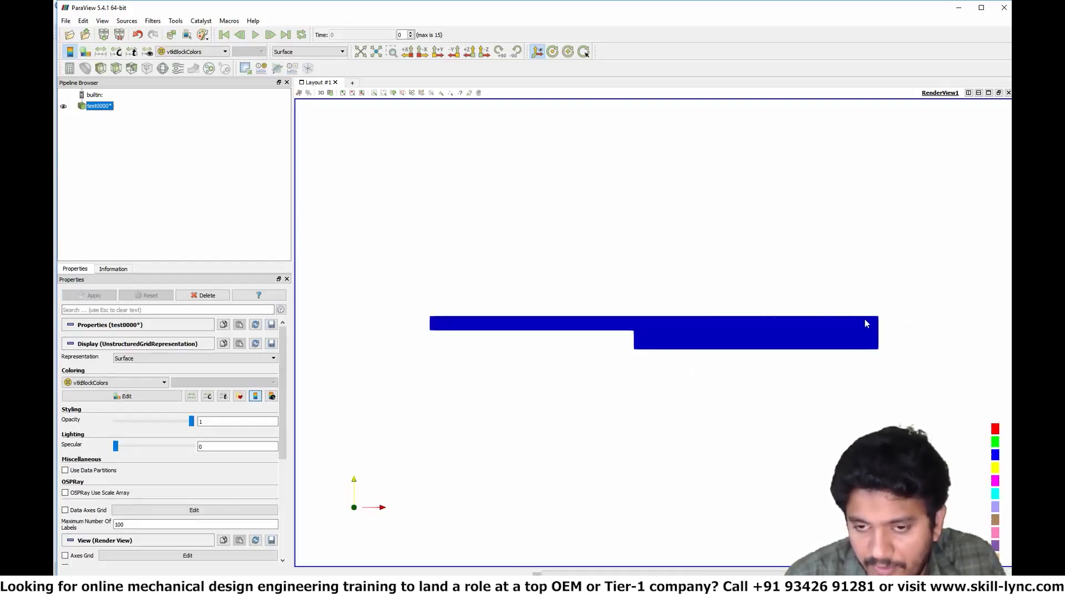
# Create a plane slice through the test0000* dataset with its normal along Z.
pyautogui.moveTo(865, 324); pyautogui.dragTo(689, 348)
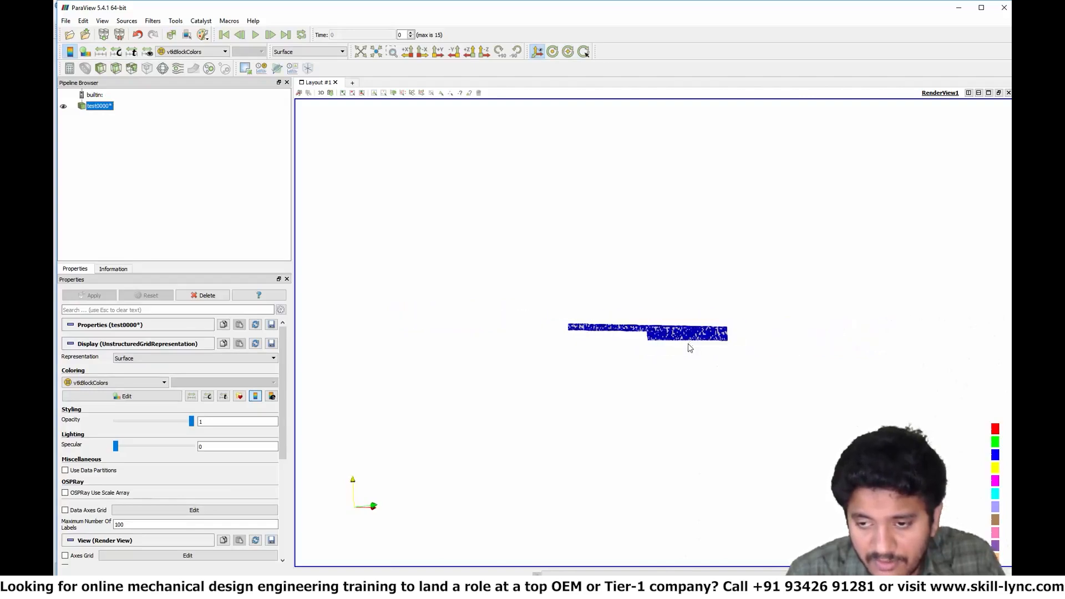
pyautogui.scroll(9, 689, 347)
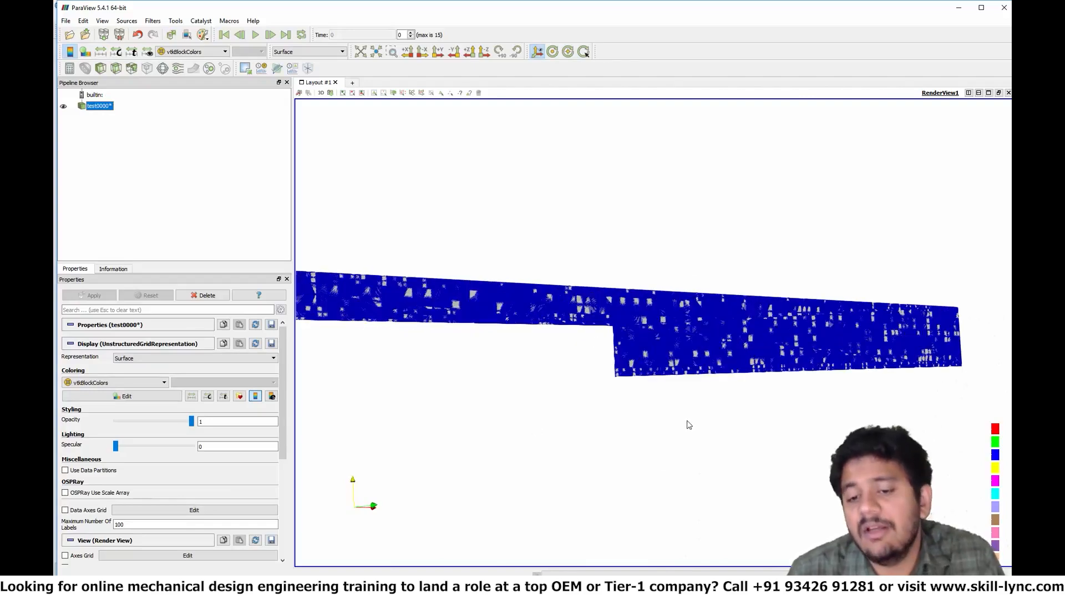
pyautogui.moveTo(689, 425); pyautogui.dragTo(645, 404)
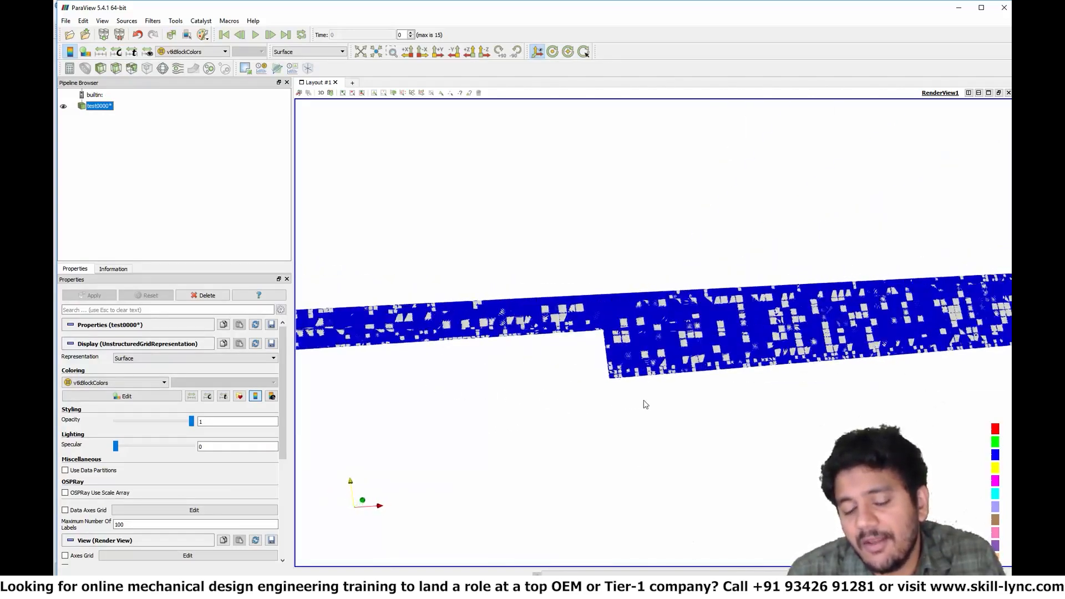
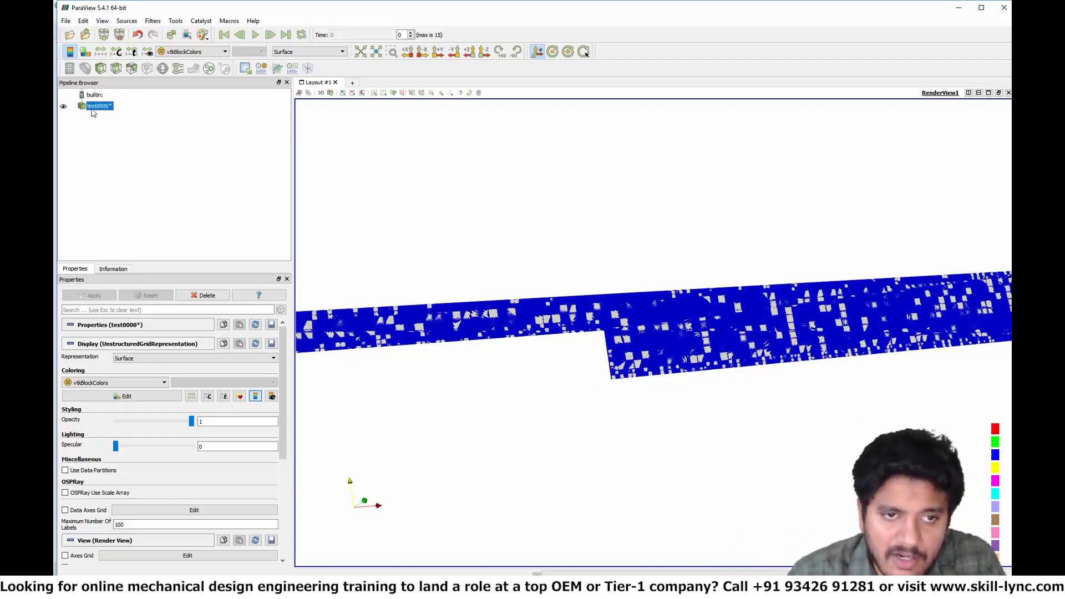
pyautogui.click(113, 72)
pyautogui.moveTo(641, 244); pyautogui.dragTo(689, 287)
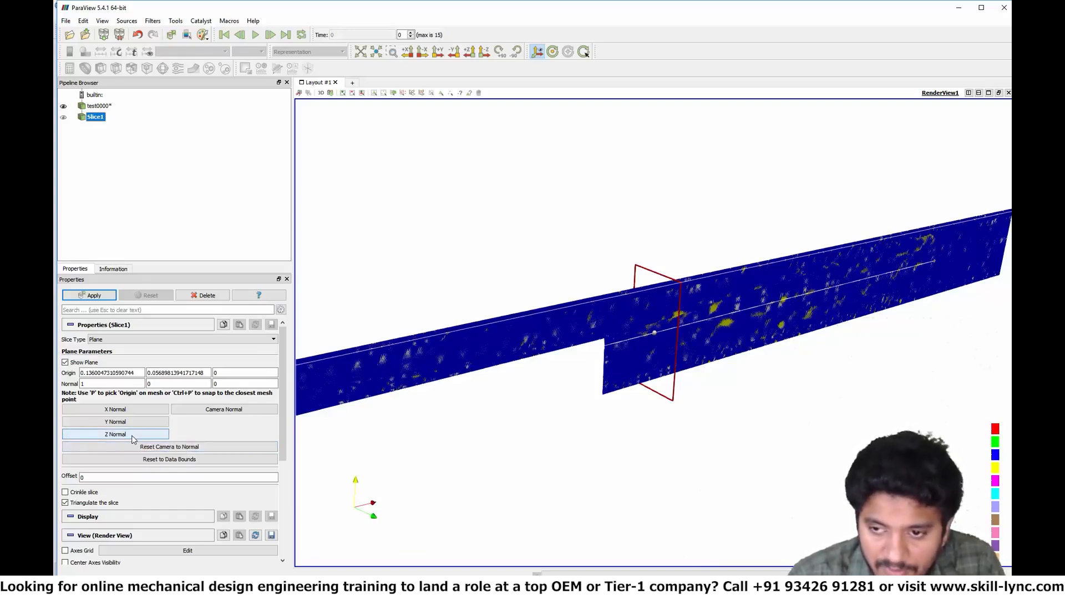
pyautogui.click(133, 436)
pyautogui.scroll(-6, 609, 439)
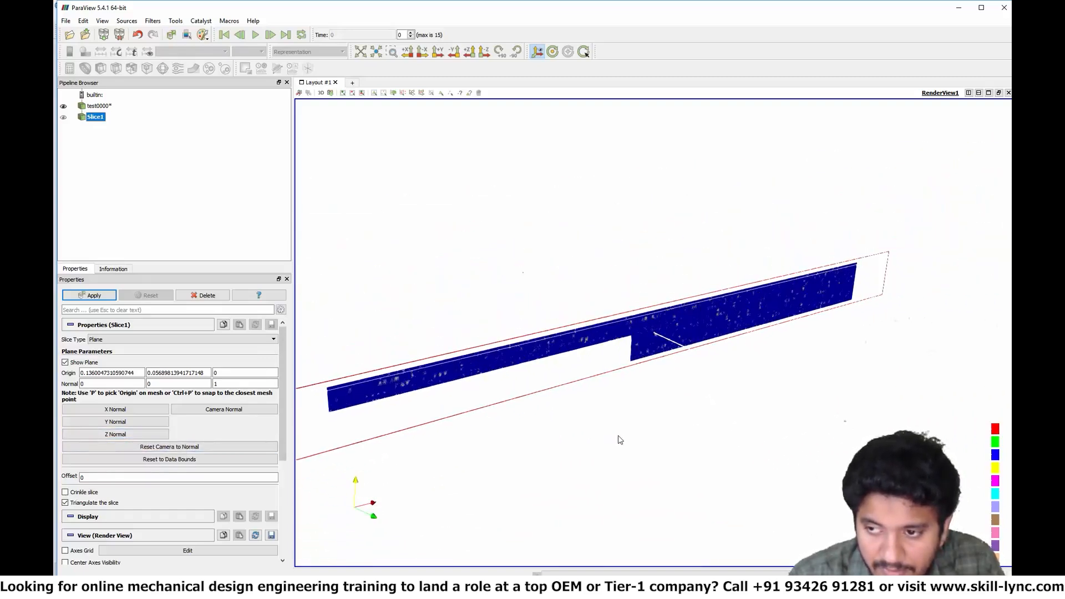
pyautogui.moveTo(618, 437); pyautogui.dragTo(700, 434)
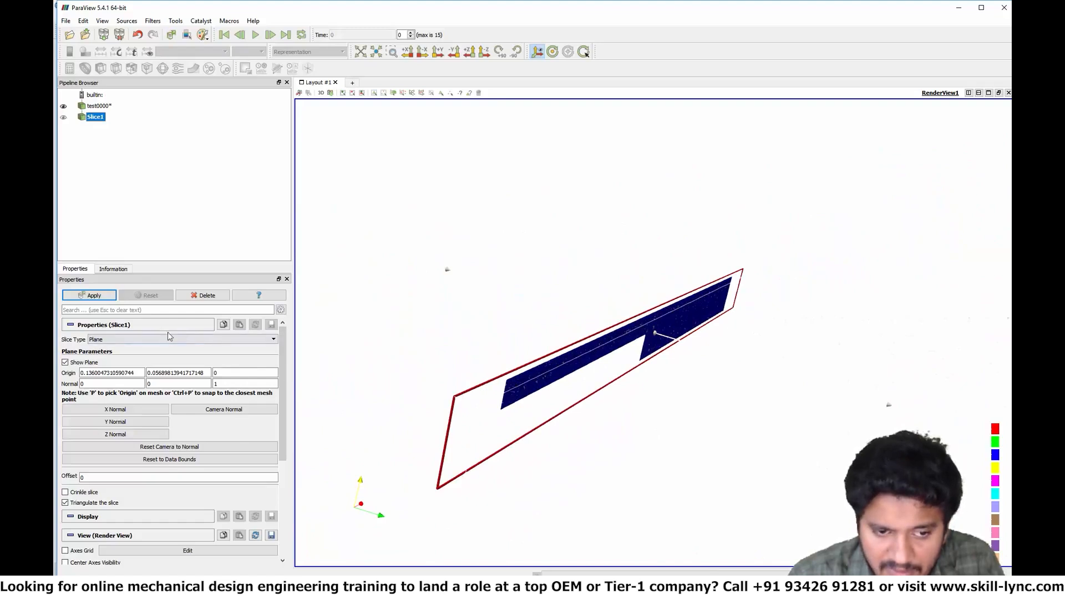
pyautogui.click(104, 296)
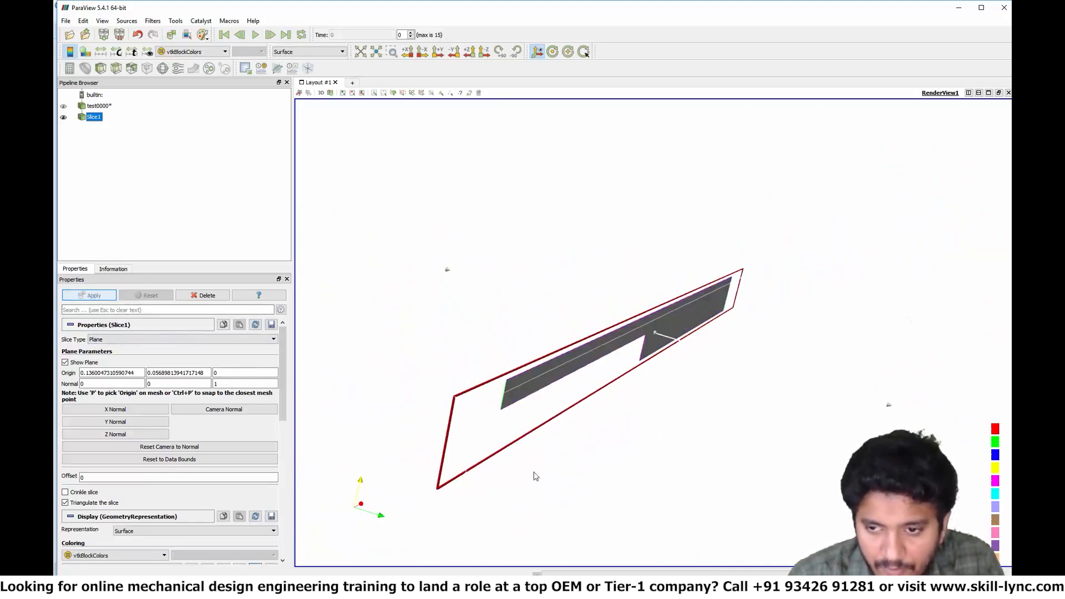
# Hide the slice's plane widget and orient the view along the -Z direction, framing the whole slice.
pyautogui.moveTo(699, 531); pyautogui.dragTo(584, 509)
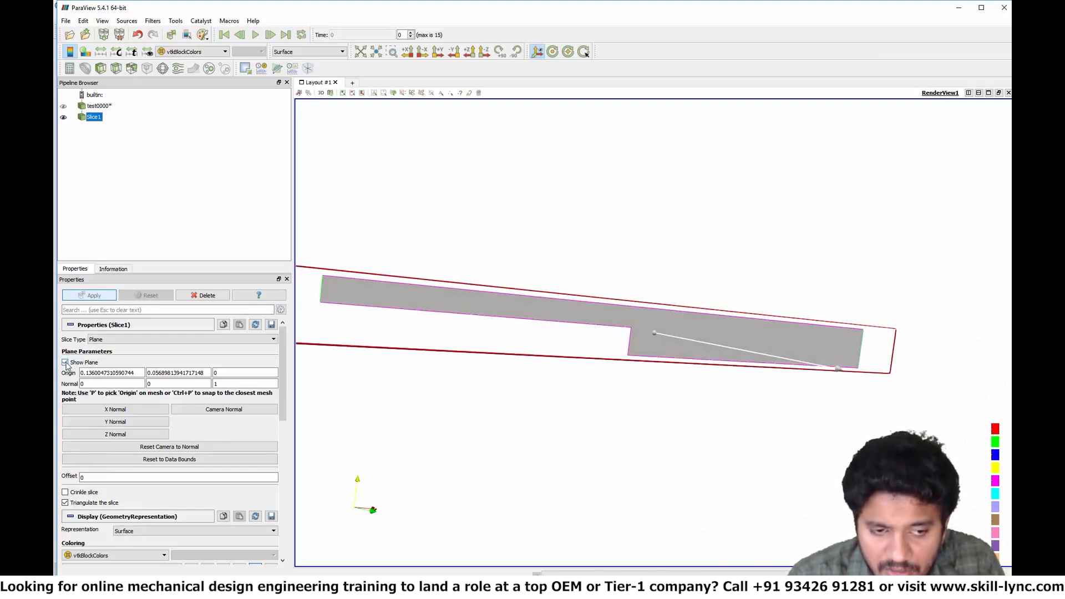
pyautogui.click(64, 363)
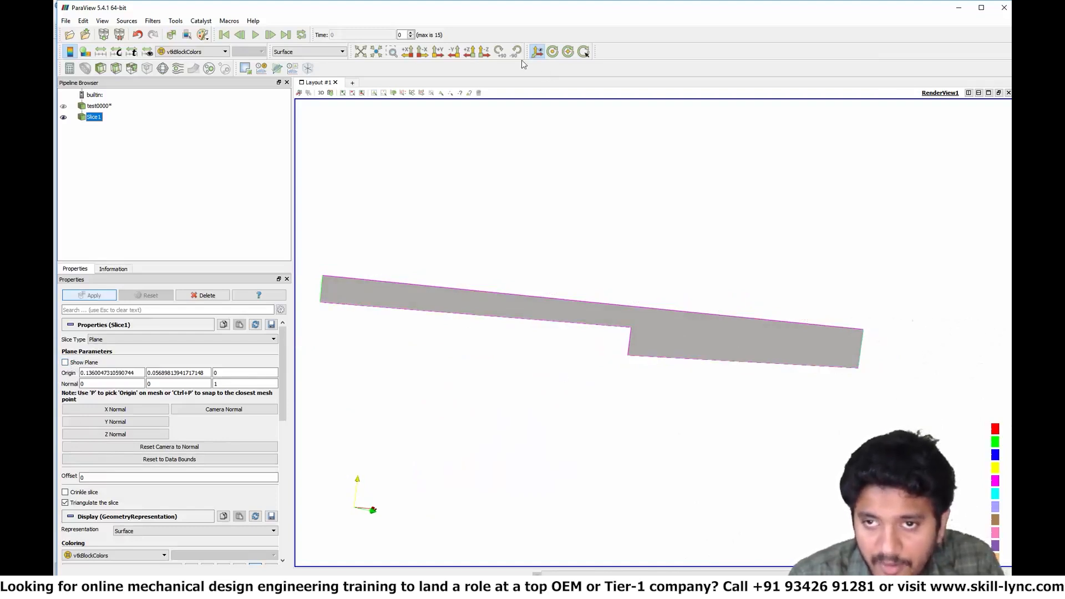
pyautogui.click(484, 52)
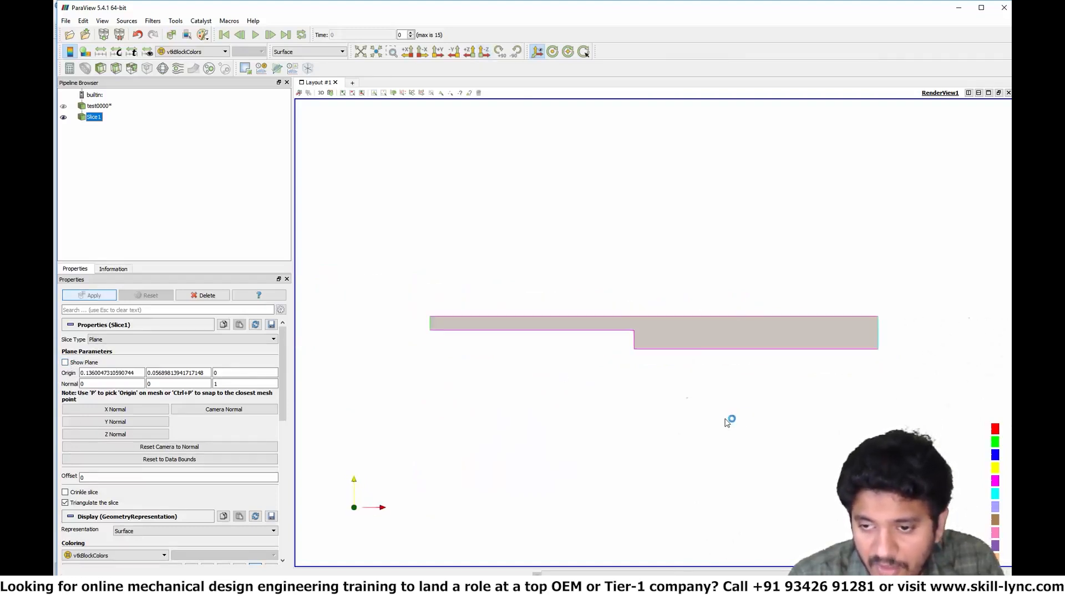
pyautogui.scroll(-3, 713, 430)
pyautogui.scroll(3, 708, 430)
pyautogui.scroll(2, 711, 431)
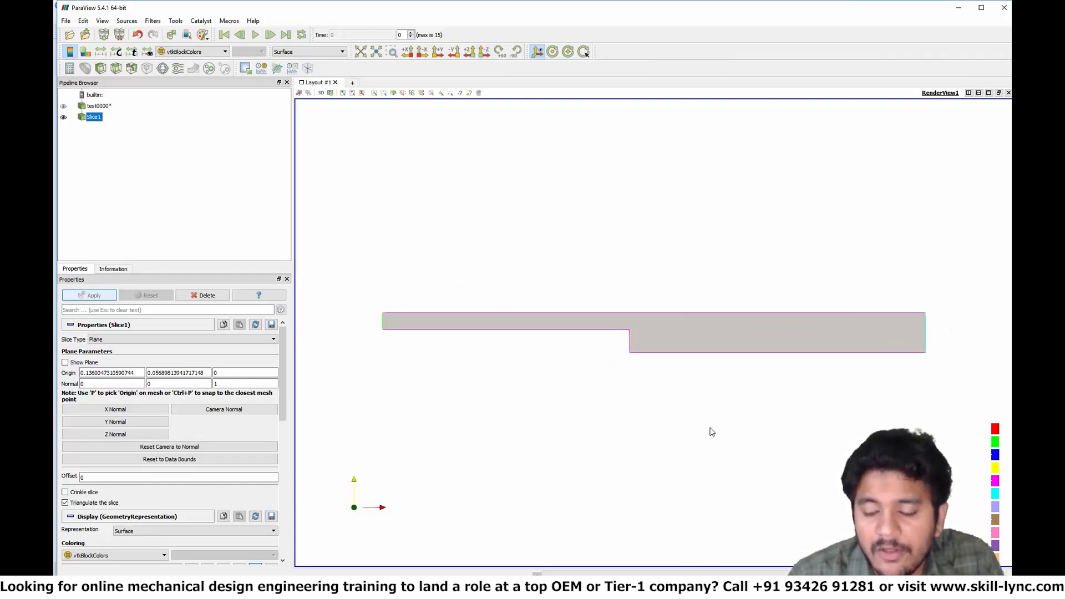
# Set the render view's background colour to dark grey #393939 in the colour palette settings and apply it.
pyautogui.scroll(2, 710, 431)
pyautogui.scroll(-2, 707, 428)
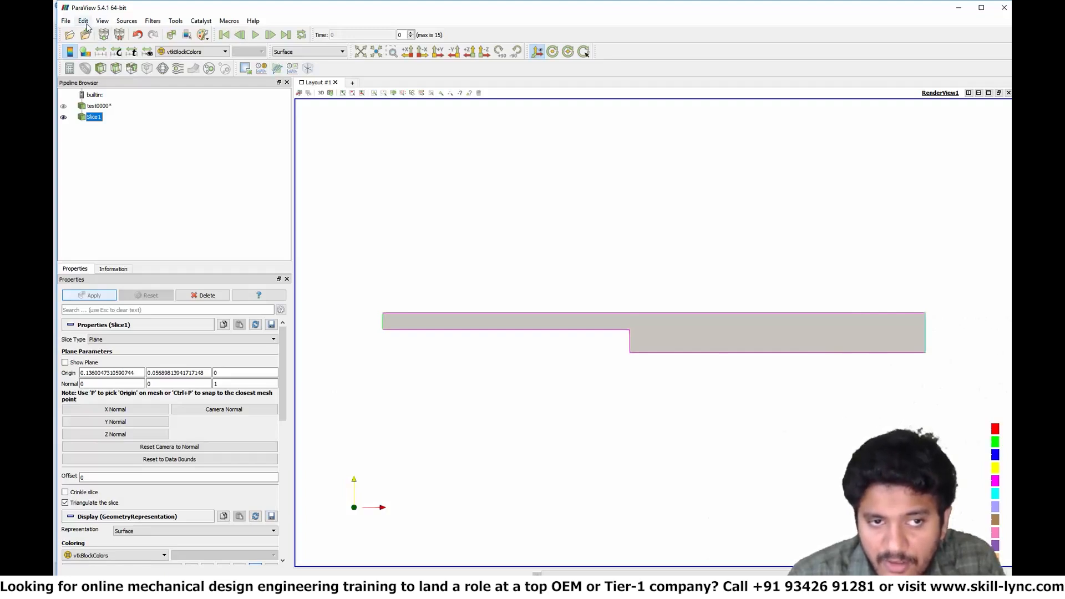
pyautogui.click(85, 22)
pyautogui.click(119, 189)
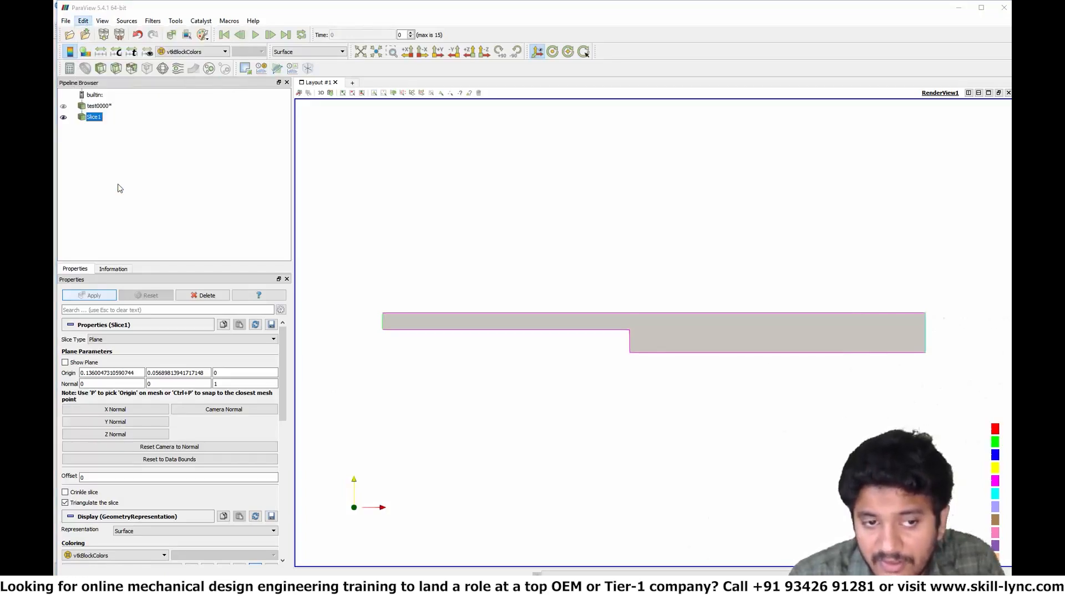
pyautogui.click(573, 150)
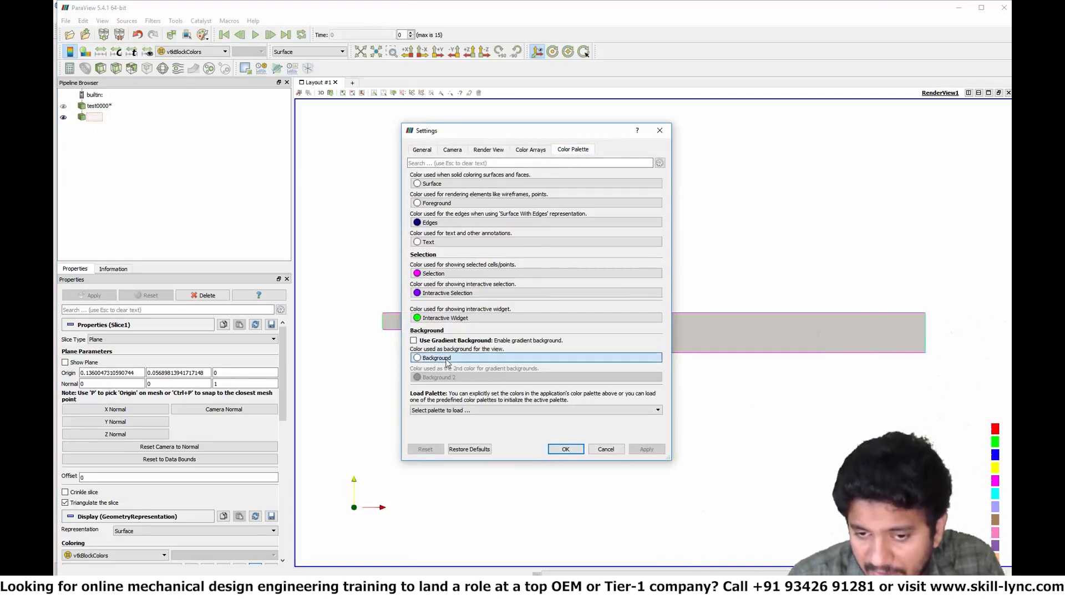
pyautogui.click(446, 358)
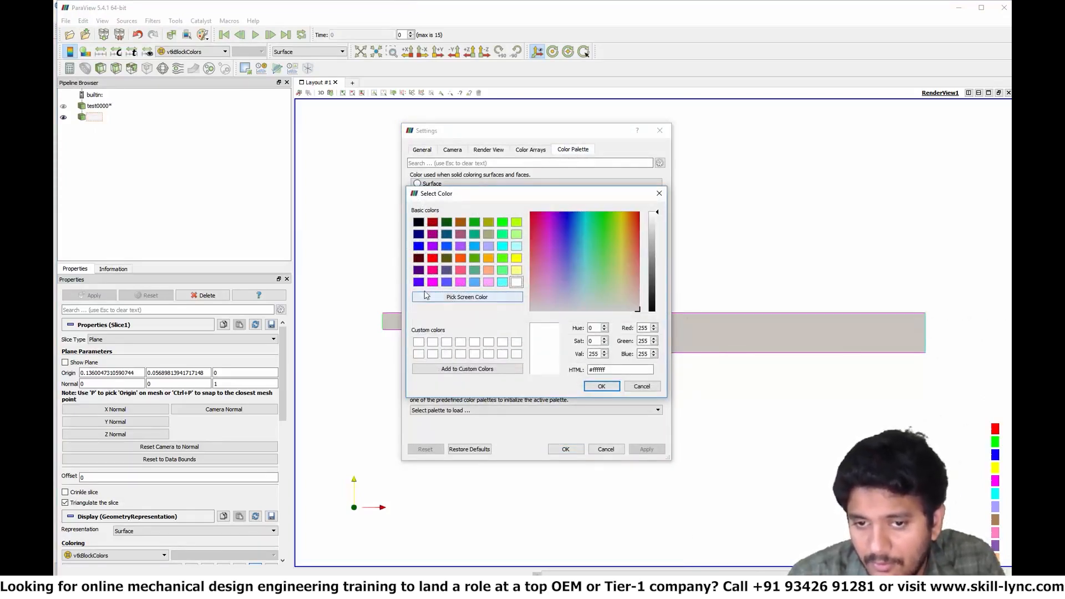
pyautogui.click(419, 223)
pyautogui.click(653, 284)
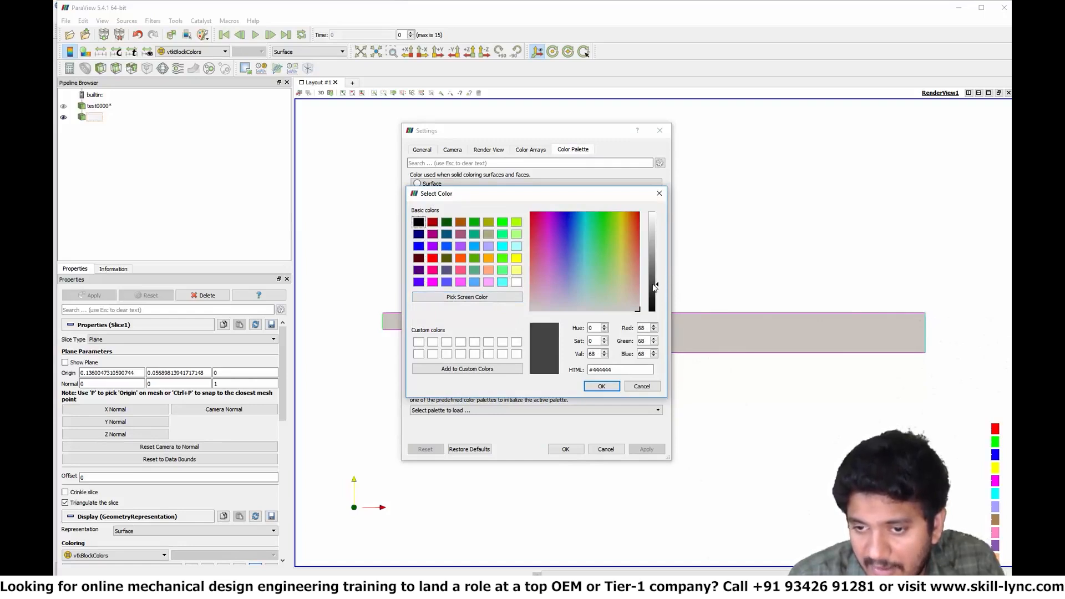
pyautogui.moveTo(655, 285); pyautogui.dragTo(652, 319)
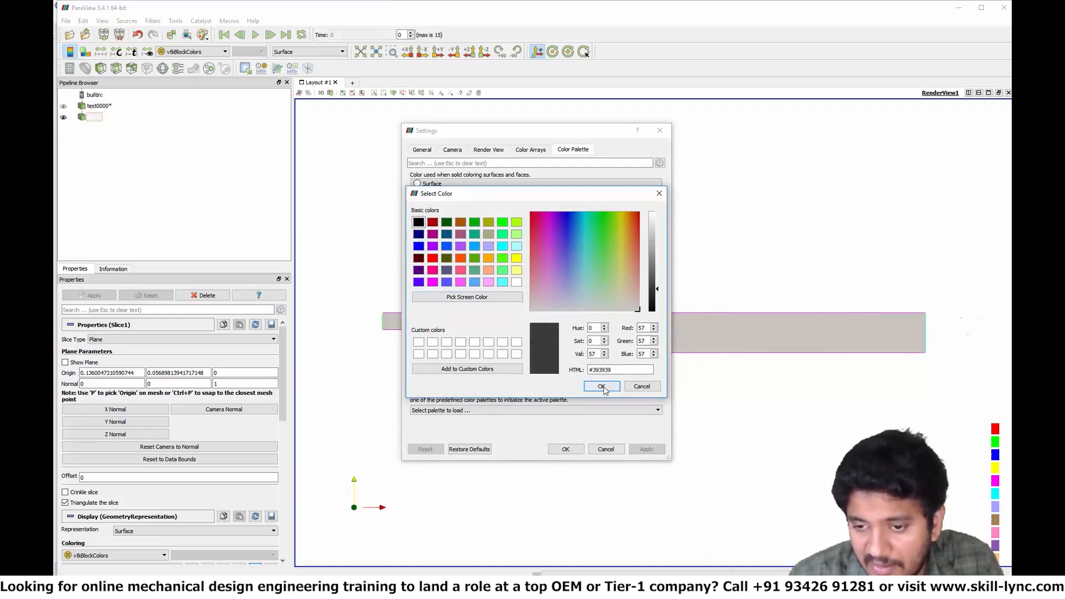
pyautogui.click(601, 385)
pyautogui.click(646, 449)
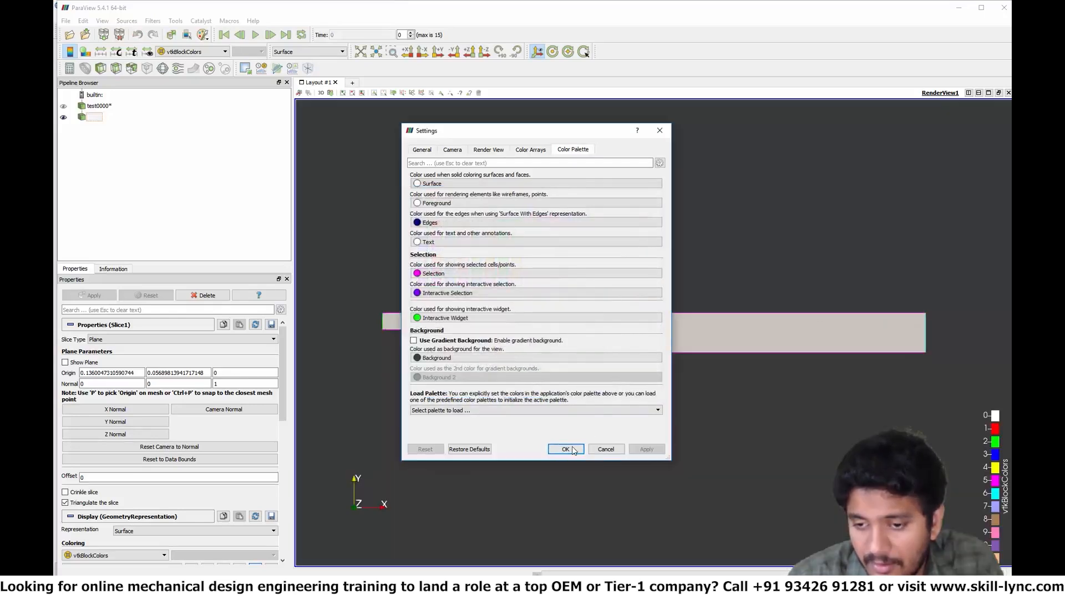
pyautogui.click(571, 449)
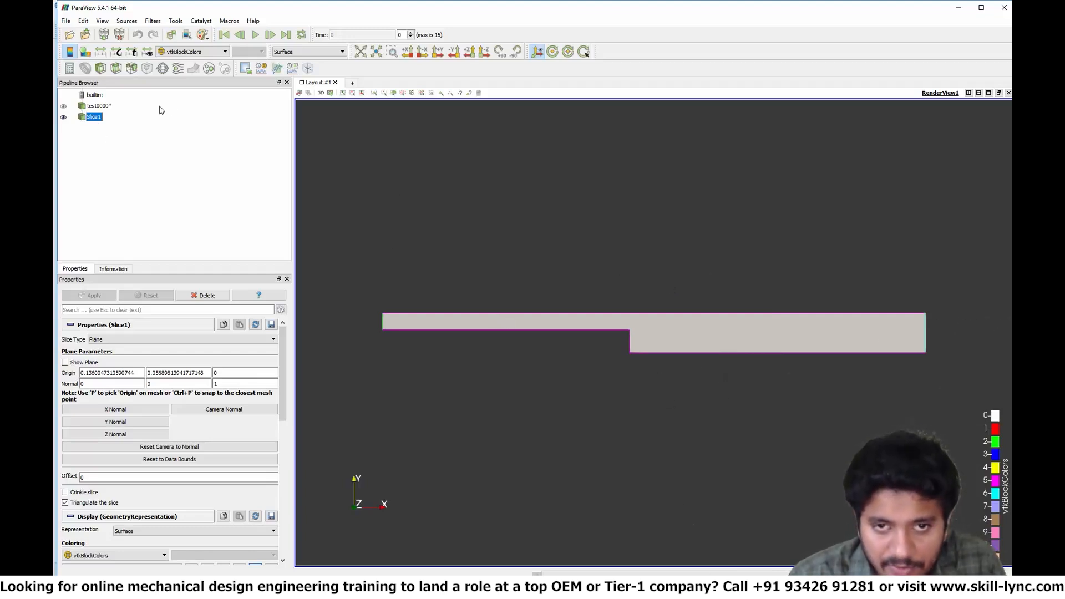
# Display the slice with the Surface With Edges representation.
pyautogui.click(308, 53)
pyautogui.click(310, 95)
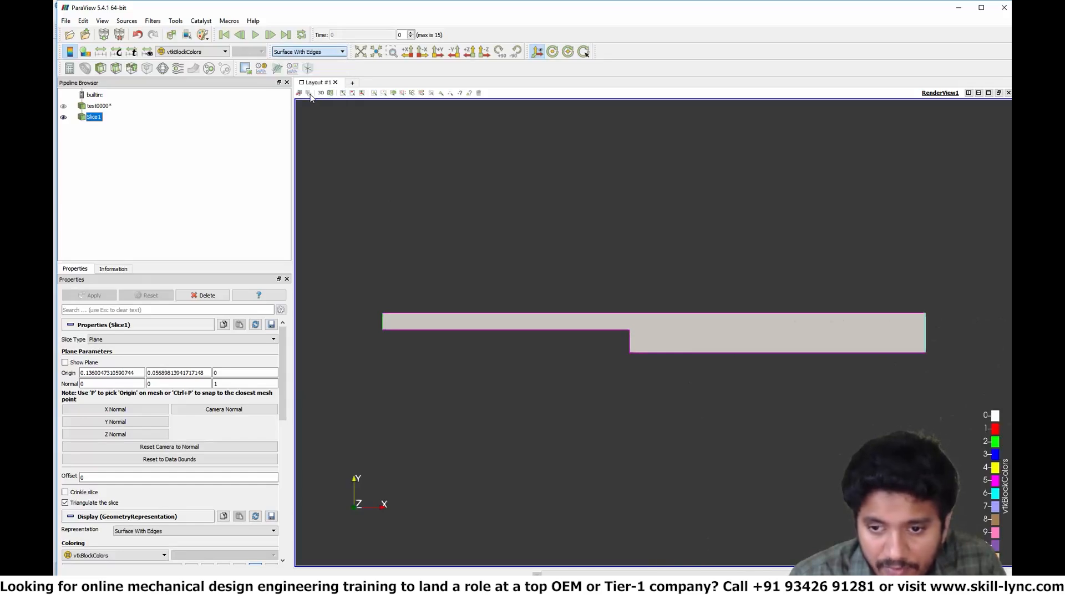
pyautogui.scroll(-3, 644, 376)
pyautogui.scroll(6, 640, 369)
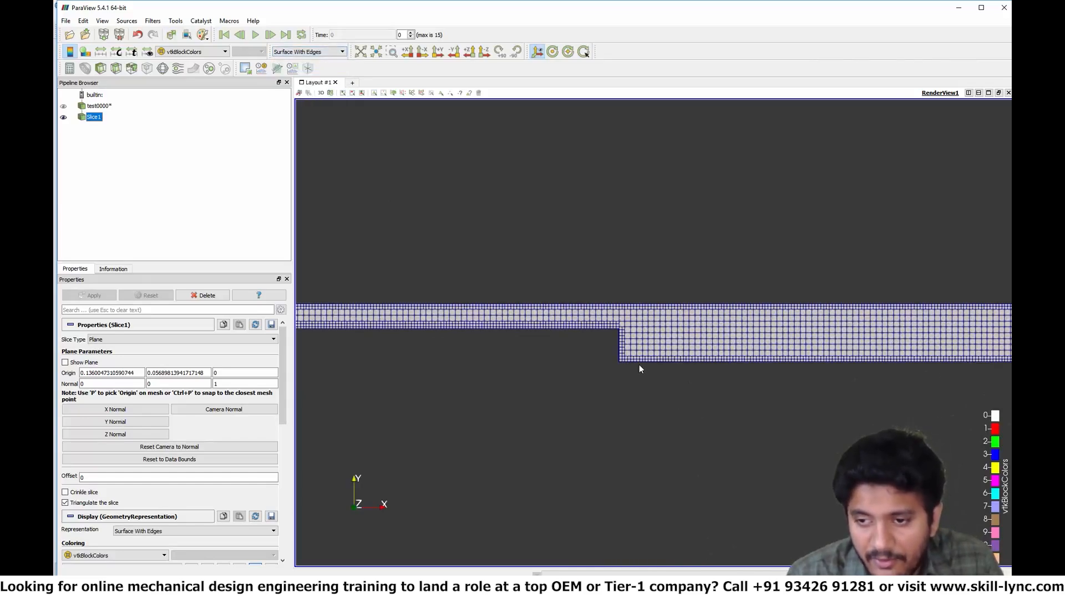
# Examine the mesh cells on the slice around the step corner, the inlet end, the walls and the downstream channel.
pyautogui.scroll(3, 605, 376)
pyautogui.moveTo(486, 378); pyautogui.dragTo(548, 379)
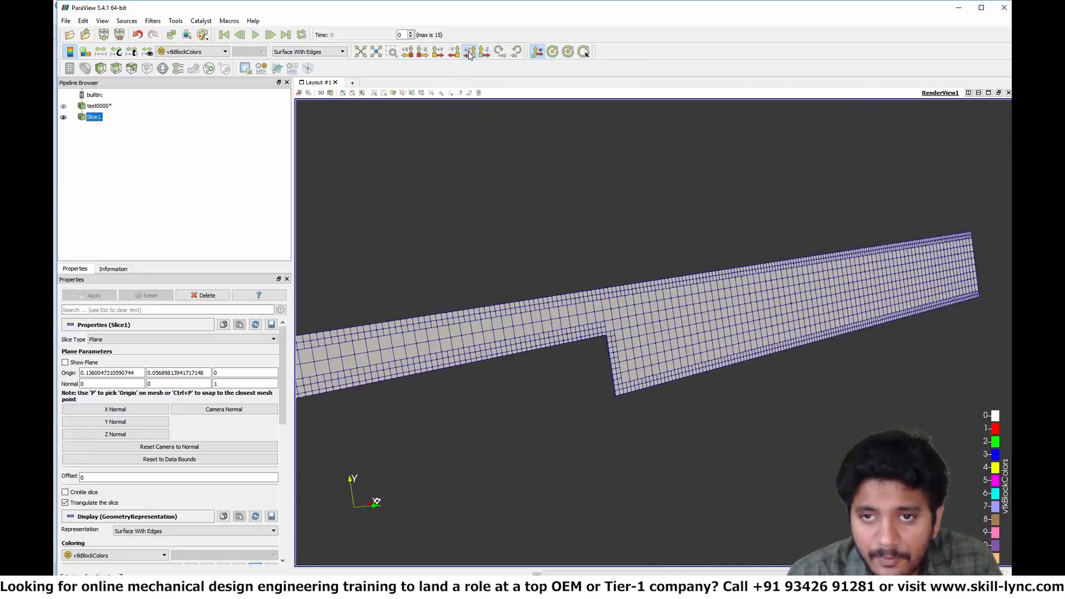
pyautogui.click(484, 52)
pyautogui.scroll(10, 597, 373)
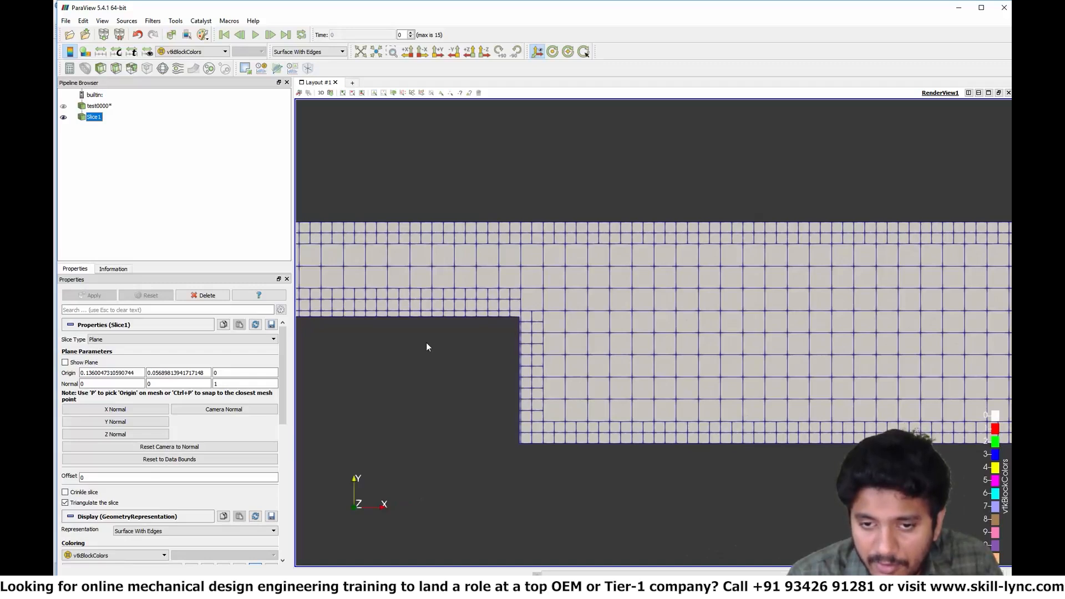
pyautogui.moveTo(475, 344); pyautogui.dragTo(870, 350, button='middle')
pyautogui.moveTo(576, 345)
pyautogui.mouseDown(button='middle')
pyautogui.moveTo(845, 360)
pyautogui.moveTo(984, 348)
pyautogui.mouseUp(button='middle')
pyautogui.moveTo(496, 368); pyautogui.dragTo(926, 370, button='middle')
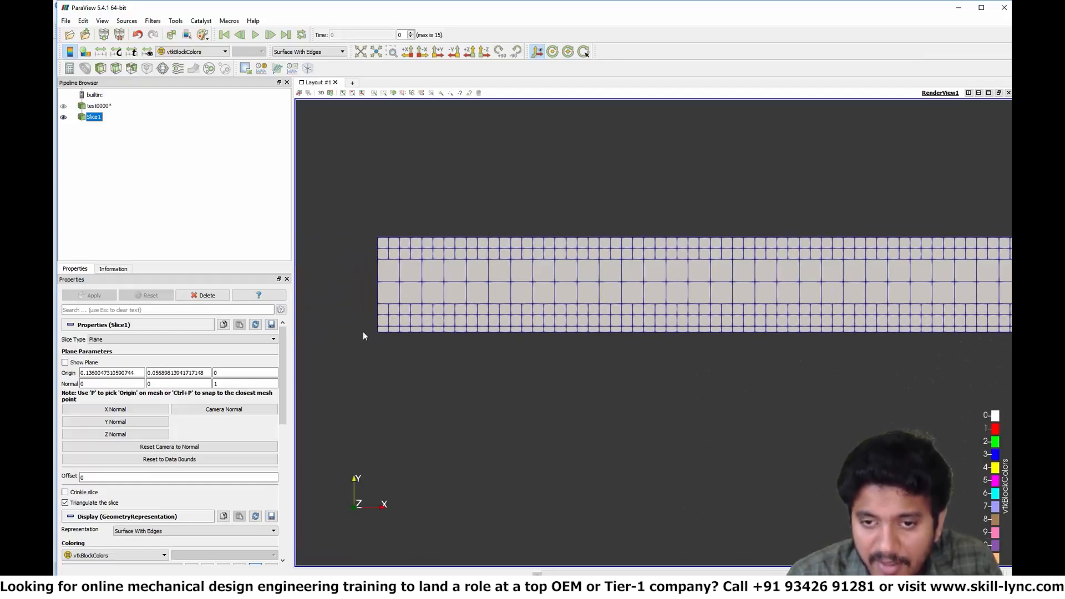
pyautogui.scroll(5, 414, 383)
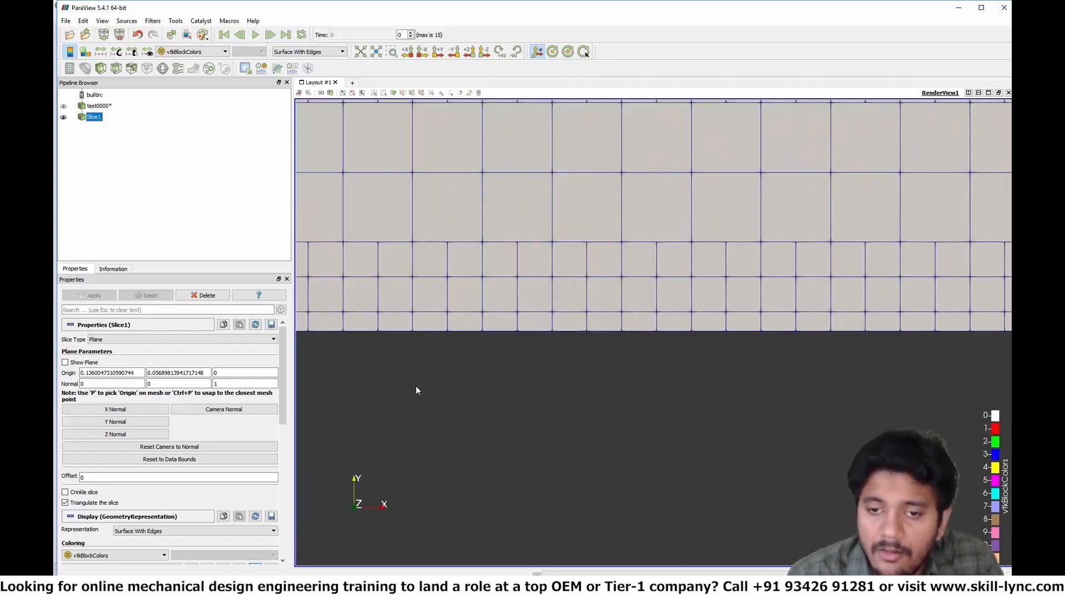
pyautogui.scroll(-8, 433, 394)
pyautogui.moveTo(754, 372); pyautogui.dragTo(311, 375, button='middle')
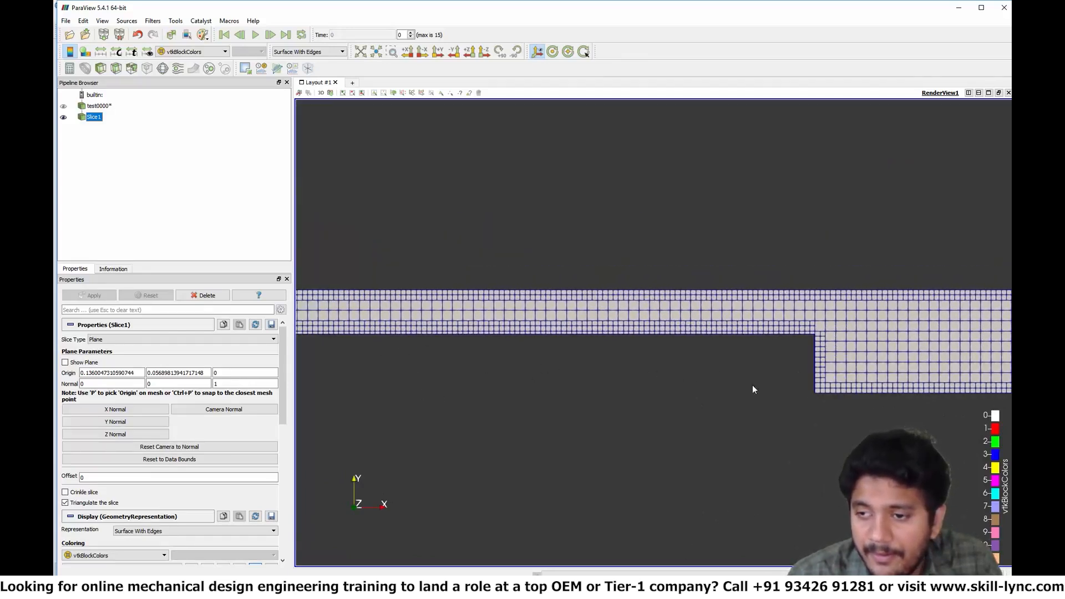
pyautogui.moveTo(776, 401); pyautogui.dragTo(471, 361, button='middle')
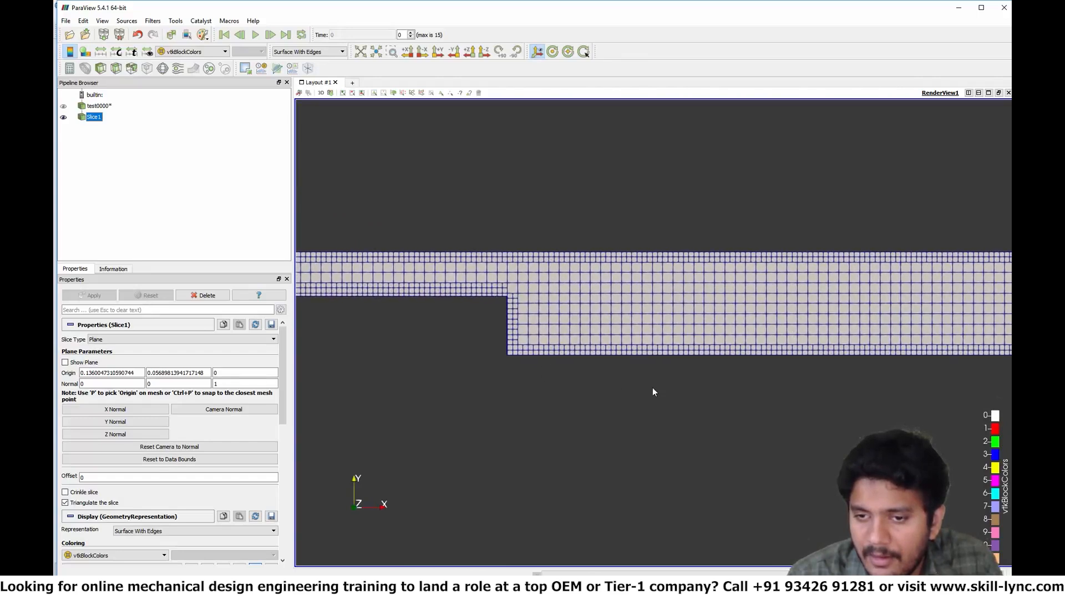
pyautogui.moveTo(654, 392); pyautogui.dragTo(625, 394, button='middle')
pyautogui.scroll(-4, 443, 394)
pyautogui.scroll(3, 573, 382)
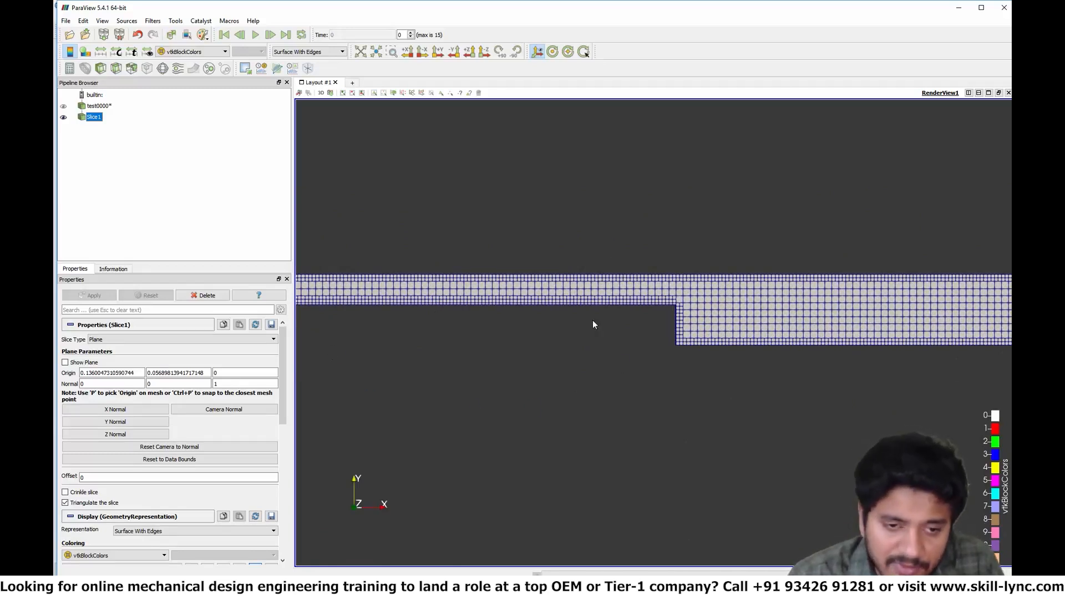
# Color Slice1 by velocity magnitude.
pyautogui.click(97, 106)
pyautogui.click(90, 117)
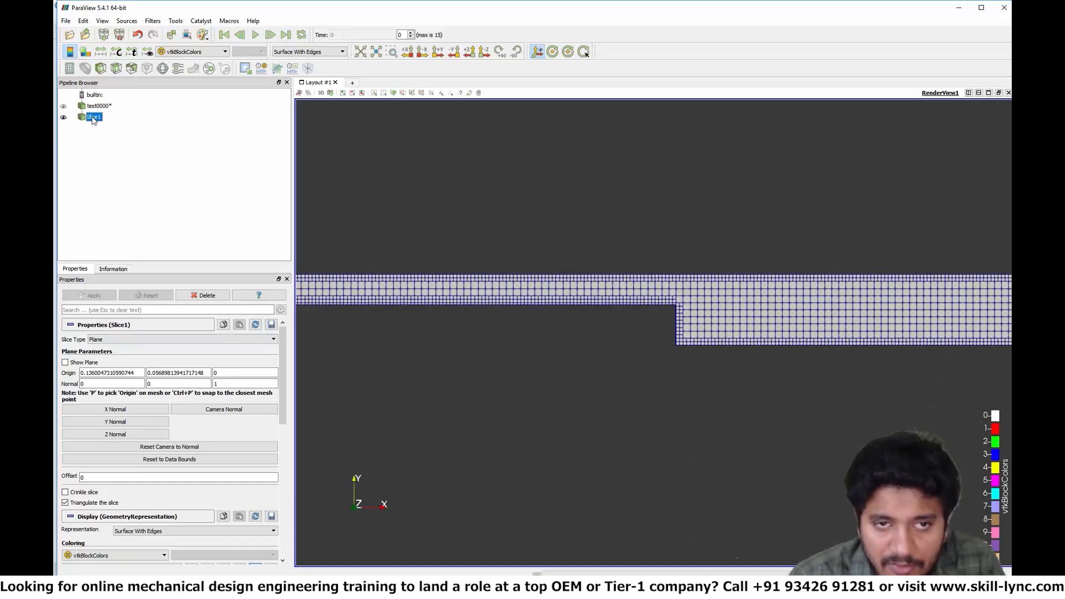
pyautogui.click(211, 52)
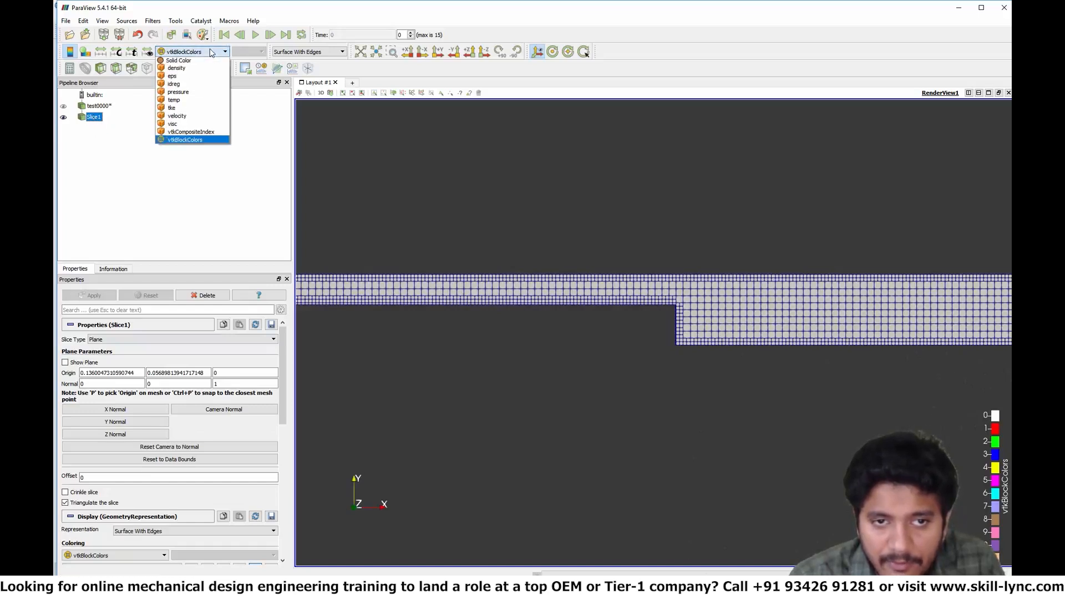
pyautogui.click(194, 116)
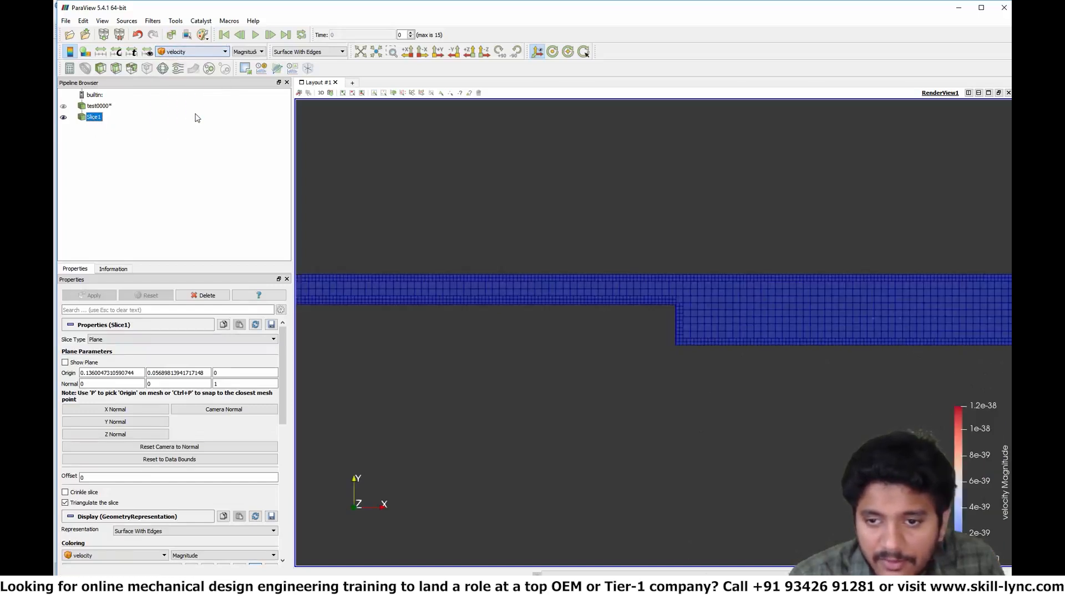
pyautogui.scroll(3, 552, 436)
pyautogui.scroll(-8, 553, 437)
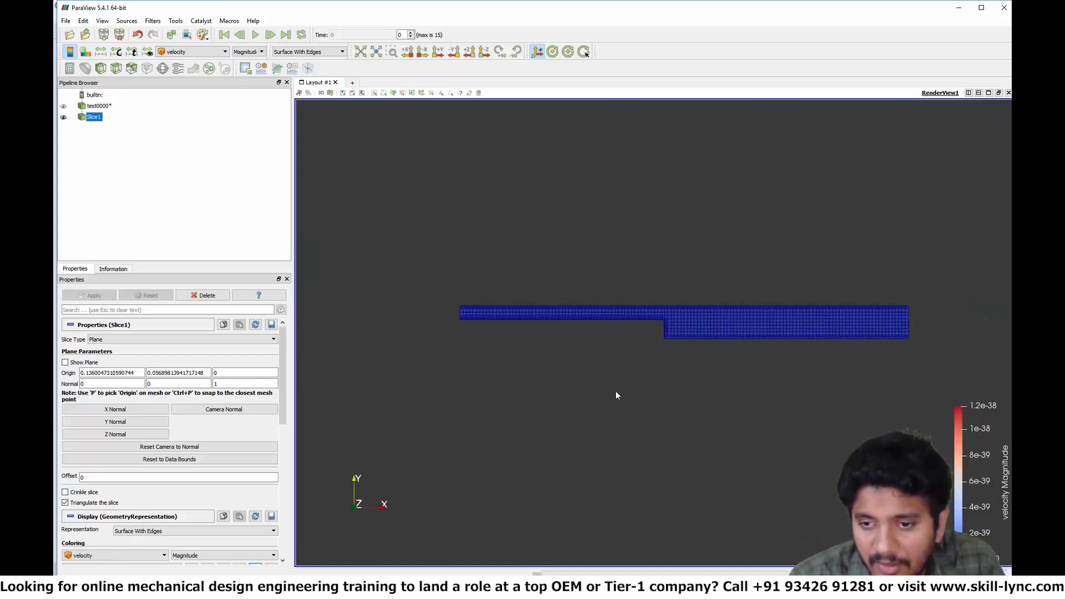
pyautogui.scroll(4, 617, 396)
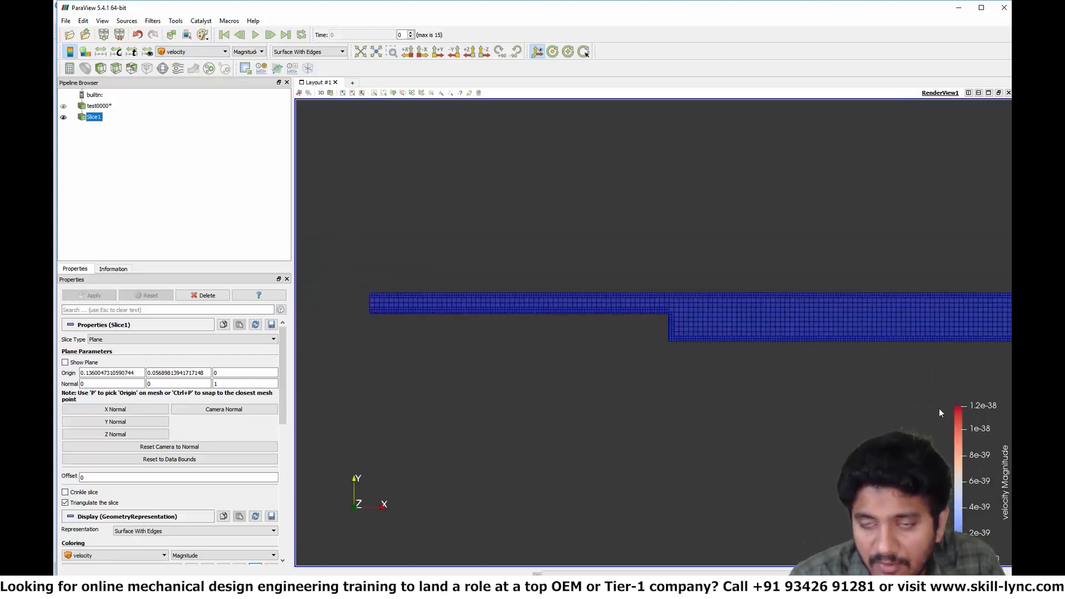
# Go to the last time step and refresh the slice's velocity colouring by switching to tke and back to velocity.
pyautogui.click(284, 35)
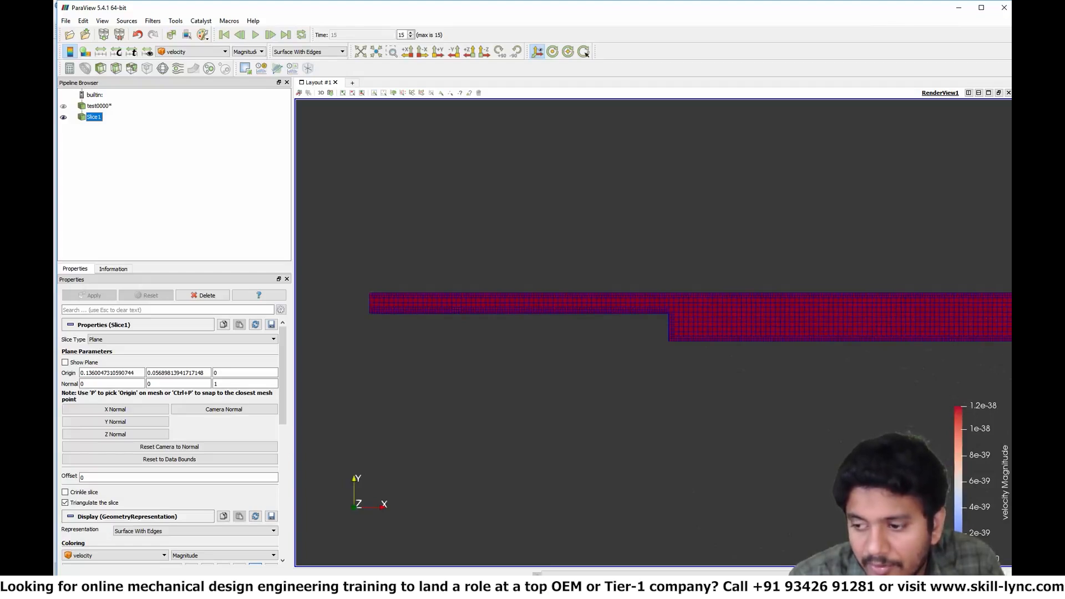
pyautogui.click(205, 53)
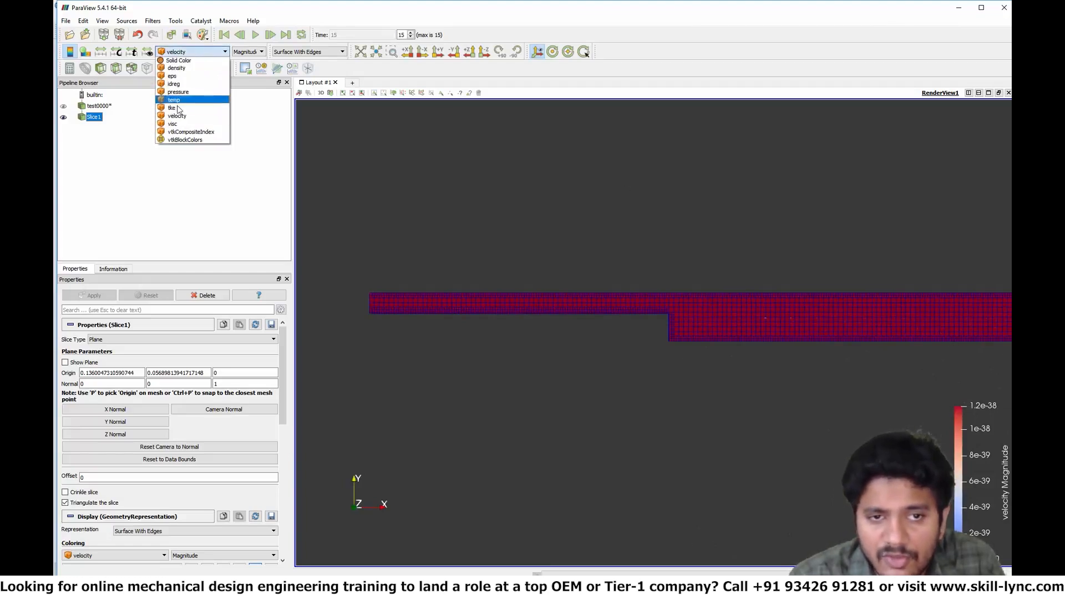
pyautogui.click(173, 82)
pyautogui.click(185, 53)
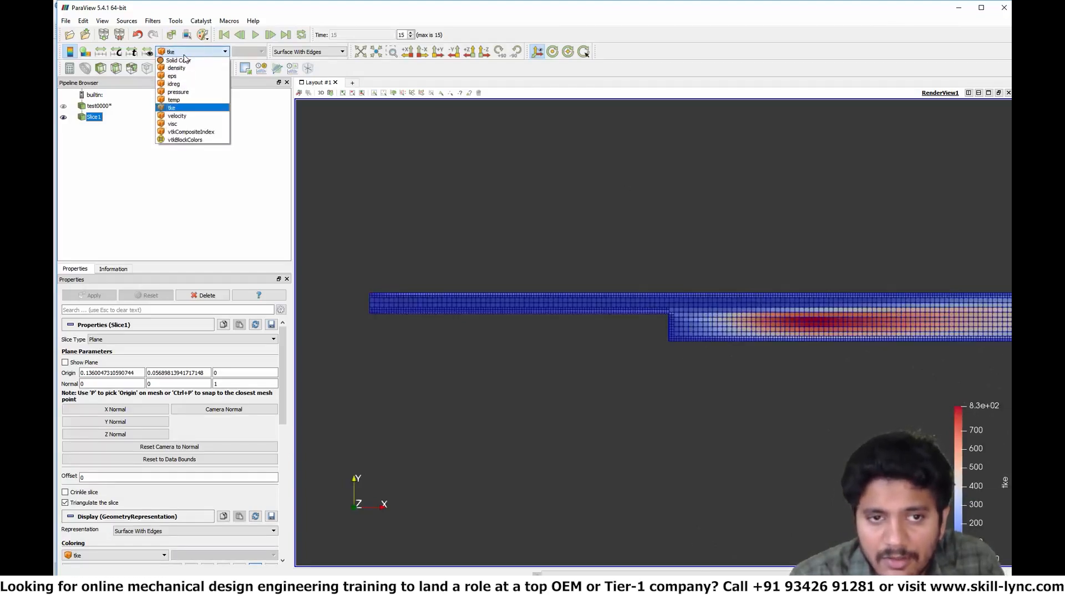
pyautogui.click(187, 116)
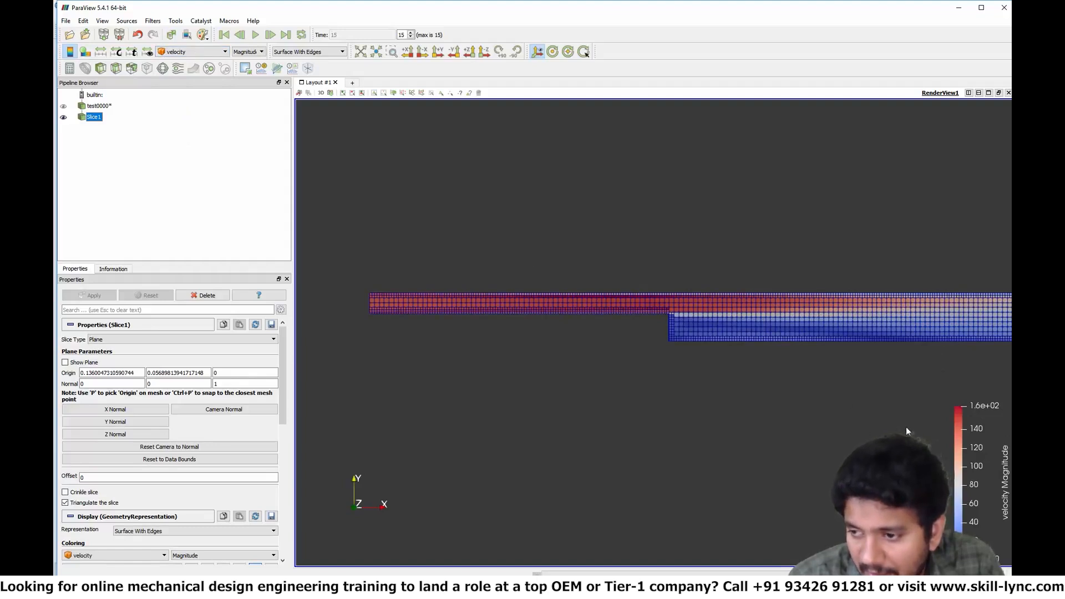
pyautogui.scroll(3, 887, 396)
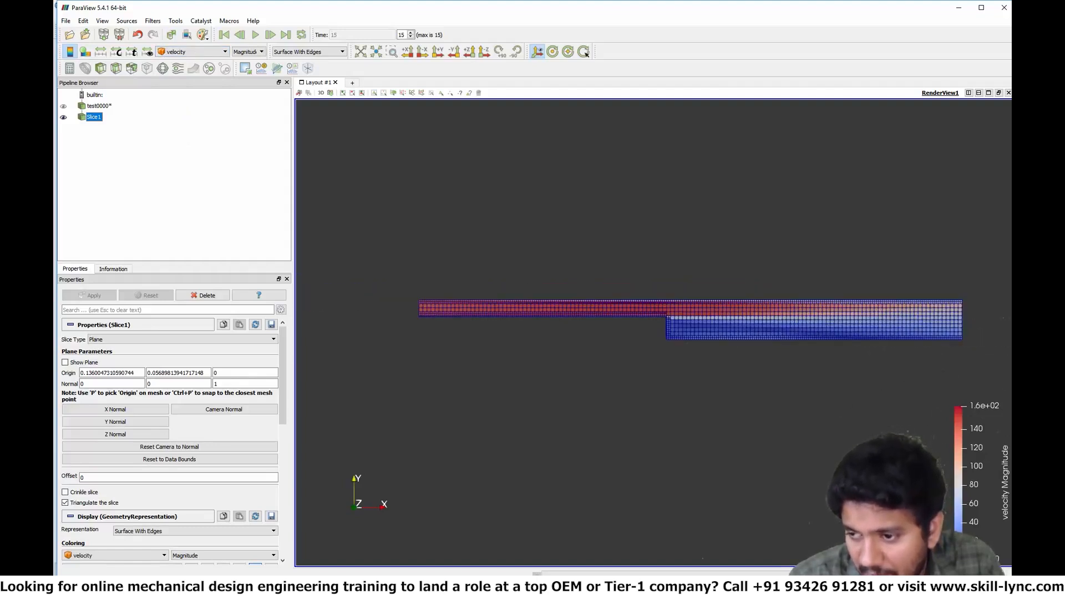
pyautogui.scroll(2, 866, 401)
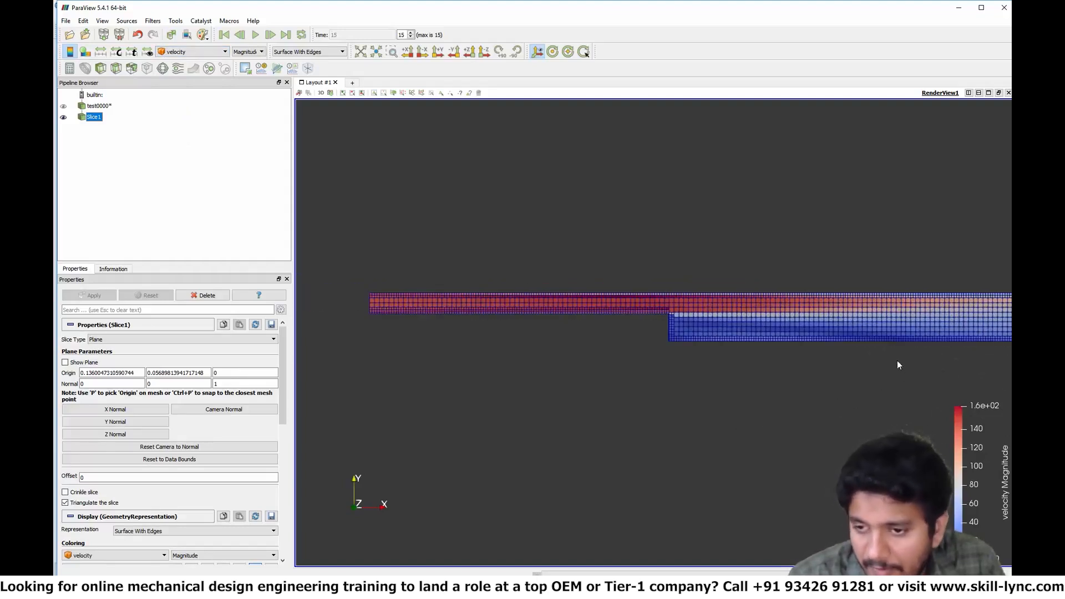
pyautogui.moveTo(885, 371); pyautogui.dragTo(855, 359, button='middle')
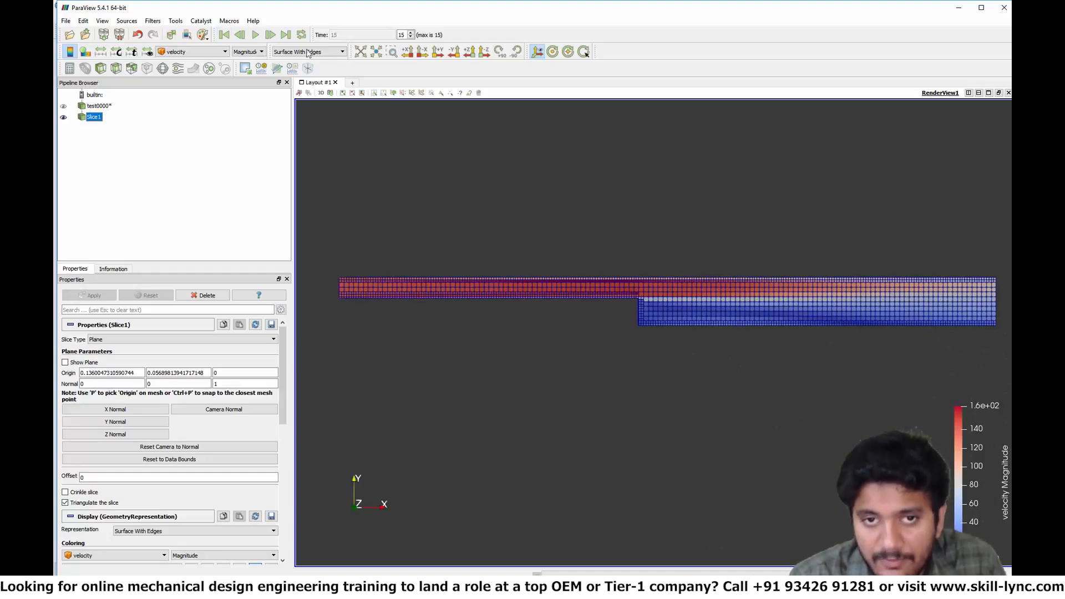
# Review the velocity field over time from the first frame, advancing one frame at a time to frame 5, and finish at the last frame.
pyautogui.click(224, 35)
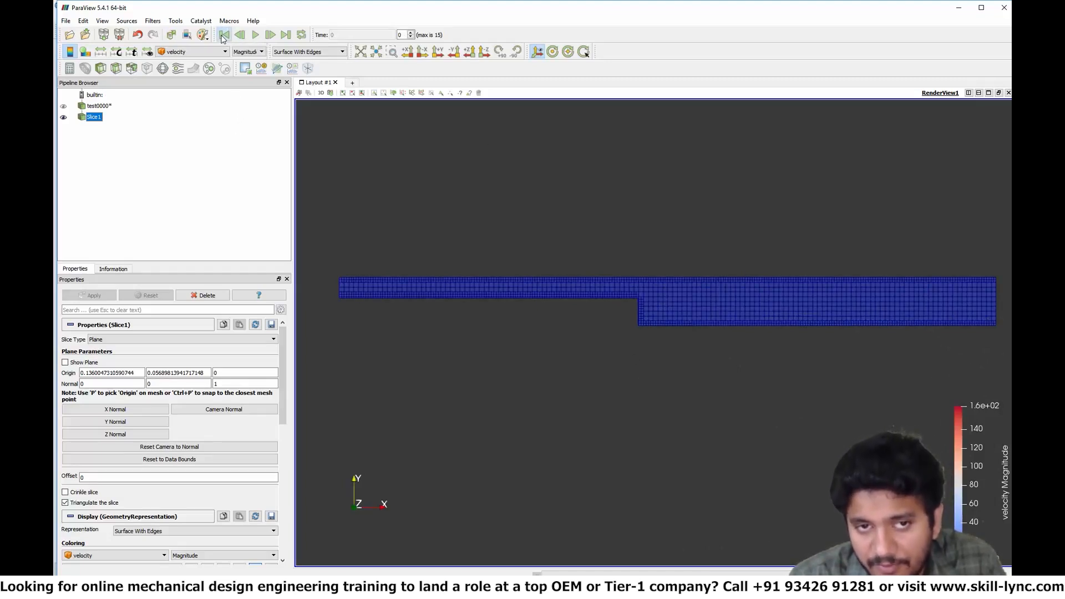
pyautogui.click(269, 35)
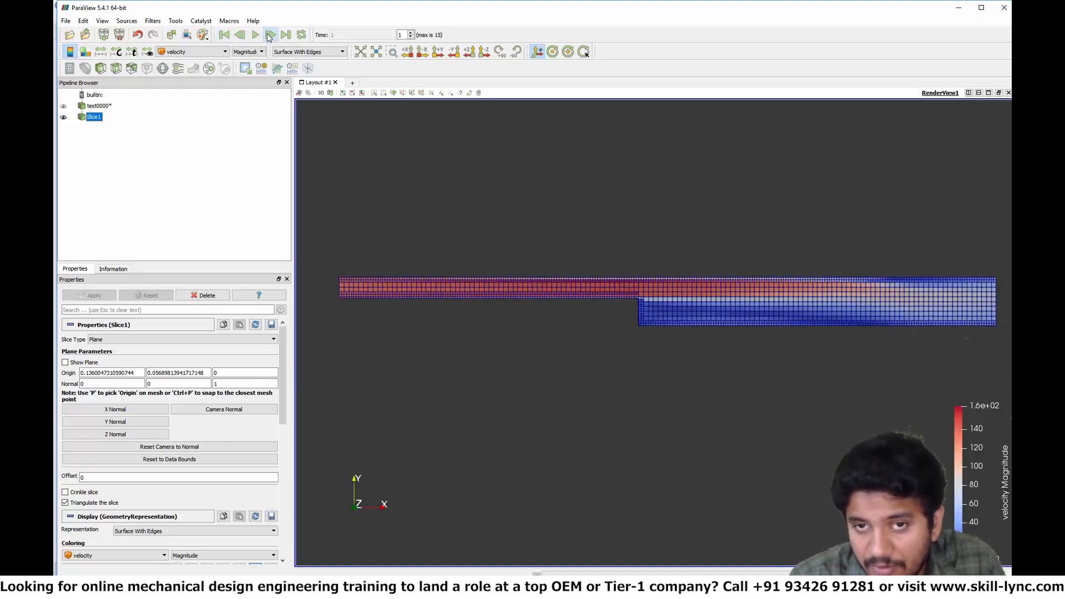
pyautogui.click(268, 34)
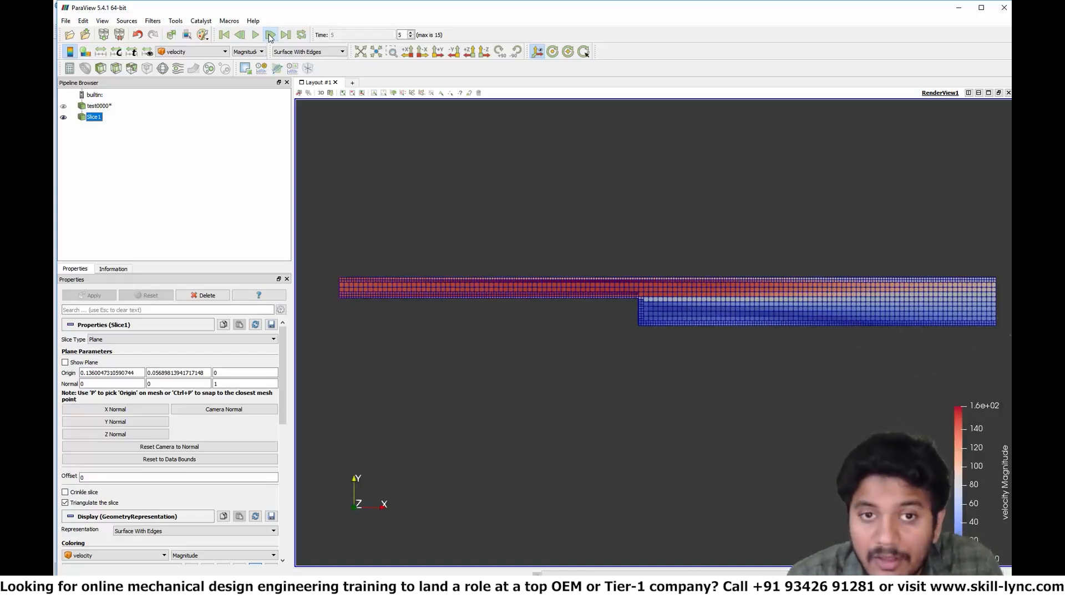
pyautogui.click(286, 34)
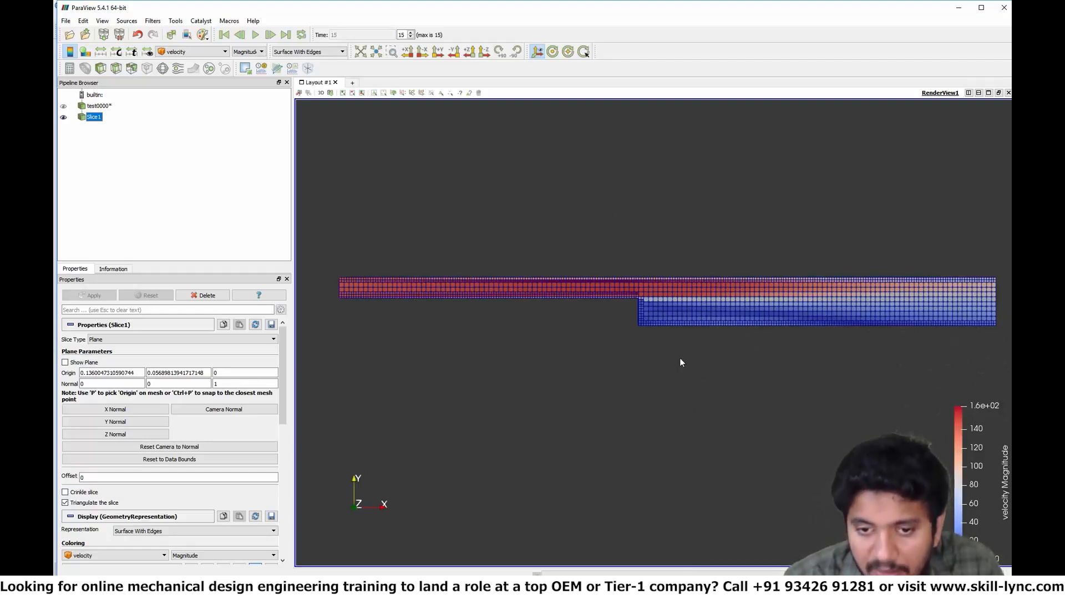
# Color the slice by pressure.
pyautogui.click(215, 52)
pyautogui.click(203, 92)
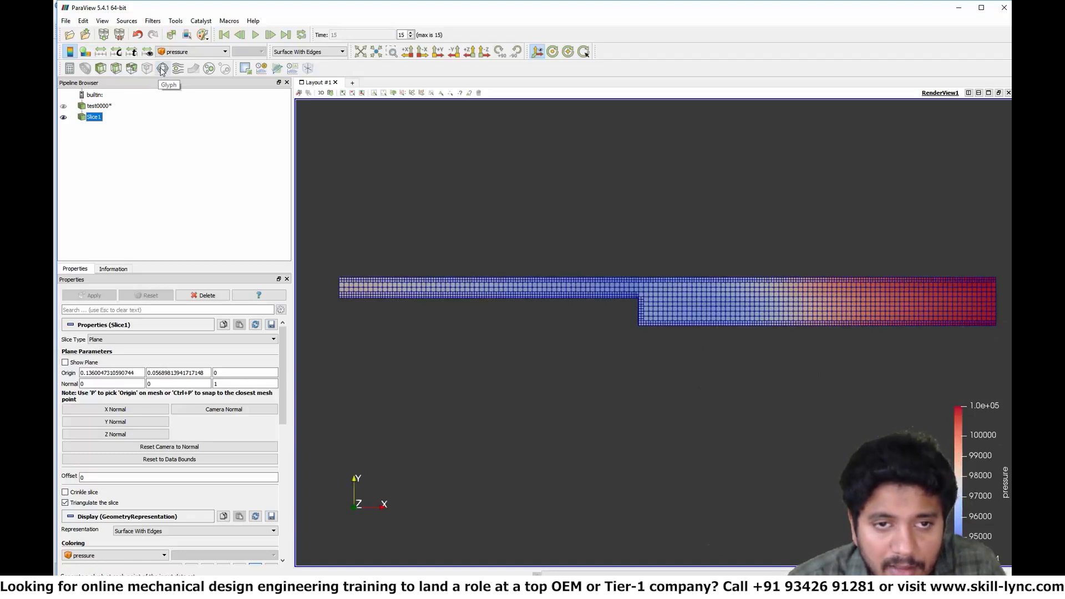
# Add an arrow Glyph filter to the slice with velocity as its vectors.
pyautogui.click(162, 68)
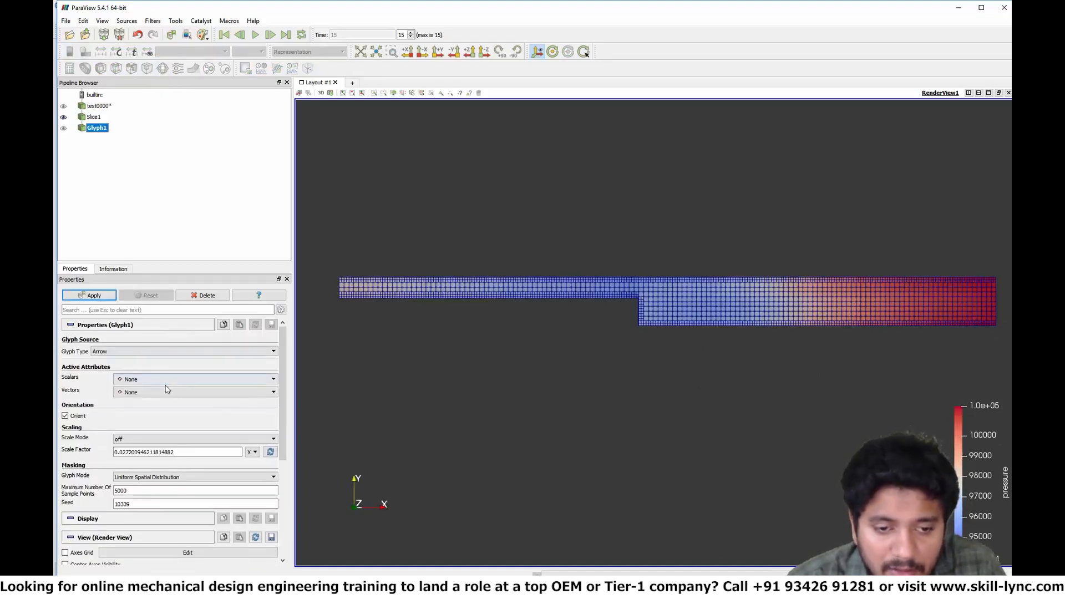
pyautogui.click(165, 391)
pyautogui.click(167, 412)
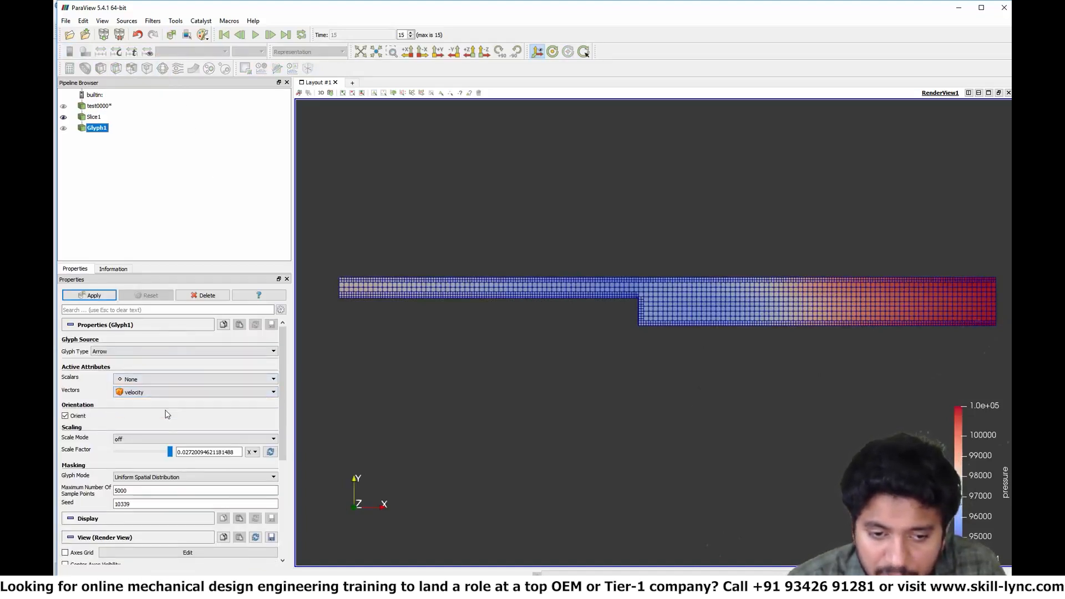
pyautogui.click(89, 294)
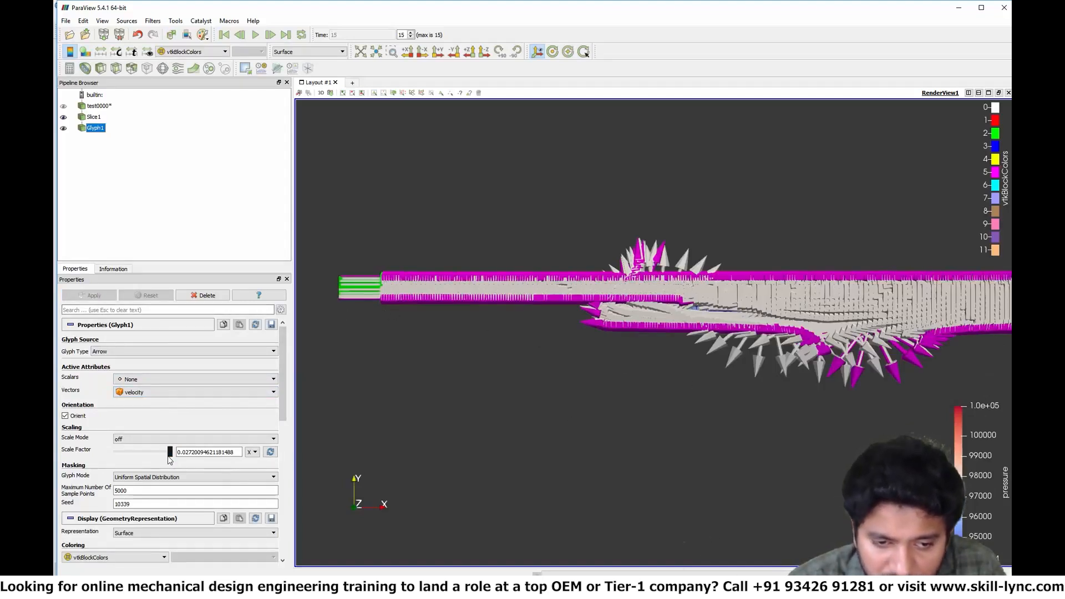
# Reduce the glyph scale factor to 0.0029921, then raise it to about 0.0049.
pyautogui.moveTo(169, 452); pyautogui.dragTo(121, 453)
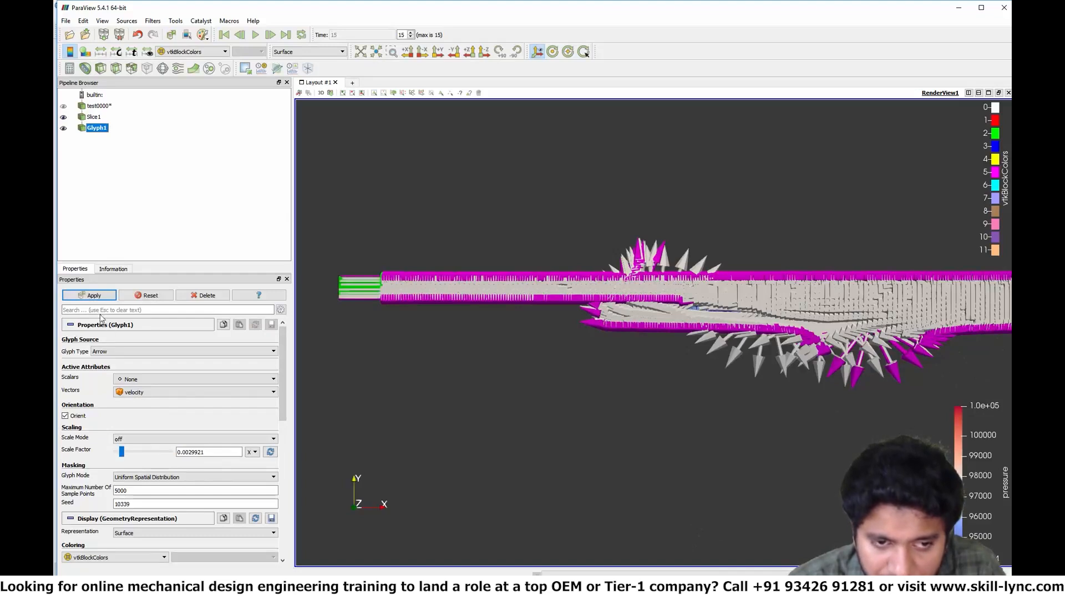
pyautogui.click(95, 298)
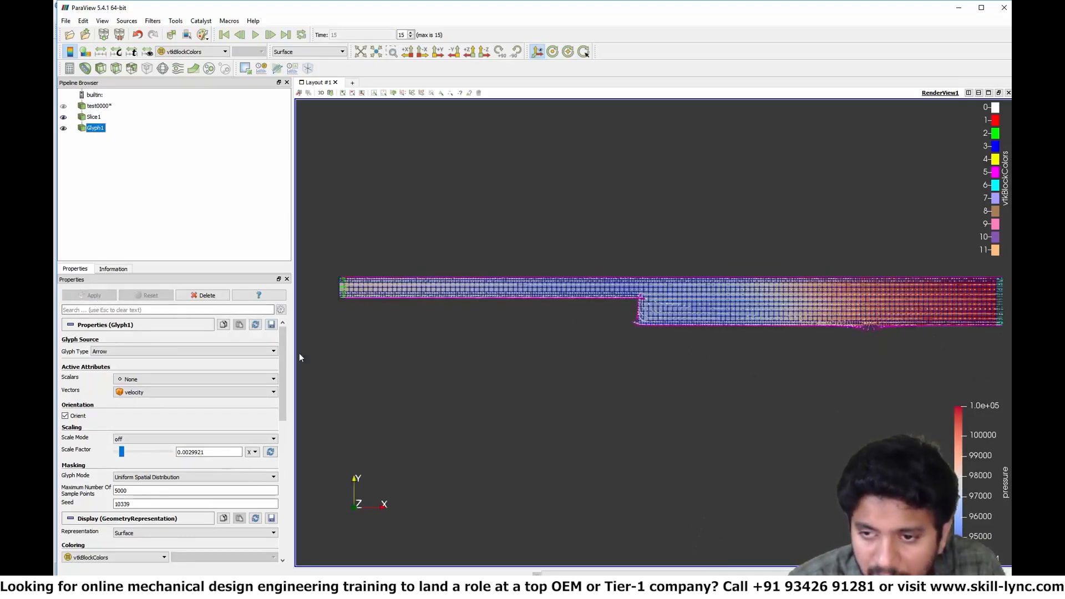
pyautogui.moveTo(122, 452); pyautogui.dragTo(127, 453)
pyautogui.click(94, 297)
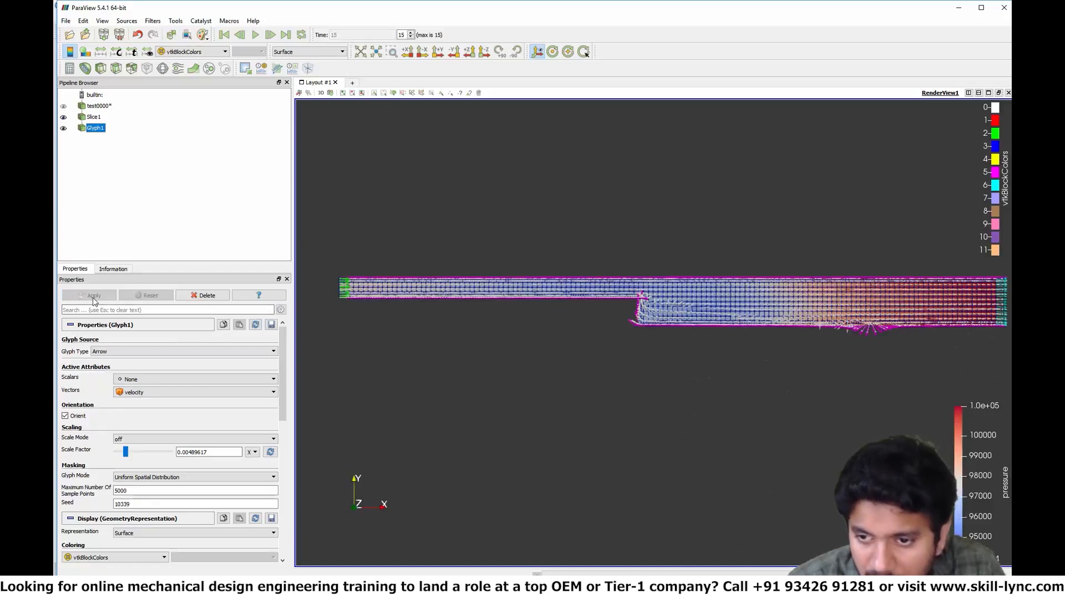
# Change the slice's representation to Surface so its mesh edges are hidden.
pyautogui.click(93, 117)
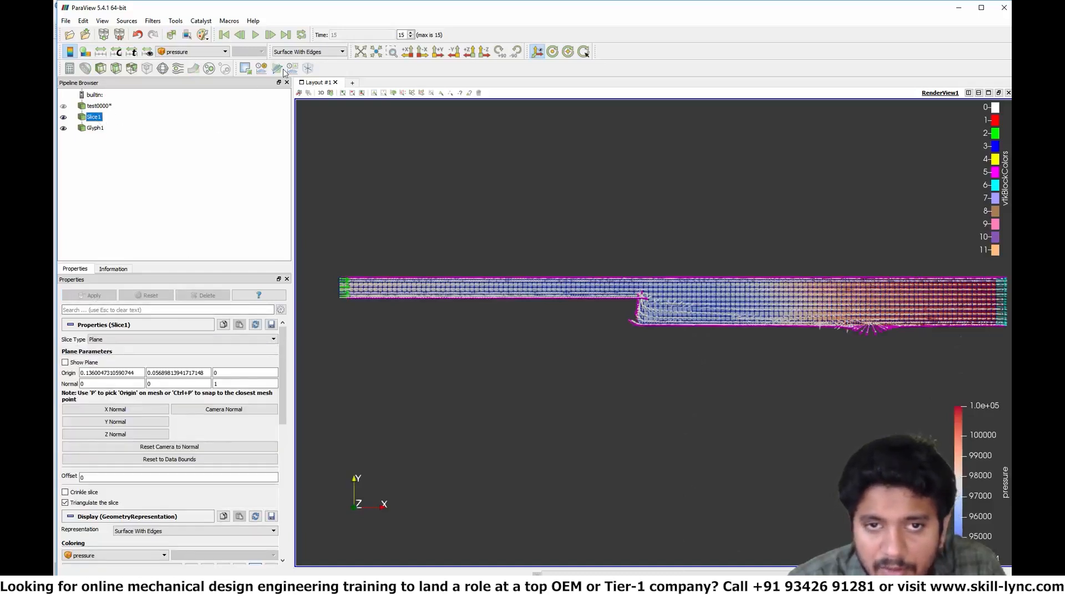
pyautogui.click(295, 54)
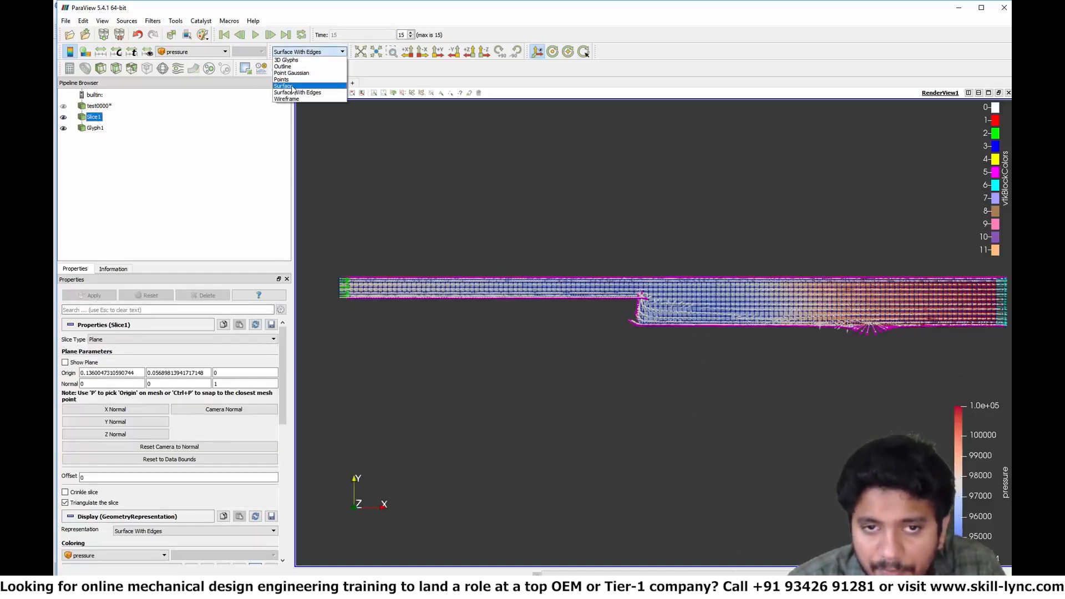
pyautogui.click(292, 89)
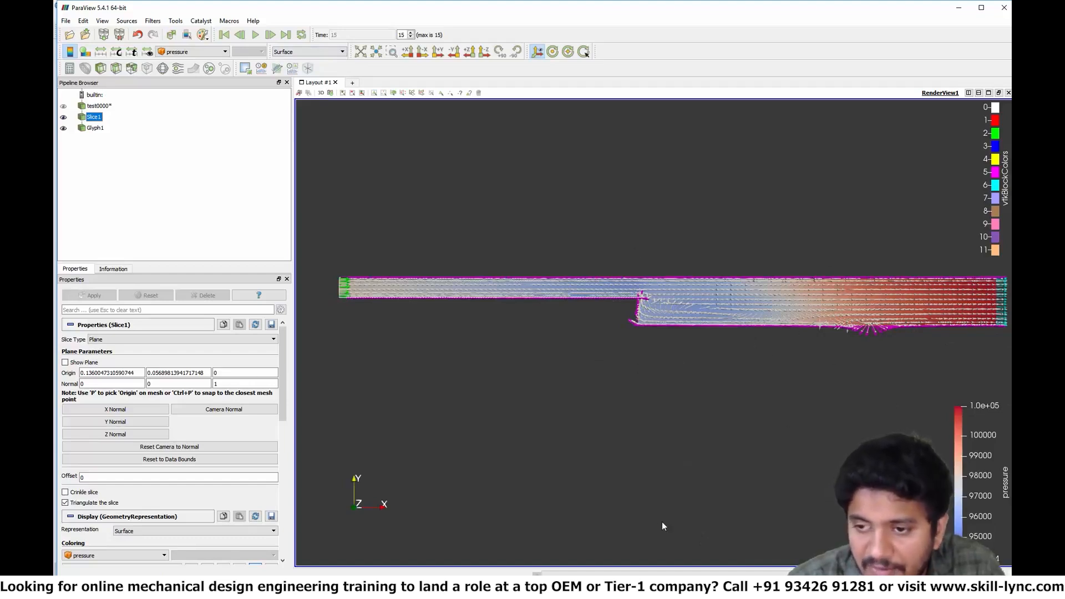
pyautogui.scroll(-2, 607, 385)
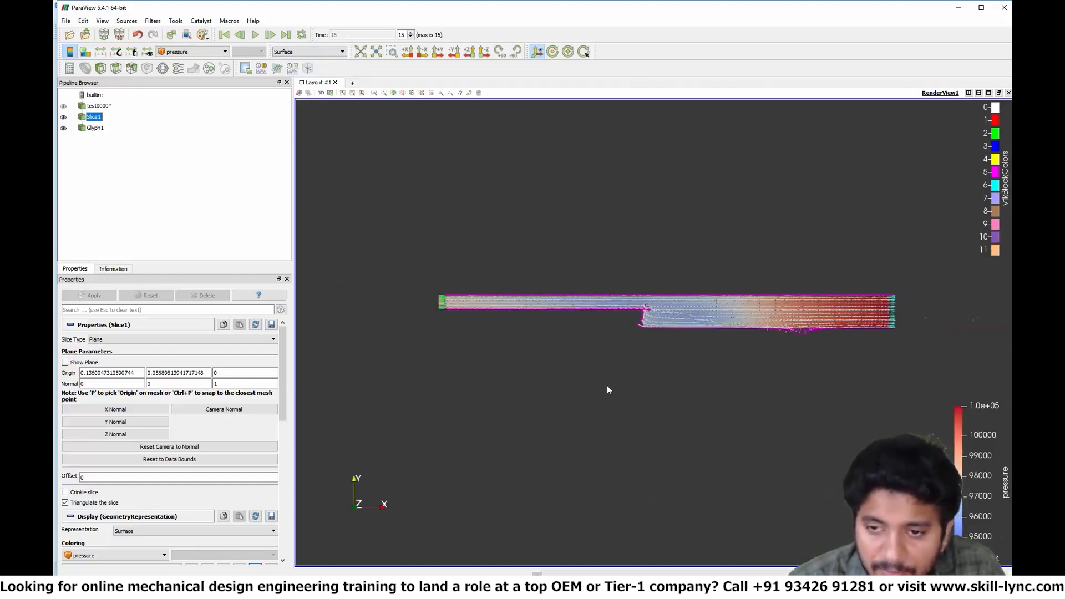
pyautogui.scroll(2, 607, 385)
pyautogui.scroll(2, 606, 385)
pyautogui.scroll(-2, 606, 385)
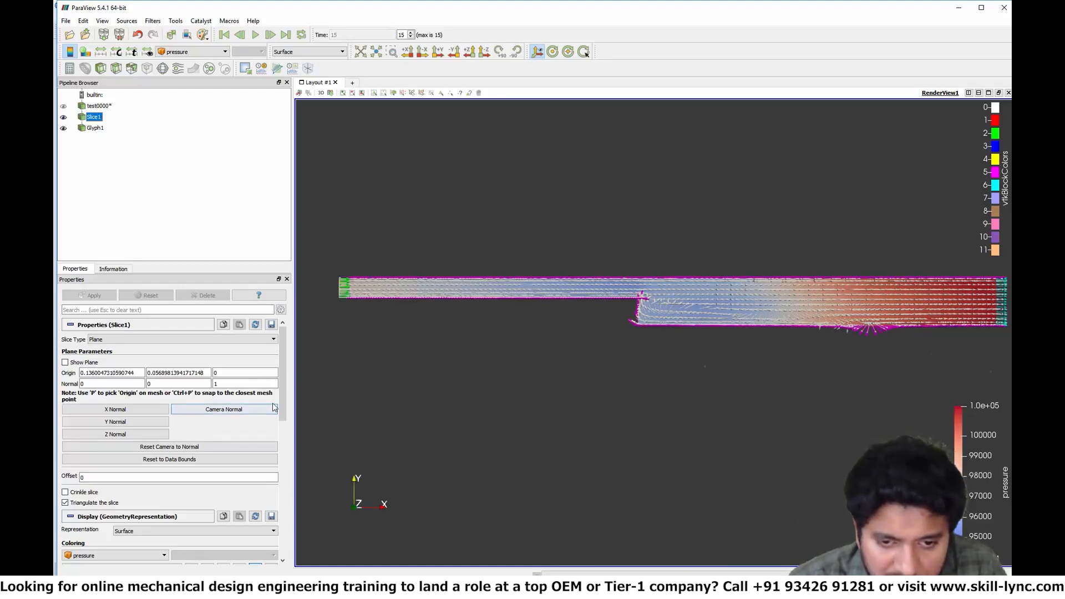
# Change the colouring of the velocity glyphs to Solid Color and make them black (#000000).
pyautogui.moveTo(282, 410); pyautogui.dragTo(283, 499)
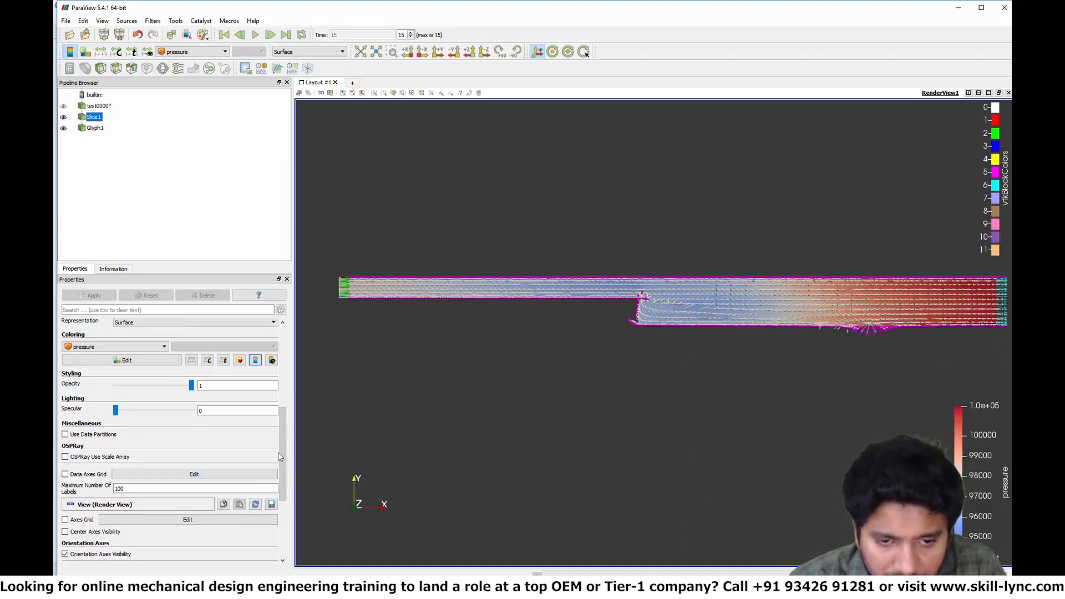
pyautogui.click(94, 128)
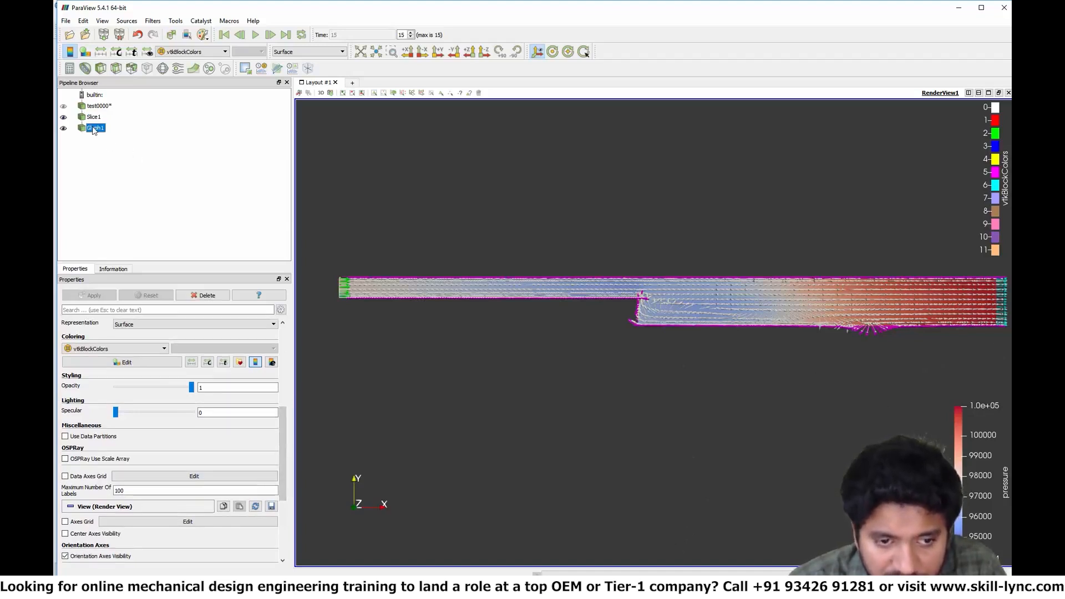
pyautogui.click(125, 361)
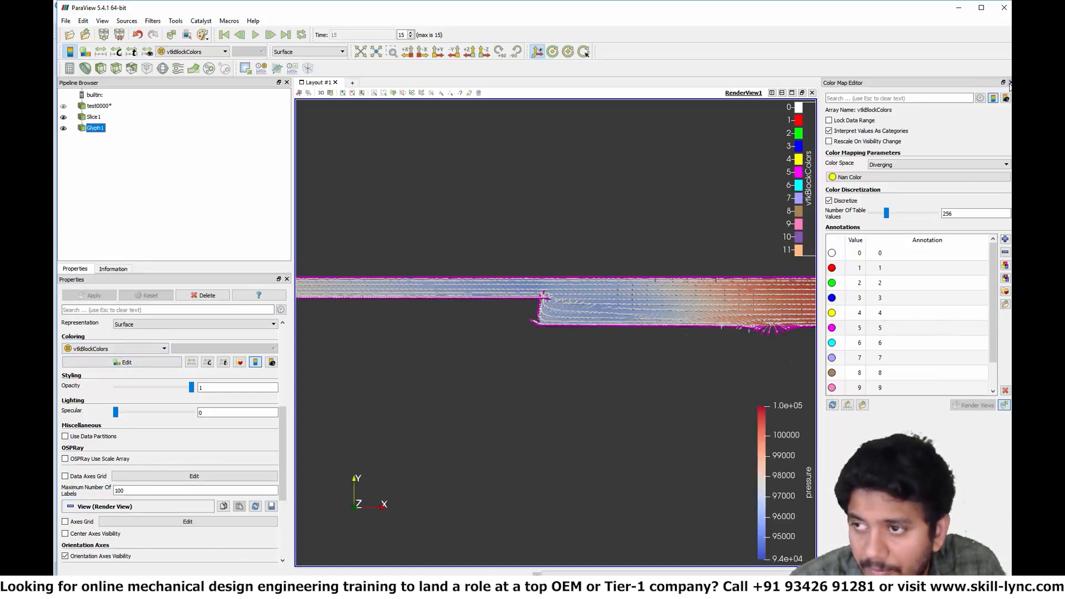
pyautogui.click(1009, 82)
pyautogui.click(83, 349)
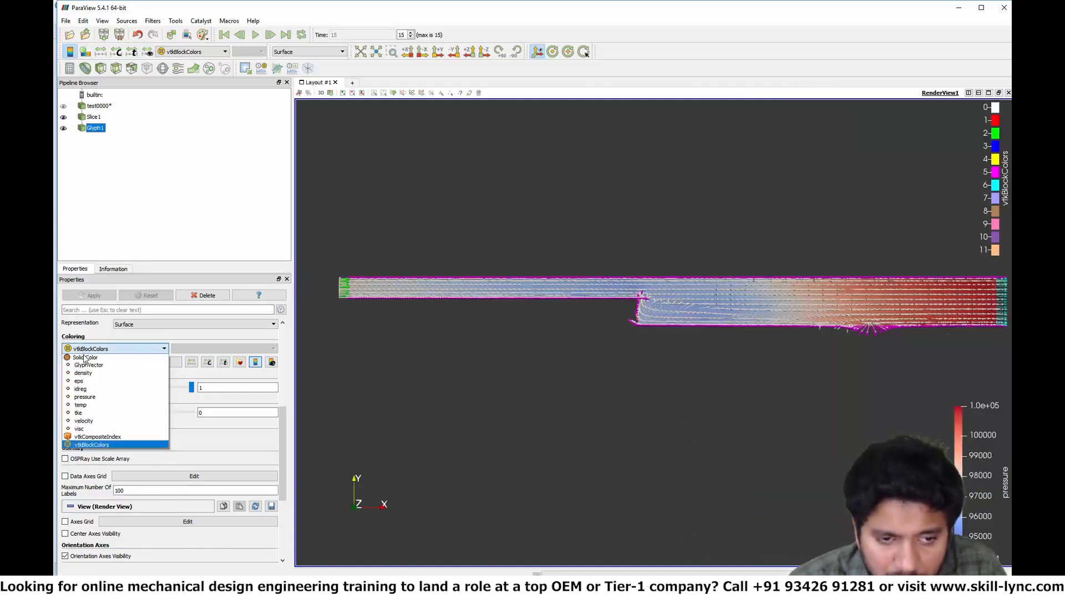
pyautogui.click(86, 360)
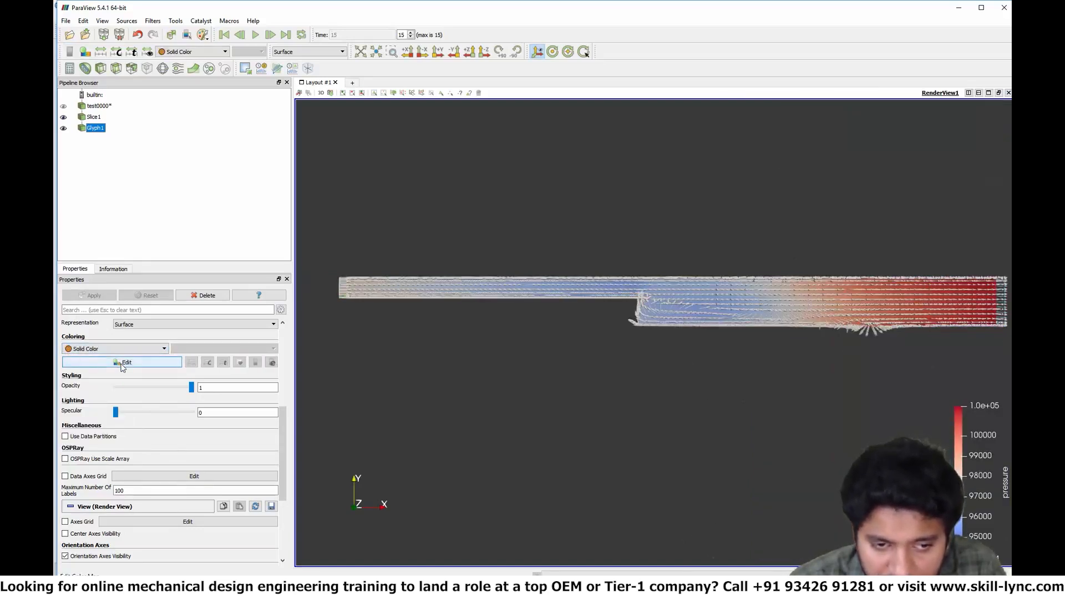
pyautogui.click(122, 364)
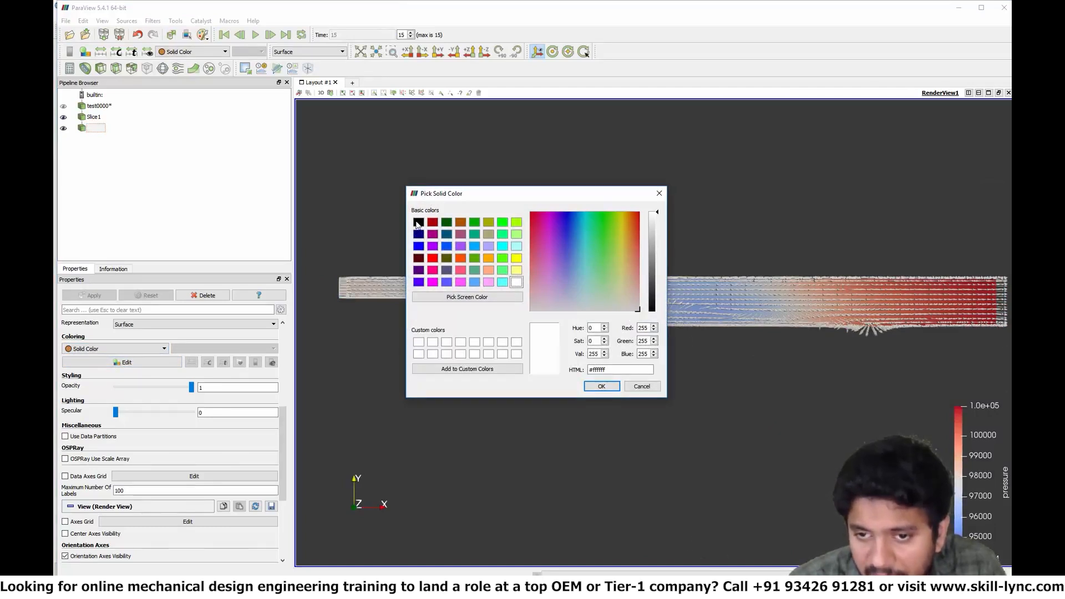
pyautogui.click(418, 225)
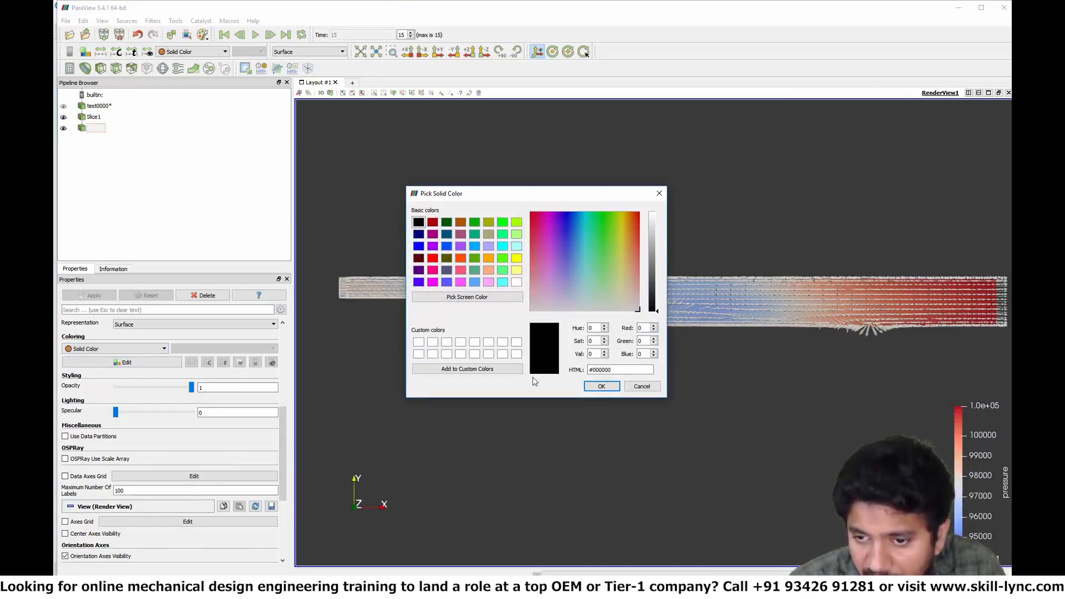
pyautogui.click(602, 386)
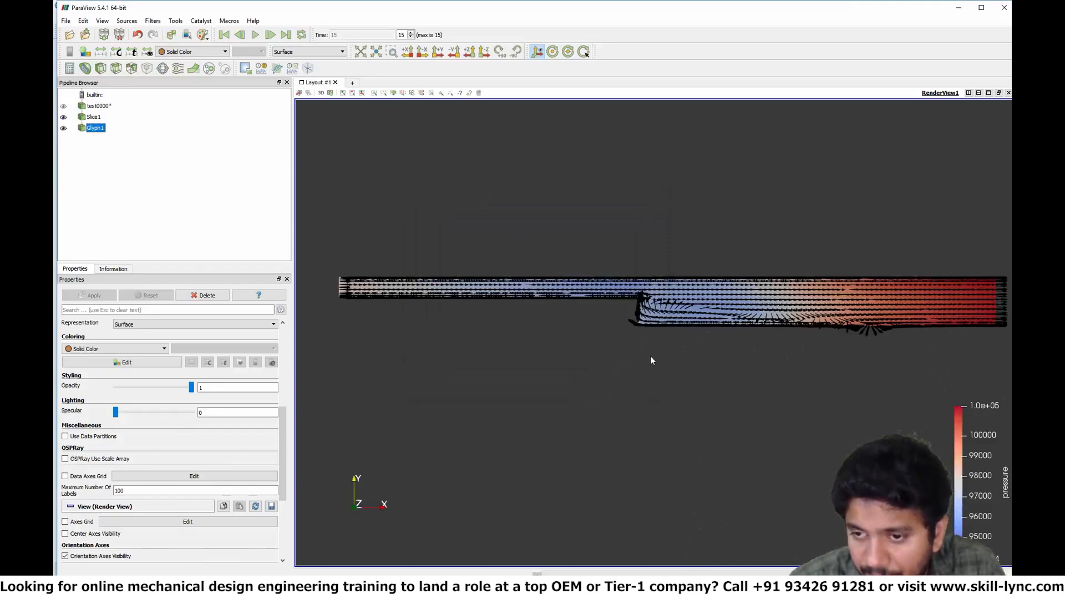
# Examine the arrows around the step and shorten them with a glyph scale factor of about 0.0033.
pyautogui.scroll(-2, 714, 221)
pyautogui.scroll(2, 715, 235)
pyautogui.scroll(5, 716, 239)
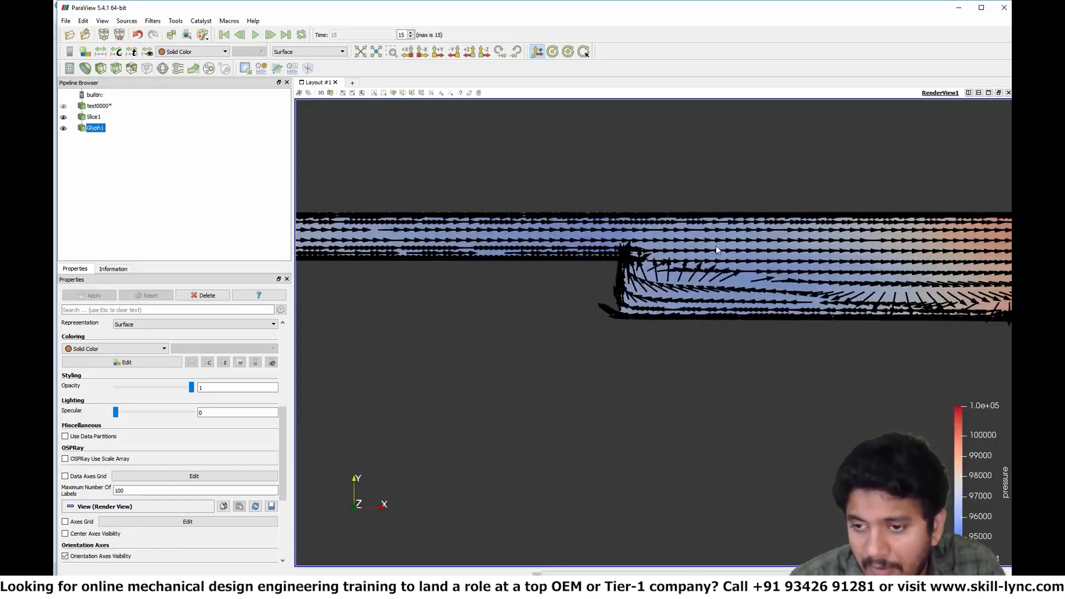
pyautogui.moveTo(552, 400); pyautogui.dragTo(642, 409, button='middle')
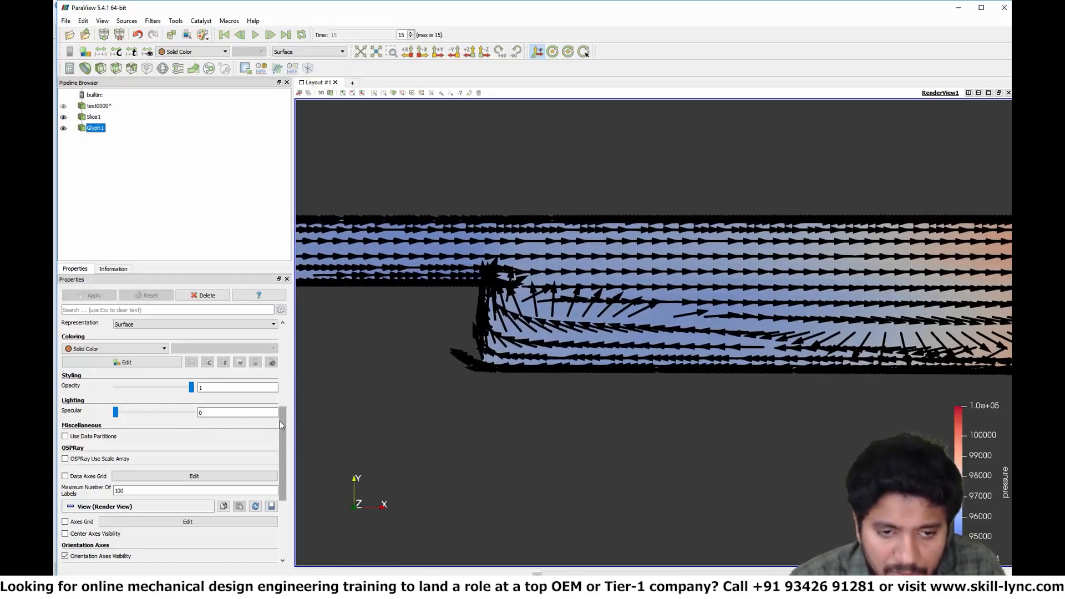
pyautogui.moveTo(282, 426); pyautogui.dragTo(281, 353)
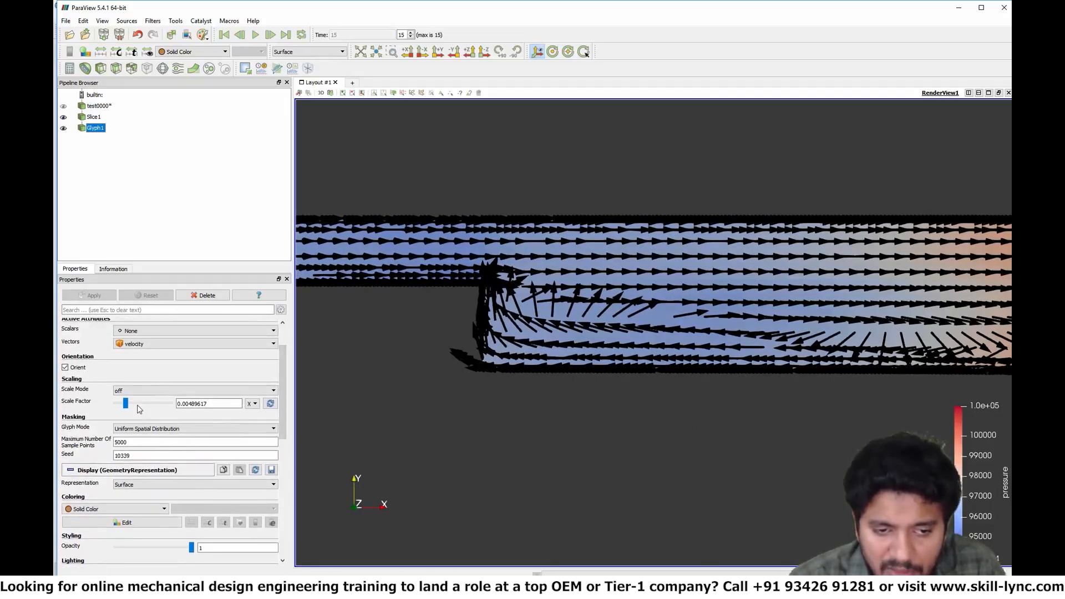
pyautogui.moveTo(125, 405); pyautogui.dragTo(122, 405)
pyautogui.click(109, 297)
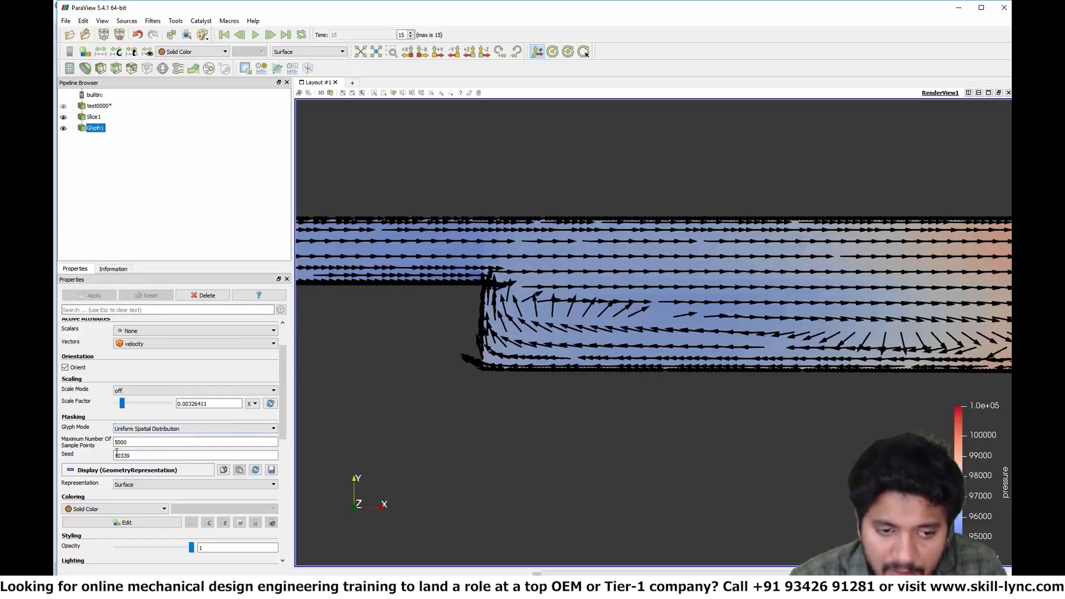
# Limit the glyphs to a maximum of 2500 sample points and view them over the whole channel.
pyautogui.moveTo(145, 442); pyautogui.dragTo(86, 441)
pyautogui.write('2500')
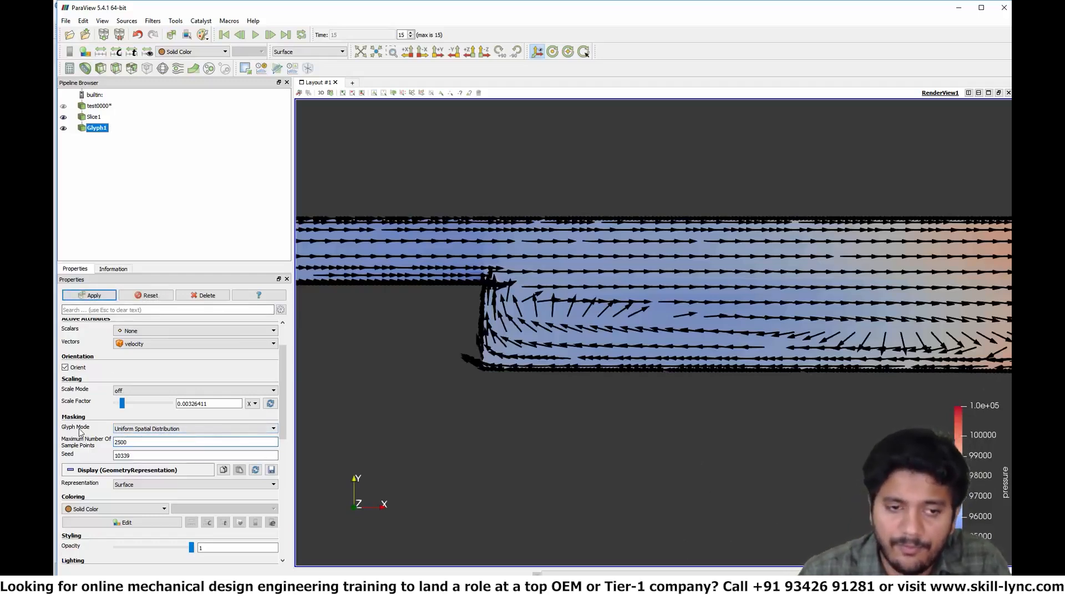
pyautogui.click(89, 295)
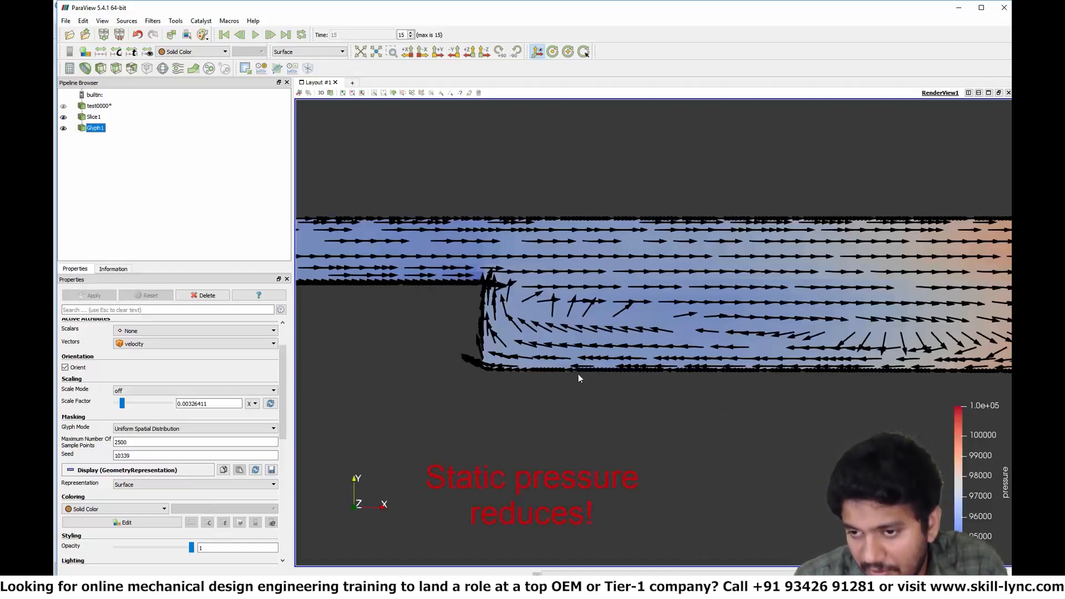
pyautogui.scroll(-4, 735, 355)
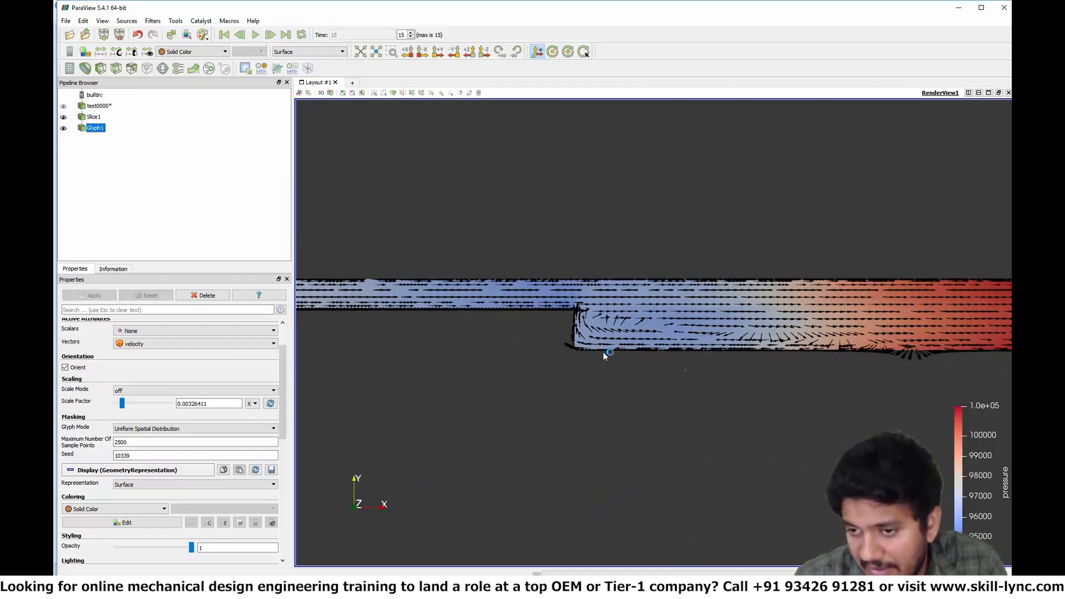
pyautogui.scroll(-2, 650, 425)
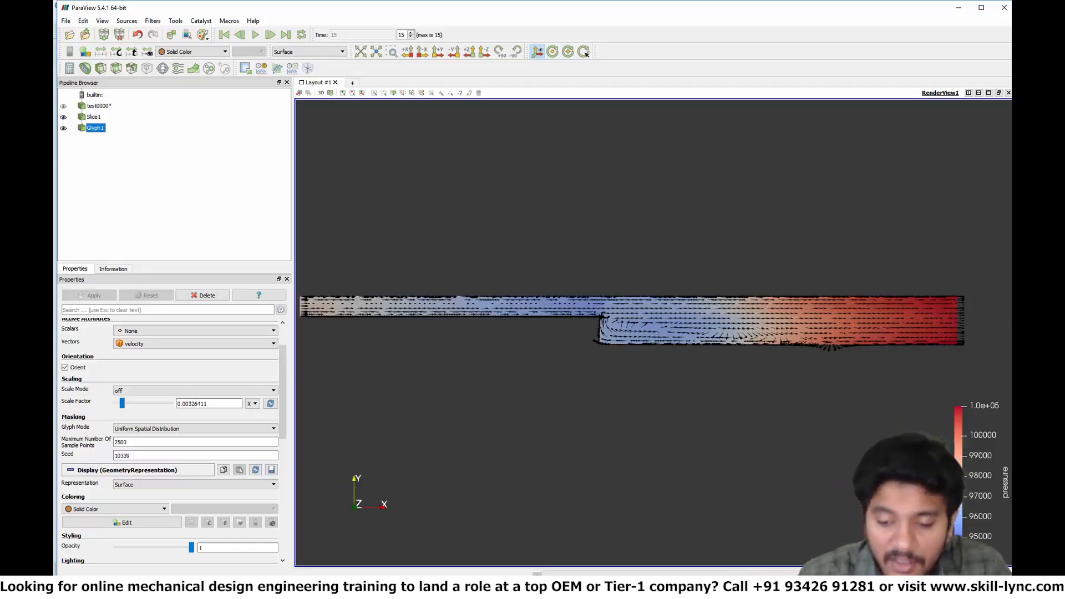
# Switch to the CONVERGE Studio geometry and case setup module and start a new, empty file.
pyautogui.click(596, 588)
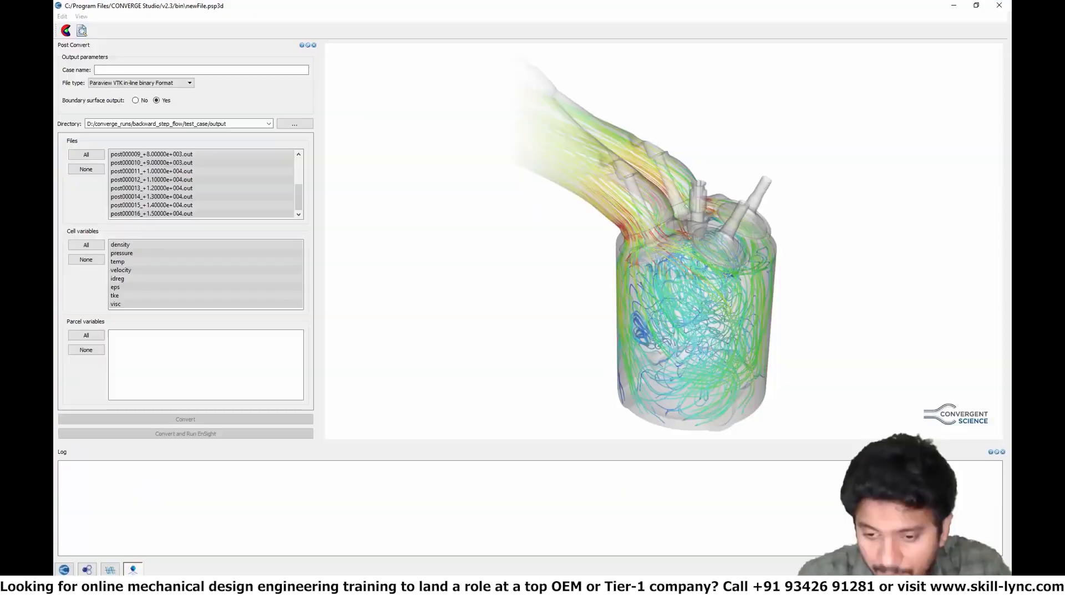
pyautogui.click(61, 569)
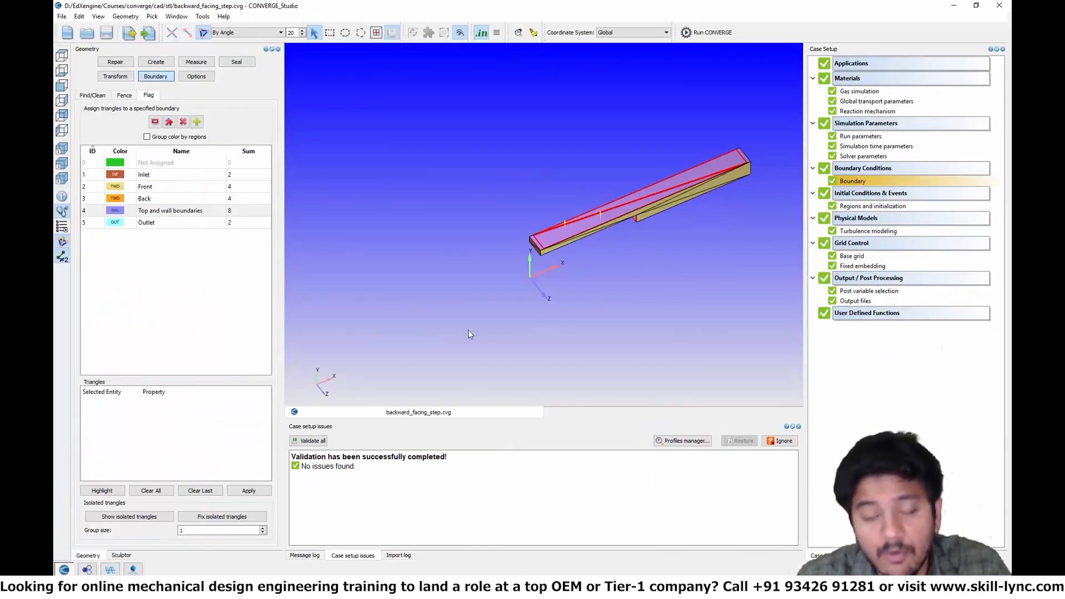
pyautogui.click(67, 32)
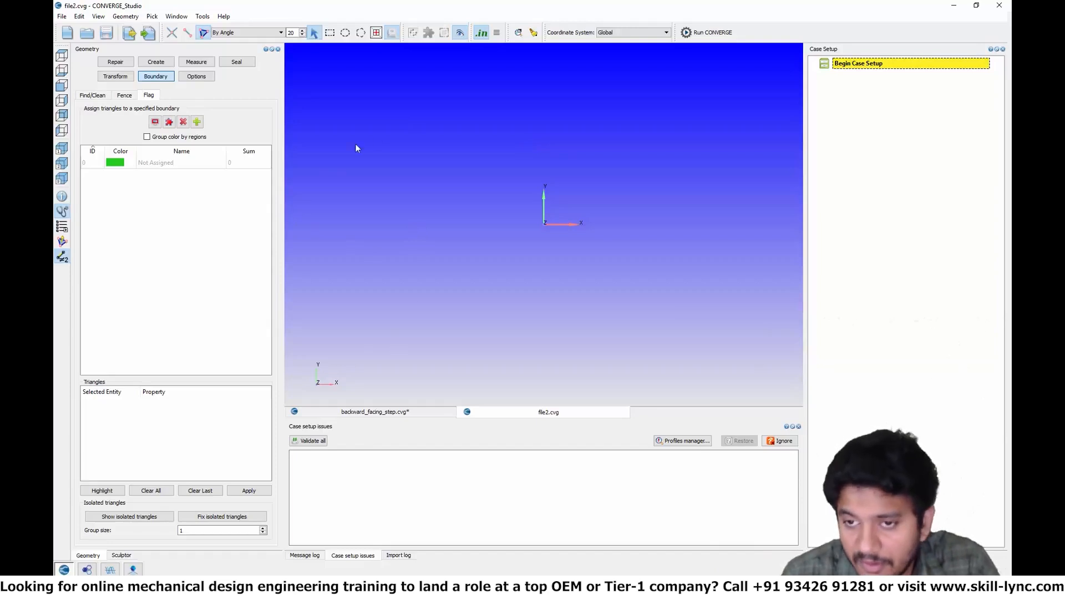
# Create vertices by coordinate at (0.0, 0.0, 0.0) and (0.0, 0.1, 0.0) for the inlet edge.
pyautogui.click(162, 65)
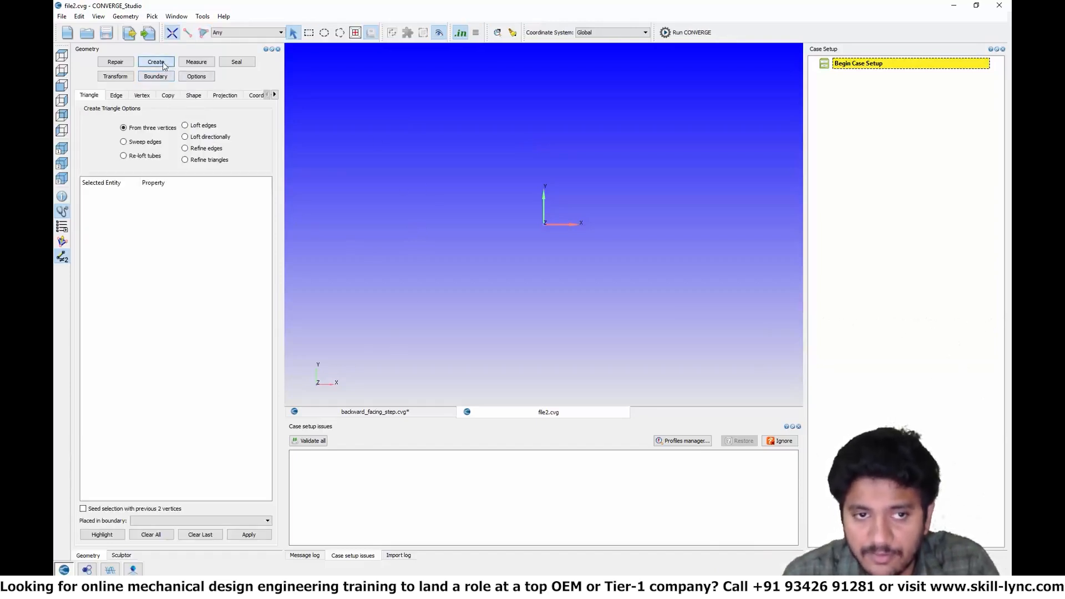
pyautogui.click(142, 96)
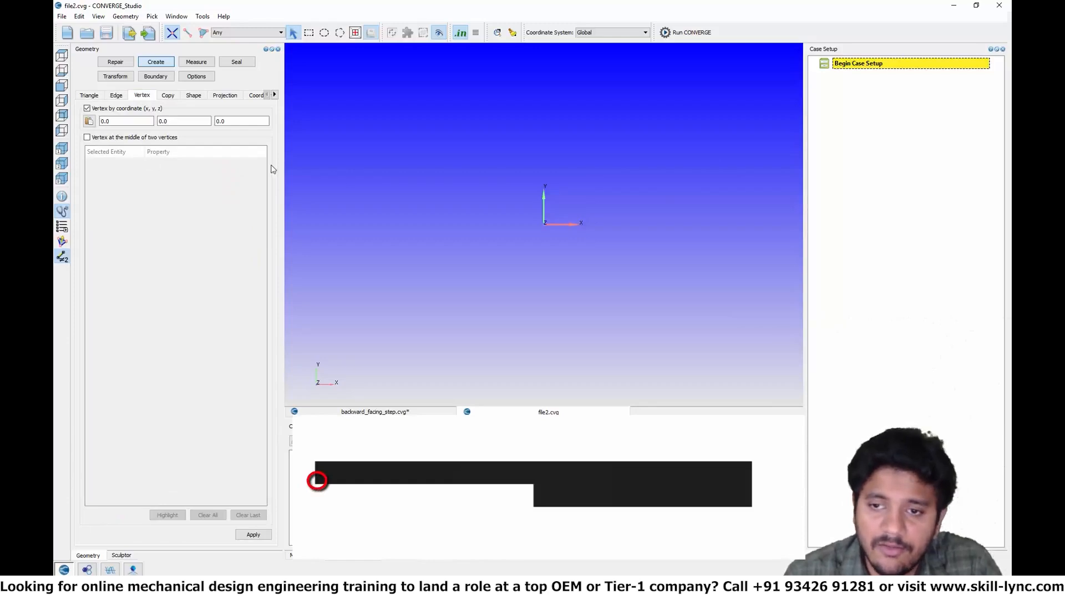
pyautogui.click(254, 536)
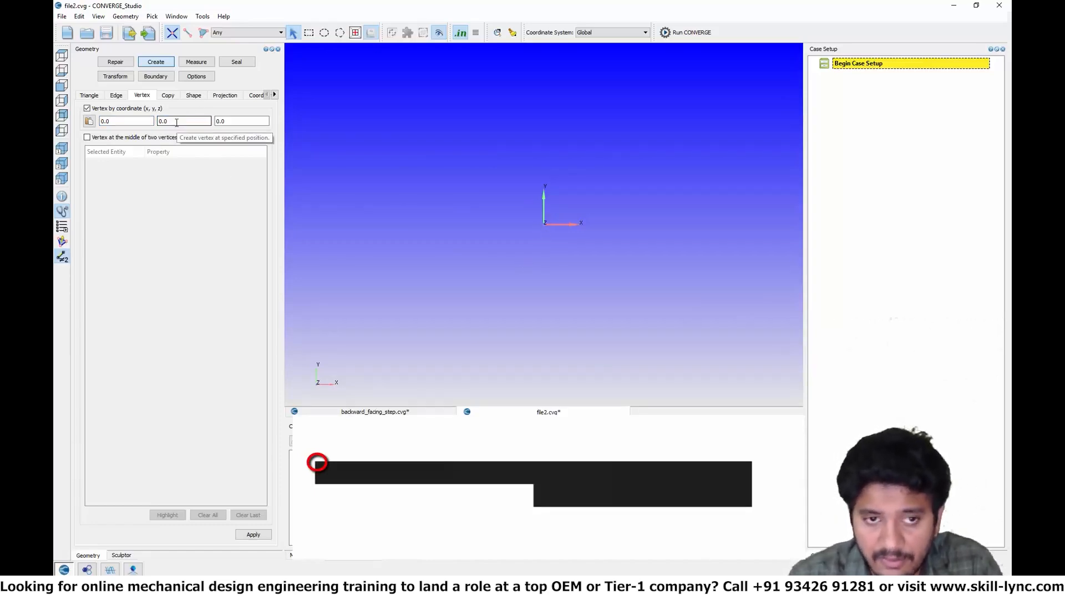
pyautogui.click(253, 534)
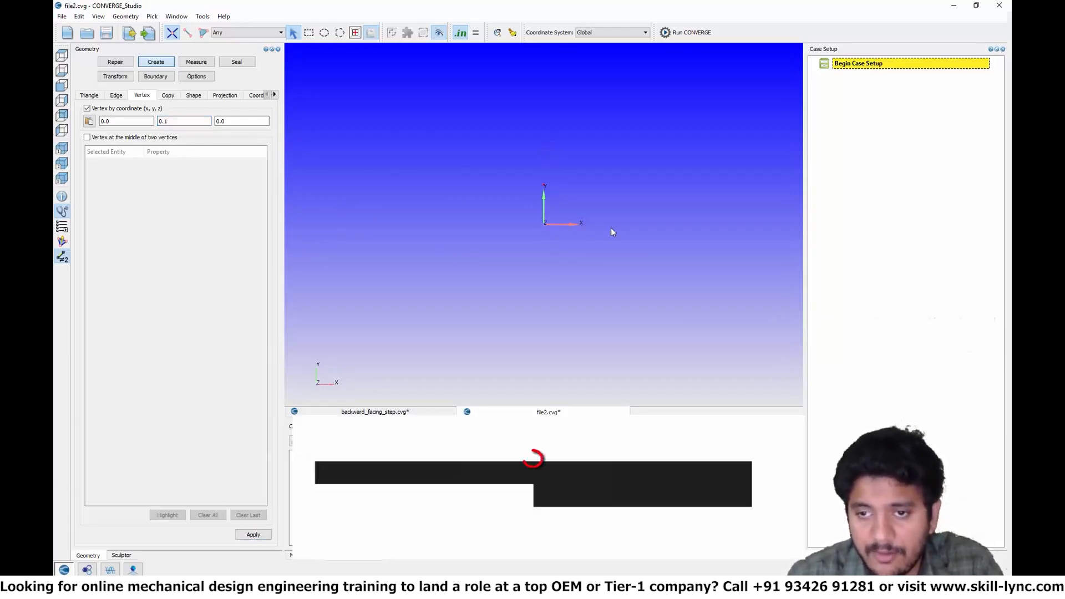
pyautogui.moveTo(565, 226); pyautogui.dragTo(441, 233, button='middle')
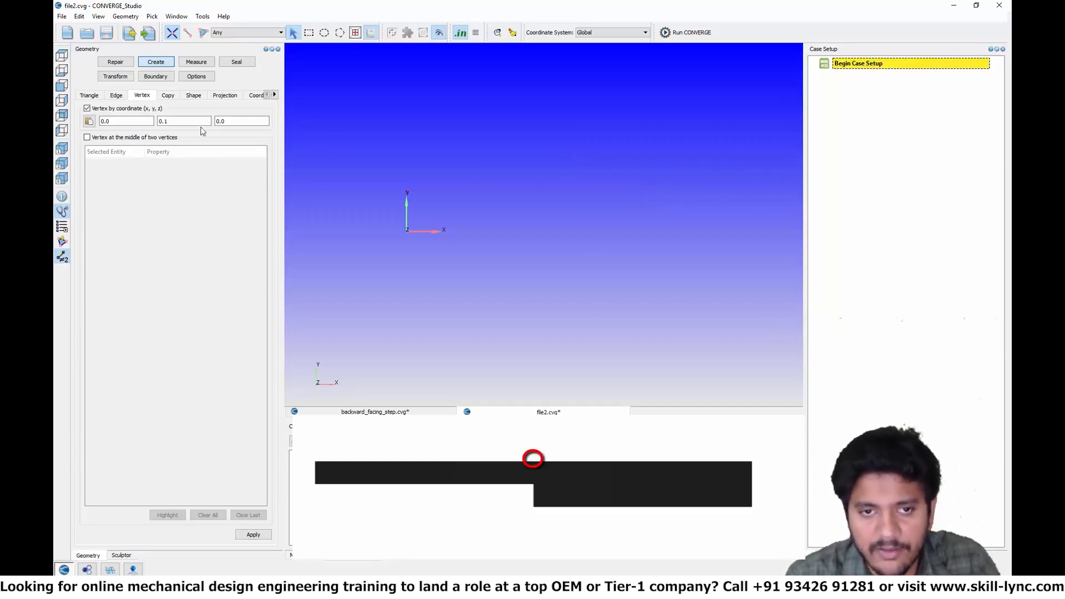
# Create vertices by coordinate at (1.0, 0.1, 0.0) and (2.0, 0.1, 0.0) for the channel's upper wall.
pyautogui.click(170, 121)
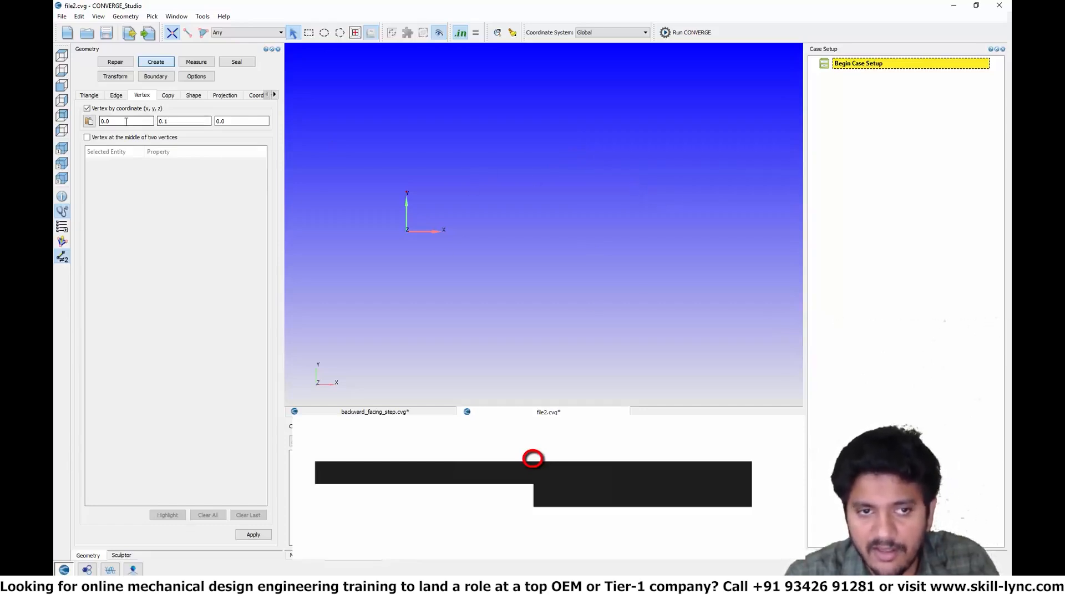
pyautogui.doubleClick(143, 122)
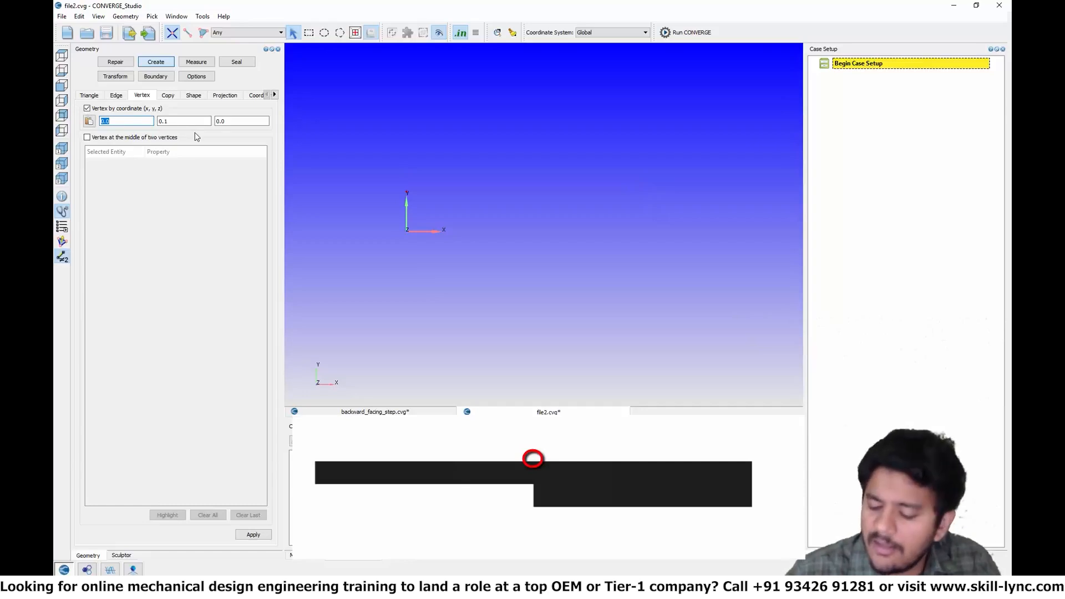
pyautogui.write('1.0')
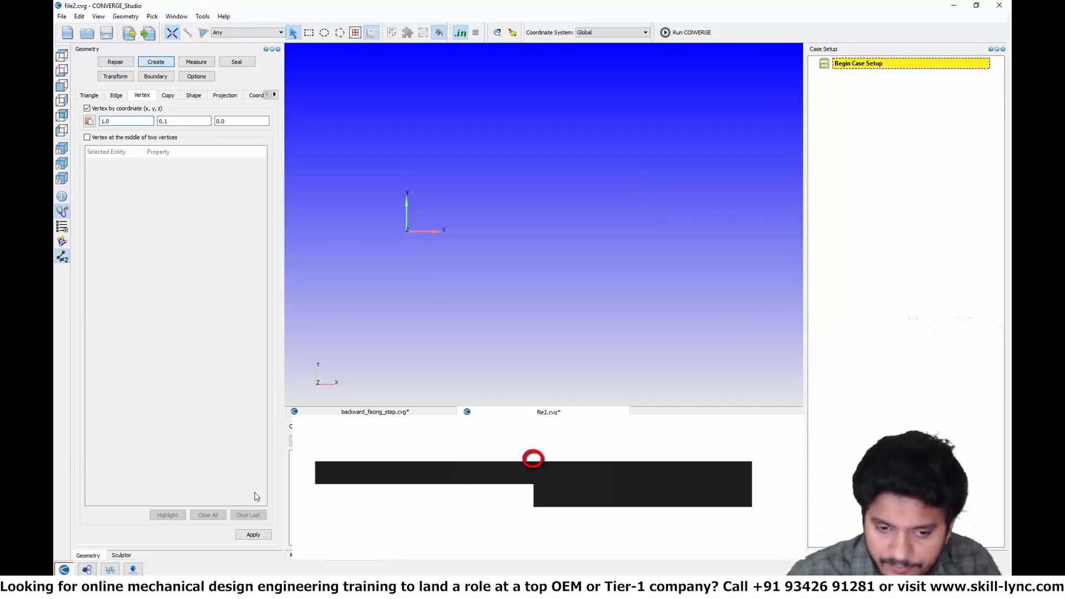
pyautogui.click(254, 535)
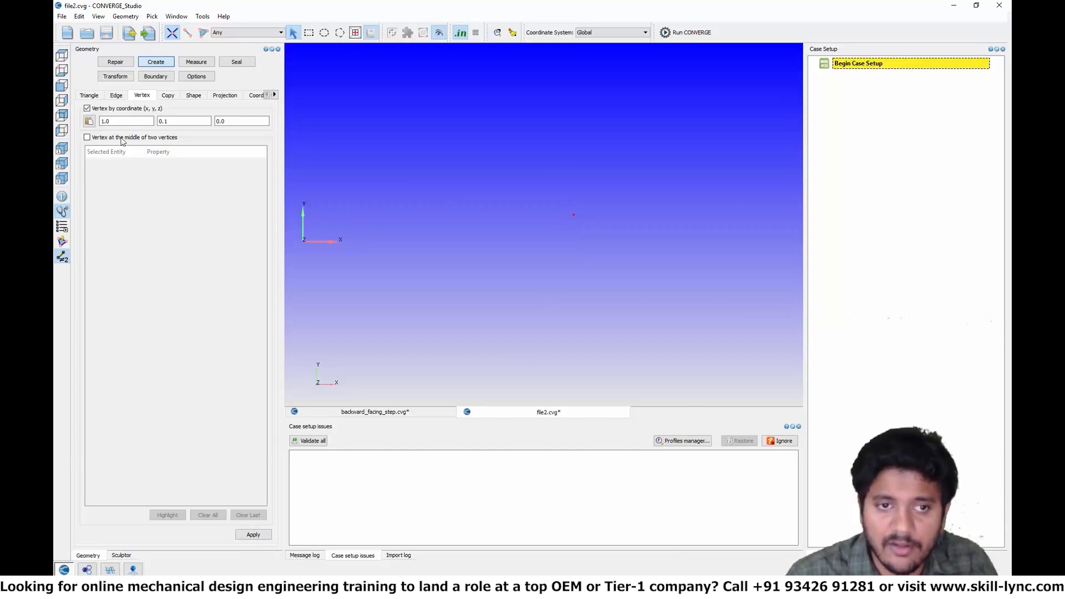
pyautogui.doubleClick(105, 121)
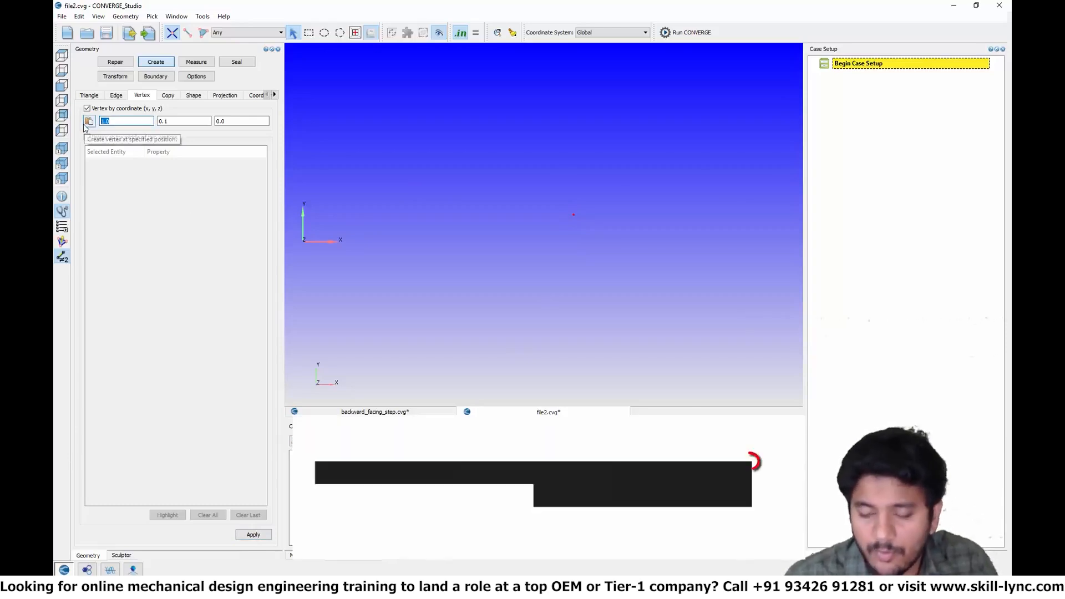
pyautogui.write('2.0')
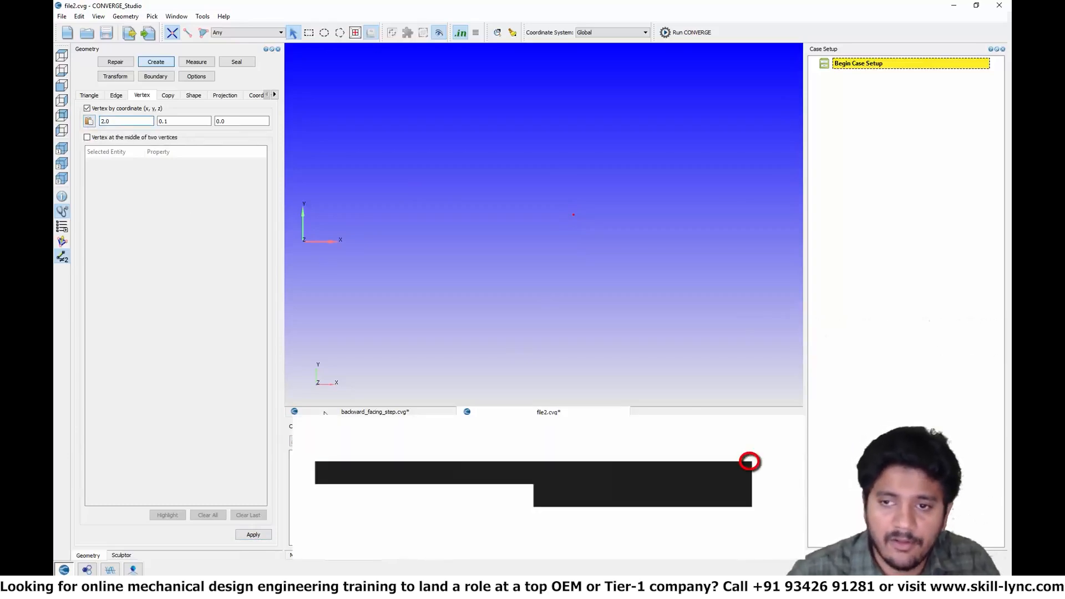
pyautogui.click(244, 535)
pyautogui.scroll(-3, 516, 275)
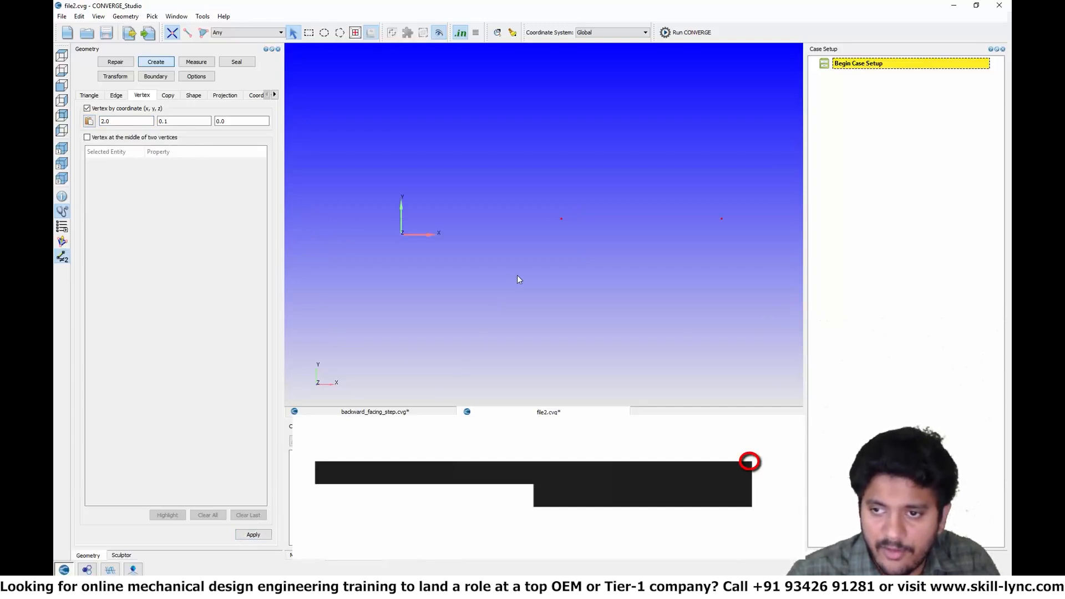
# Create a vertex by coordinate at (2.0, -0.1, 0.0) for the lower outlet corner.
pyautogui.click(177, 121)
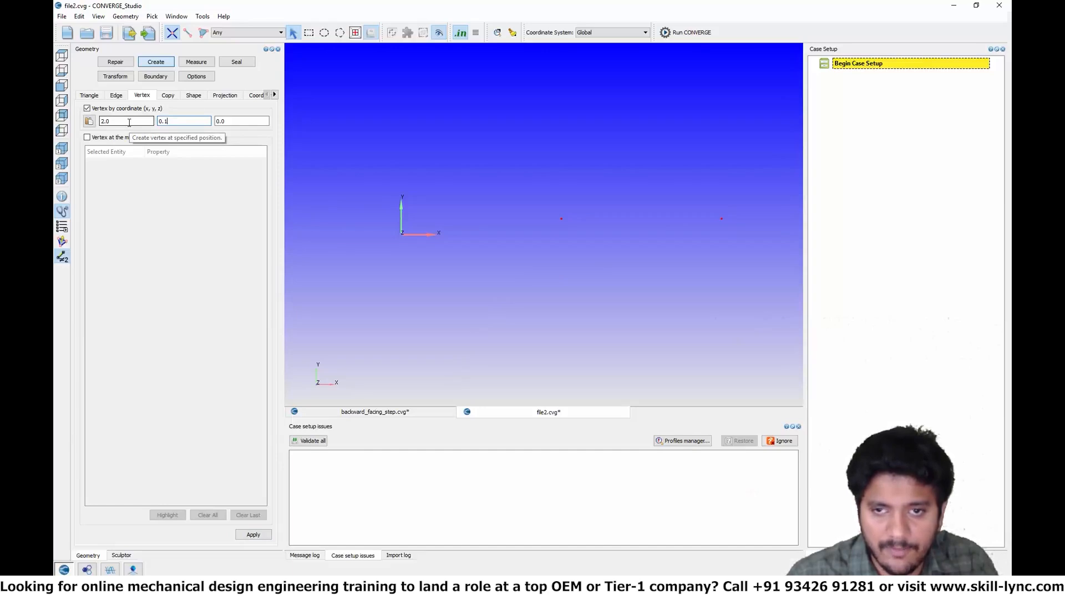
pyautogui.moveTo(174, 121); pyautogui.dragTo(145, 121)
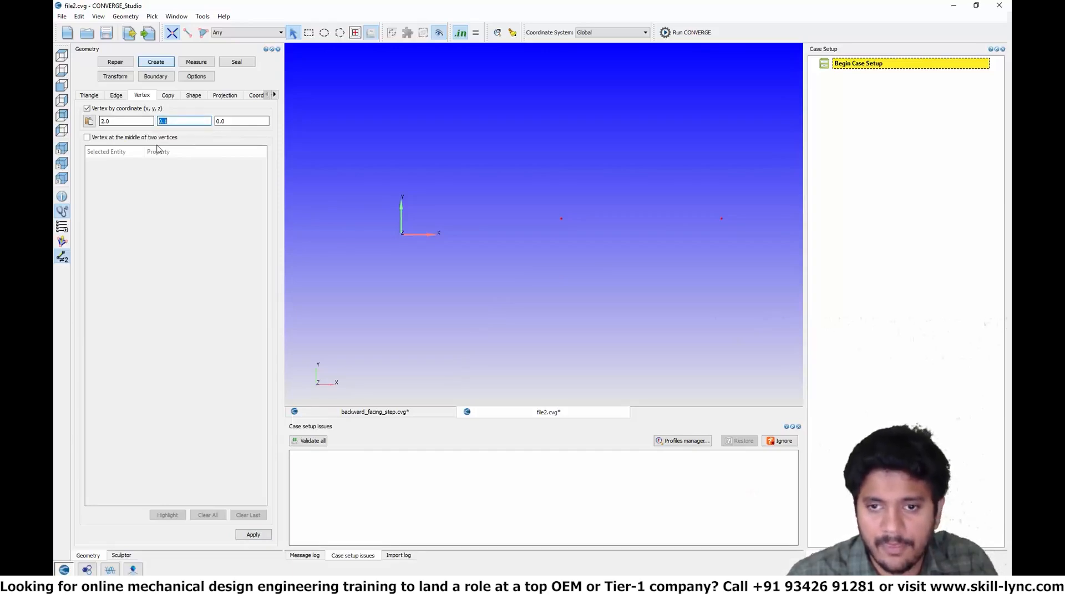
pyautogui.press('Home')
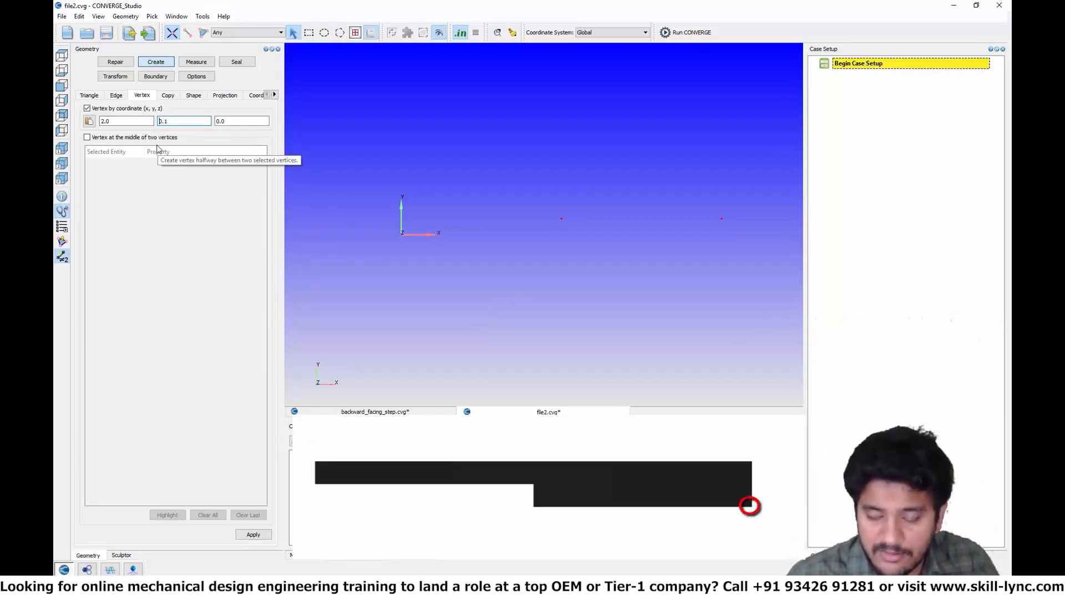
pyautogui.write('-')
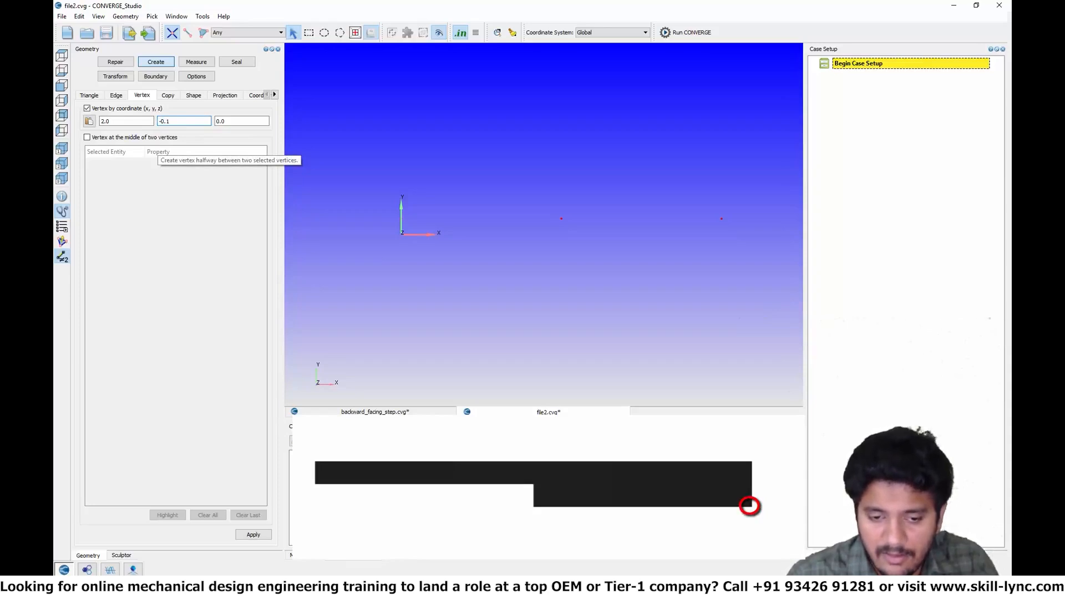
pyautogui.click(265, 535)
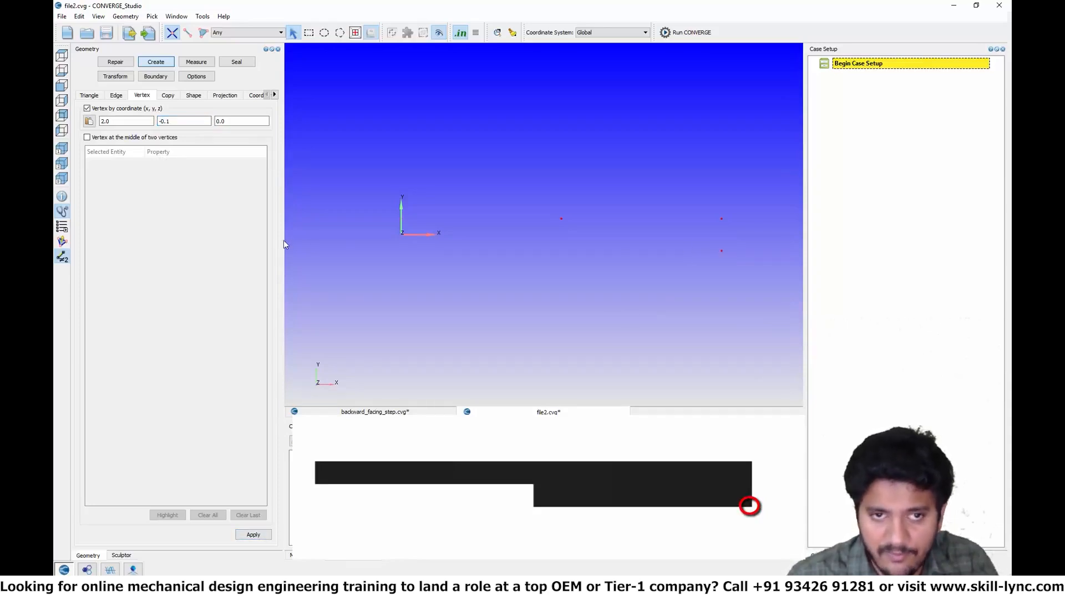
# Create vertices by coordinate at (1.0, -0.1, 0.0) and (1.0, 0.0, 0.0) for the step face.
pyautogui.moveTo(113, 120); pyautogui.dragTo(84, 124)
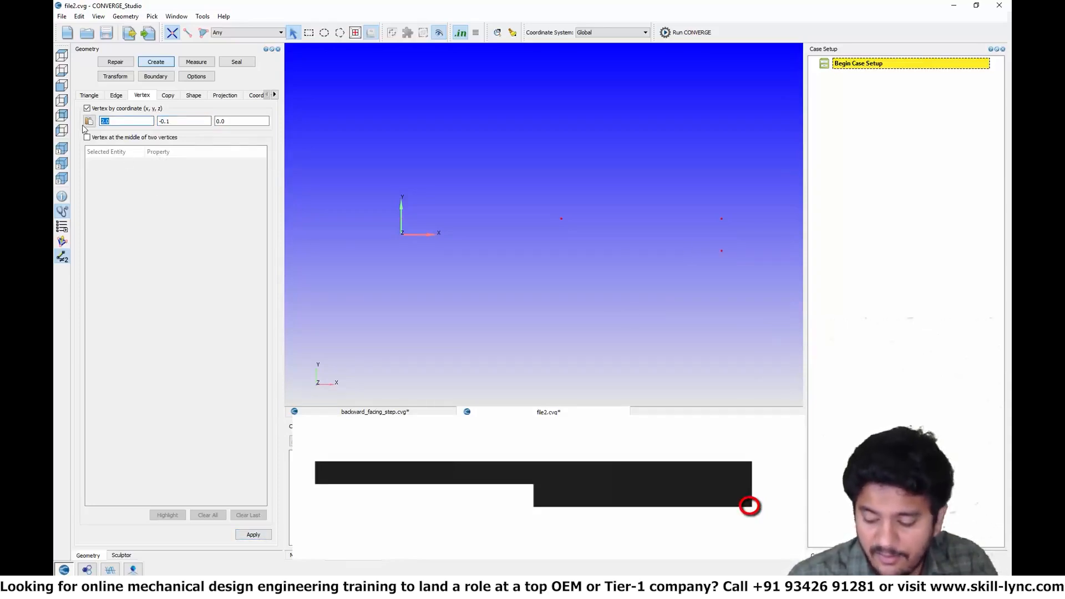
pyautogui.write('1')
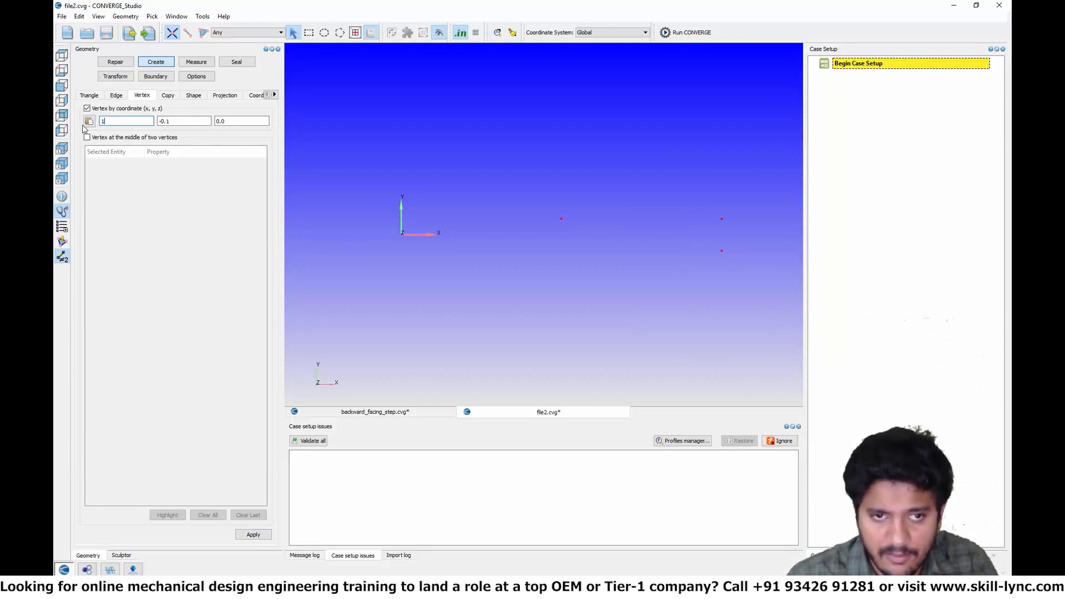
pyautogui.click(253, 534)
pyautogui.doubleClick(164, 121)
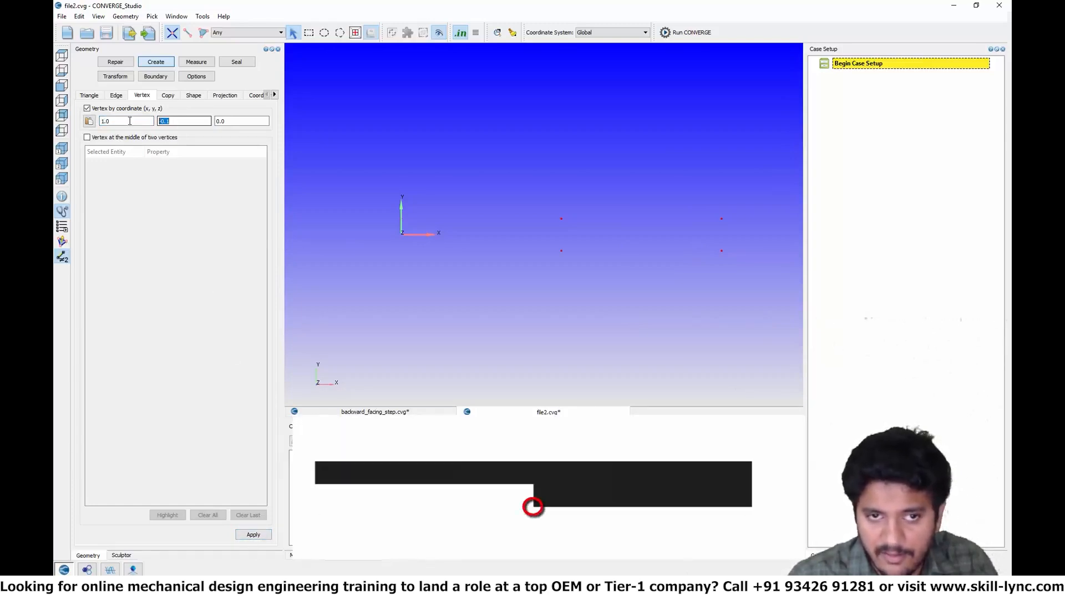
pyautogui.write('0')
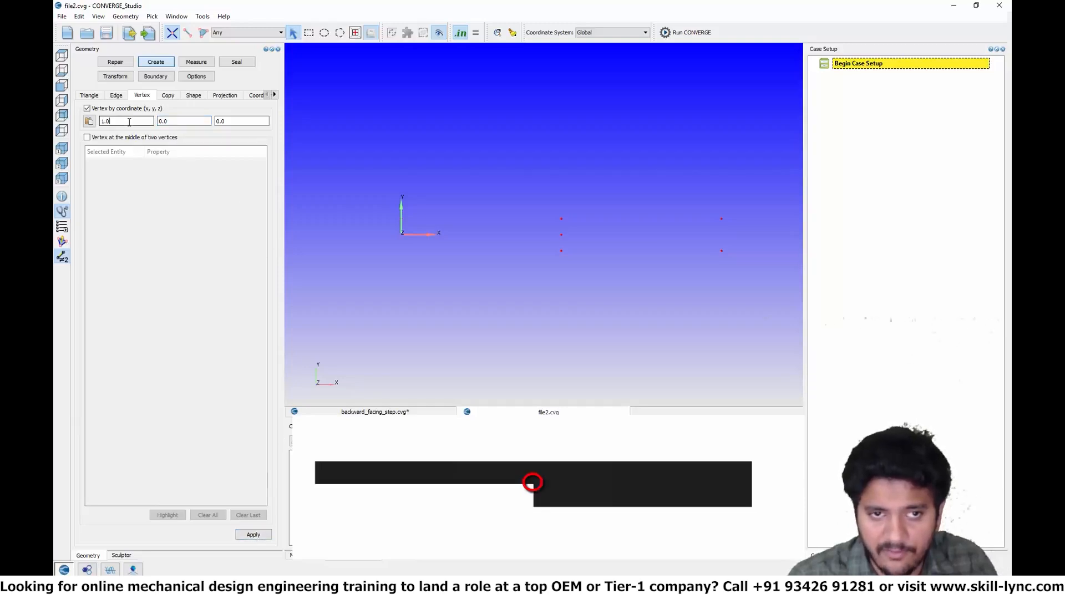
pyautogui.moveTo(130, 121); pyautogui.dragTo(73, 122)
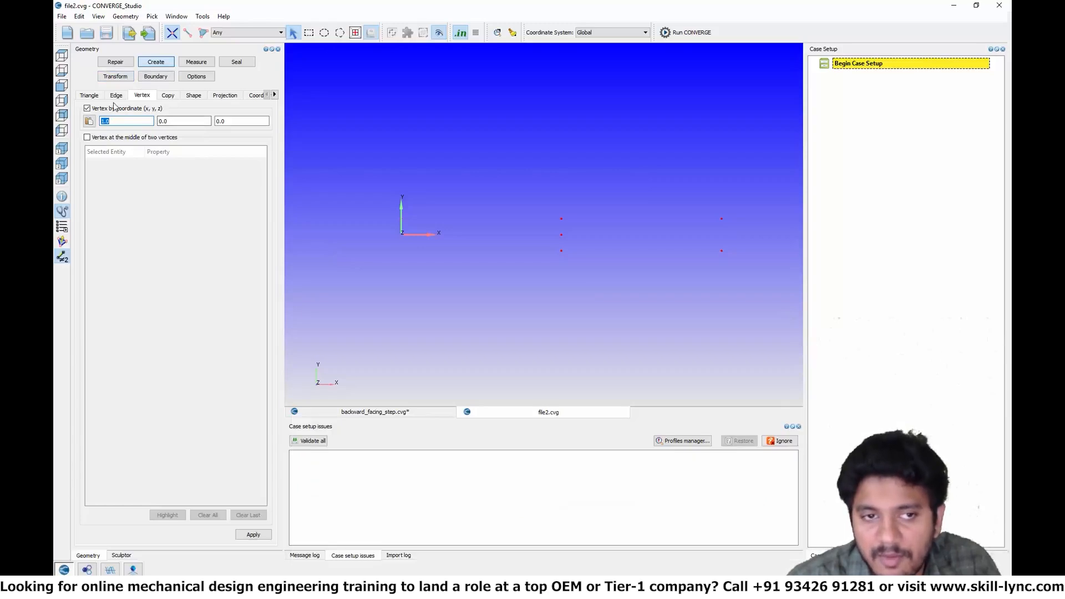
# Fill the narrow inlet section between x = 0 and x = 1 with two triangles, each built from three vertices.
pyautogui.click(90, 95)
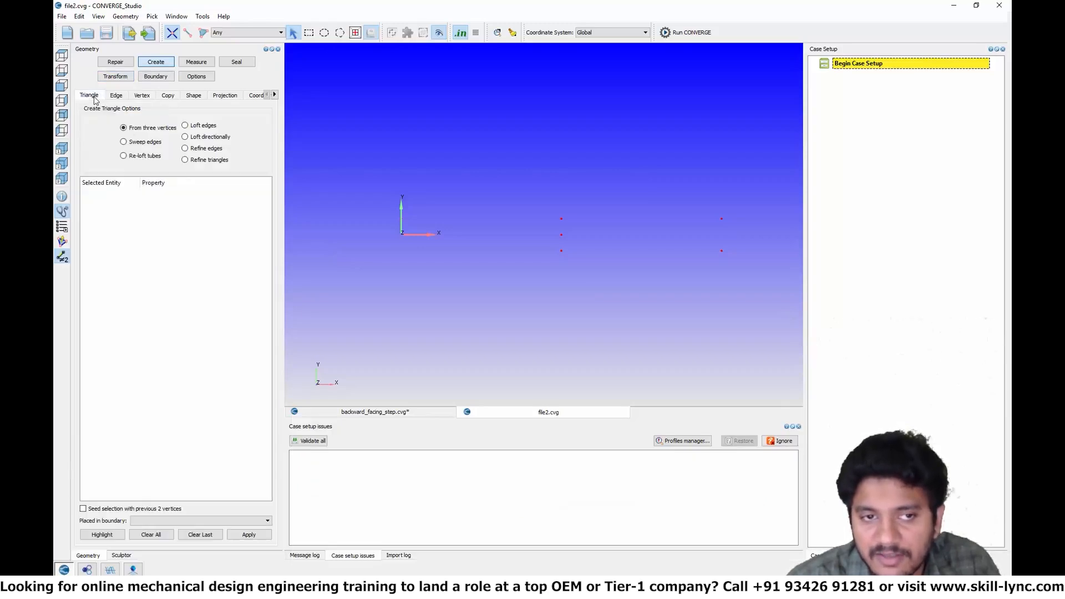
pyautogui.click(402, 235)
pyautogui.click(401, 219)
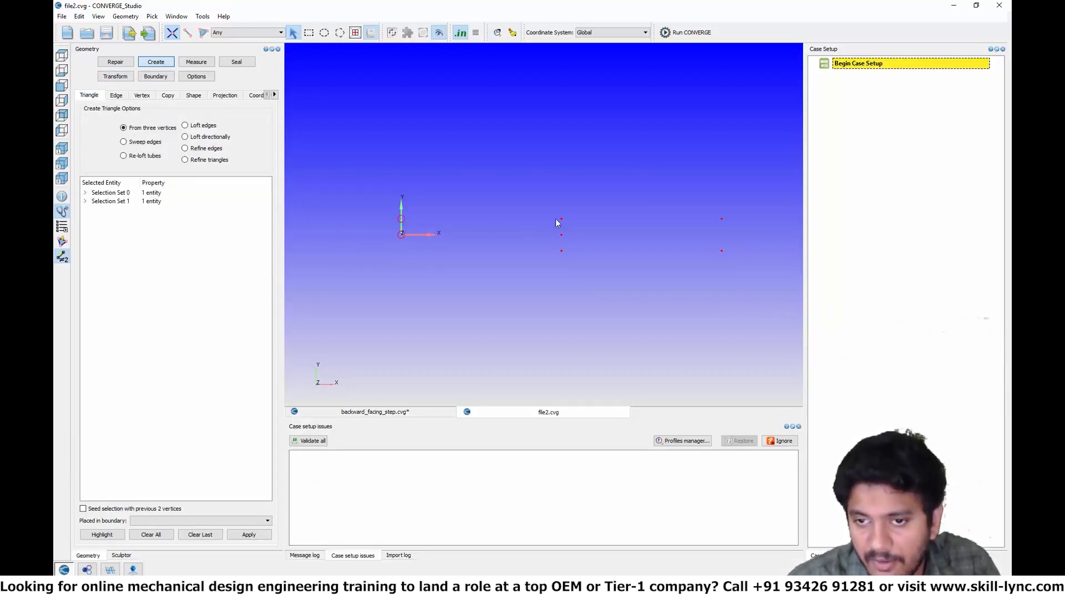
pyautogui.click(561, 219)
pyautogui.press('a')
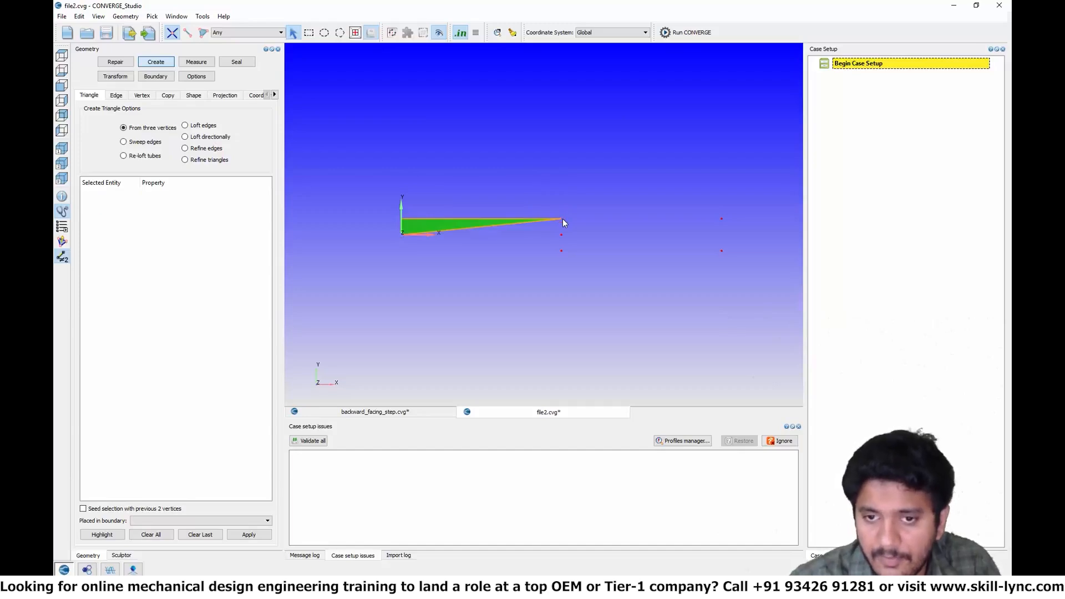
pyautogui.click(402, 235)
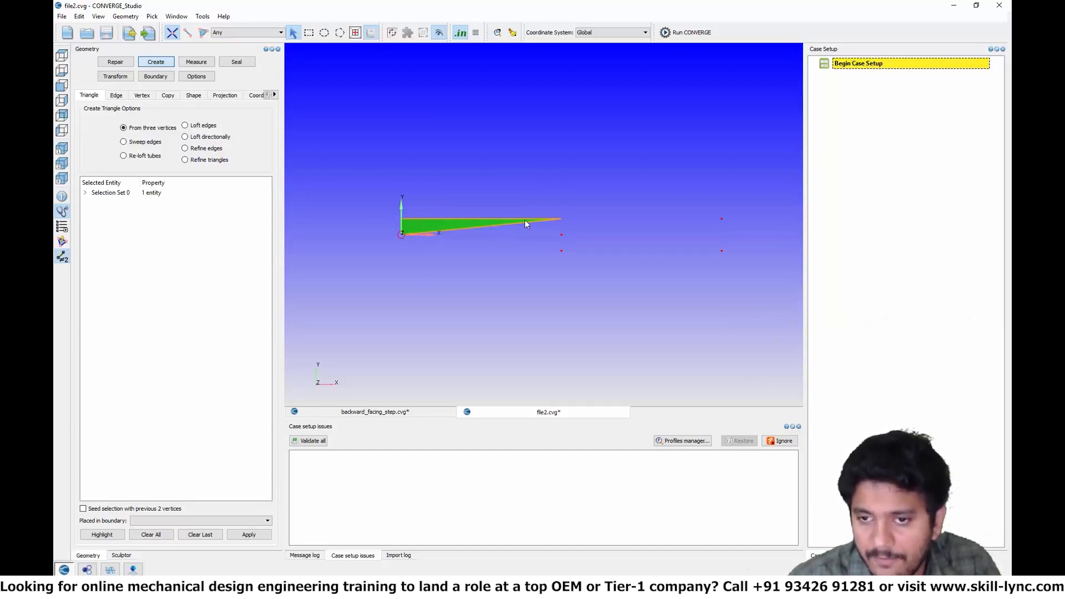
pyautogui.click(560, 219)
pyautogui.click(561, 235)
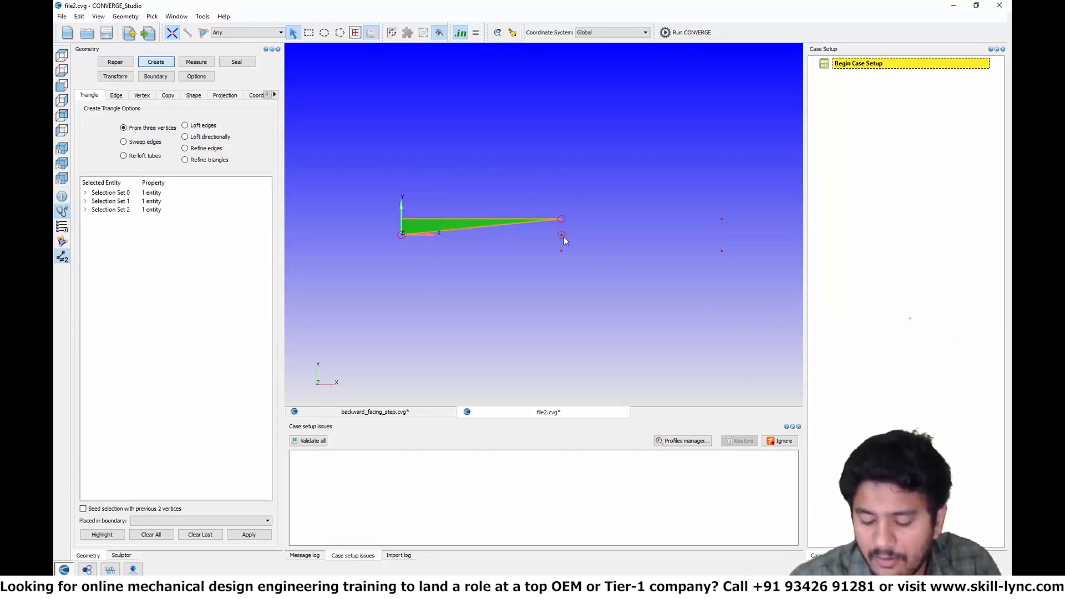
pyautogui.press('a')
# Fill the taller section downstream of the step with three triangles built from its five vertices.
pyautogui.click(561, 235)
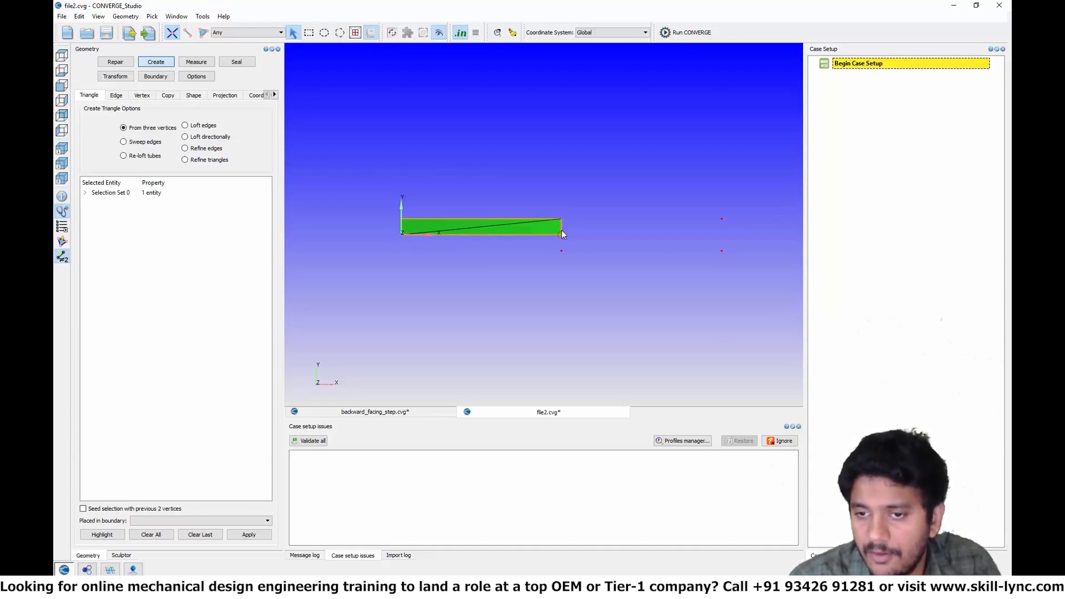
pyautogui.click(561, 220)
pyautogui.click(721, 220)
pyautogui.press('a')
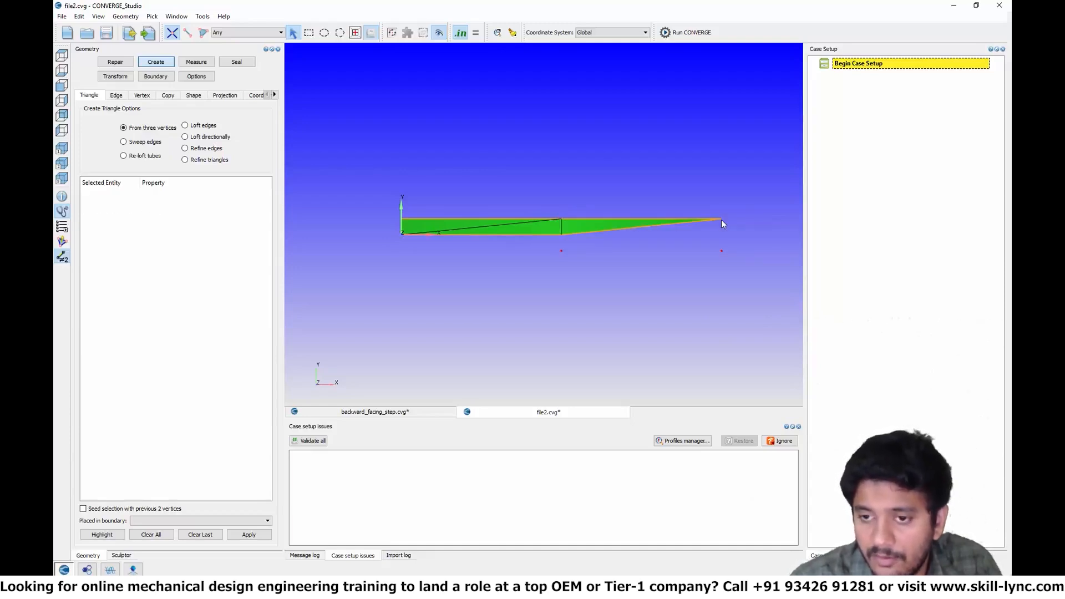
pyautogui.click(561, 251)
pyautogui.click(561, 235)
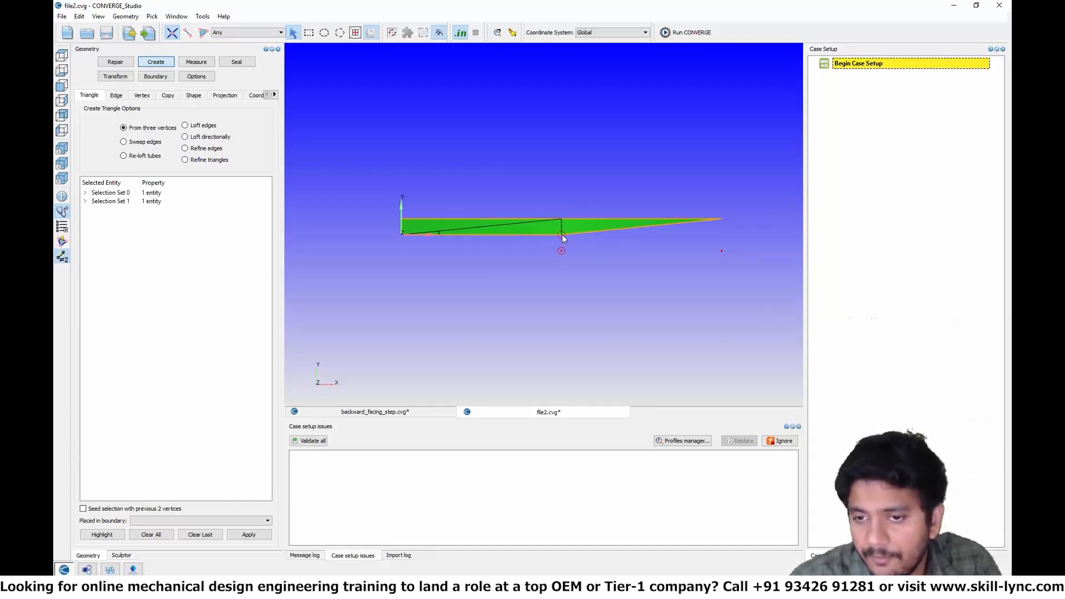
pyautogui.click(721, 220)
pyautogui.press('a')
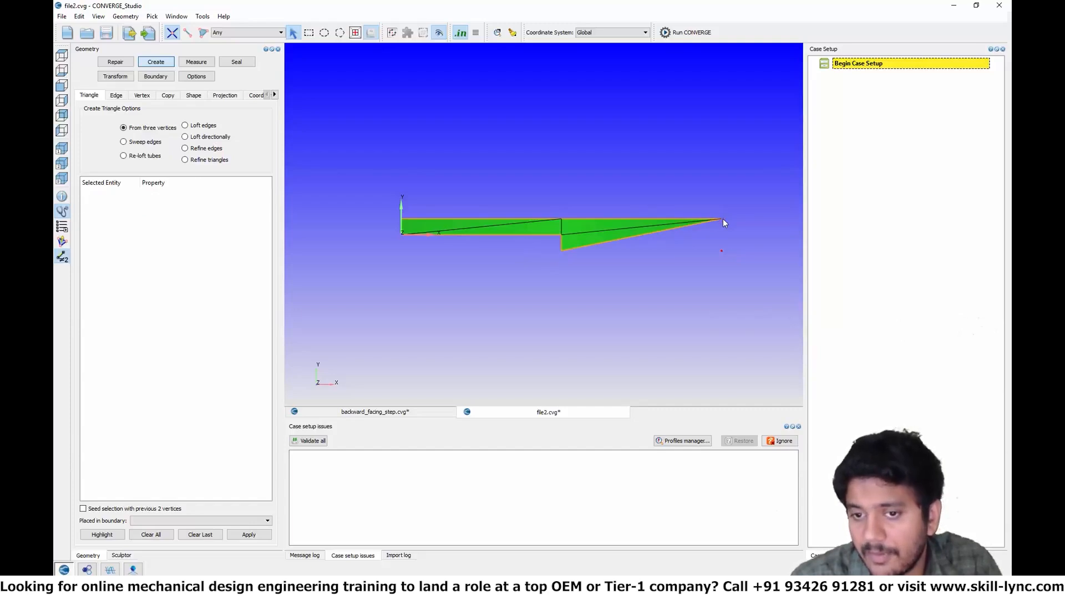
pyautogui.click(561, 251)
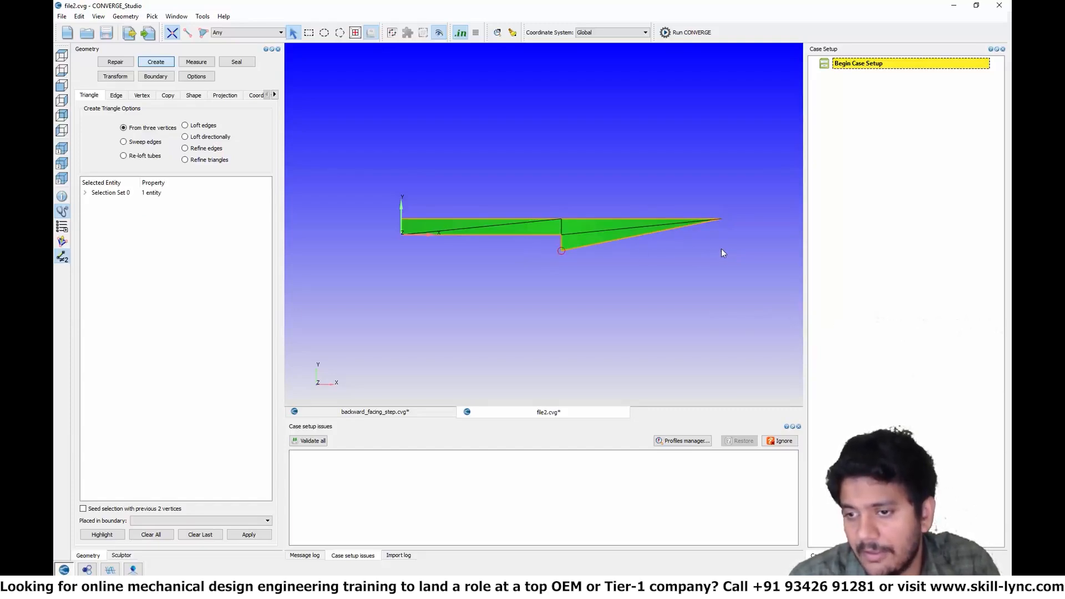
pyautogui.click(722, 251)
pyautogui.click(722, 220)
pyautogui.press('a')
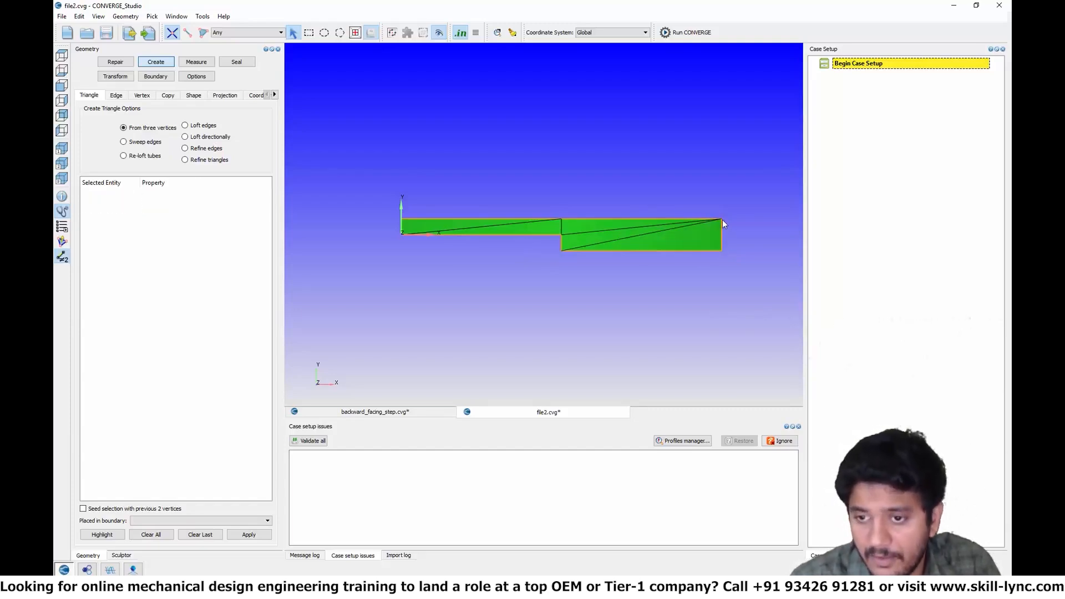
# Try to copy the profile triangles, selected by angle, with an offset of (0.0, 0.0, -0.3), and undo the copy.
pyautogui.moveTo(664, 270); pyautogui.dragTo(452, 249, button='middle')
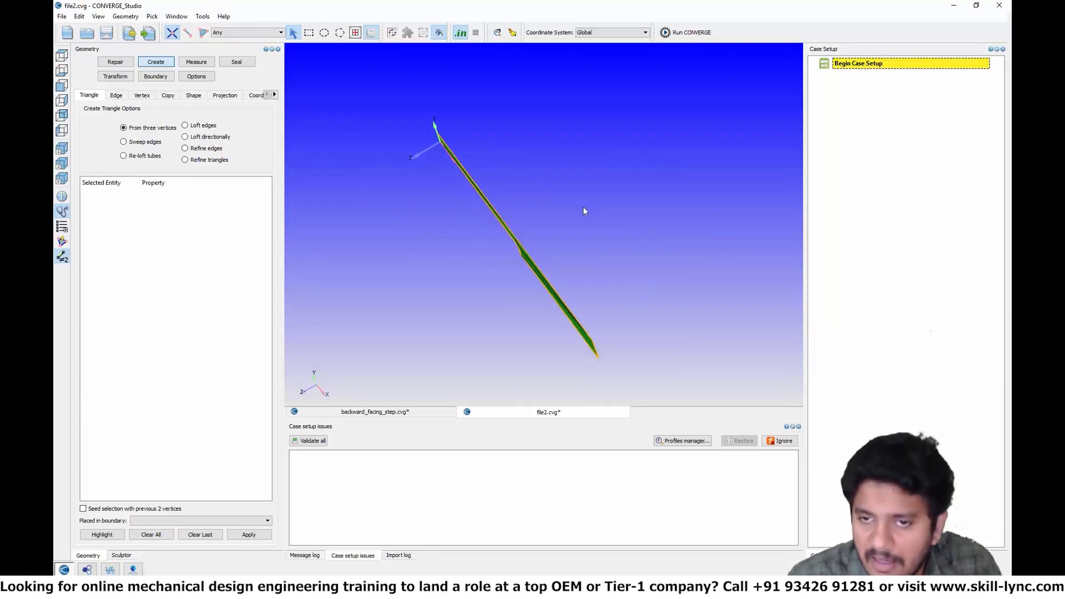
pyautogui.moveTo(584, 211); pyautogui.dragTo(563, 221, button='middle')
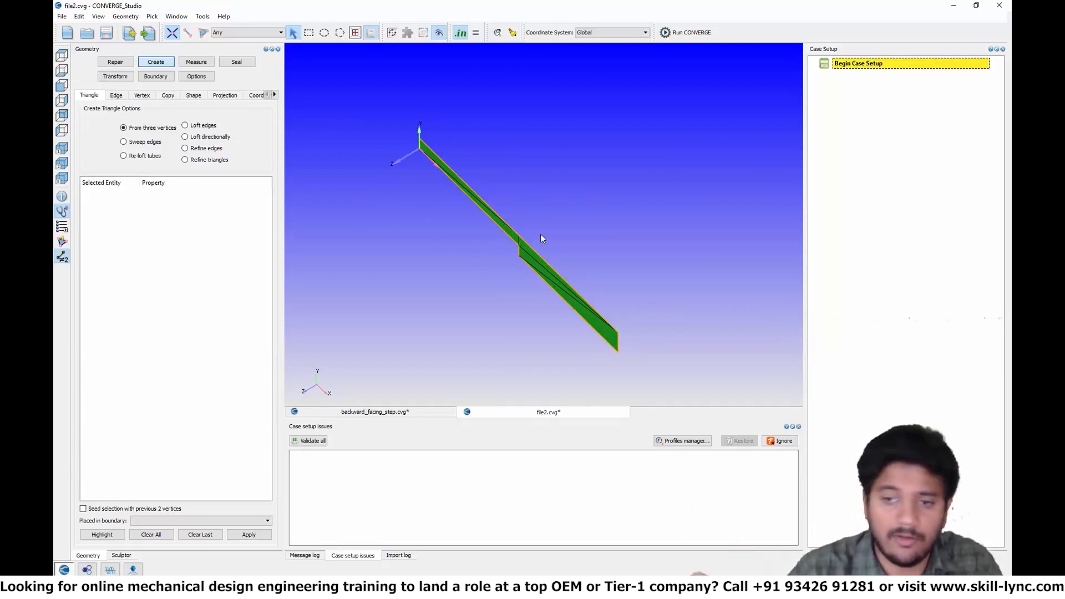
pyautogui.moveTo(540, 235); pyautogui.dragTo(560, 164, button='middle')
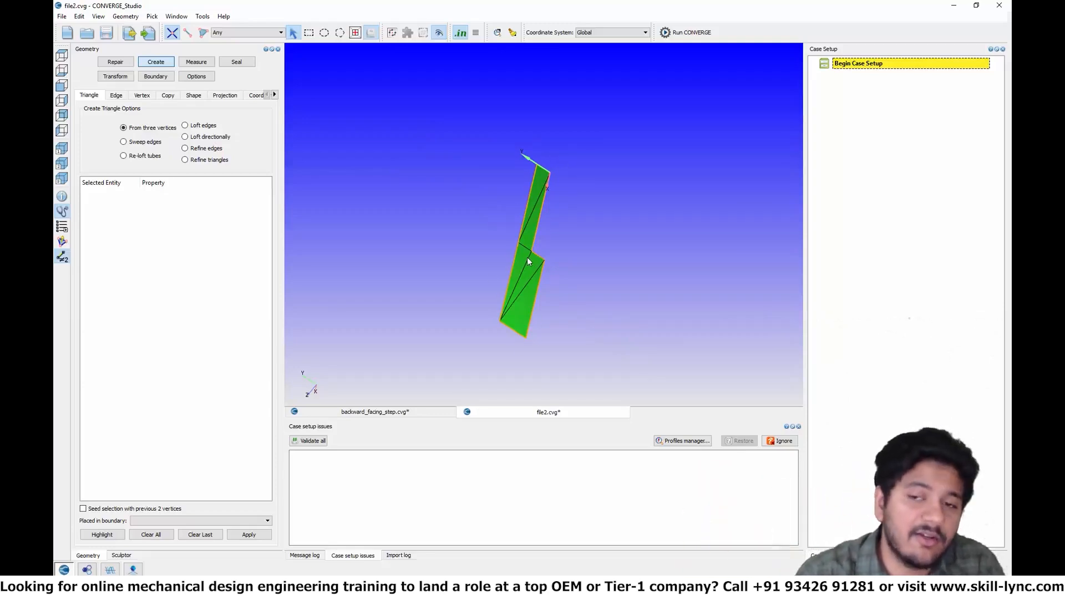
pyautogui.moveTo(482, 272)
pyautogui.mouseDown(button='middle')
pyautogui.moveTo(547, 312)
pyautogui.moveTo(492, 323)
pyautogui.moveTo(549, 302)
pyautogui.moveTo(478, 285)
pyautogui.mouseUp(button='middle')
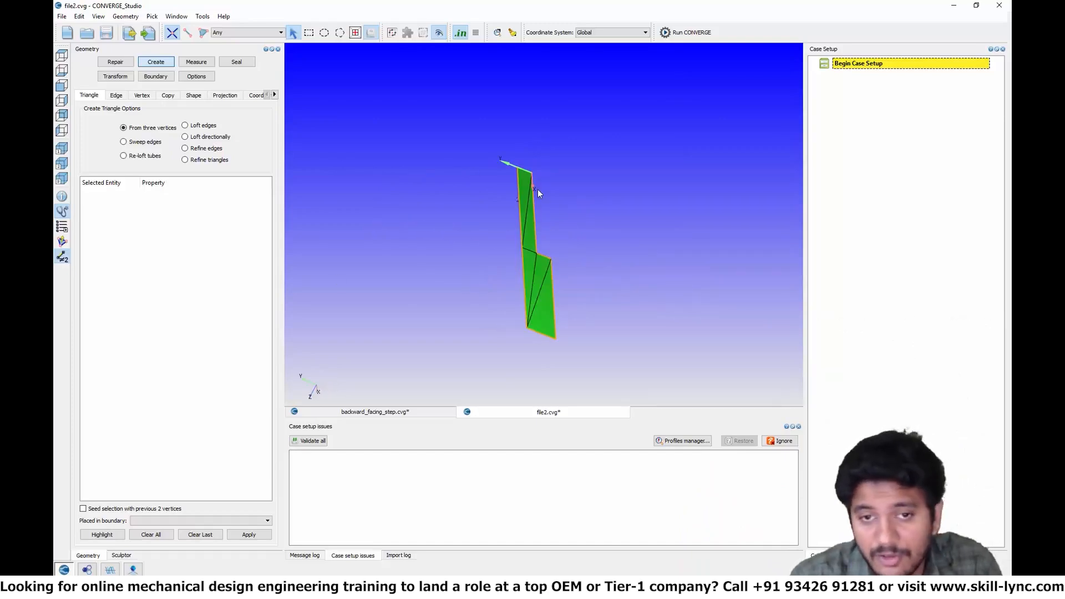
pyautogui.click(167, 96)
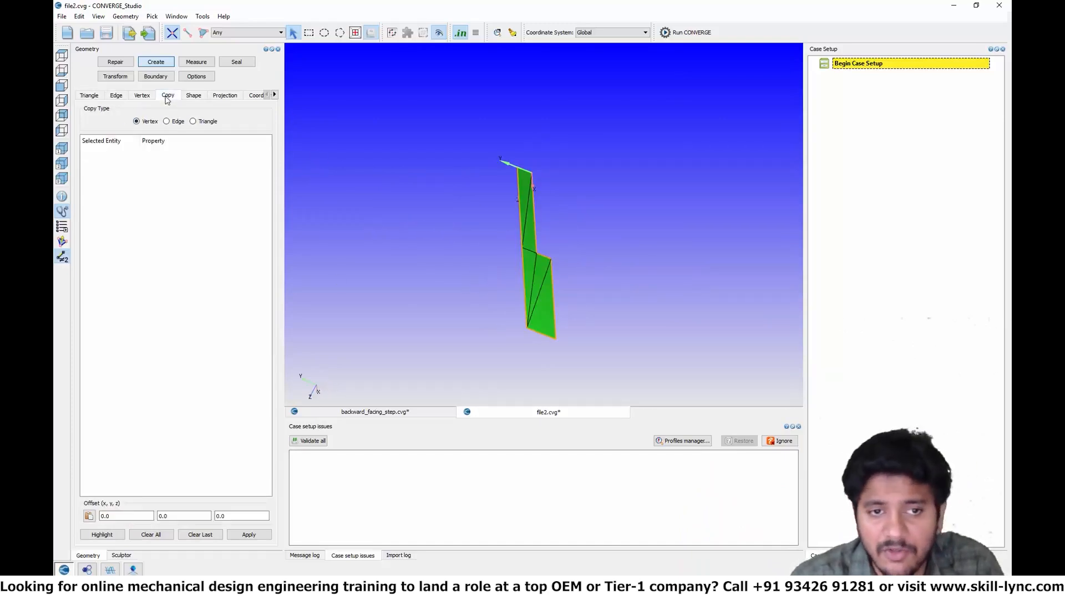
pyautogui.click(209, 122)
pyautogui.click(522, 217)
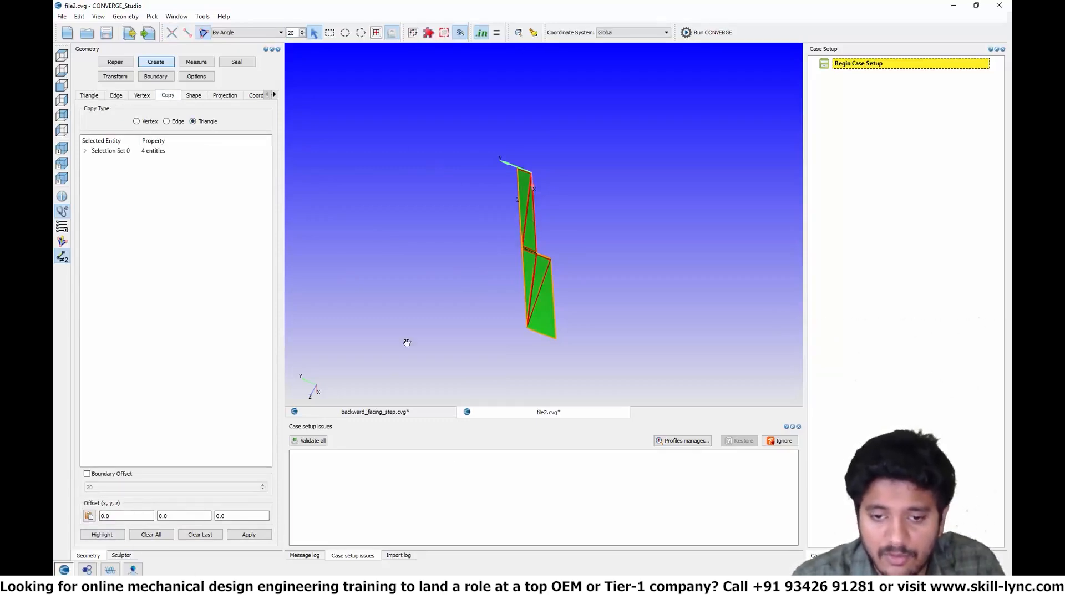
pyautogui.moveTo(406, 343); pyautogui.dragTo(457, 315)
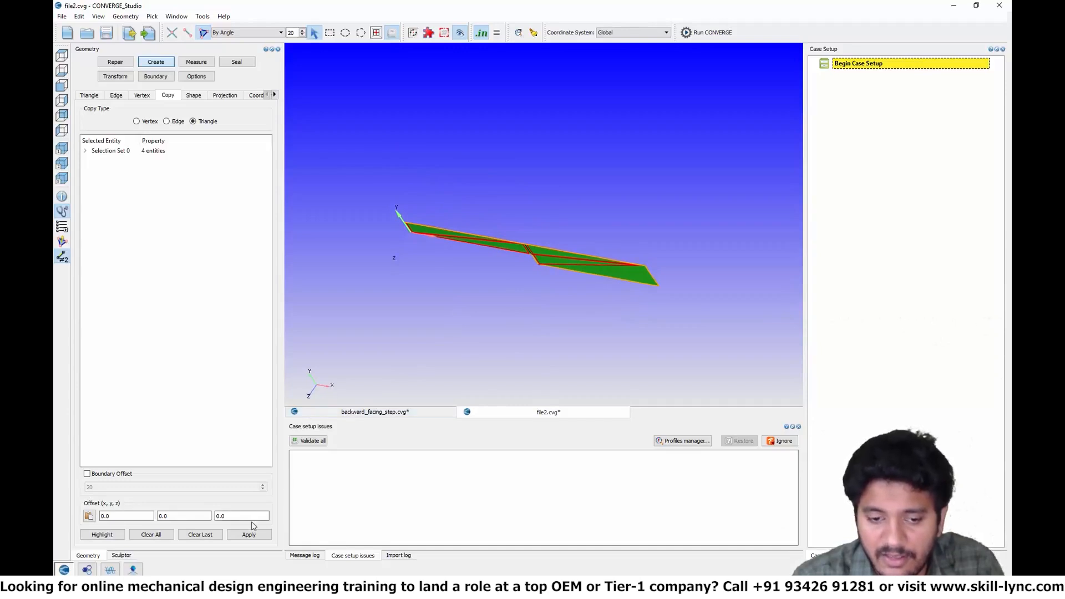
pyautogui.moveTo(238, 516); pyautogui.dragTo(186, 513)
pyautogui.write('-')
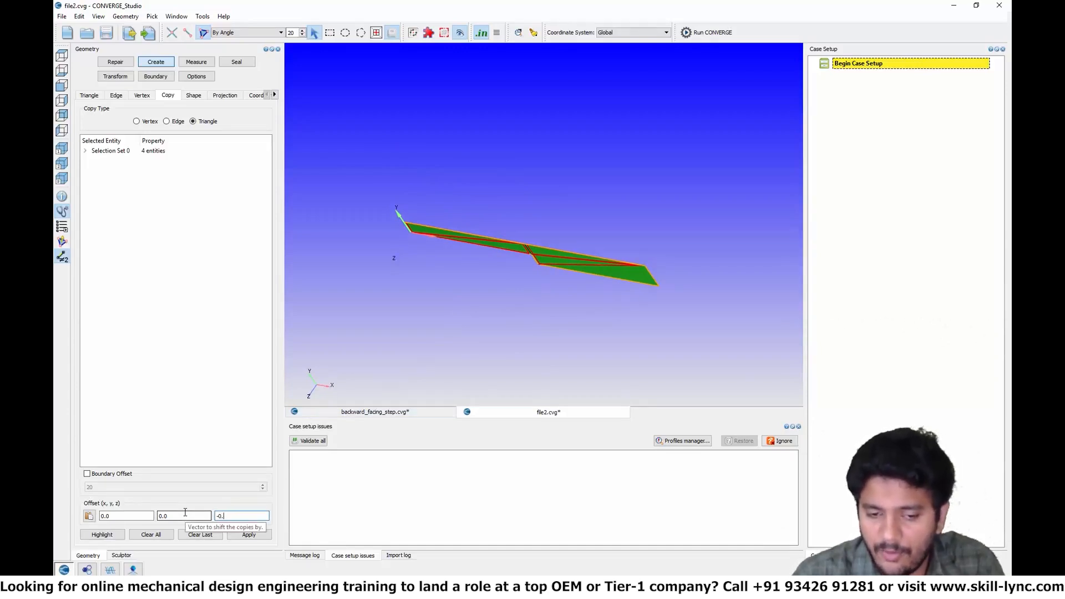
pyautogui.write('0.3')
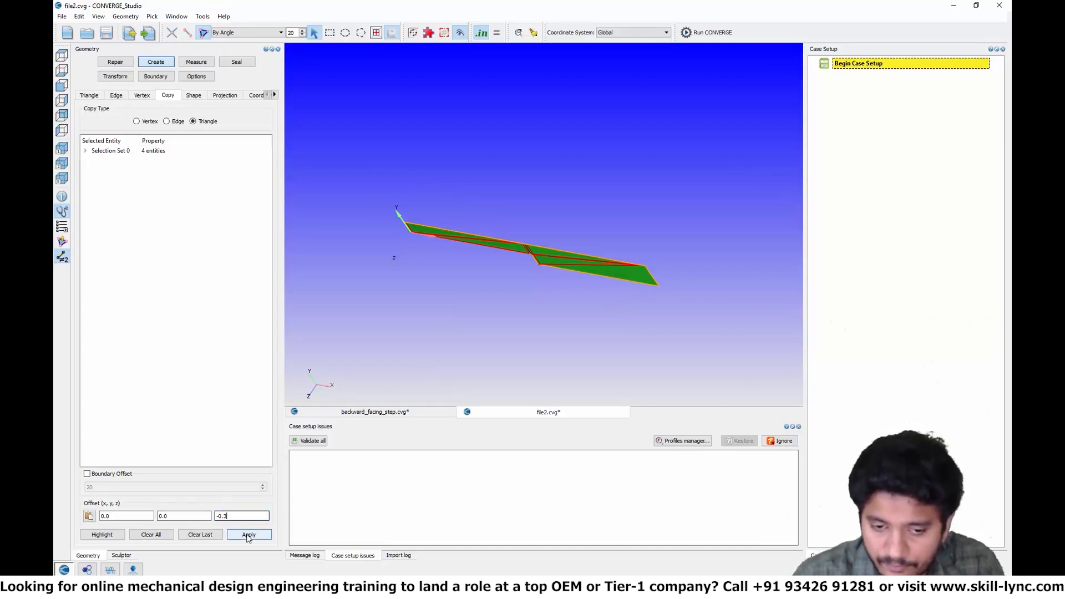
pyautogui.click(249, 534)
pyautogui.moveTo(439, 284); pyautogui.dragTo(468, 271)
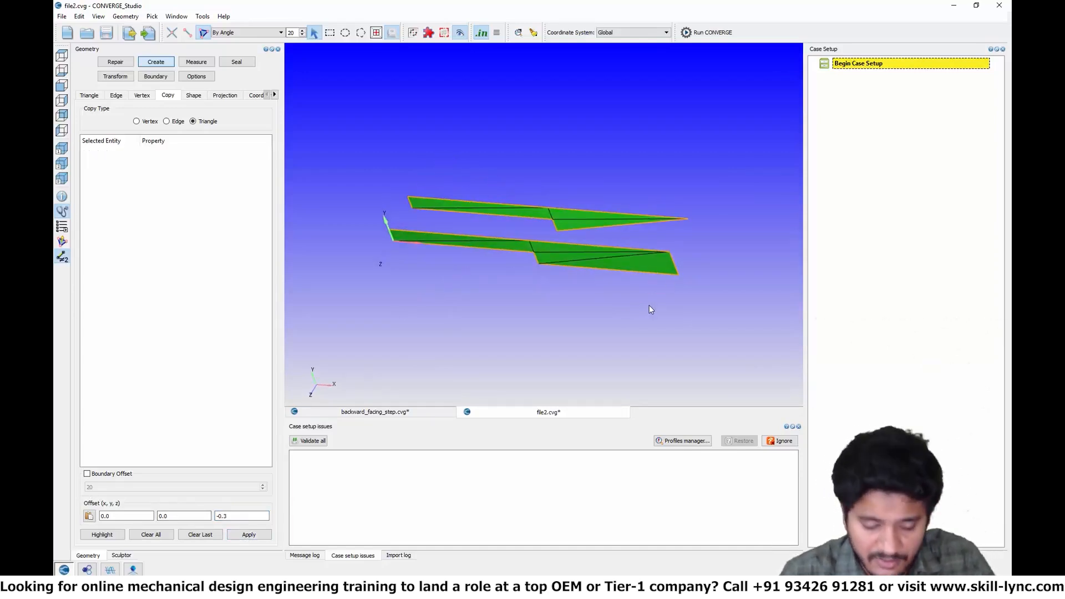
pyautogui.moveTo(516, 233); pyautogui.dragTo(555, 207)
pyautogui.hotkey('ctrl', 'z')
# Copy all the profile's triangles, selected by boundary, with an offset of (0.0, 0.0, -0.2).
pyautogui.moveTo(544, 318); pyautogui.dragTo(528, 157)
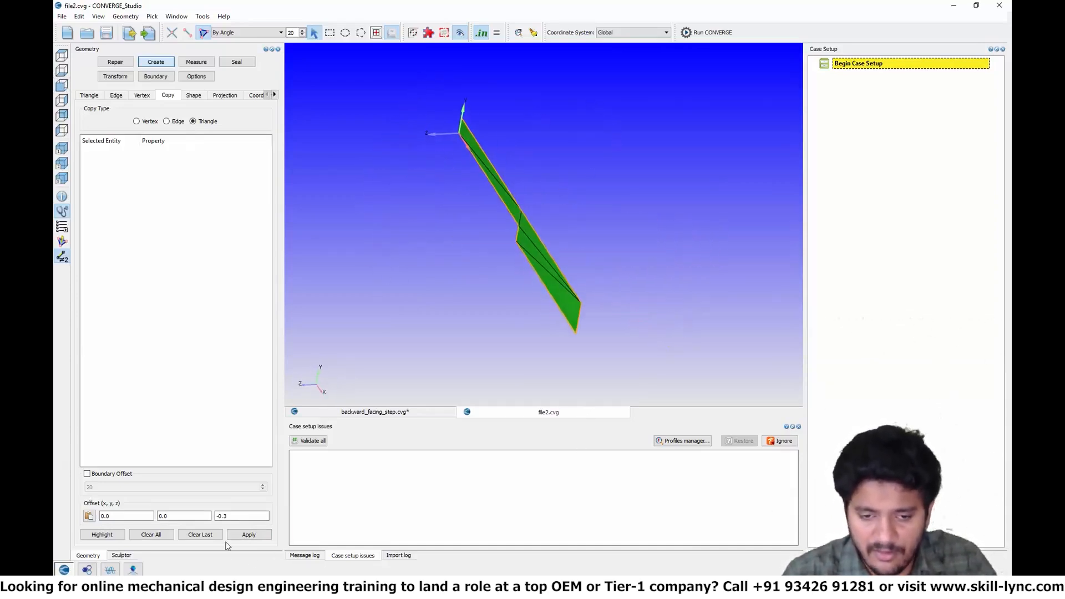
pyautogui.click(249, 517)
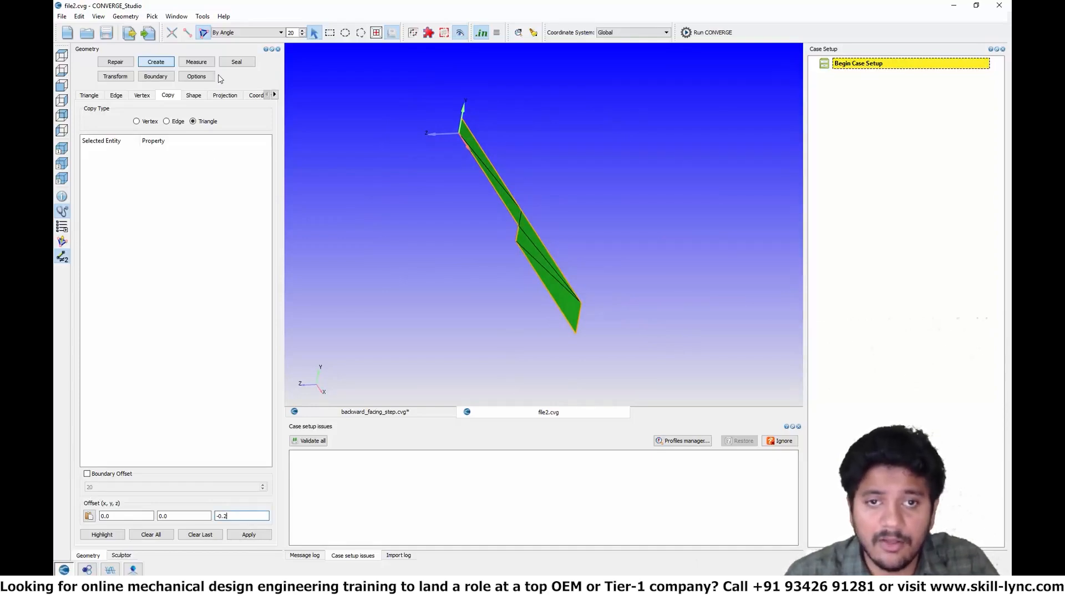
pyautogui.click(241, 32)
pyautogui.click(245, 60)
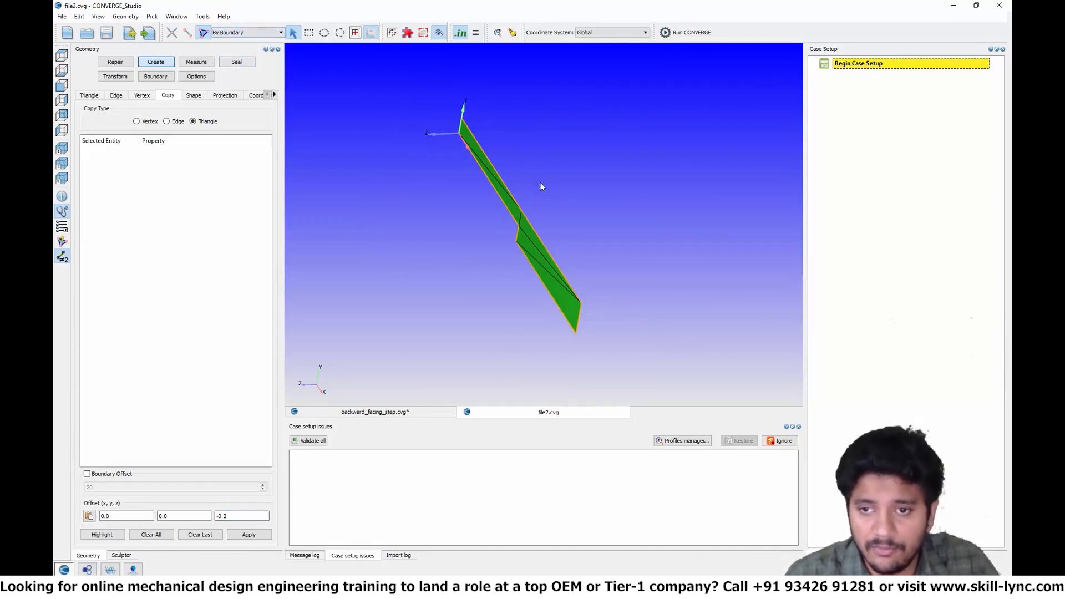
pyautogui.click(513, 213)
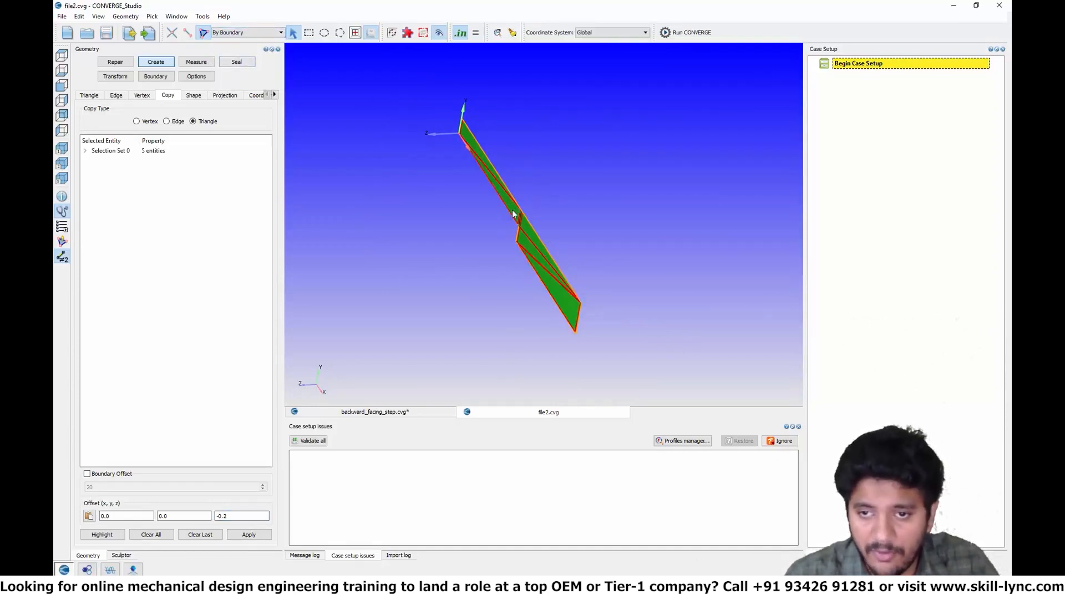
pyautogui.click(249, 534)
pyautogui.moveTo(464, 311)
pyautogui.mouseDown()
pyautogui.moveTo(432, 271)
pyautogui.moveTo(523, 292)
pyautogui.moveTo(577, 323)
pyautogui.moveTo(541, 304)
pyautogui.moveTo(456, 295)
pyautogui.mouseUp()
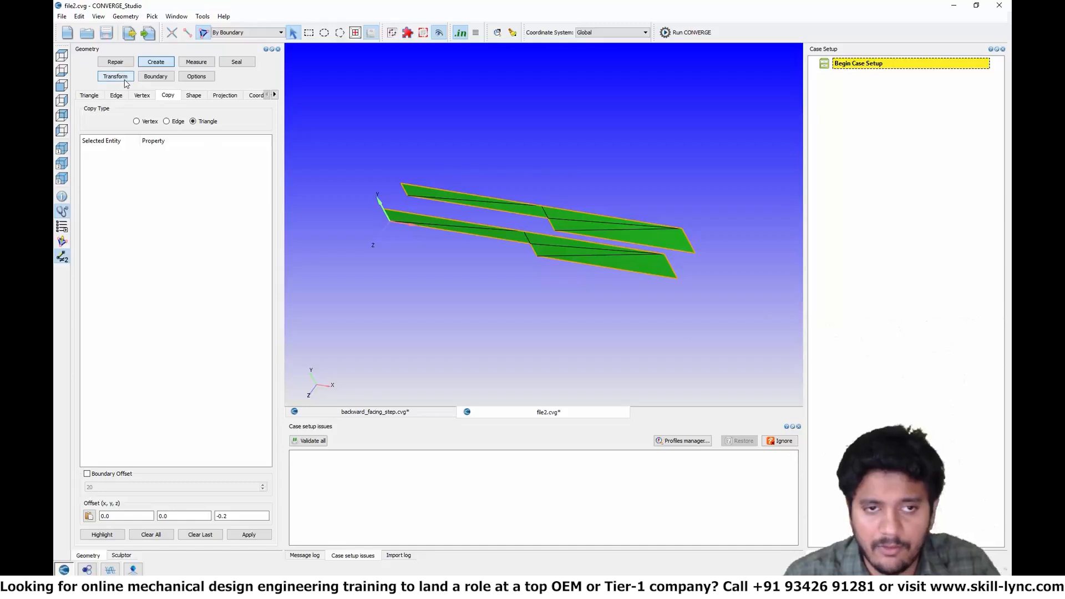
# Loft triangles between the open edges of the rear and front profiles to form the channel walls.
pyautogui.click(93, 95)
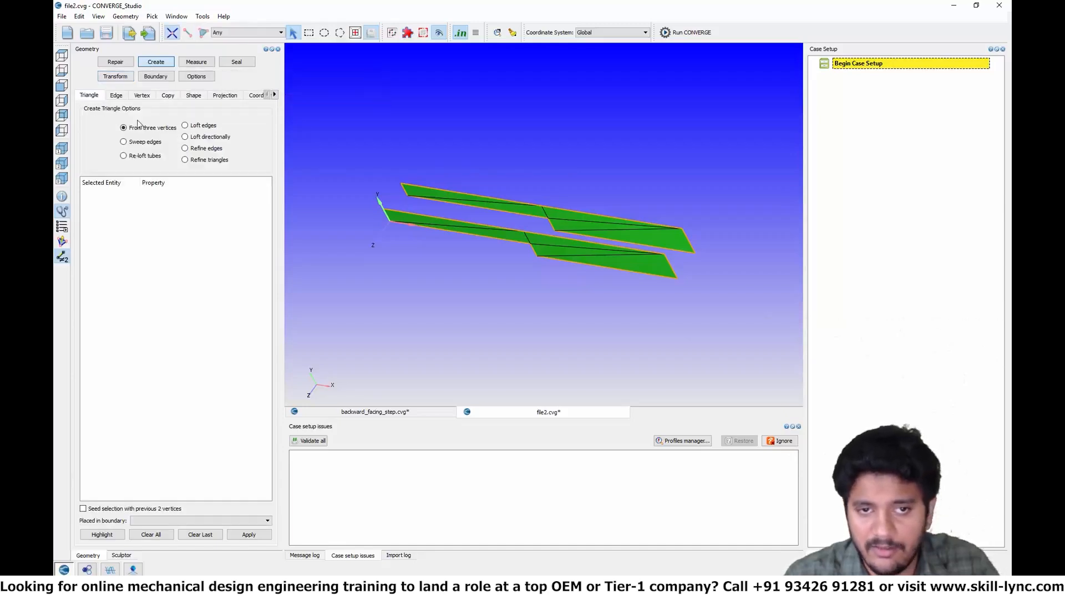
pyautogui.click(204, 126)
pyautogui.click(268, 33)
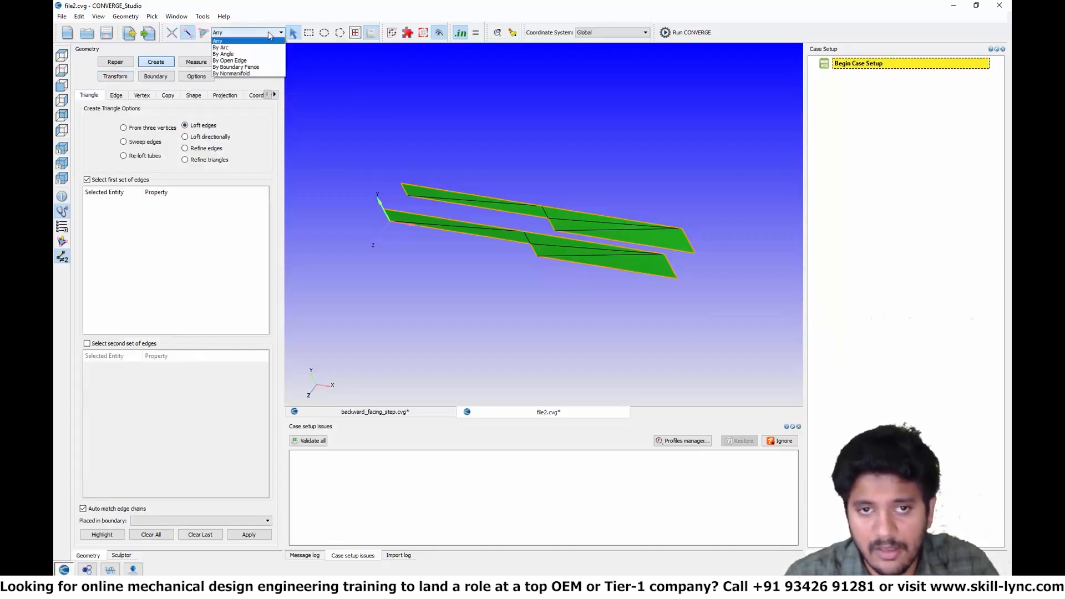
pyautogui.click(264, 60)
pyautogui.click(419, 190)
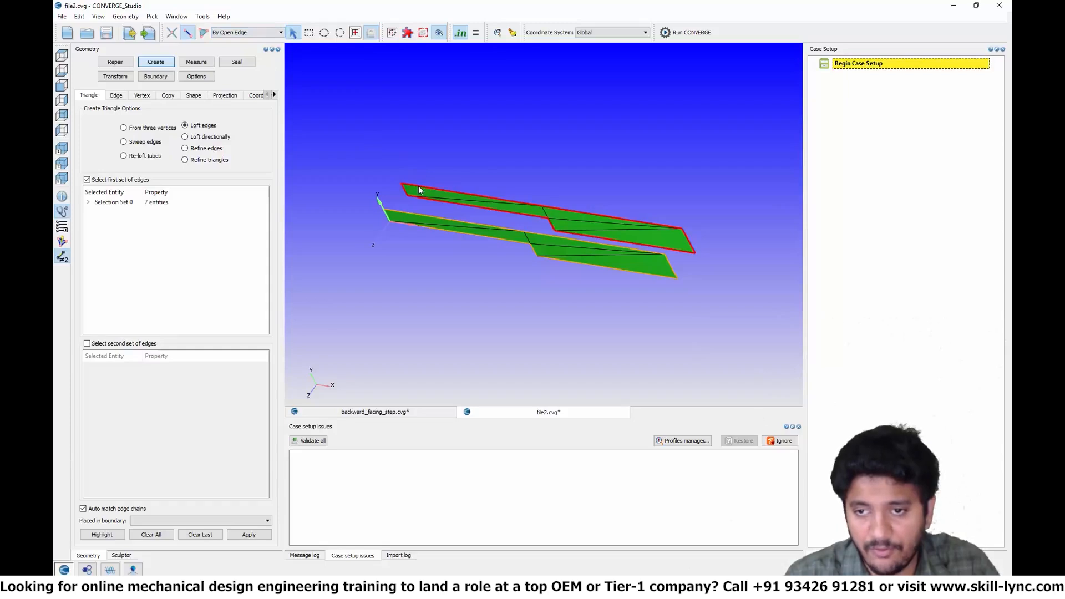
pyautogui.click(145, 344)
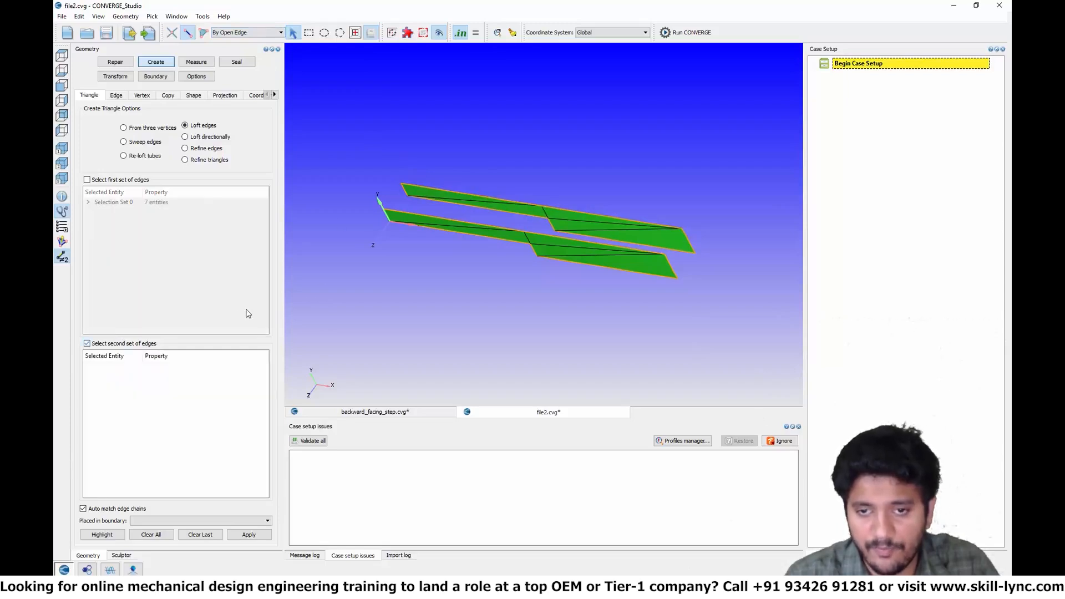
pyautogui.click(426, 219)
pyautogui.press('Return')
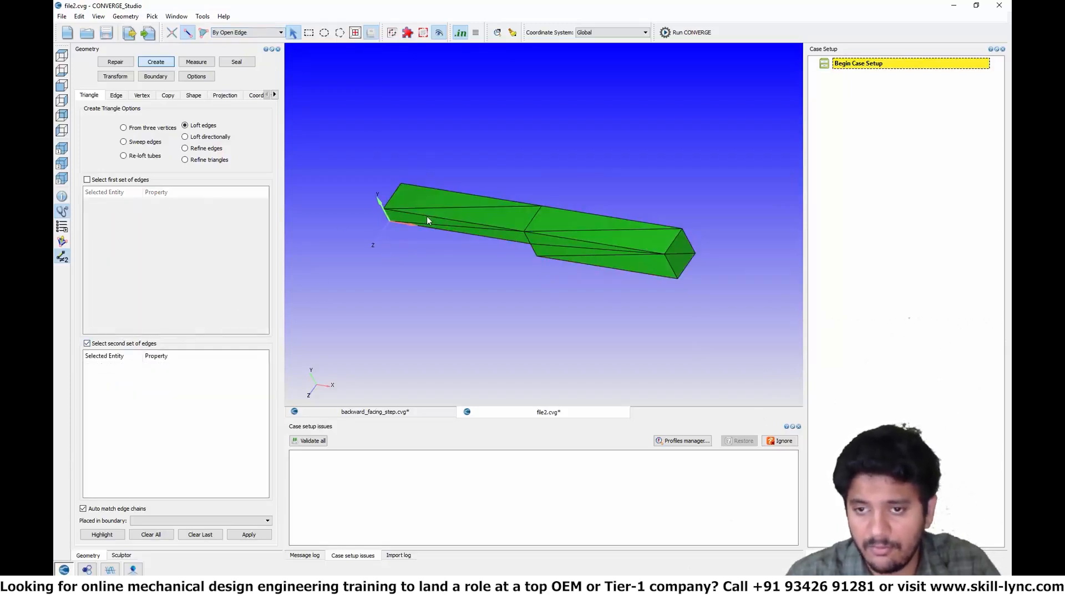
pyautogui.moveTo(426, 217); pyautogui.dragTo(525, 207)
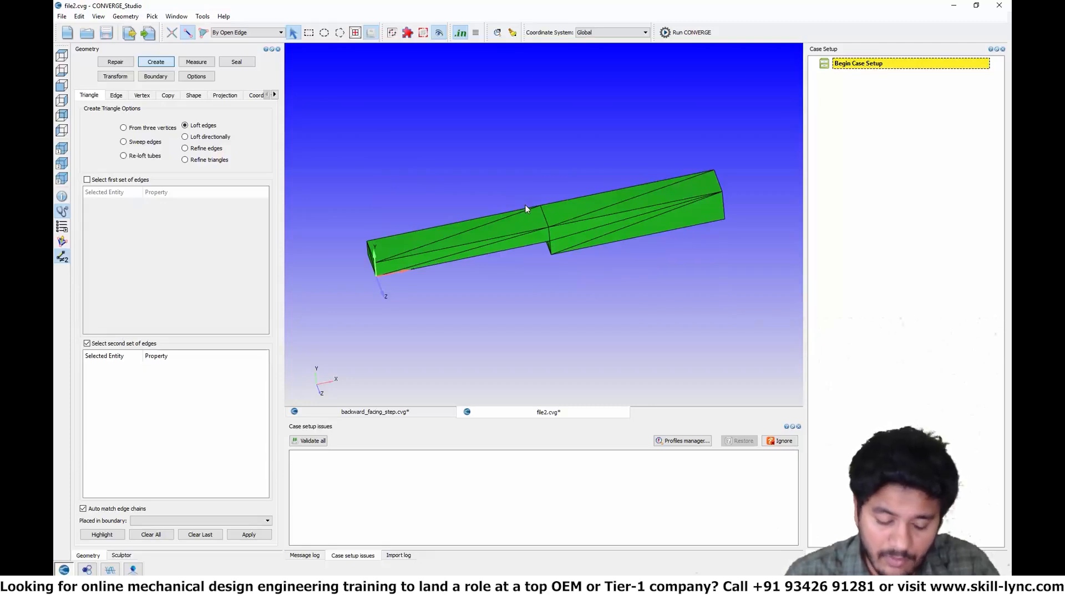
# Undo the edge loft and the profile copy.
pyautogui.hotkey('ctrl', 'z')
pyautogui.hotkey('ctrl', 'z')
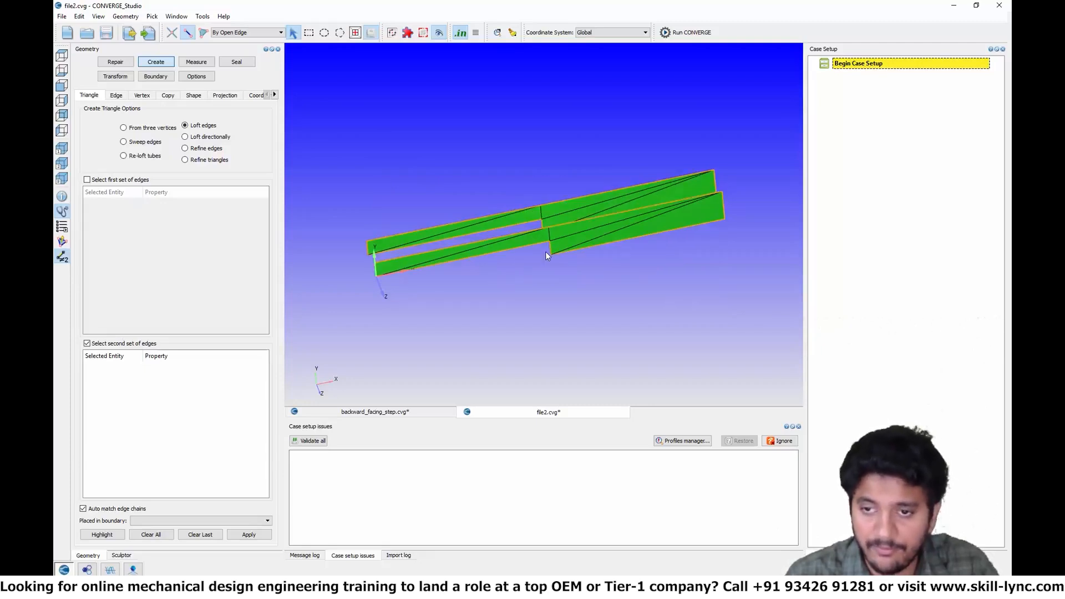
pyautogui.moveTo(599, 276); pyautogui.dragTo(551, 335)
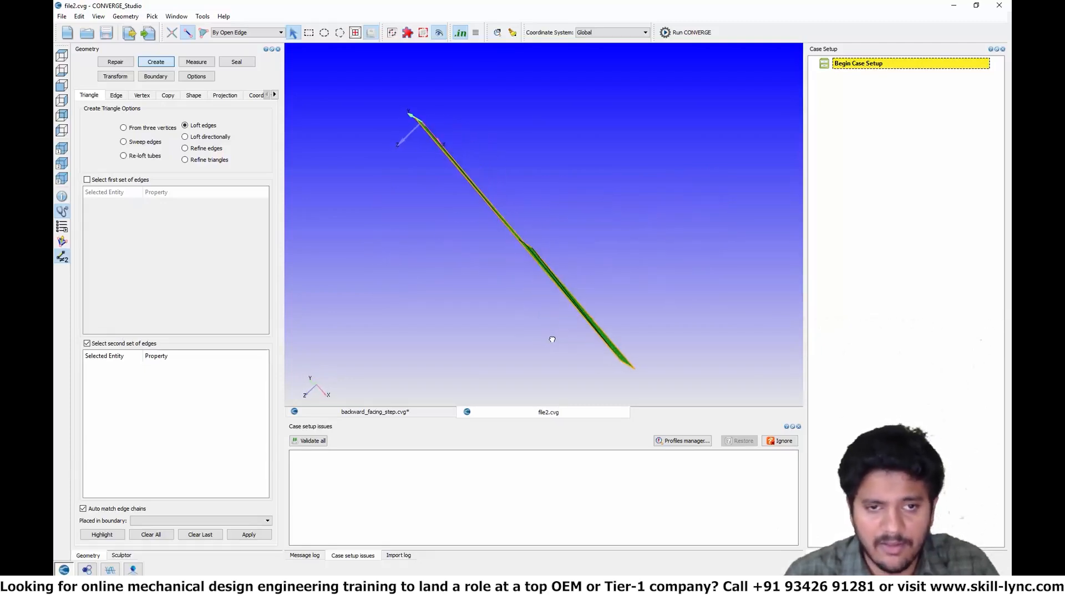
# Sweep the profile's open edges along the vector (0.0, 0.0, -1.0) by an amount of 0.3.
pyautogui.click(144, 142)
pyautogui.moveTo(468, 244); pyautogui.dragTo(493, 244)
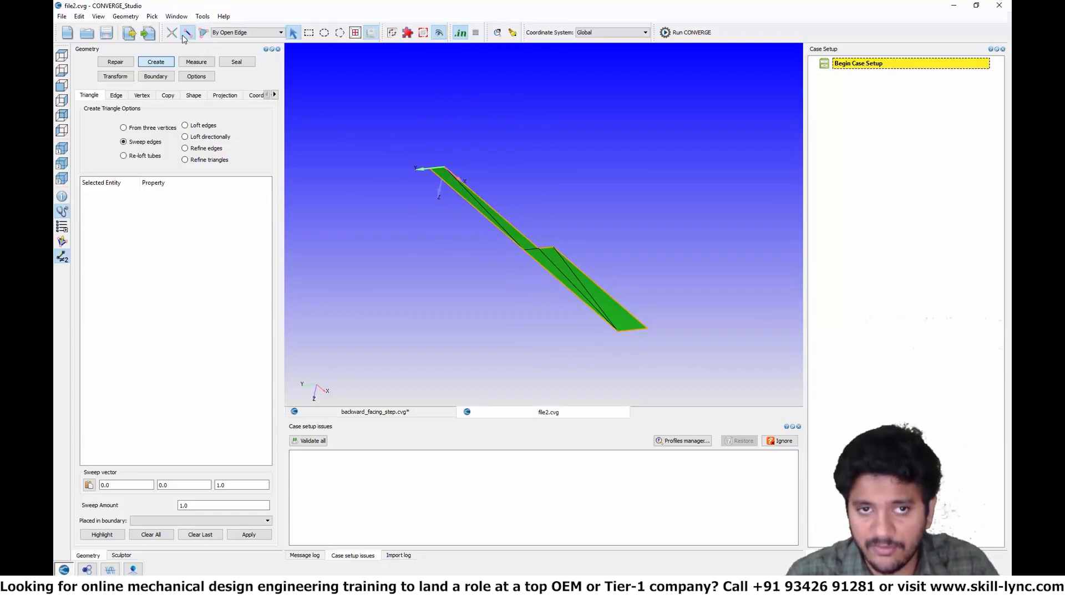
pyautogui.click(480, 219)
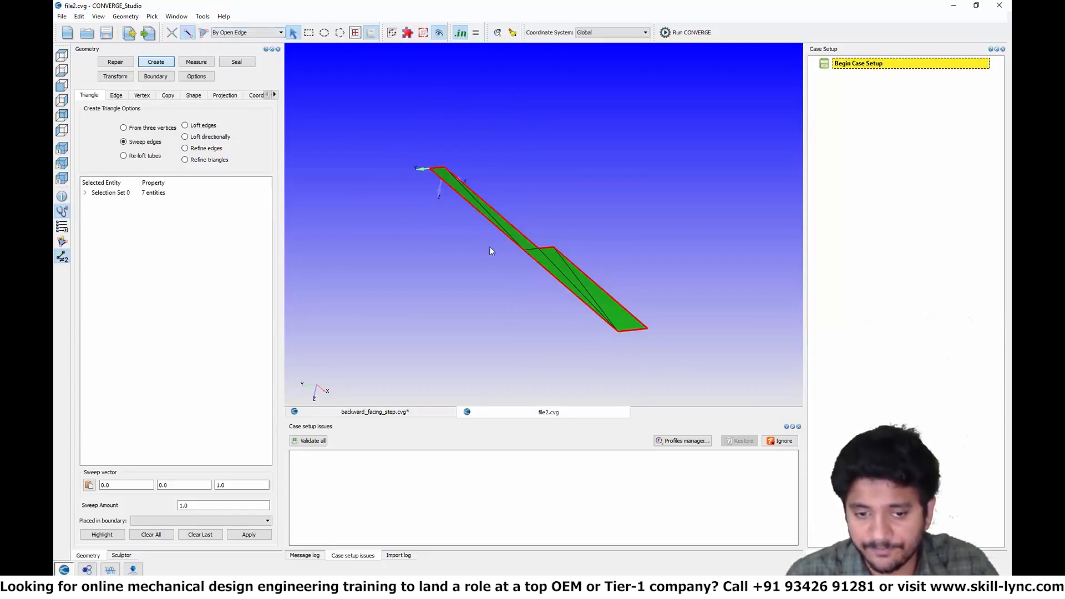
pyautogui.doubleClick(222, 485)
pyautogui.write('-1.')
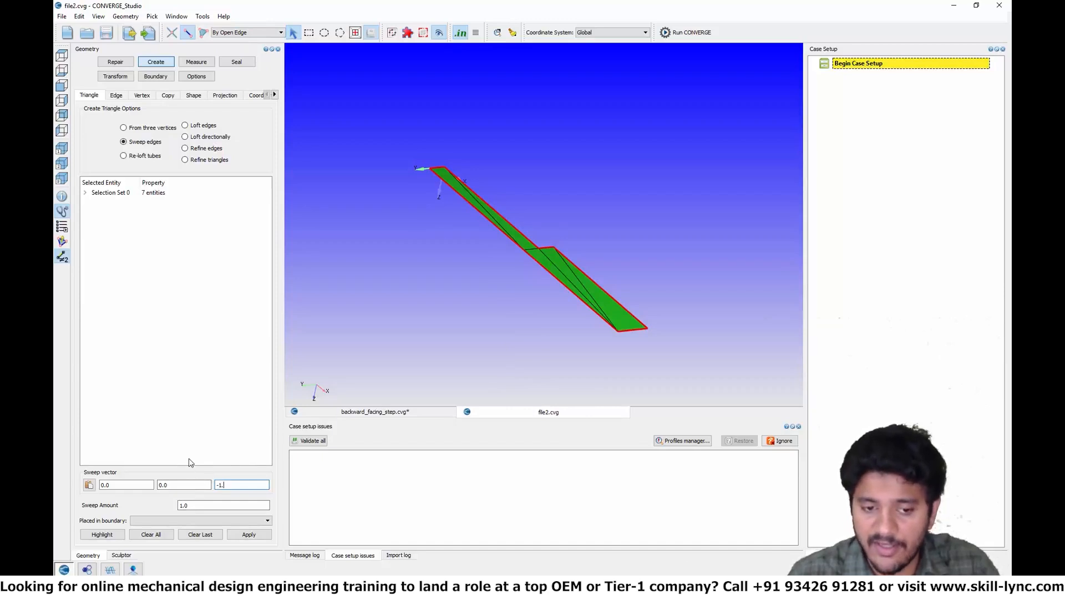
pyautogui.write('0')
pyautogui.press('Tab')
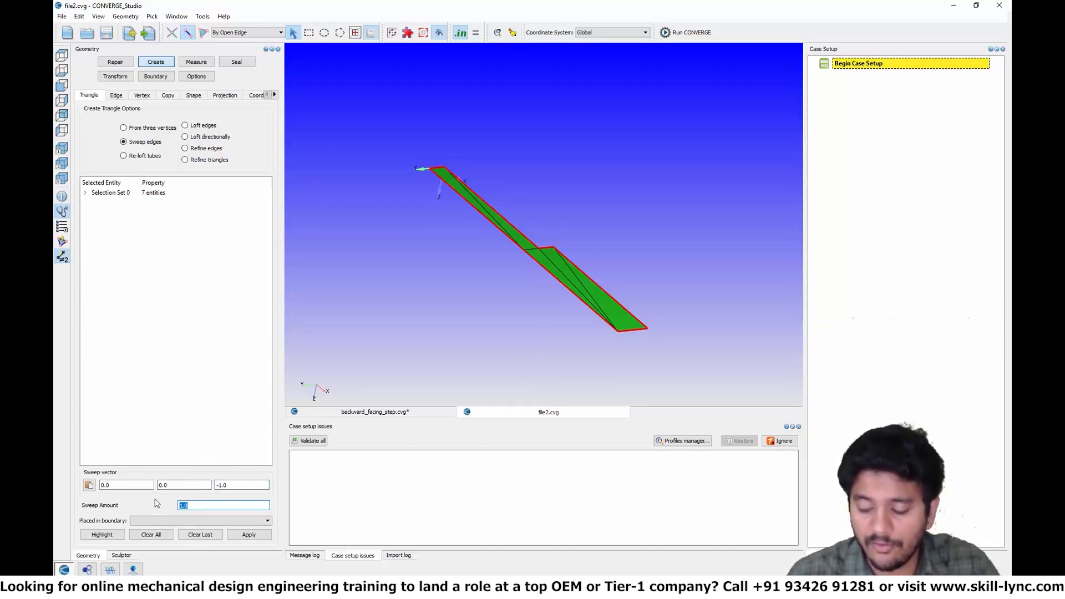
pyautogui.write('0.3')
pyautogui.click(249, 534)
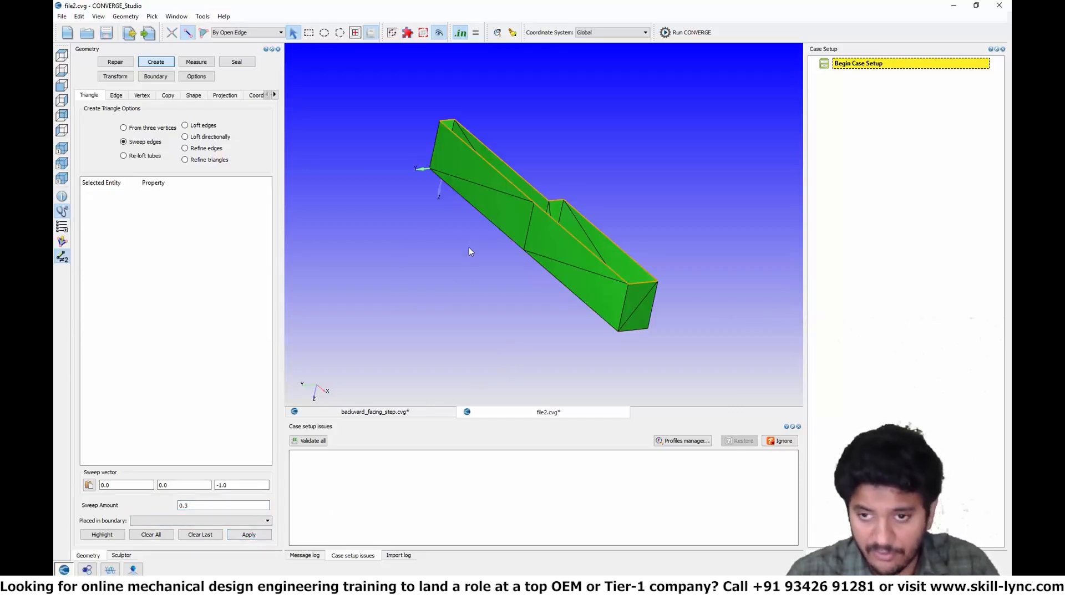
# Undo the last sweep and sweep the profile's open edges again with a sweep amount of 0.2.
pyautogui.hotkey('ctrl', 'z')
pyautogui.click(209, 505)
pyautogui.press('BackSpace')
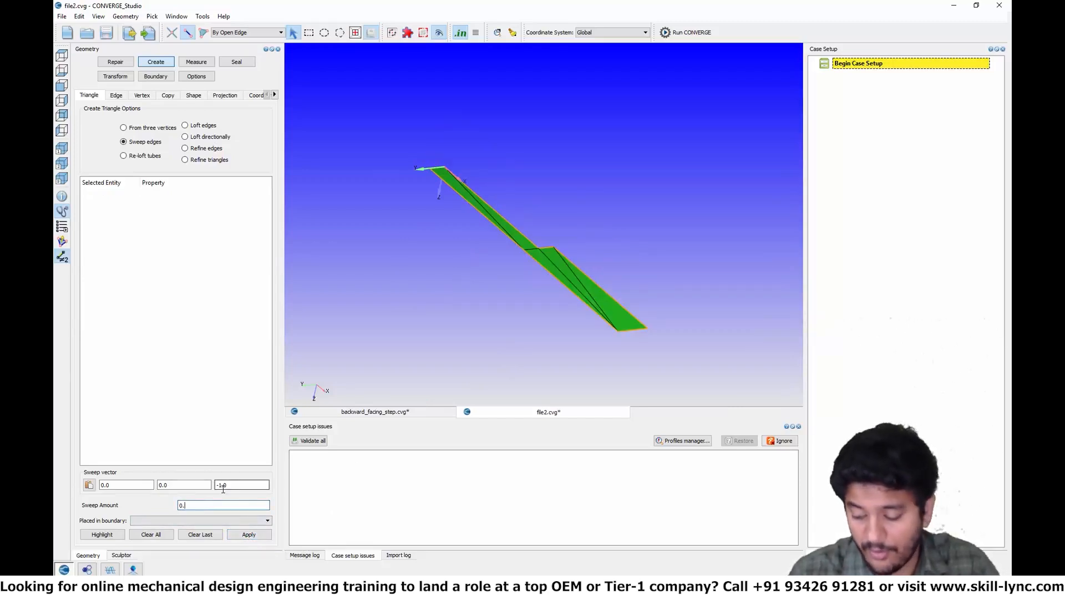
pyautogui.write('2')
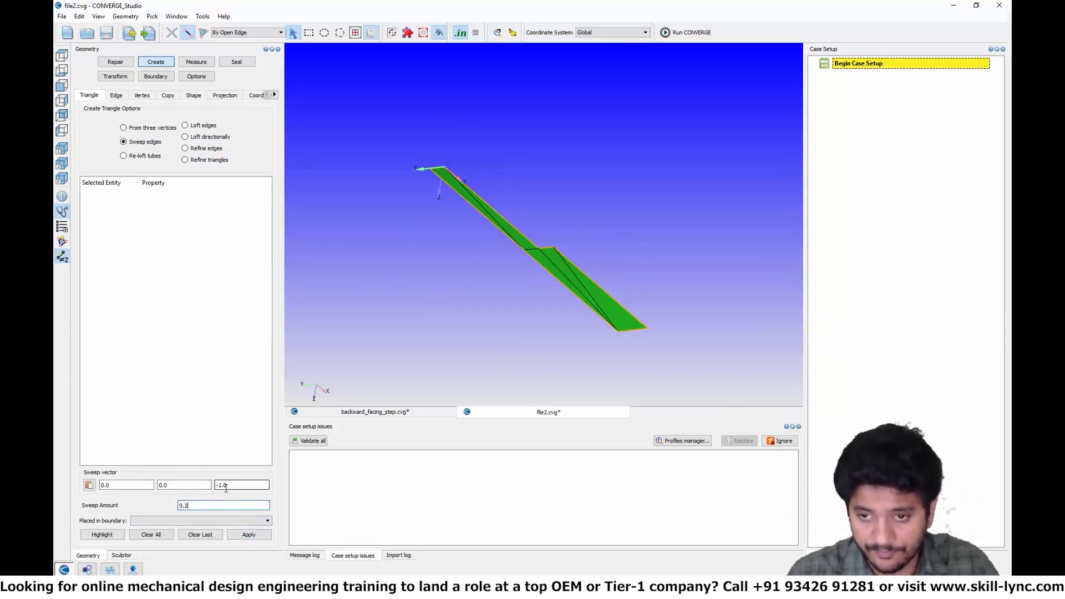
pyautogui.click(561, 284)
pyautogui.click(244, 535)
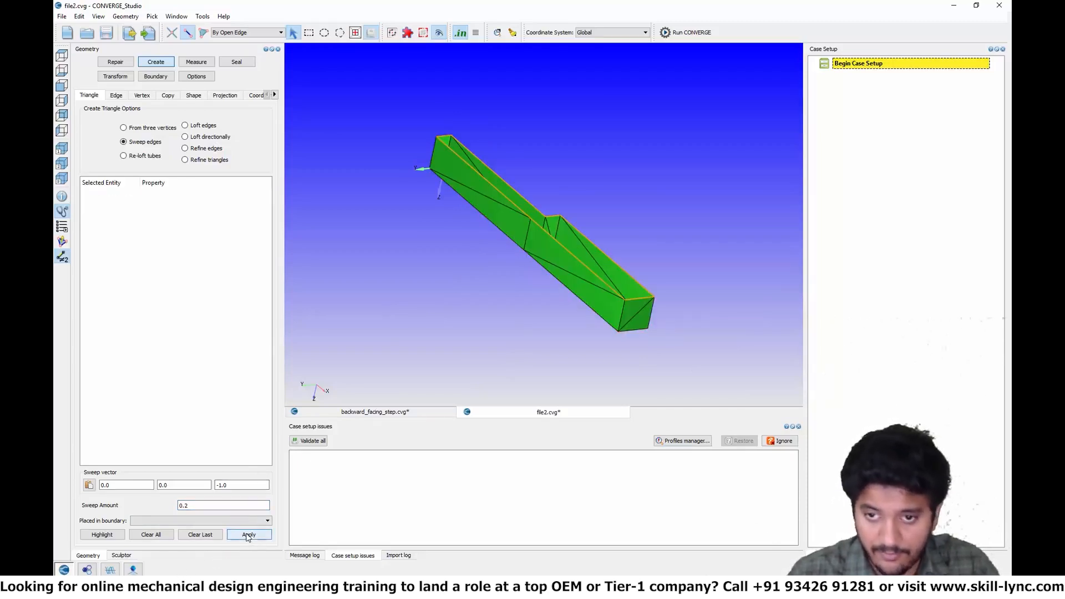
pyautogui.moveTo(387, 332); pyautogui.dragTo(576, 399)
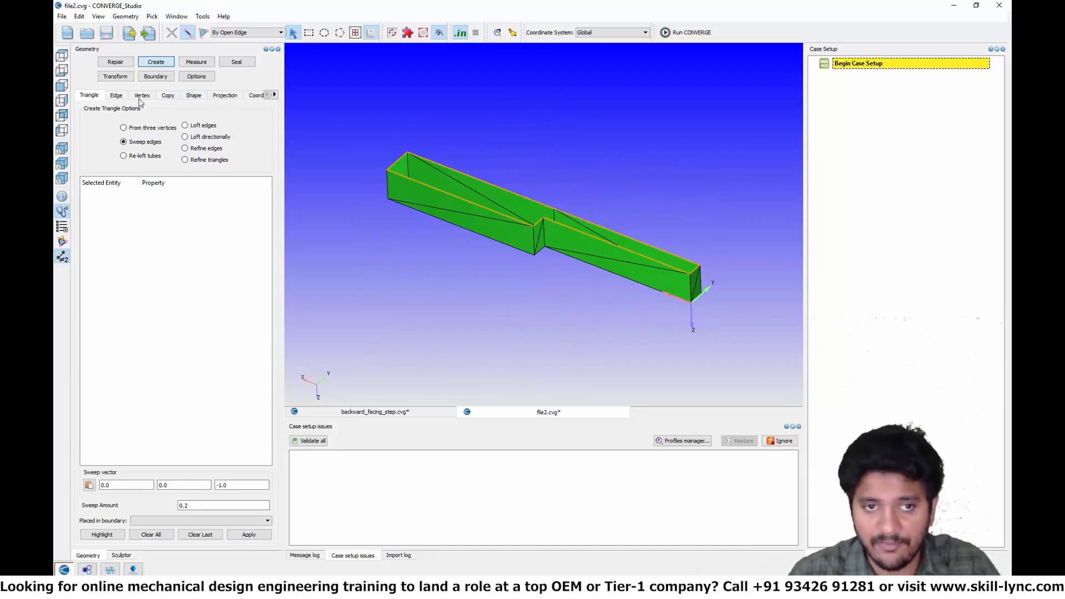
# Patch the open side of the swept channel using its free edge loop.
pyautogui.click(123, 64)
pyautogui.click(162, 96)
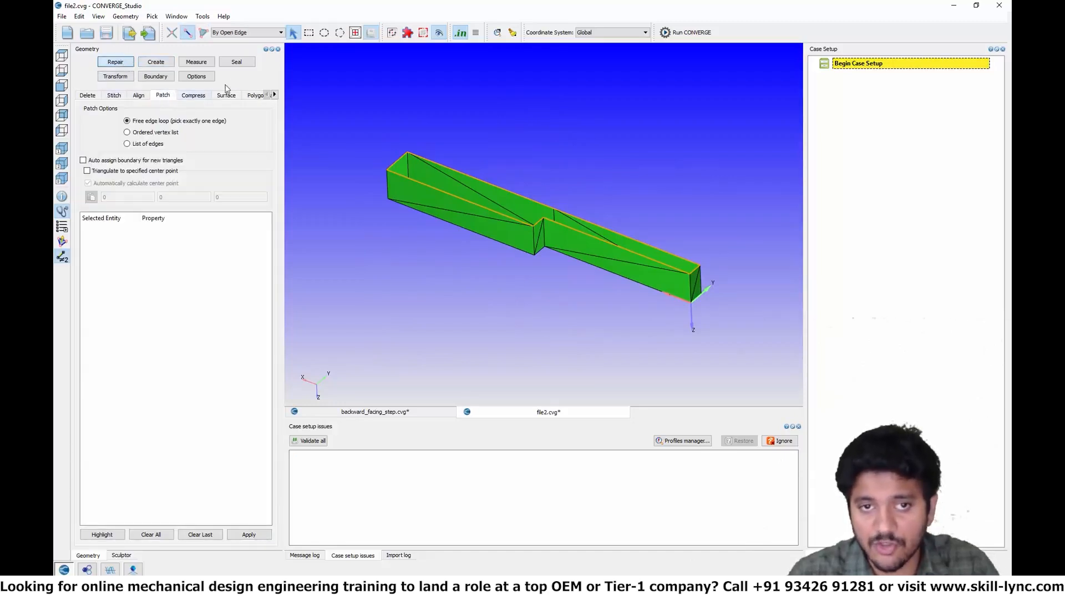
pyautogui.click(399, 165)
pyautogui.middleClick(398, 162)
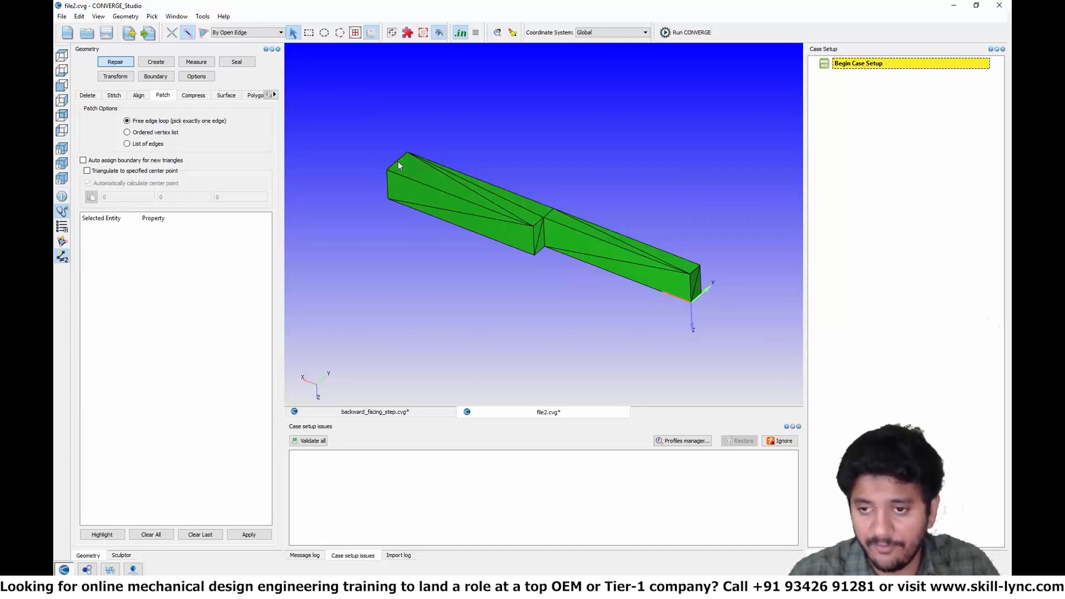
pyautogui.moveTo(637, 175); pyautogui.dragTo(511, 209)
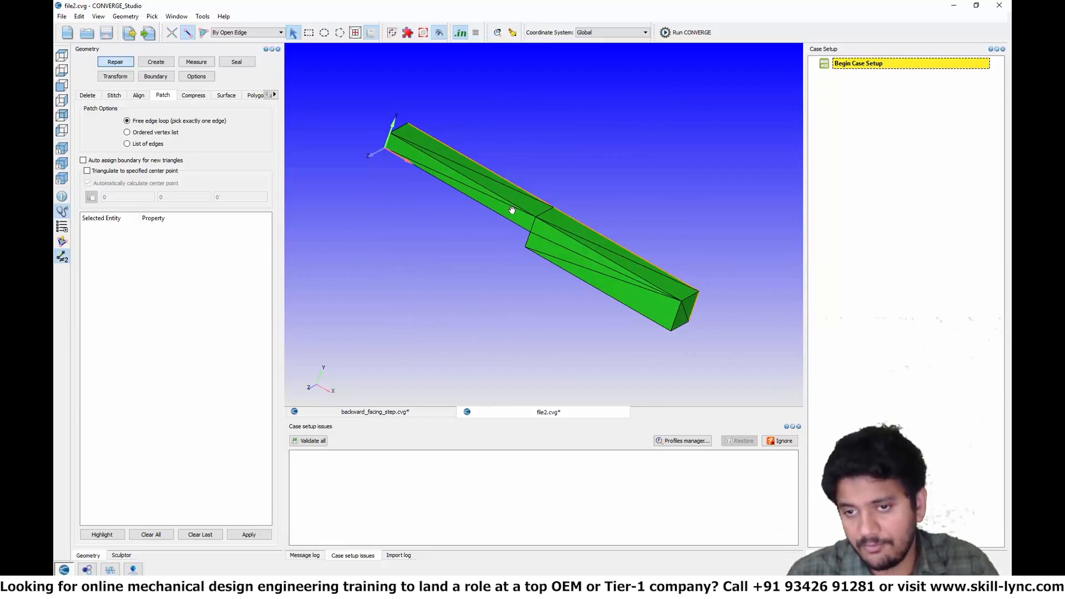
# Undo the edge sweep and copy the profile's triangles with an offset of (0.0, 0.0, -0.2).
pyautogui.moveTo(511, 209); pyautogui.dragTo(506, 229)
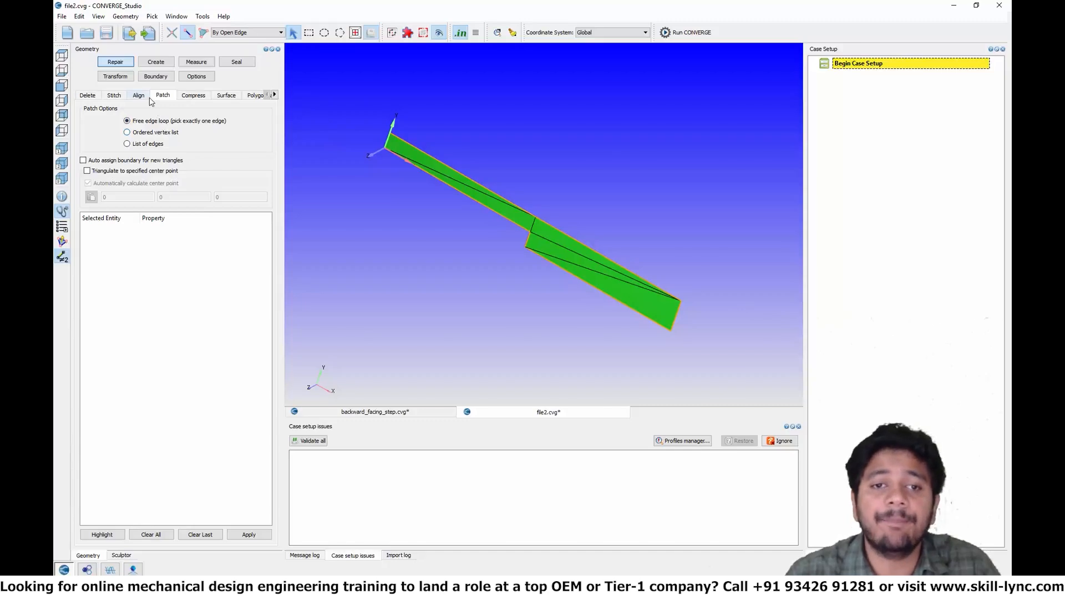
pyautogui.click(151, 64)
pyautogui.click(168, 95)
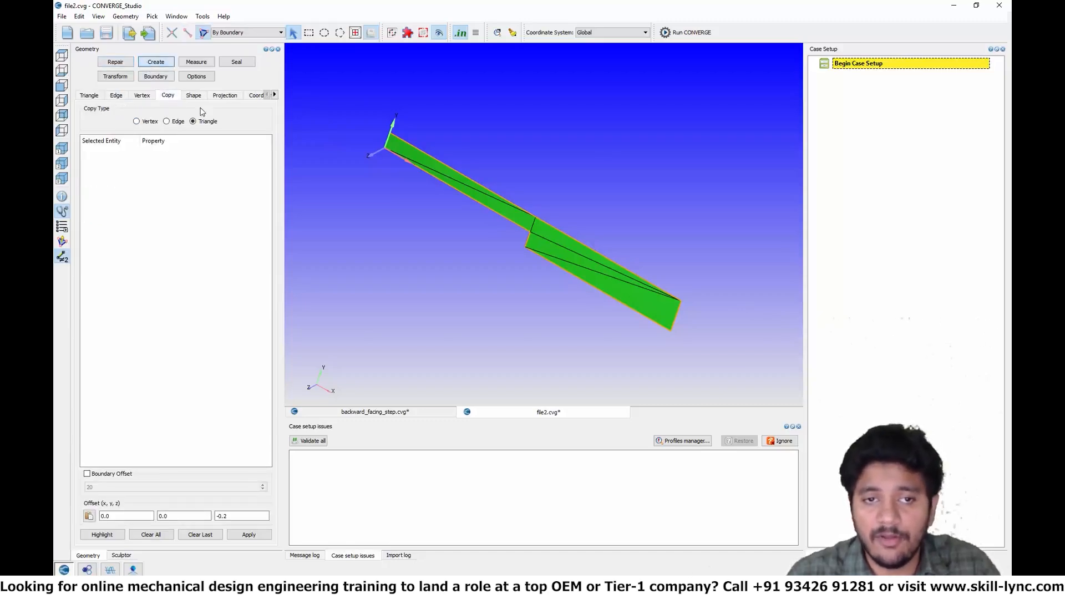
pyautogui.click(440, 172)
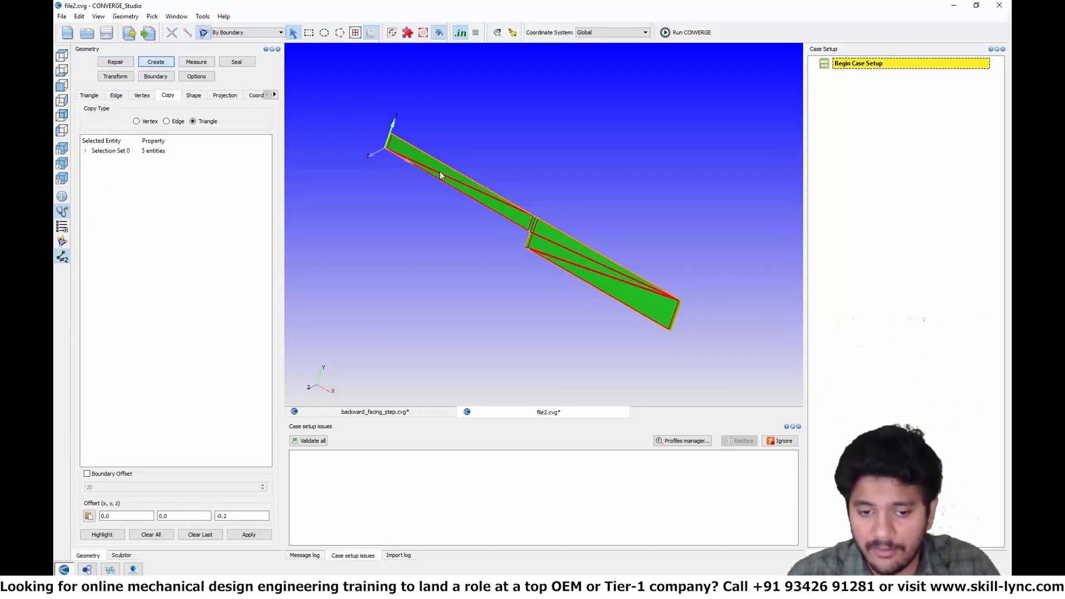
pyautogui.click(250, 536)
pyautogui.moveTo(435, 298); pyautogui.dragTo(580, 150)
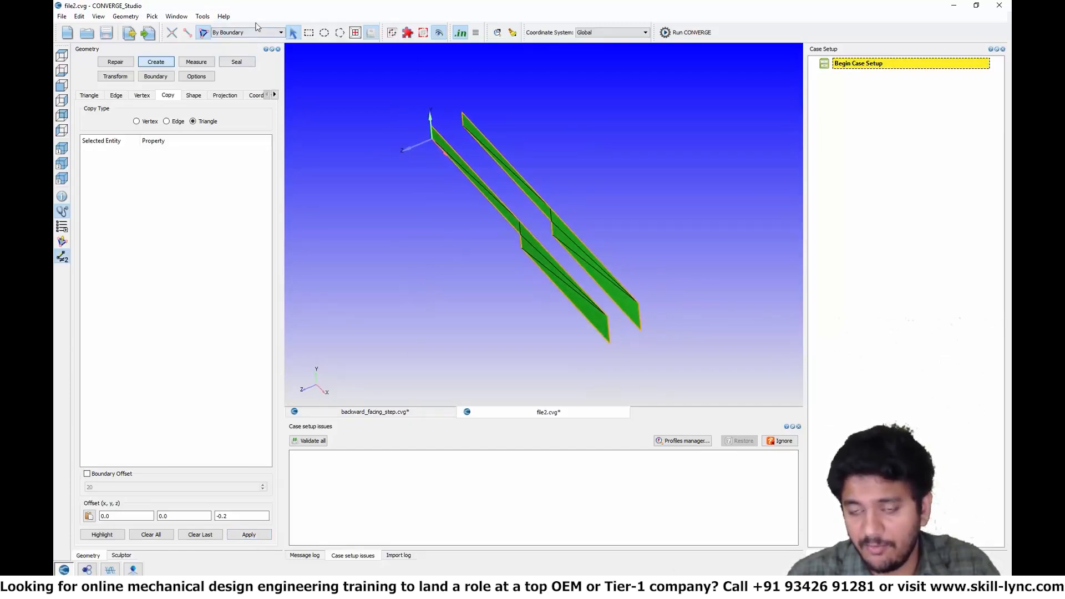
# Create a triangle from three vertices bridging the upper edges of the two profiles, and undo it.
pyautogui.click(90, 96)
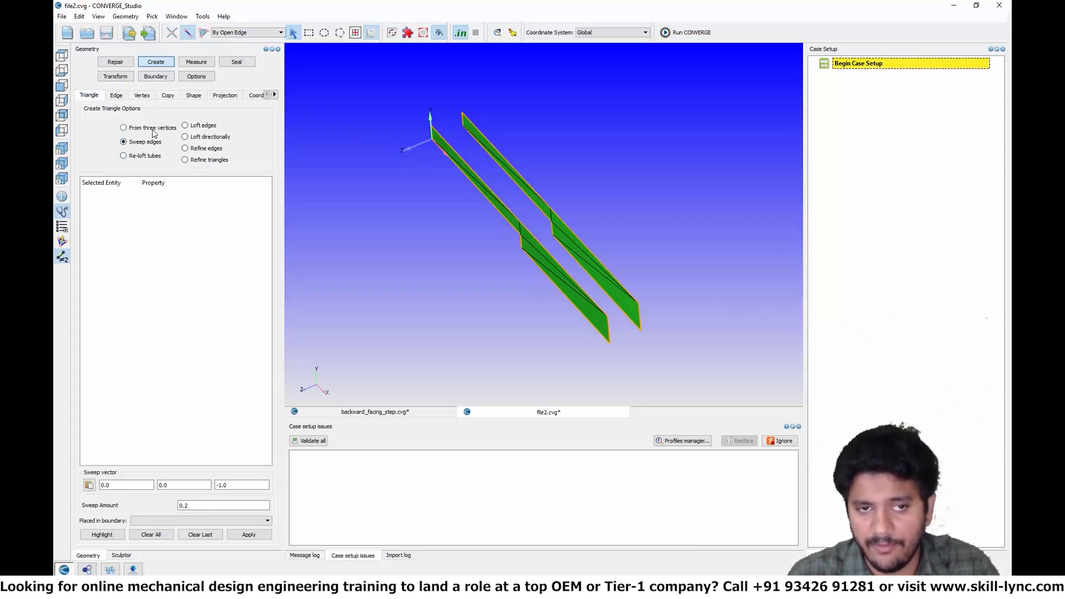
pyautogui.click(152, 128)
pyautogui.click(432, 127)
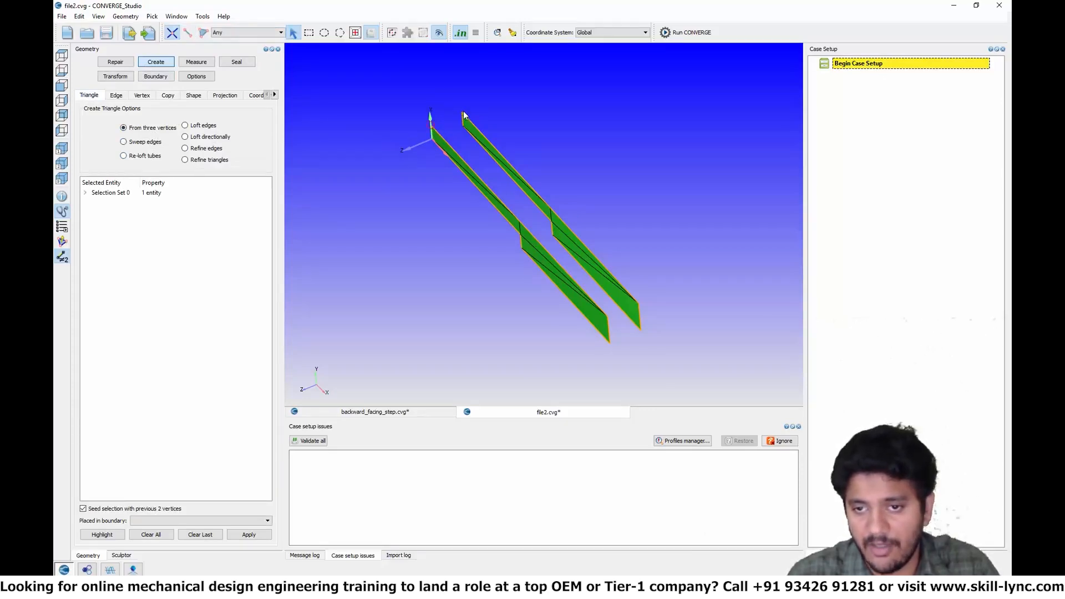
pyautogui.click(463, 113)
pyautogui.click(520, 223)
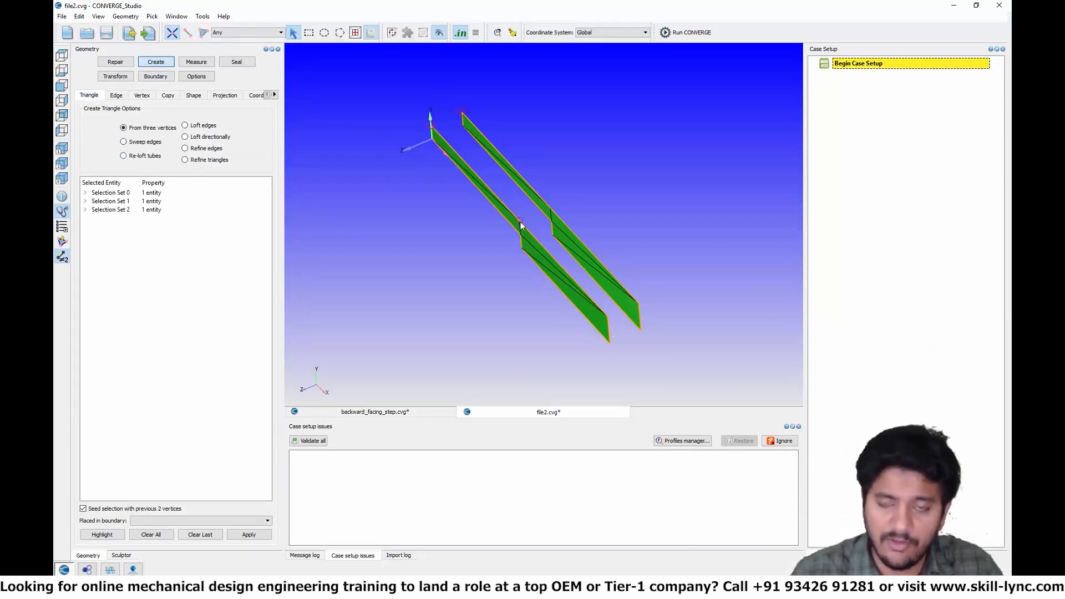
pyautogui.press('a')
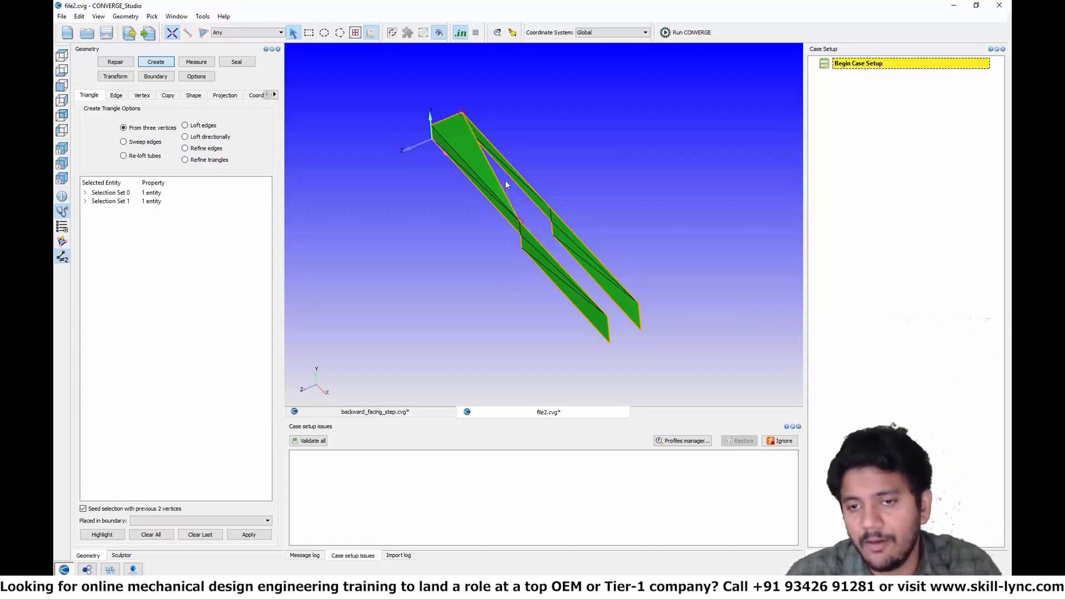
pyautogui.hotkey('ctrl', 'z')
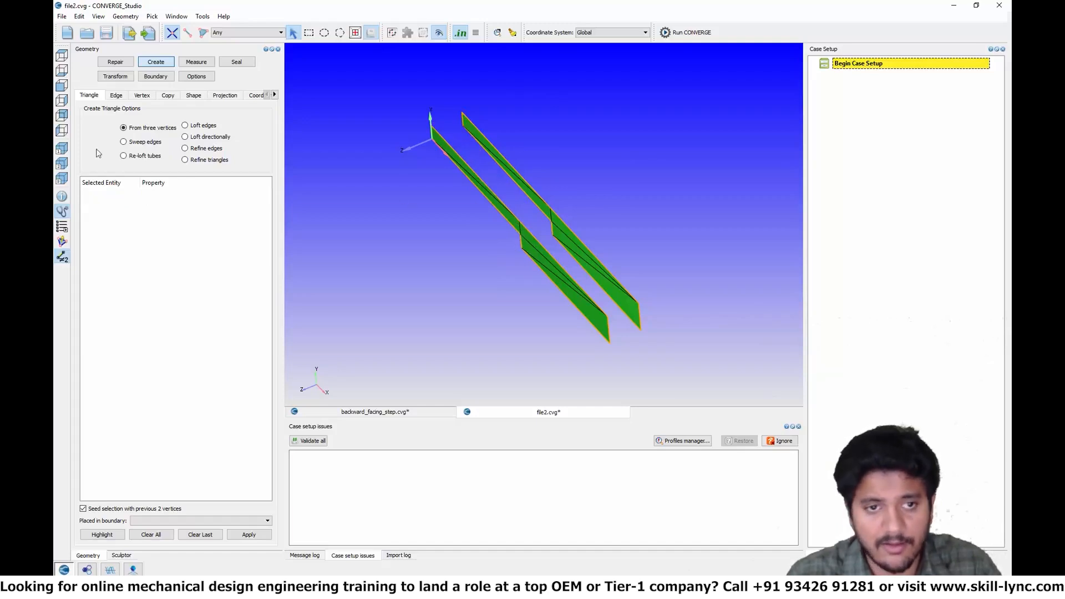
# Loft triangles between the open edges of the copied profile and those of the original profile.
pyautogui.click(204, 126)
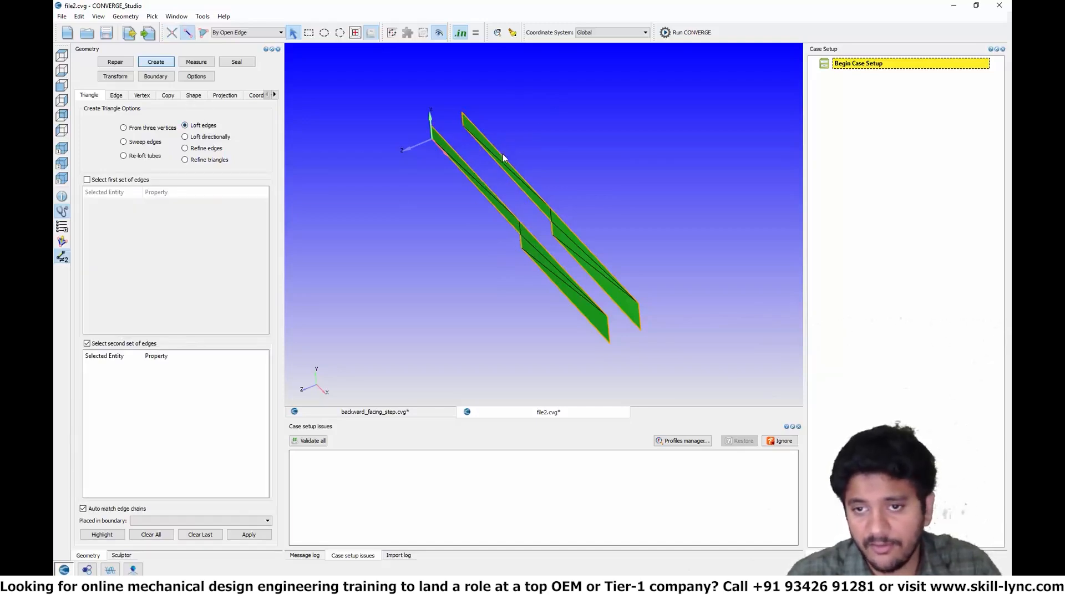
pyautogui.click(484, 186)
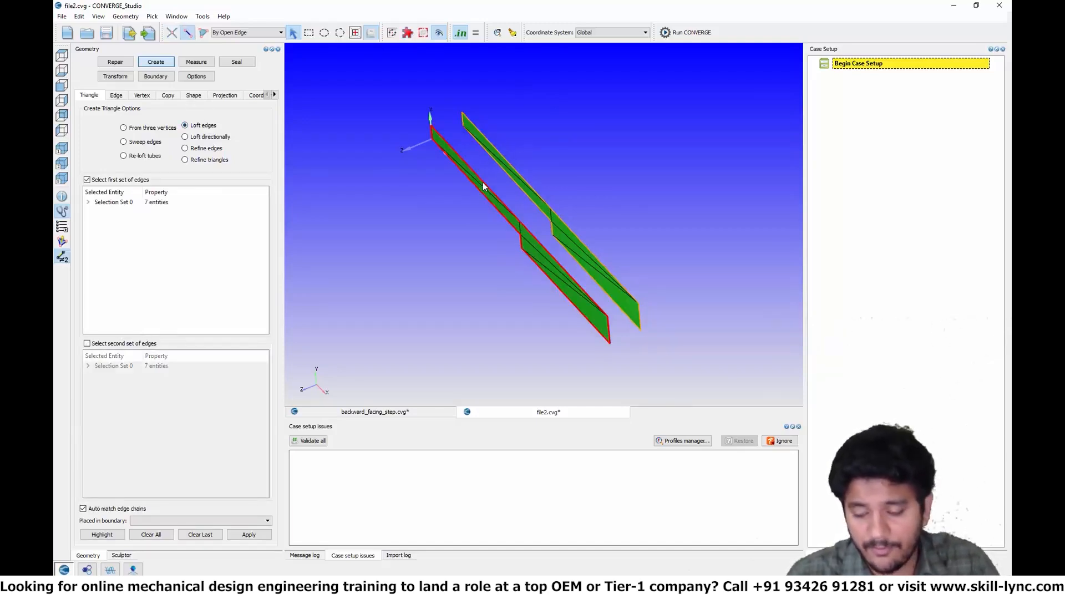
pyautogui.press('a')
pyautogui.moveTo(455, 210); pyautogui.dragTo(552, 146, button='middle')
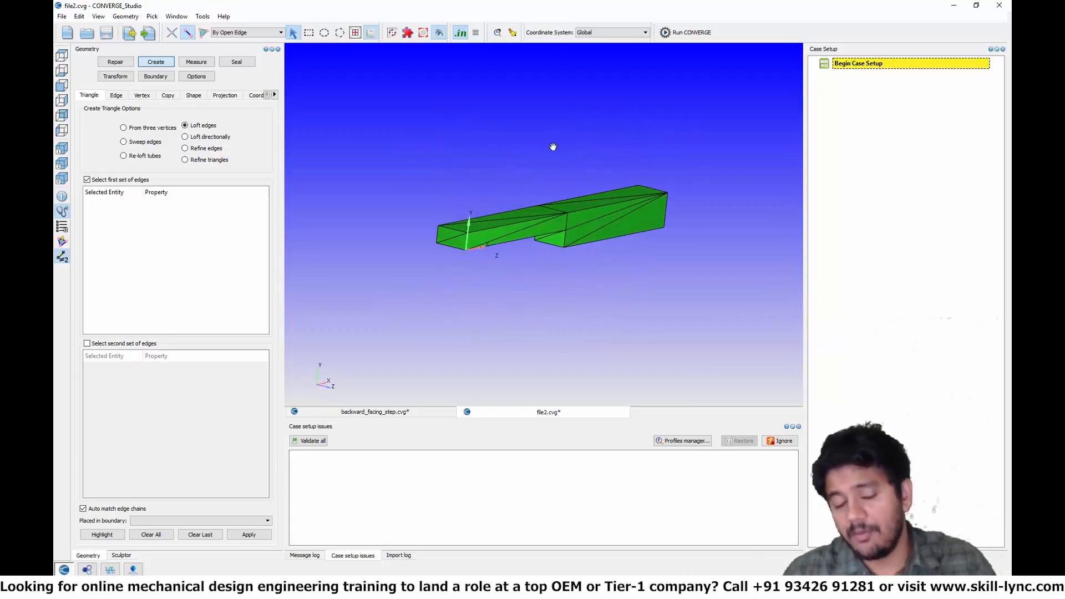